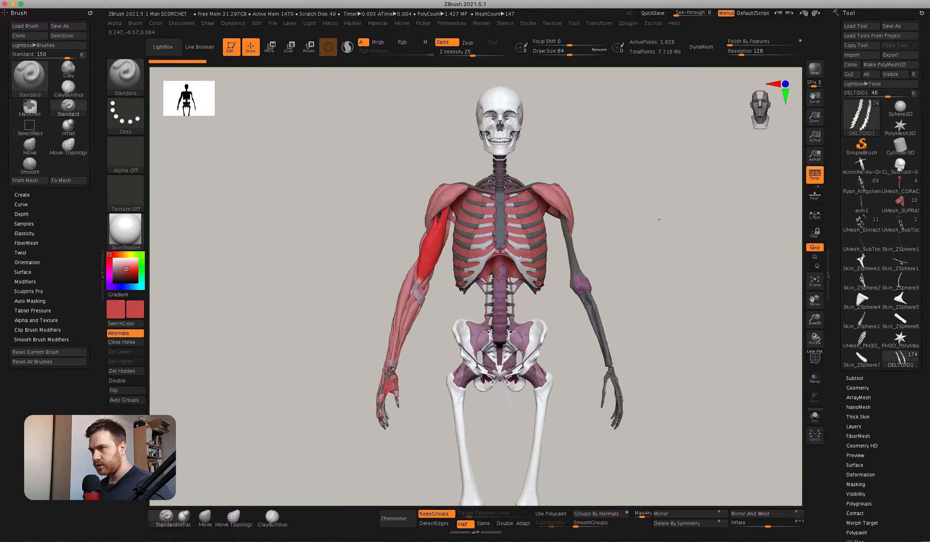
Select the Ryan_Kingslien_Anatomy_Model1 subtool at the start of the subtool list to show the reference skeleton.
{"action": "left_click", "coordinate": [855, 378]}
{"action": "scroll", "coordinate": [837, 387], "scroll_direction": "down", "scroll_amount": 5}
{"action": "left_click_drag", "start_coordinate": [845, 300], "coordinate": [852, 146]}
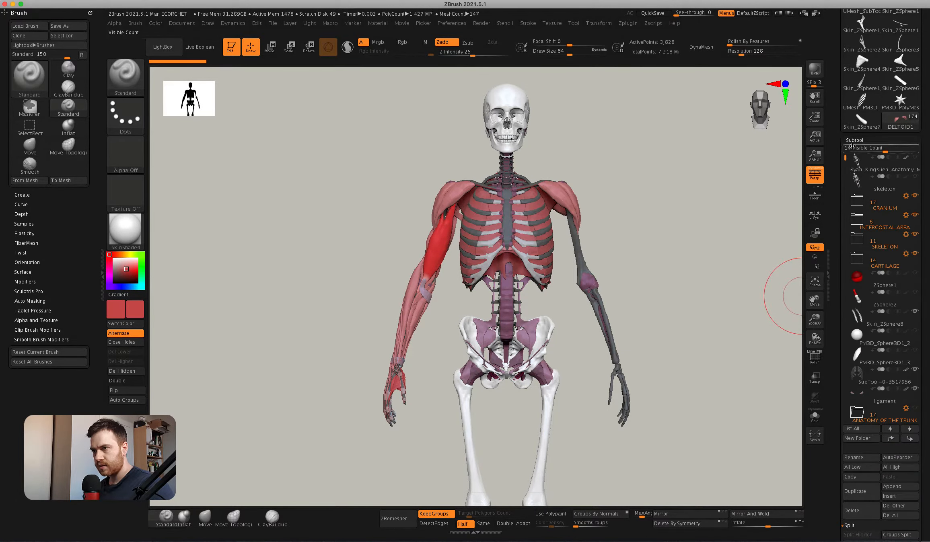
{"action": "left_click", "coordinate": [858, 168]}
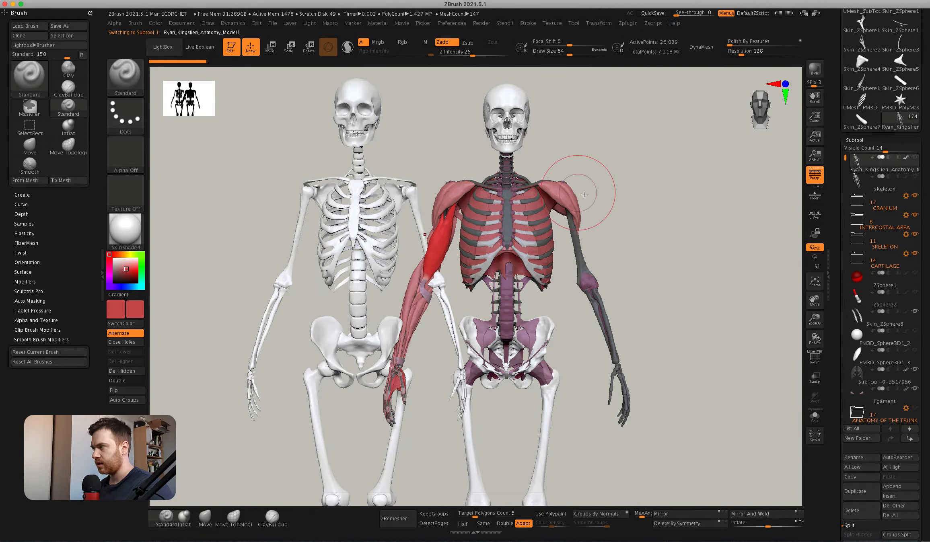
Look for the Ryan Kingslien anatomy model among the LightBox tools.
{"action": "left_click", "coordinate": [164, 47]}
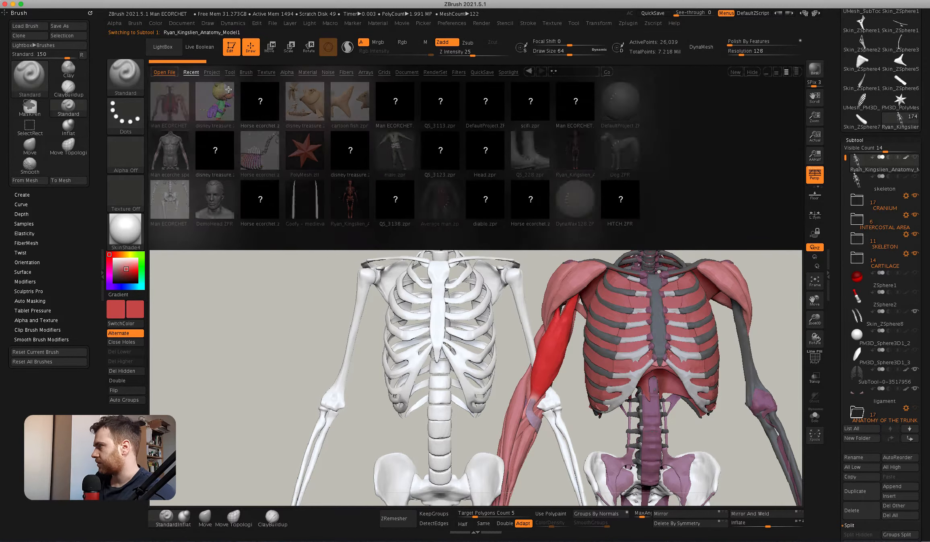
{"action": "left_click", "coordinate": [226, 73]}
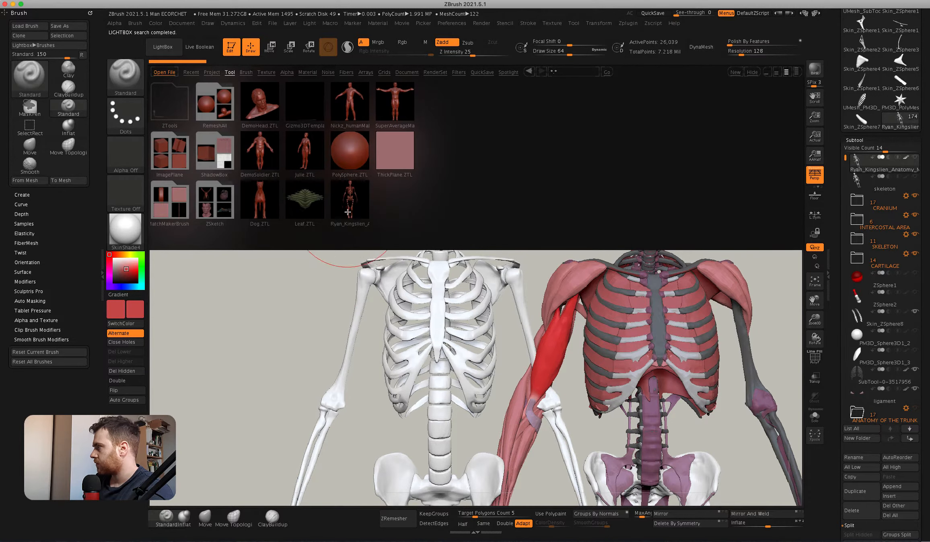
{"action": "left_click", "coordinate": [164, 47]}
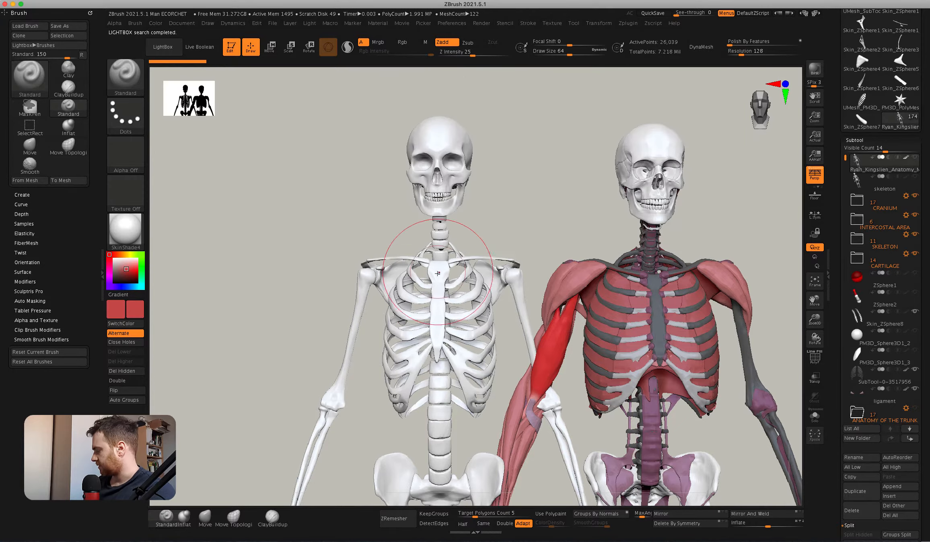
Examine the reference skeleton beside the écorché figure, checking its topology with PolyFrame.
{"action": "mouse_move", "coordinate": [458, 247]}
{"action": "left_mouse_down"}
{"action": "mouse_move", "coordinate": [467, 209]}
{"action": "mouse_move", "coordinate": [511, 256]}
{"action": "mouse_move", "coordinate": [446, 254]}
{"action": "mouse_move", "coordinate": [502, 248]}
{"action": "mouse_move", "coordinate": [780, 264]}
{"action": "left_mouse_up"}
{"action": "key", "text": "shift"}
{"action": "key", "text": "shift+f"}
{"action": "mouse_move", "coordinate": [469, 265]}
{"action": "left_mouse_down"}
{"action": "mouse_move", "coordinate": [442, 279]}
{"action": "mouse_move", "coordinate": [474, 229]}
{"action": "mouse_move", "coordinate": [502, 233]}
{"action": "left_mouse_up"}
{"action": "key", "text": "shift+f"}
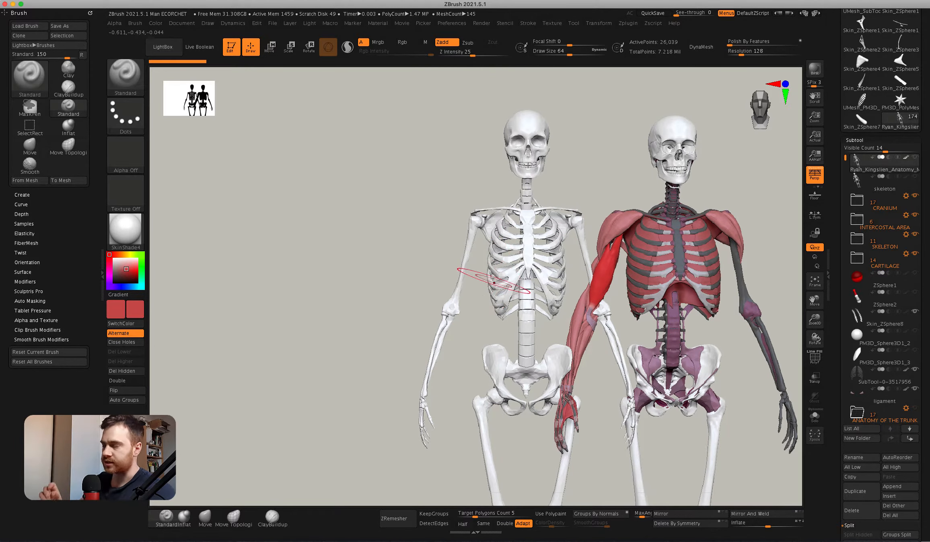
{"action": "mouse_move", "coordinate": [556, 329]}
{"action": "left_mouse_down"}
{"action": "mouse_move", "coordinate": [566, 289]}
{"action": "mouse_move", "coordinate": [585, 327]}
{"action": "mouse_move", "coordinate": [478, 269]}
{"action": "mouse_move", "coordinate": [501, 299]}
{"action": "left_mouse_up"}
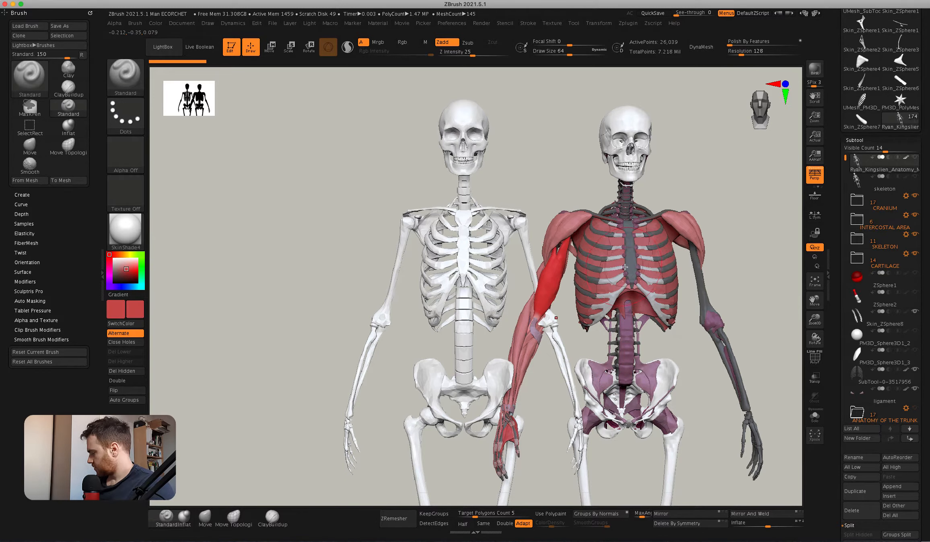
Expand the CRANIUM subtool folder and examine the écorché by selecting skull and skeleton pieces.
{"action": "left_click", "coordinate": [626, 159], "text": "alt"}
{"action": "left_click_drag", "start_coordinate": [626, 159], "coordinate": [781, 263]}
{"action": "left_click", "coordinate": [859, 204]}
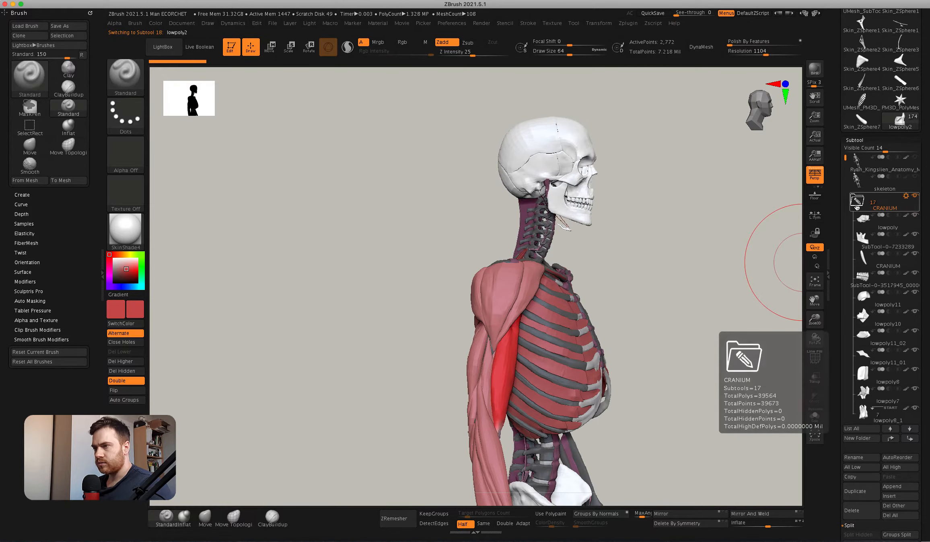
{"action": "left_click_drag", "start_coordinate": [564, 200], "coordinate": [527, 205]}
{"action": "left_click", "coordinate": [533, 211], "text": "alt"}
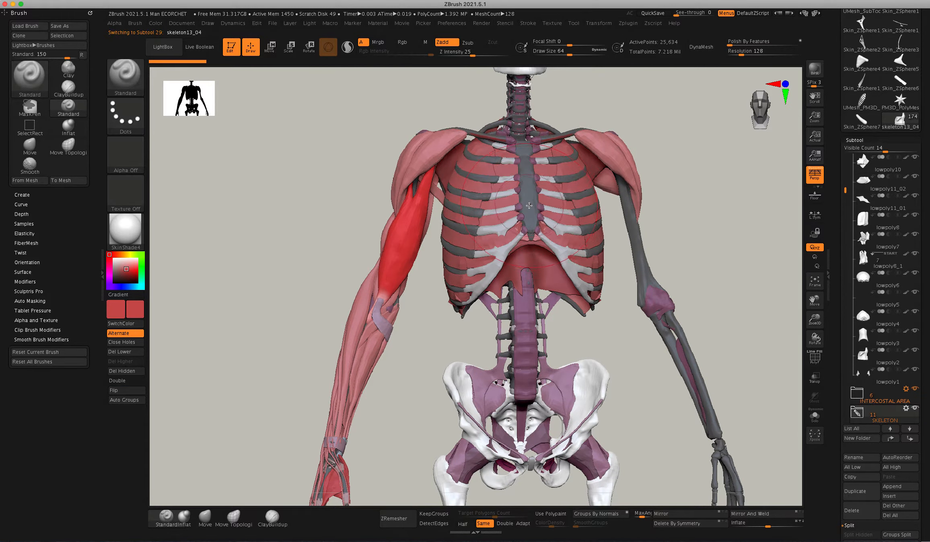
{"action": "mouse_move", "coordinate": [656, 304]}
{"action": "left_mouse_down", "text": "alt"}
{"action": "mouse_move", "coordinate": [595, 189]}
{"action": "mouse_move", "coordinate": [519, 186]}
{"action": "mouse_move", "coordinate": [628, 291]}
{"action": "mouse_move", "coordinate": [646, 268]}
{"action": "mouse_move", "coordinate": [617, 276]}
{"action": "left_mouse_up", "text": "alt"}
{"action": "left_click_drag", "start_coordinate": [484, 352], "coordinate": [568, 195]}
{"action": "left_click", "coordinate": [570, 193], "text": "alt"}
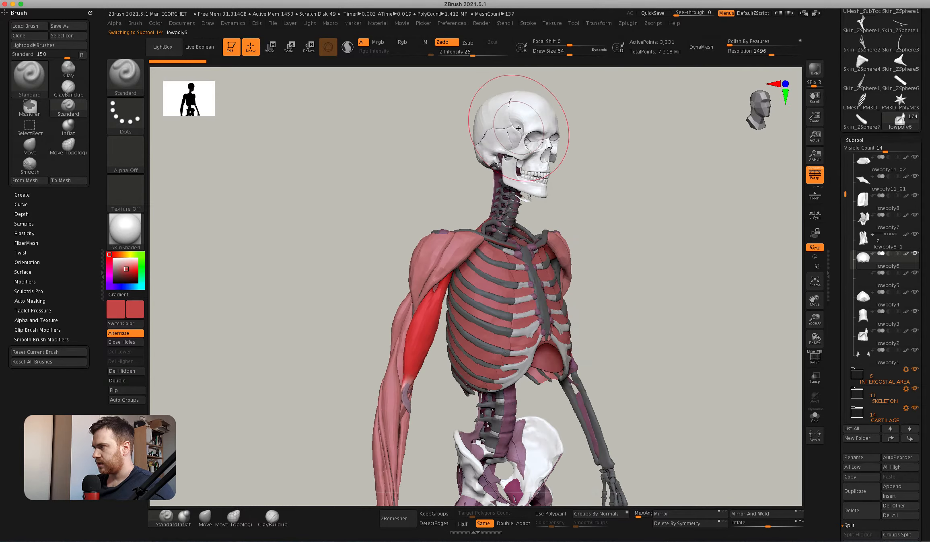
Turn on PolyFrame and examine the separate skull pieces, including the frontal bone, side of the skull and jaw.
{"action": "key", "text": "shift"}
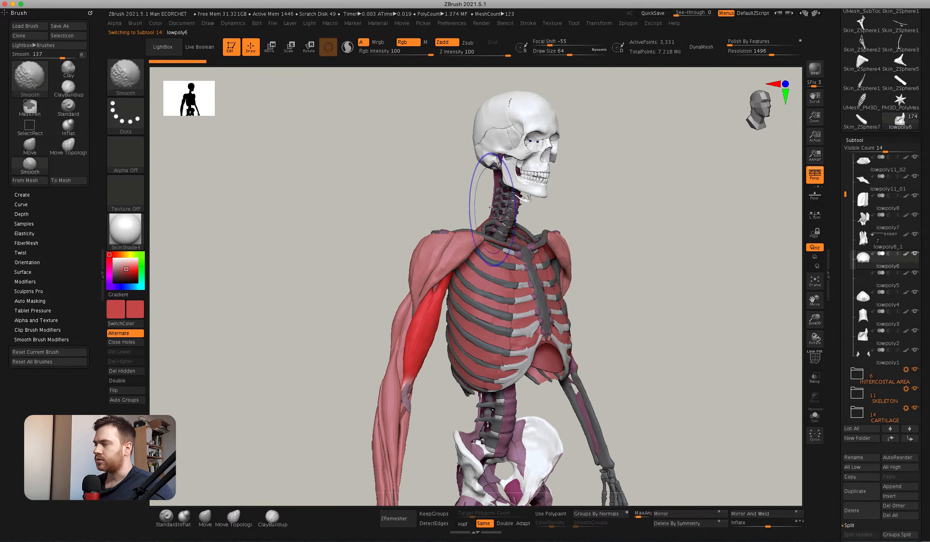
{"action": "key", "text": "shift+f"}
{"action": "mouse_move", "coordinate": [519, 210]}
{"action": "right_mouse_down", "text": "alt"}
{"action": "mouse_move", "coordinate": [539, 283]}
{"action": "mouse_move", "coordinate": [535, 230]}
{"action": "mouse_move", "coordinate": [557, 223]}
{"action": "mouse_move", "coordinate": [544, 186]}
{"action": "right_mouse_up", "text": "alt"}
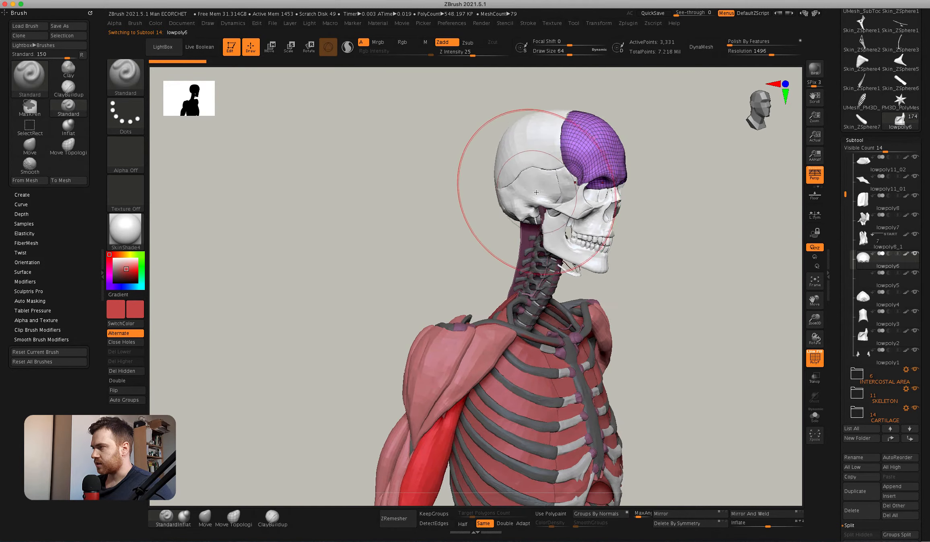
{"action": "left_click", "coordinate": [545, 206], "text": "alt"}
{"action": "left_click", "coordinate": [569, 199], "text": "alt"}
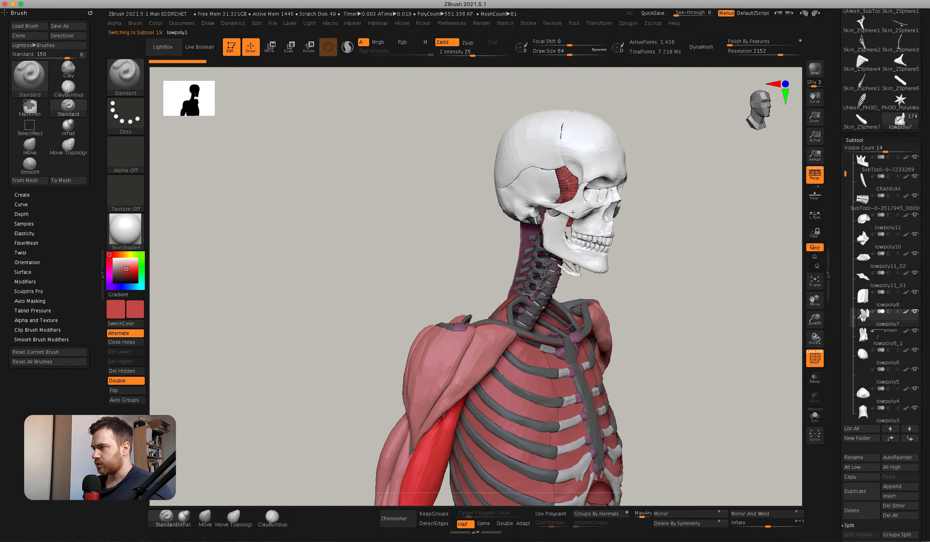
{"action": "left_click", "coordinate": [554, 245], "text": "alt"}
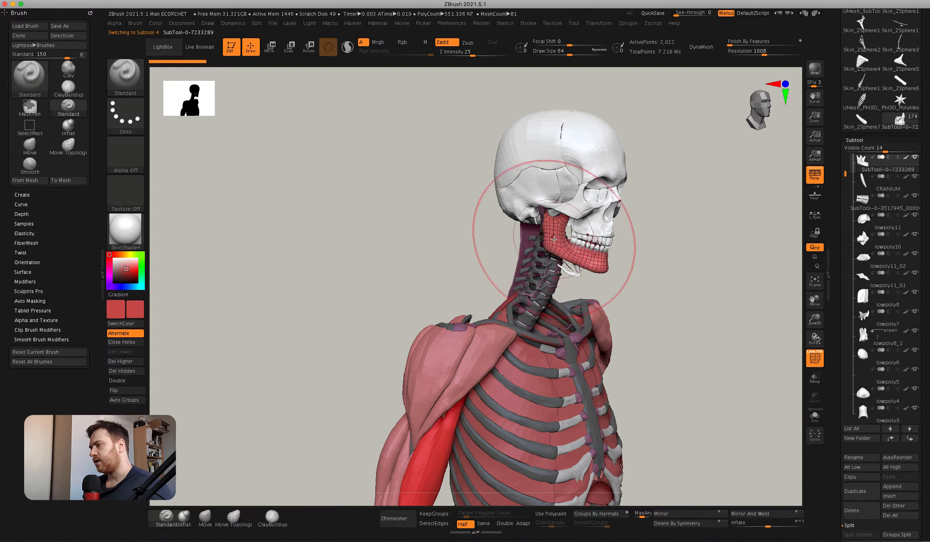
{"action": "right_click_drag", "start_coordinate": [562, 228], "coordinate": [533, 228]}
{"action": "left_click", "coordinate": [576, 211], "text": "alt"}
{"action": "left_click", "coordinate": [604, 172], "text": "alt"}
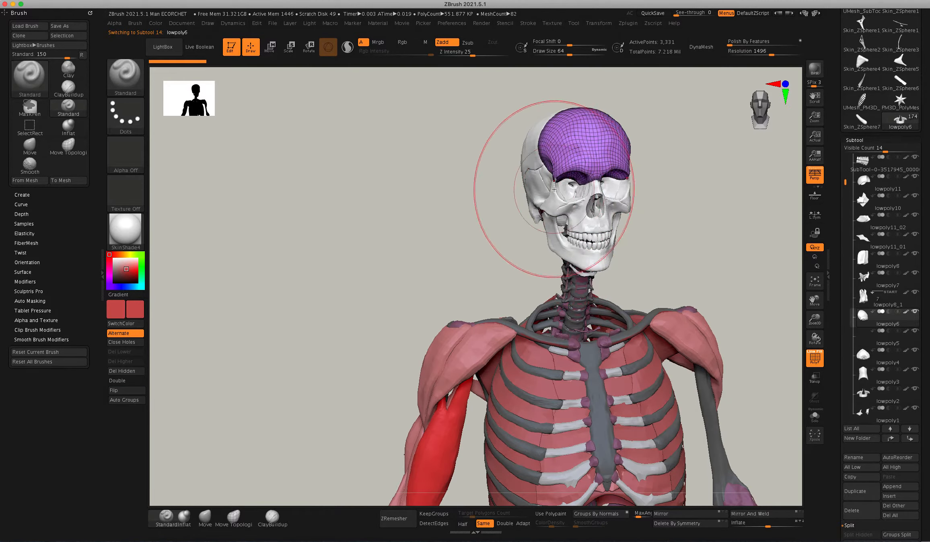
{"action": "right_click_drag", "start_coordinate": [544, 187], "coordinate": [545, 242]}
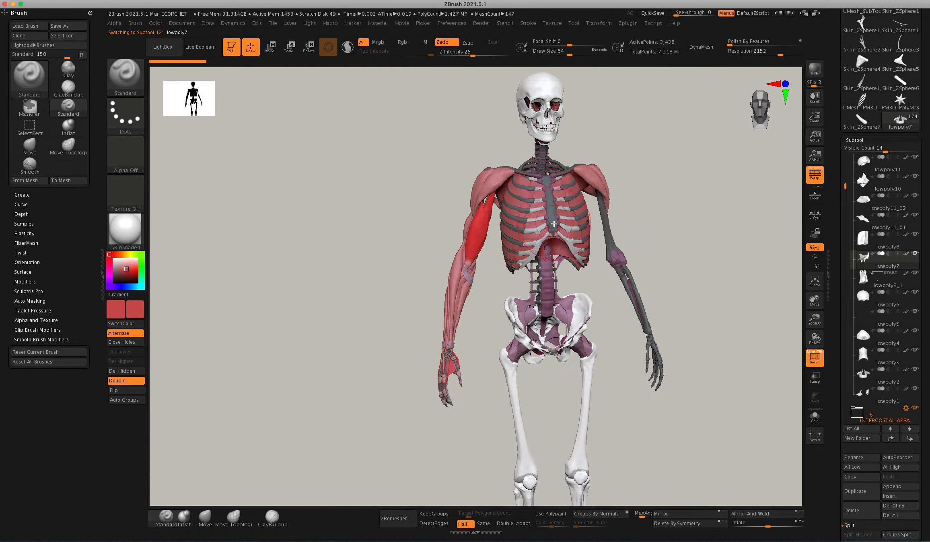
Collapse the CRANIUM folder in the subtool list.
{"action": "right_click_drag", "start_coordinate": [567, 244], "coordinate": [553, 304]}
{"action": "right_click_drag", "start_coordinate": [575, 229], "coordinate": [784, 224]}
{"action": "left_click_drag", "start_coordinate": [845, 186], "coordinate": [845, 157]}
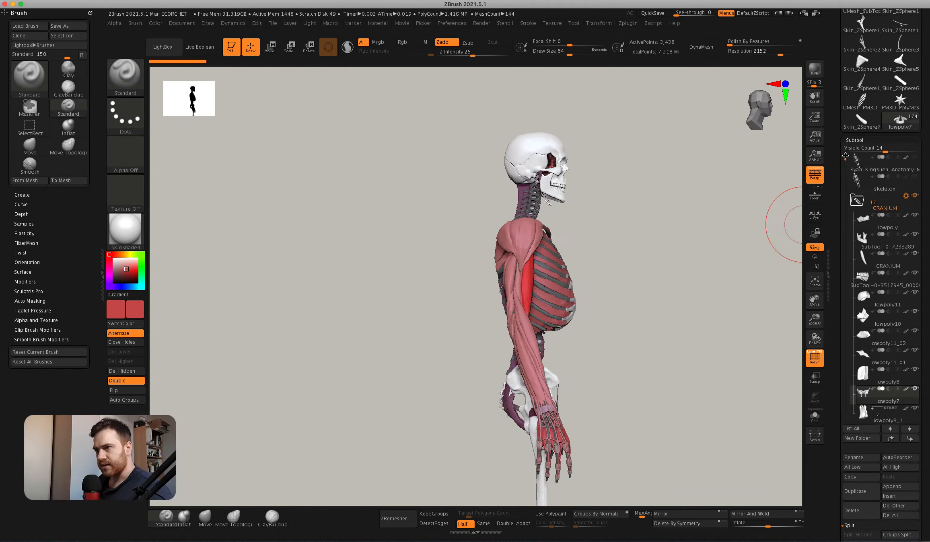
{"action": "left_click", "coordinate": [858, 200]}
Select the DELTOID1 subtool and examine its polygroups from the front and the side.
{"action": "right_click_drag", "start_coordinate": [576, 228], "coordinate": [613, 241], "text": "alt"}
{"action": "left_click", "coordinate": [551, 299], "text": "alt"}
{"action": "right_click_drag", "start_coordinate": [614, 241], "coordinate": [523, 247]}
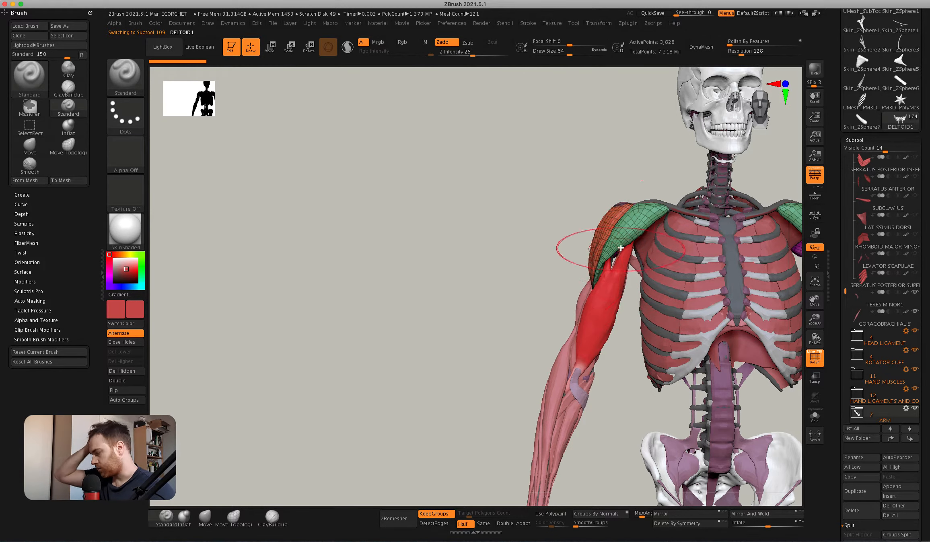
{"action": "right_click_drag", "start_coordinate": [660, 226], "coordinate": [584, 201]}
{"action": "mouse_move", "coordinate": [591, 306]}
{"action": "right_mouse_down"}
{"action": "mouse_move", "coordinate": [558, 261]}
{"action": "mouse_move", "coordinate": [567, 262]}
{"action": "mouse_move", "coordinate": [593, 328]}
{"action": "mouse_move", "coordinate": [531, 297]}
{"action": "mouse_move", "coordinate": [567, 261]}
{"action": "mouse_move", "coordinate": [724, 305]}
{"action": "right_mouse_up"}
Hide all the muscles in the ARM subtool folder.
{"action": "left_click_drag", "start_coordinate": [846, 292], "coordinate": [842, 201]}
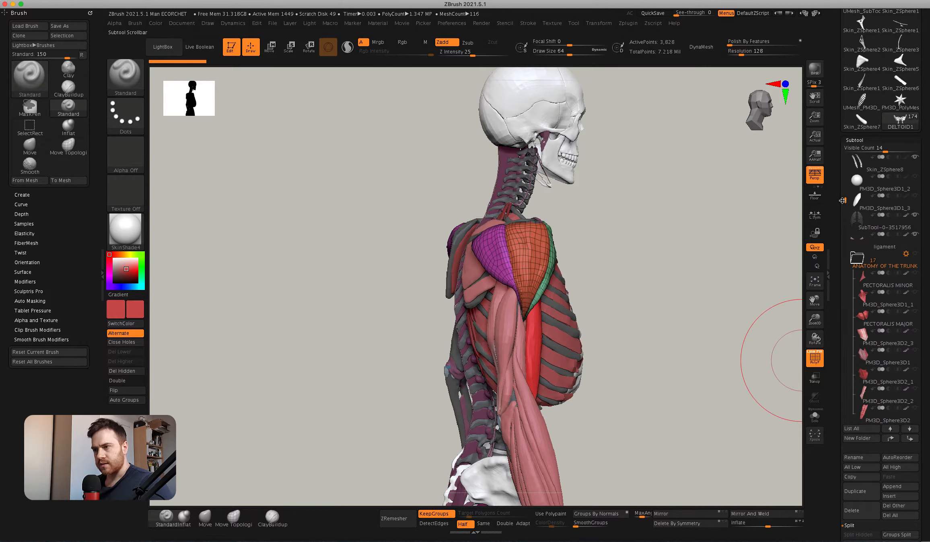
{"action": "left_click_drag", "start_coordinate": [845, 241], "coordinate": [836, 277]}
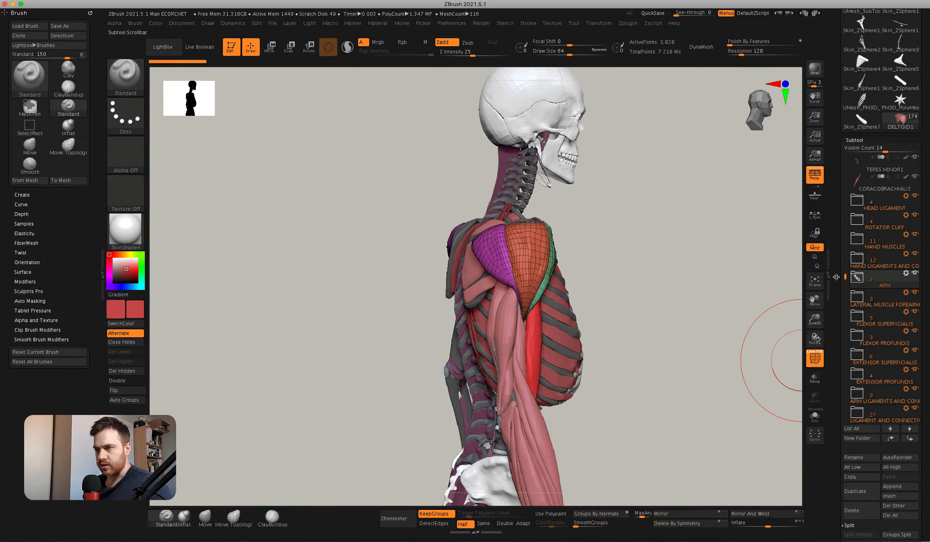
{"action": "left_click", "coordinate": [914, 278]}
Select the arm bone subtool and turn off PolyFrame.
{"action": "mouse_move", "coordinate": [677, 367]}
{"action": "left_mouse_down"}
{"action": "mouse_move", "coordinate": [543, 289]}
{"action": "mouse_move", "coordinate": [556, 249]}
{"action": "mouse_move", "coordinate": [560, 311]}
{"action": "left_mouse_up"}
{"action": "left_click", "coordinate": [536, 289], "text": "alt"}
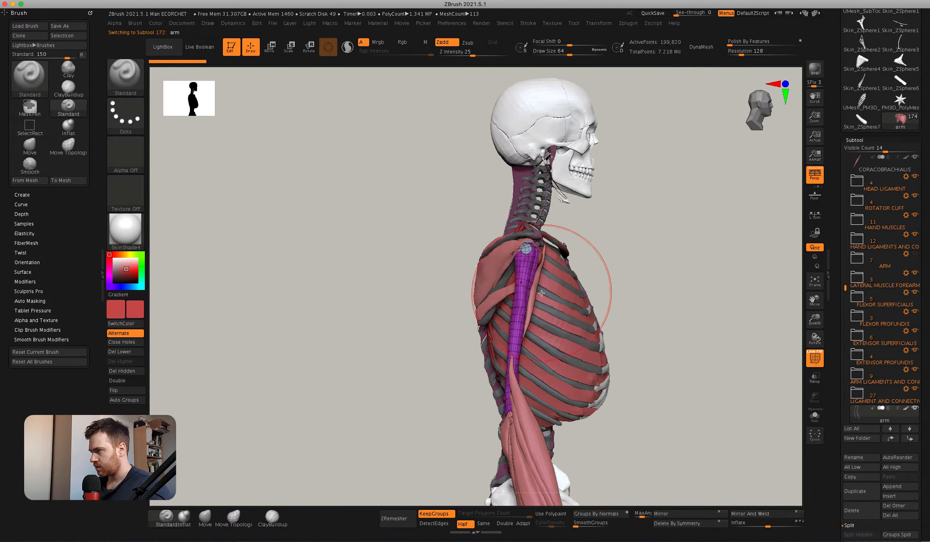
{"action": "key", "text": "shift+f"}
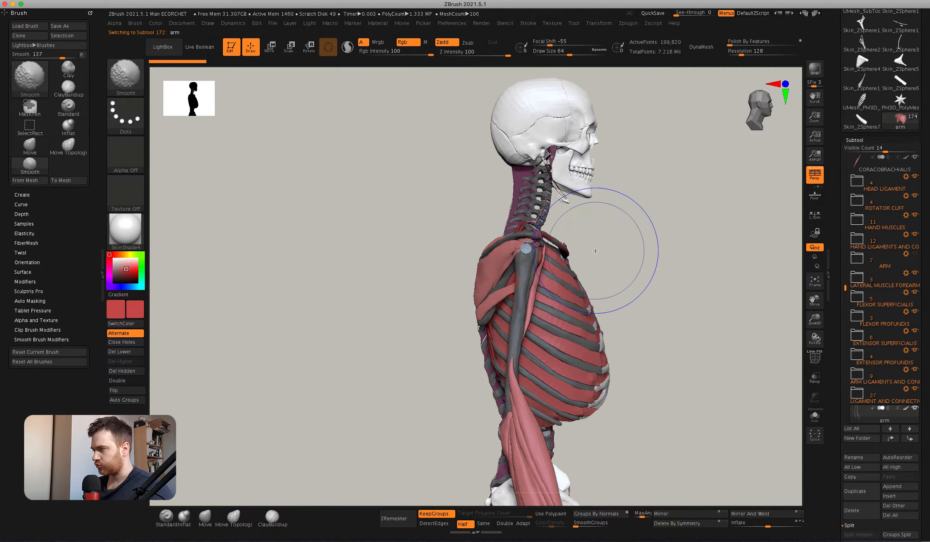
Insert a new sphere subtool directly after PM3D_Sphere3D1_2 and activate the Move gizmo on it.
{"action": "left_click_drag", "start_coordinate": [600, 250], "coordinate": [575, 273]}
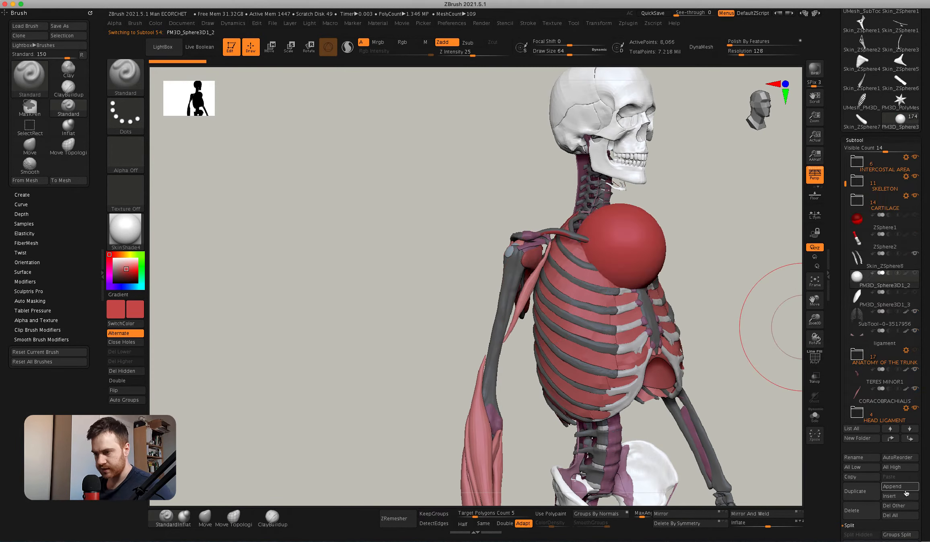
{"action": "left_click", "coordinate": [890, 496]}
{"action": "left_click", "coordinate": [473, 318]}
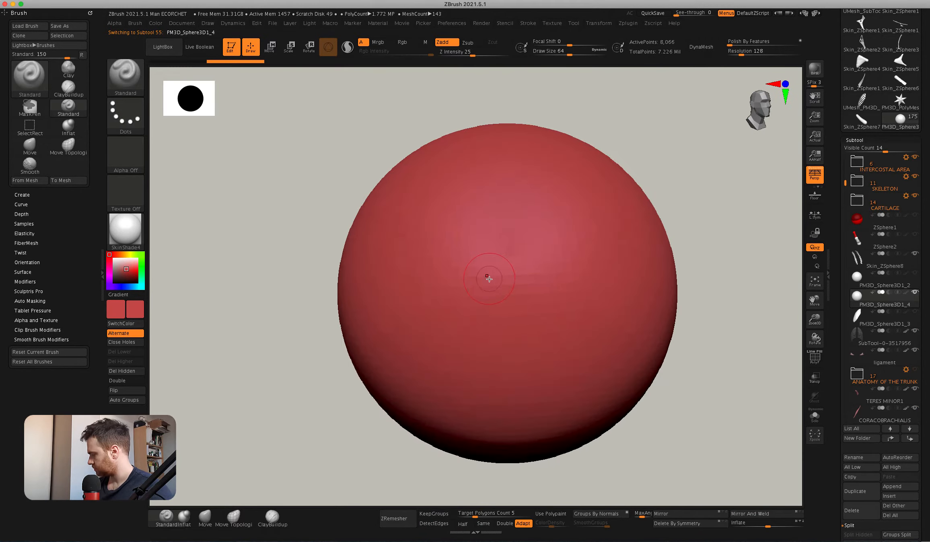
{"action": "key", "text": "w"}
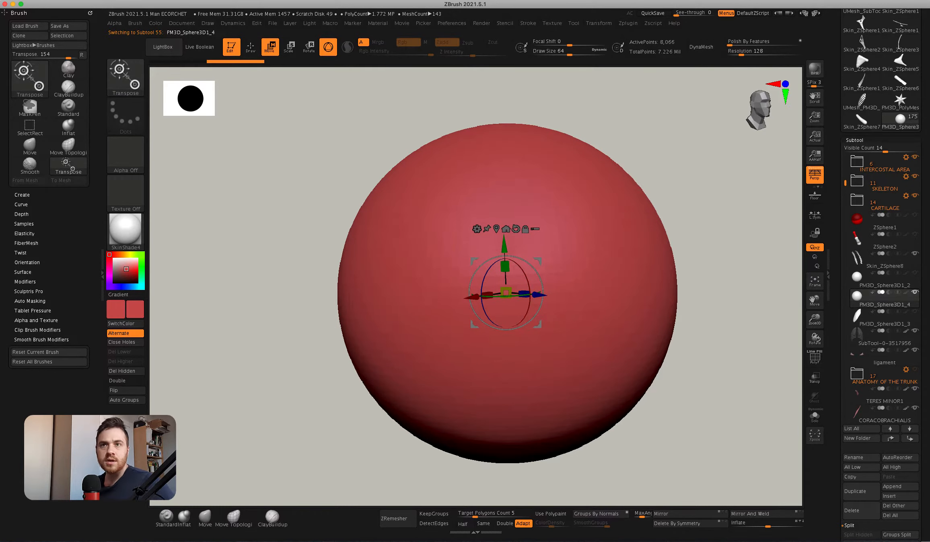
Launch the on-screen keystroke display utility from Launchpad and try it out in ZBrush.
{"action": "key", "text": "F4"}
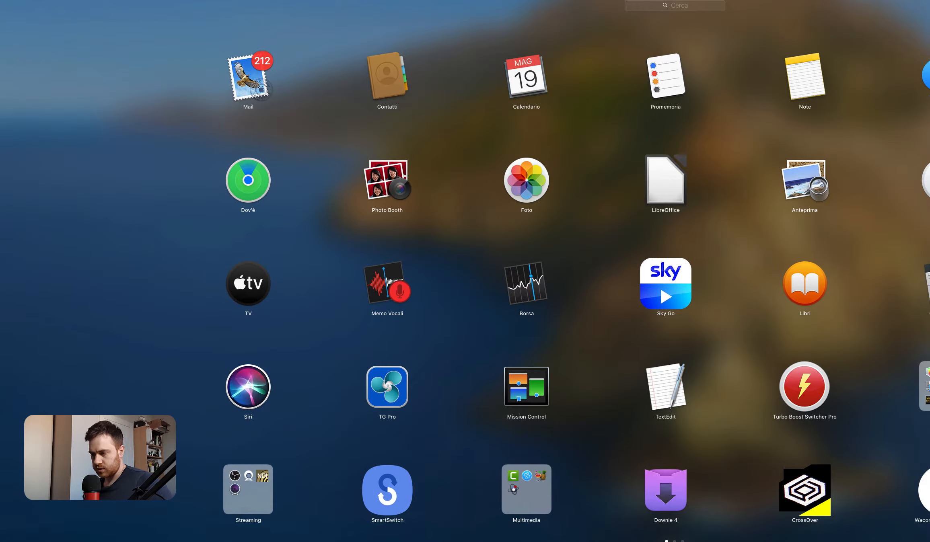
{"action": "scroll", "coordinate": [465, 271], "scroll_direction": "right", "scroll_amount": 5}
{"action": "left_click", "coordinate": [689, 476]}
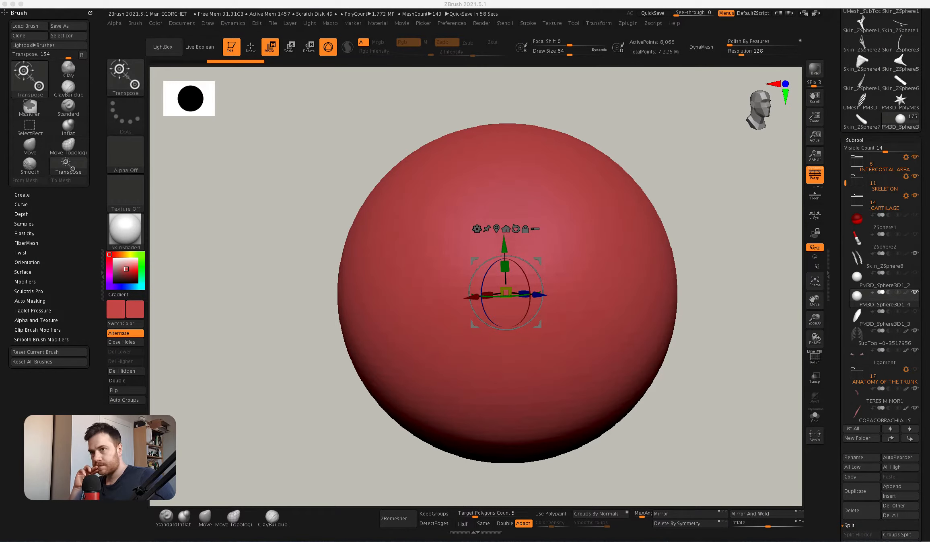
{"action": "key", "text": "super"}
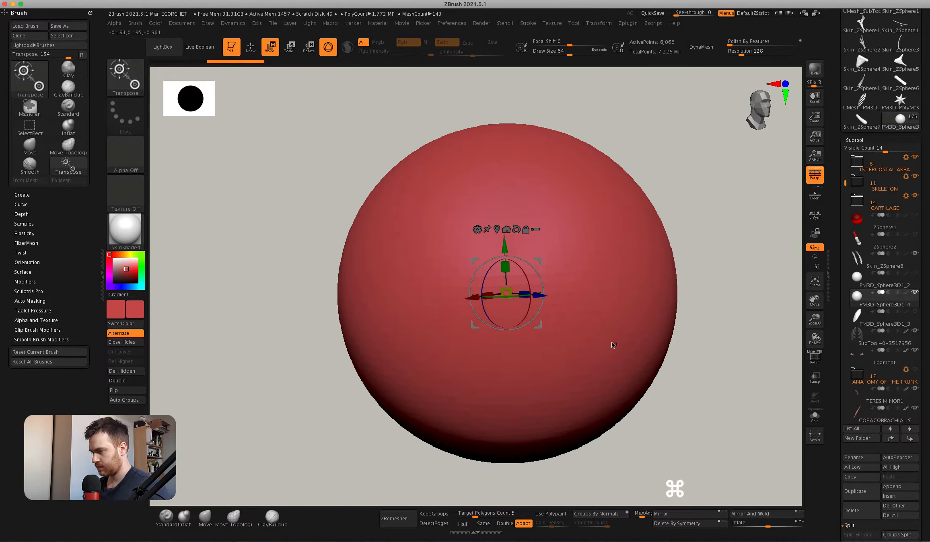
{"action": "left_click_drag", "start_coordinate": [689, 470], "coordinate": [620, 371], "text": "alt"}
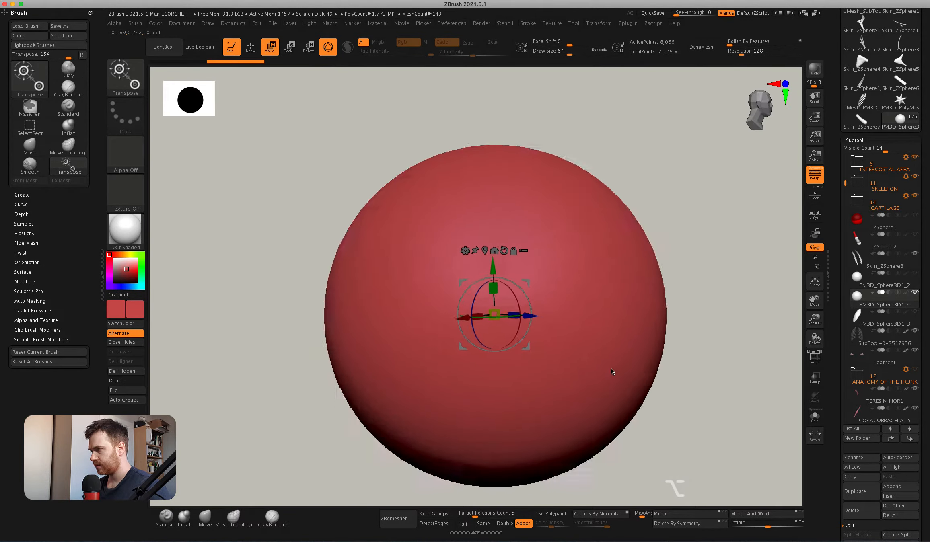
{"action": "key", "text": "super"}
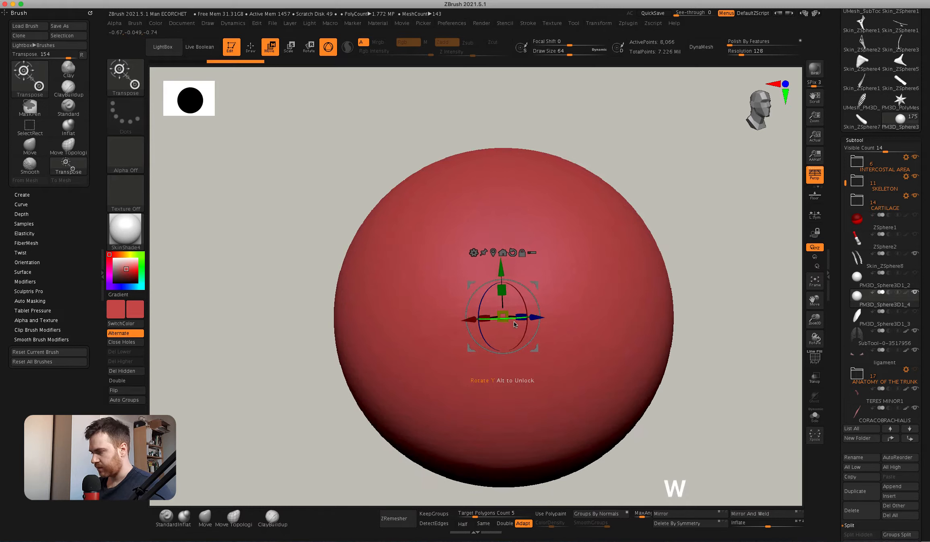
Scale and place the sphere as a flattened ellipsoid over the outer shoulder and upper humerus.
{"action": "left_click_drag", "start_coordinate": [506, 324], "coordinate": [451, 173]}
{"action": "left_click_drag", "start_coordinate": [502, 315], "coordinate": [434, 269]}
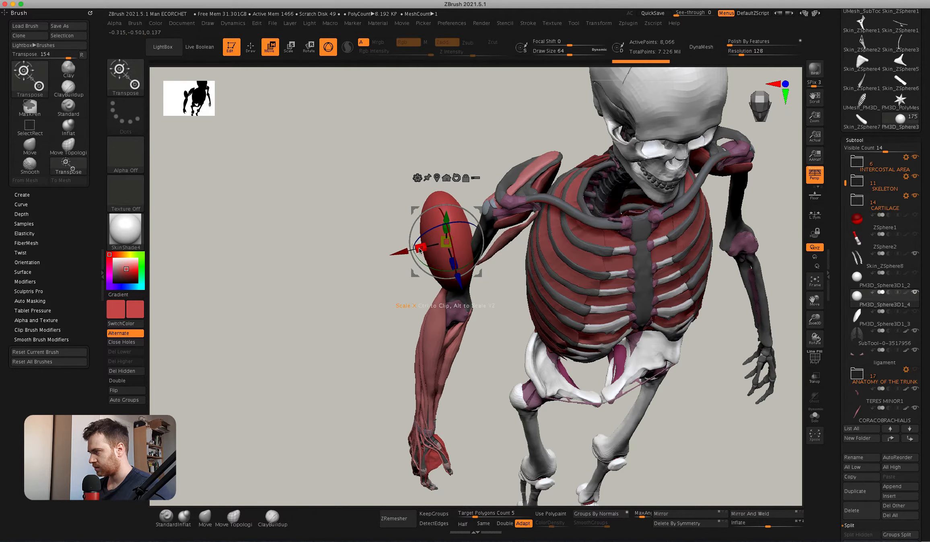
{"action": "left_click_drag", "start_coordinate": [451, 214], "coordinate": [496, 161]}
{"action": "left_click_drag", "start_coordinate": [330, 181], "coordinate": [309, 214]}
{"action": "left_click_drag", "start_coordinate": [507, 263], "coordinate": [445, 295]}
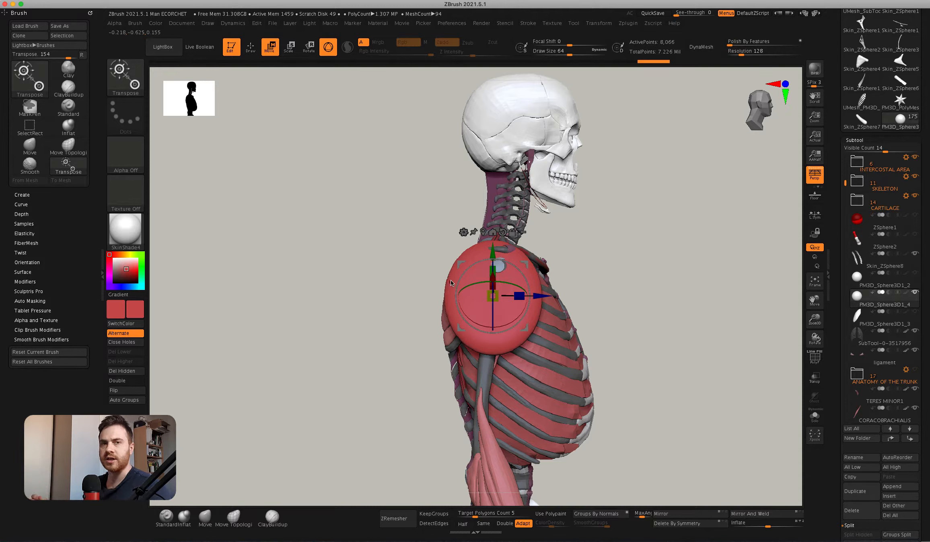
{"action": "left_click_drag", "start_coordinate": [490, 316], "coordinate": [513, 333]}
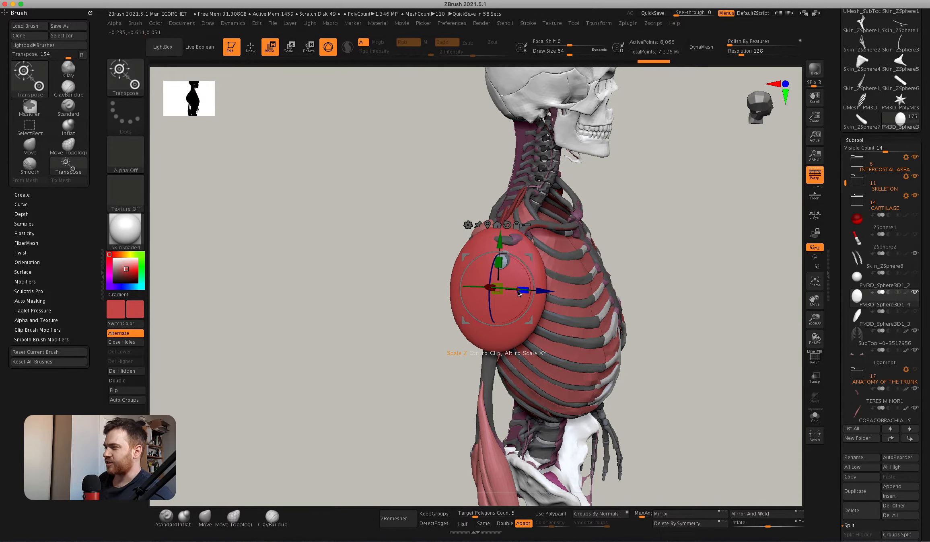
Return to Draw mode with the Standard brush and set the draw size to about 30.
{"action": "key", "text": "q"}
{"action": "right_click_drag", "start_coordinate": [524, 283], "coordinate": [498, 266]}
{"action": "key", "text": "space"}
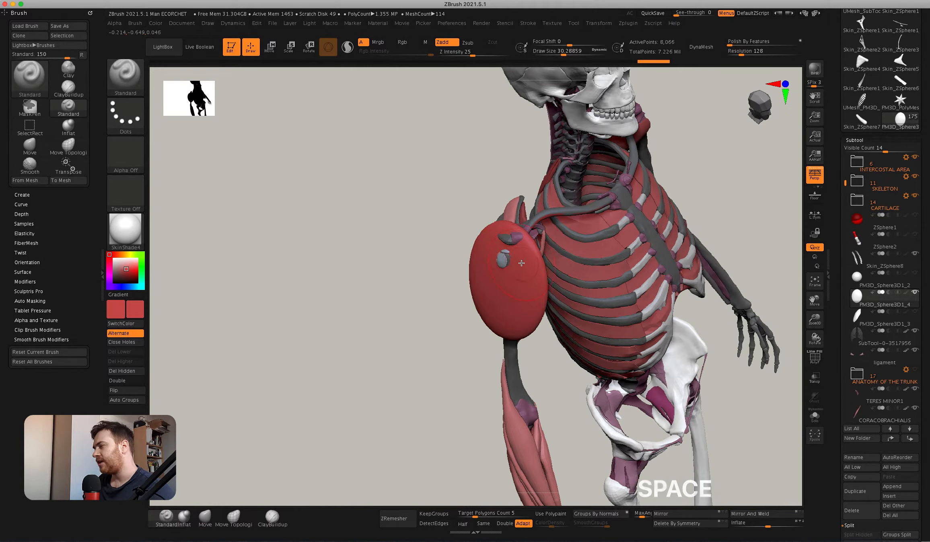
{"action": "mouse_move", "coordinate": [510, 252]}
{"action": "right_mouse_down"}
{"action": "mouse_move", "coordinate": [457, 232]}
{"action": "mouse_move", "coordinate": [499, 258]}
{"action": "mouse_move", "coordinate": [491, 289]}
{"action": "right_mouse_up"}
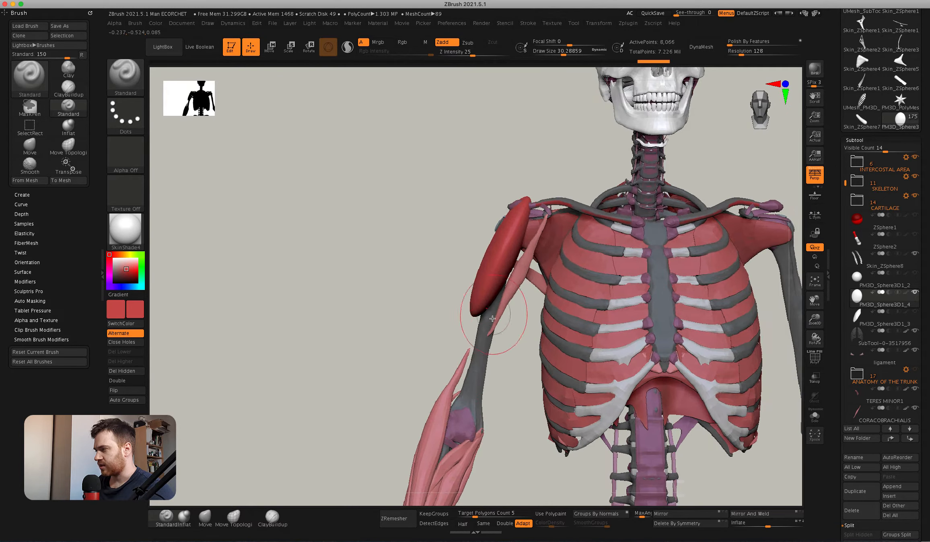
Switch to the Prometheus anatomy PDF and examine the deltoid's origins and insertion in the illustrations on page 280.
{"action": "right_click_drag", "start_coordinate": [511, 253], "coordinate": [535, 237]}
{"action": "right_click_drag", "start_coordinate": [565, 206], "coordinate": [506, 223]}
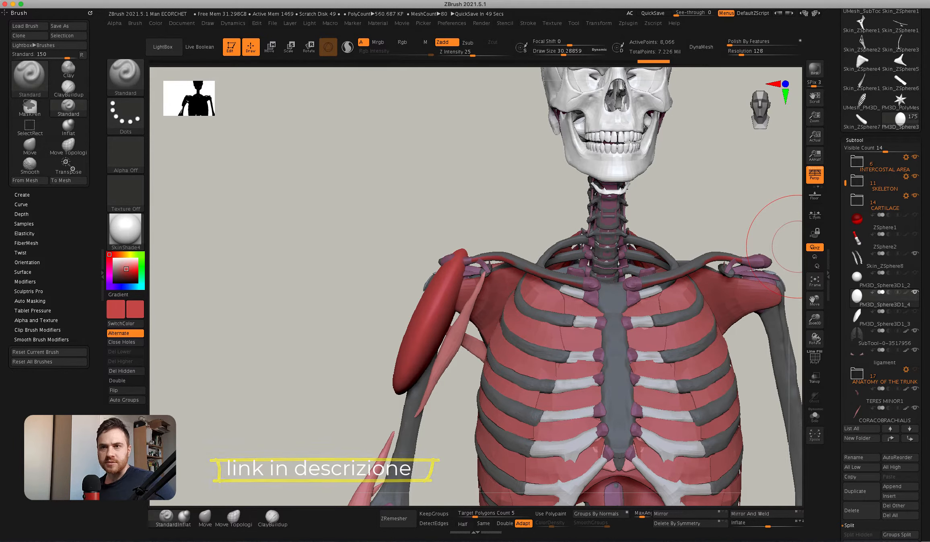
{"action": "key", "text": "super+Tab"}
{"action": "scroll", "coordinate": [786, 192], "scroll_direction": "up", "scroll_amount": 5}
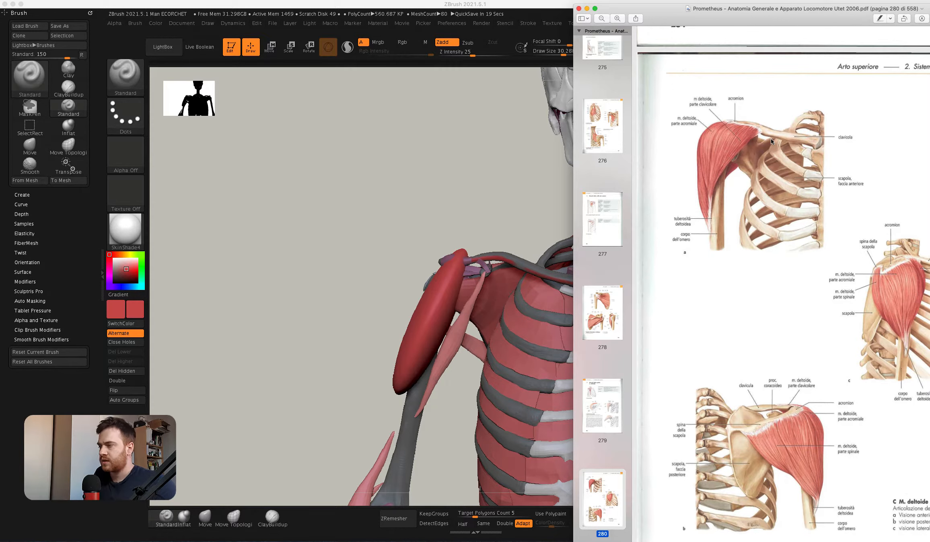
{"action": "left_click_drag", "start_coordinate": [745, 16], "coordinate": [746, 11]}
{"action": "scroll", "coordinate": [827, 378], "scroll_direction": "down", "scroll_amount": 3}
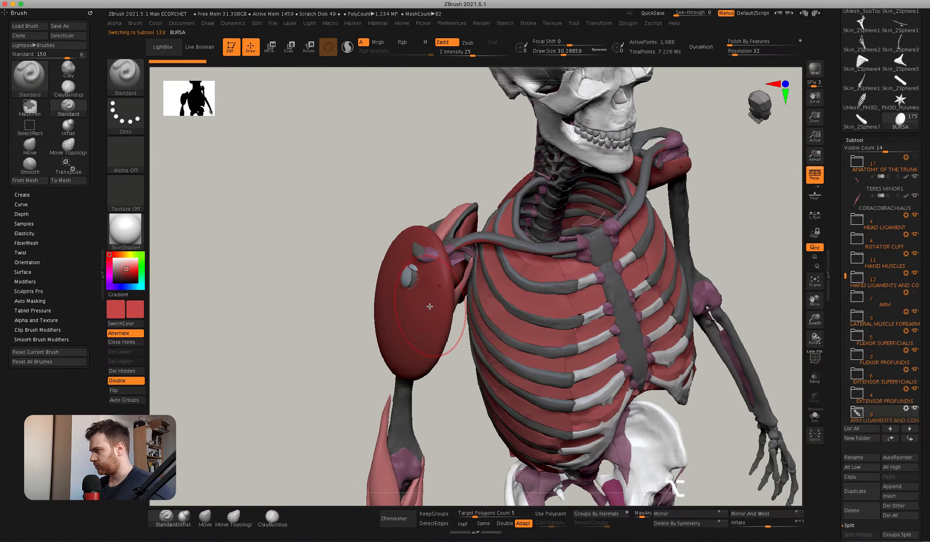
Reselect the shoulder ellipsoid PM3D_Sphere3D1_4 and start bending it around the joint with the Move brush at draw size about 22.
{"action": "left_click", "coordinate": [430, 306], "text": "alt"}
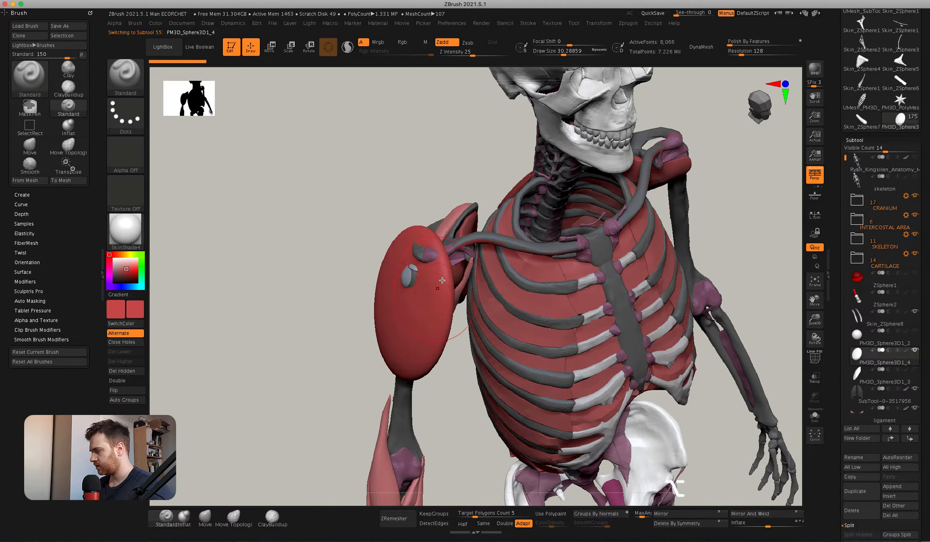
{"action": "right_click_drag", "start_coordinate": [429, 307], "coordinate": [374, 213]}
{"action": "key", "text": "space"}
{"action": "left_click", "coordinate": [196, 525]}
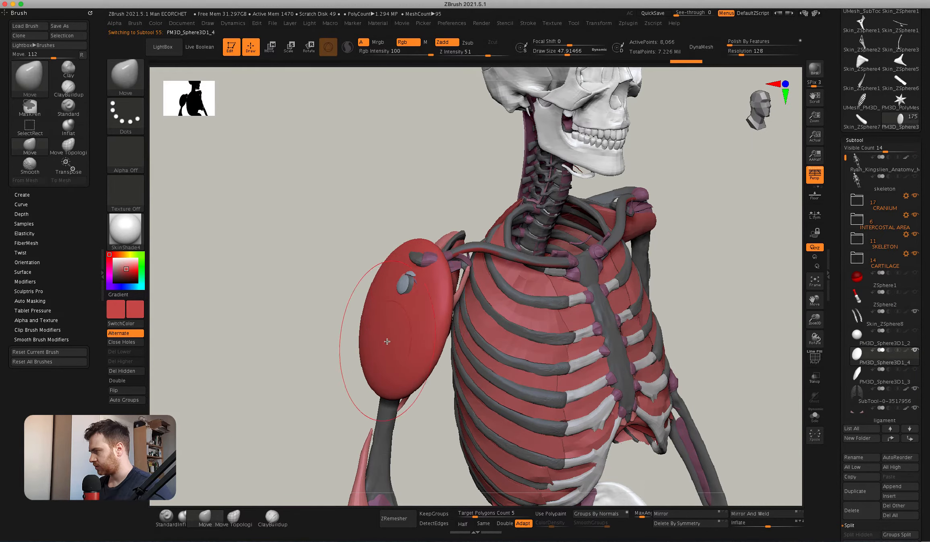
{"action": "right_click_drag", "start_coordinate": [388, 291], "coordinate": [418, 304]}
{"action": "key", "text": "space"}
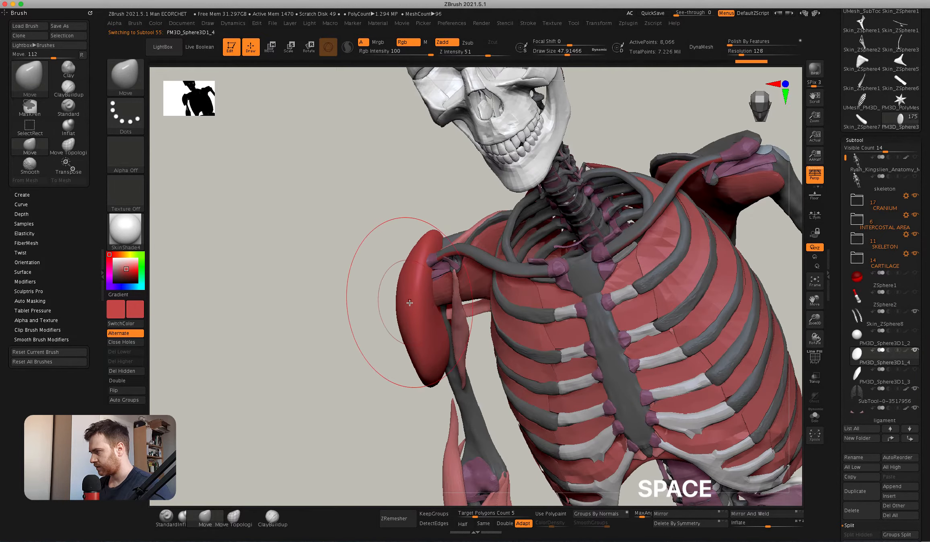
{"action": "left_click_drag", "start_coordinate": [395, 298], "coordinate": [399, 297]}
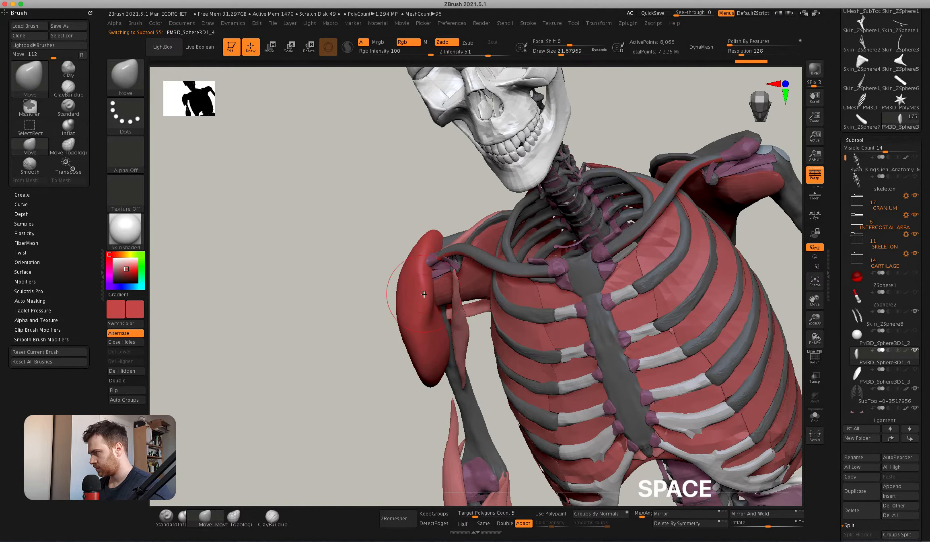
Pull the ellipsoid's front part inward toward the clavicle with the Move brush and smooth its surface.
{"action": "right_click_drag", "start_coordinate": [399, 298], "coordinate": [424, 306]}
{"action": "key", "text": "space"}
{"action": "left_click_drag", "start_coordinate": [455, 259], "coordinate": [415, 312]}
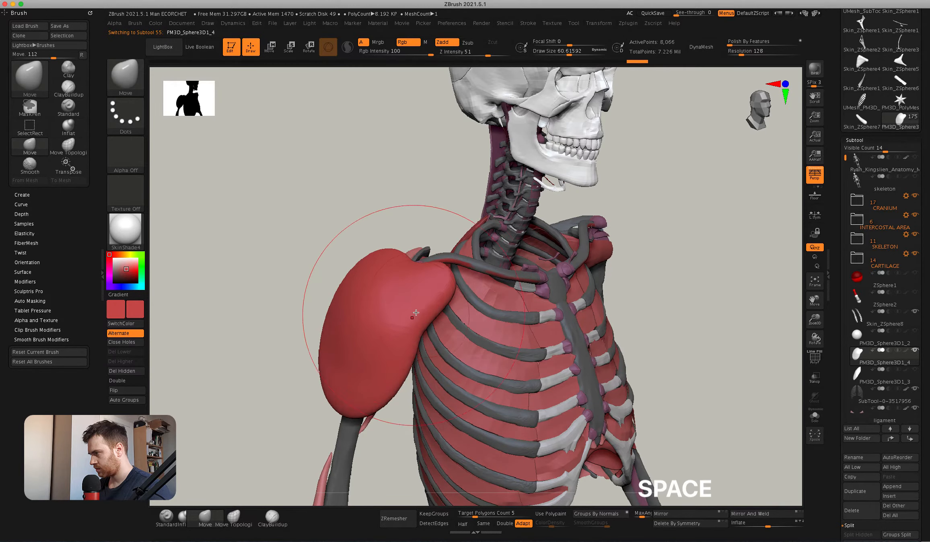
{"action": "right_click_drag", "start_coordinate": [426, 311], "coordinate": [435, 296]}
{"action": "key", "text": "space"}
{"action": "mouse_move", "coordinate": [435, 296]}
{"action": "left_mouse_down"}
{"action": "mouse_move", "coordinate": [422, 296]}
{"action": "mouse_move", "coordinate": [450, 278]}
{"action": "mouse_move", "coordinate": [451, 247]}
{"action": "left_mouse_up"}
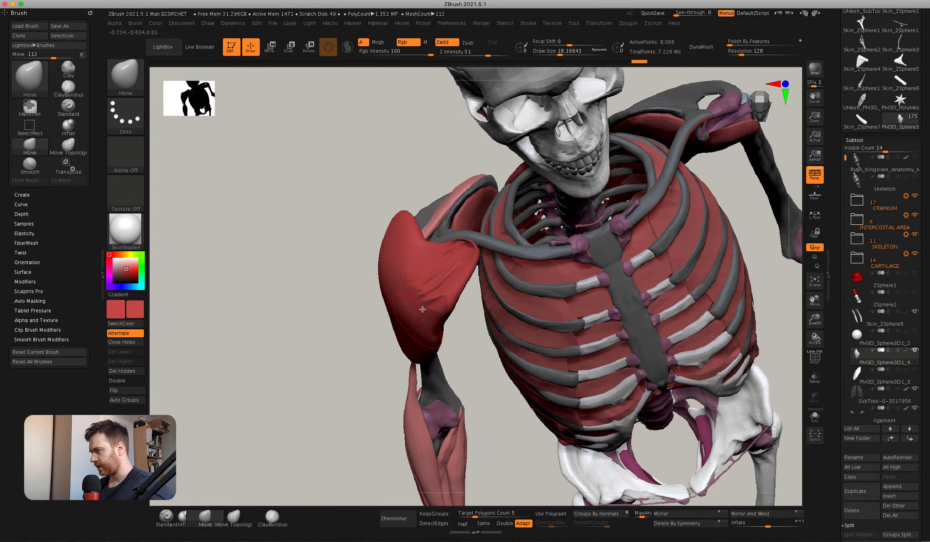
{"action": "right_click_drag", "start_coordinate": [441, 310], "coordinate": [429, 307]}
{"action": "key", "text": "shift"}
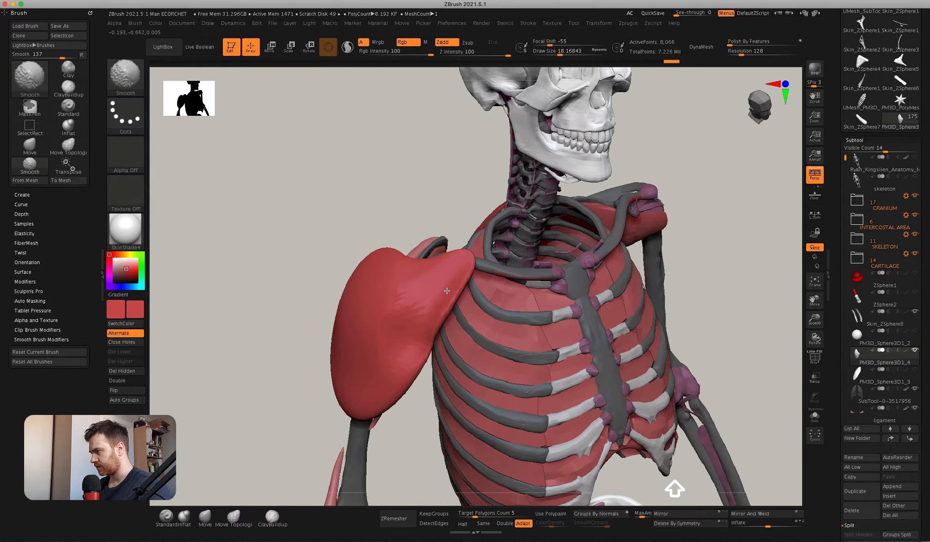
Shape the muscle in side view into a triangle, widening it toward the back and narrowing it down onto the humerus.
{"action": "mouse_move", "coordinate": [379, 290]}
{"action": "right_mouse_down"}
{"action": "mouse_move", "coordinate": [411, 279]}
{"action": "mouse_move", "coordinate": [451, 283]}
{"action": "mouse_move", "coordinate": [368, 322]}
{"action": "right_mouse_up"}
{"action": "key", "text": "space"}
{"action": "left_click_drag", "start_coordinate": [354, 338], "coordinate": [367, 338]}
{"action": "mouse_move", "coordinate": [396, 299]}
{"action": "right_mouse_down"}
{"action": "mouse_move", "coordinate": [362, 321]}
{"action": "mouse_move", "coordinate": [372, 287]}
{"action": "right_mouse_up"}
{"action": "left_click_drag", "start_coordinate": [324, 316], "coordinate": [309, 328]}
{"action": "right_click_drag", "start_coordinate": [348, 291], "coordinate": [395, 400]}
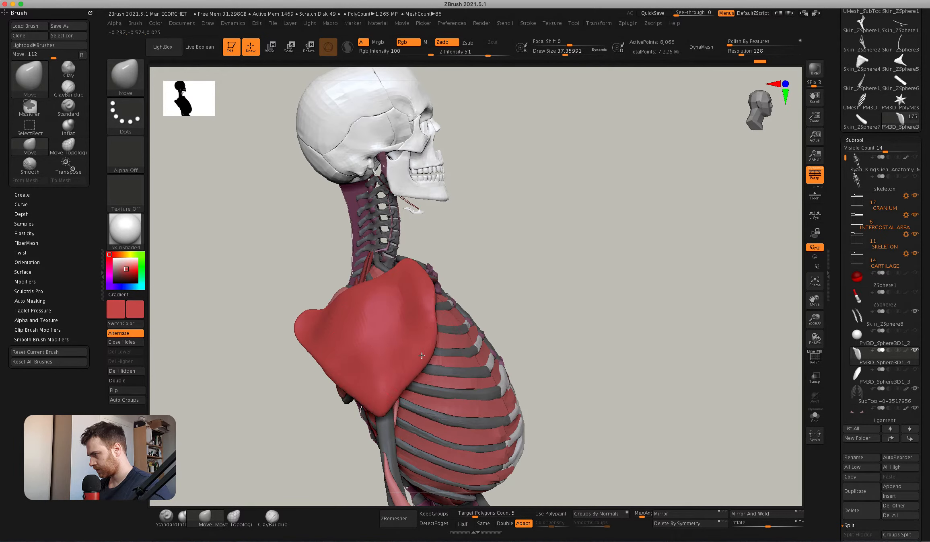
Extend the deltoid's rear part over the shoulder blade toward the scapular spine with the Move brush.
{"action": "mouse_move", "coordinate": [423, 317]}
{"action": "right_mouse_down"}
{"action": "mouse_move", "coordinate": [331, 352]}
{"action": "mouse_move", "coordinate": [463, 232]}
{"action": "mouse_move", "coordinate": [454, 266]}
{"action": "right_mouse_up"}
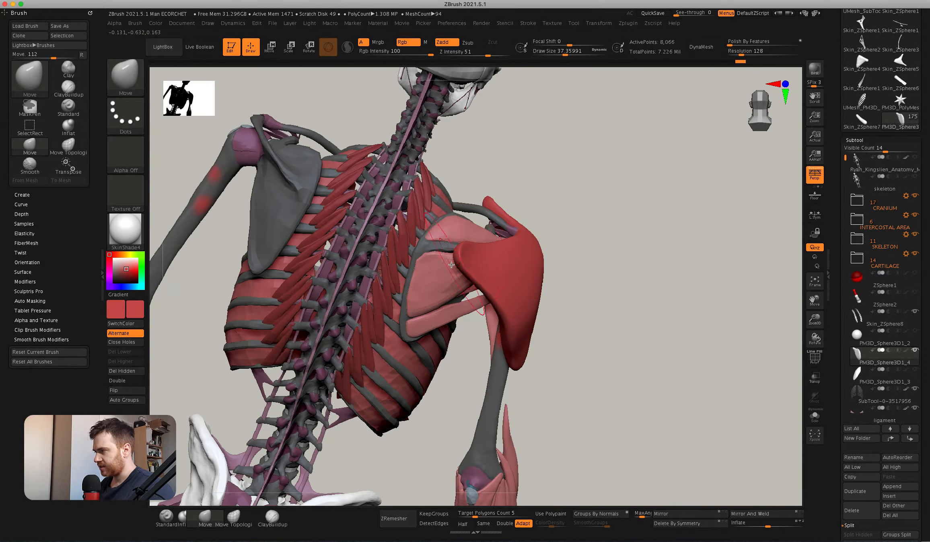
{"action": "left_click_drag", "start_coordinate": [454, 265], "coordinate": [445, 260]}
{"action": "mouse_move", "coordinate": [446, 260]}
{"action": "right_mouse_down"}
{"action": "mouse_move", "coordinate": [454, 266]}
{"action": "mouse_move", "coordinate": [445, 227]}
{"action": "mouse_move", "coordinate": [456, 241]}
{"action": "mouse_move", "coordinate": [531, 238]}
{"action": "mouse_move", "coordinate": [480, 228]}
{"action": "mouse_move", "coordinate": [454, 257]}
{"action": "mouse_move", "coordinate": [462, 245]}
{"action": "right_mouse_up"}
{"action": "right_click_drag", "start_coordinate": [519, 237], "coordinate": [456, 233]}
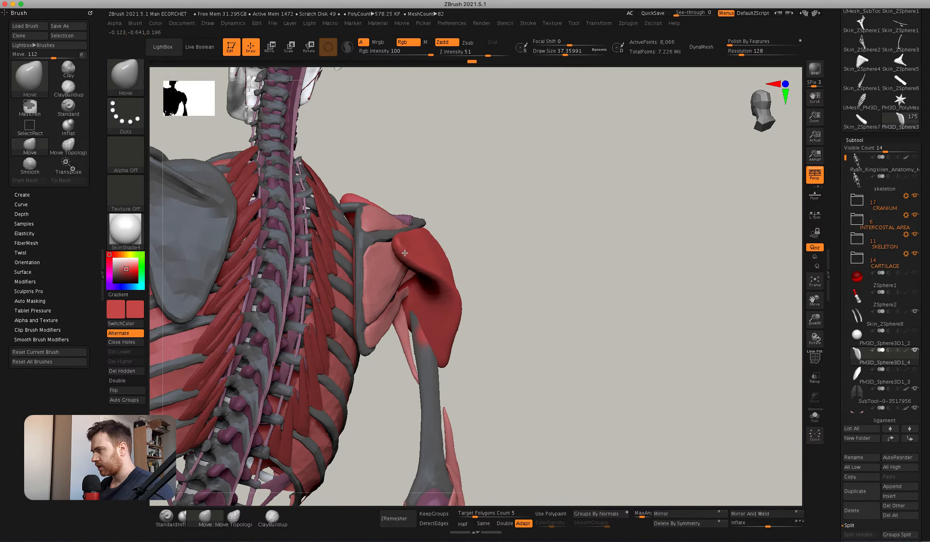
{"action": "mouse_move", "coordinate": [418, 242]}
{"action": "right_mouse_down"}
{"action": "mouse_move", "coordinate": [450, 241]}
{"action": "mouse_move", "coordinate": [406, 254]}
{"action": "right_mouse_up"}
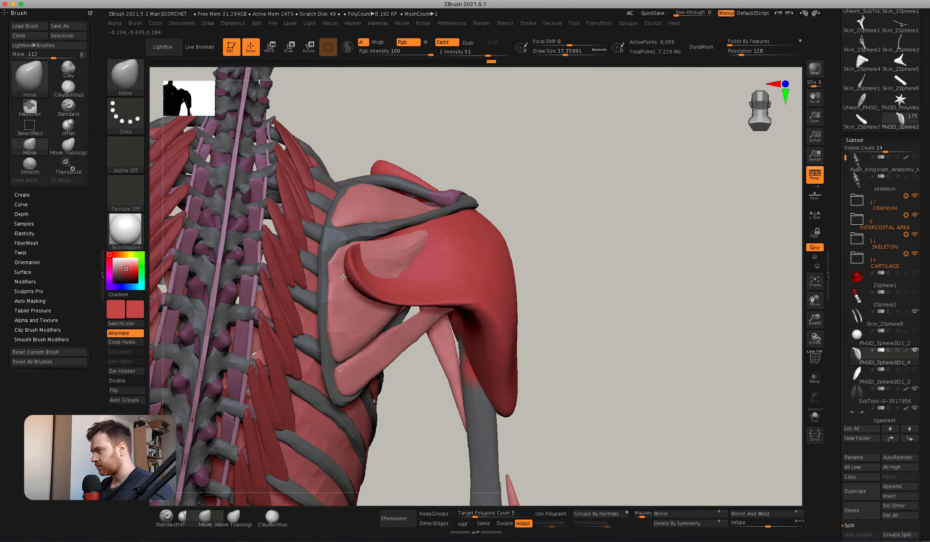
{"action": "right_click_drag", "start_coordinate": [343, 278], "coordinate": [387, 248]}
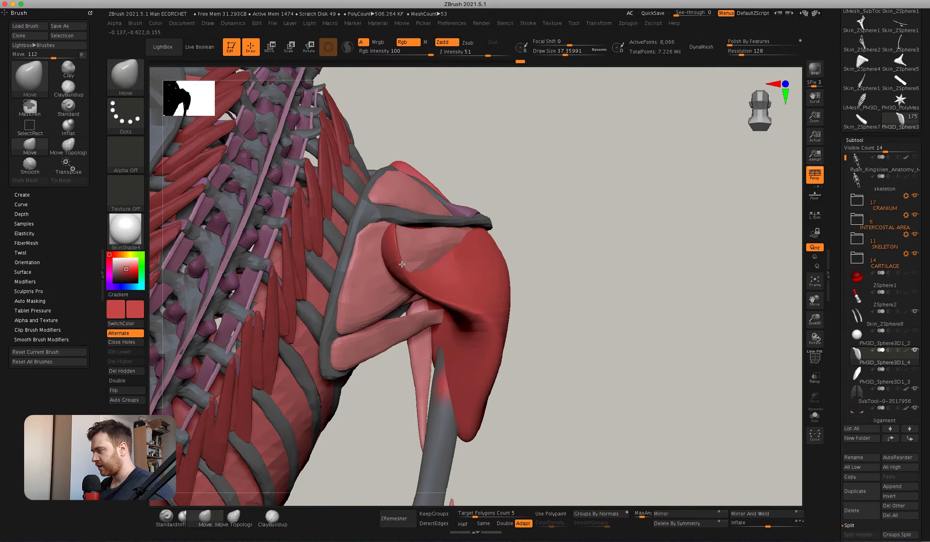
Fit the deltoid's rear upper edge along the scapular spine and smooth the posterior surface.
{"action": "right_click_drag", "start_coordinate": [393, 161], "coordinate": [418, 231]}
{"action": "mouse_move", "coordinate": [474, 238]}
{"action": "right_mouse_down"}
{"action": "mouse_move", "coordinate": [454, 258]}
{"action": "mouse_move", "coordinate": [483, 237]}
{"action": "right_mouse_up"}
{"action": "key", "text": "space"}
{"action": "mouse_move", "coordinate": [491, 232]}
{"action": "left_mouse_down"}
{"action": "mouse_move", "coordinate": [483, 231]}
{"action": "mouse_move", "coordinate": [511, 217]}
{"action": "left_mouse_up"}
{"action": "key", "text": "space"}
{"action": "right_click_drag", "start_coordinate": [463, 216], "coordinate": [456, 238]}
{"action": "mouse_move", "coordinate": [455, 217]}
{"action": "left_mouse_down", "text": "shift"}
{"action": "mouse_move", "coordinate": [427, 228]}
{"action": "mouse_move", "coordinate": [443, 258]}
{"action": "mouse_move", "coordinate": [438, 231]}
{"action": "left_mouse_up", "text": "shift"}
{"action": "right_click_drag", "start_coordinate": [493, 173], "coordinate": [447, 225]}
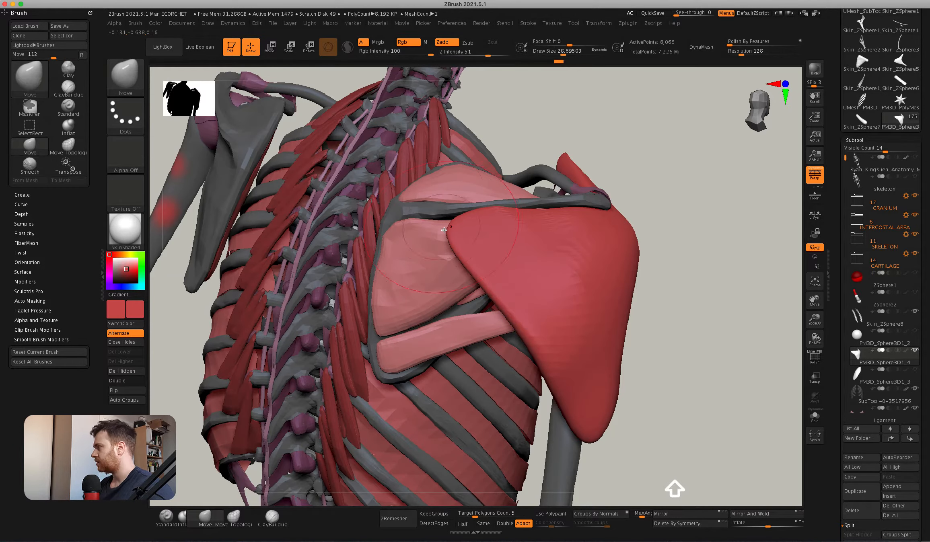
{"action": "key", "text": "shift"}
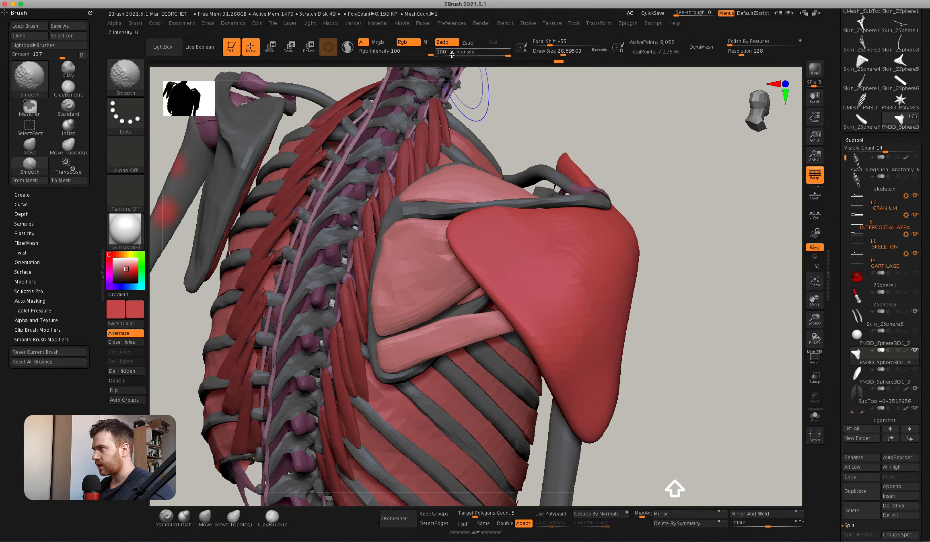
Display the deltoid's wireframe to check its topology, set ZRemesher to Half and hide the wireframe again.
{"action": "mouse_move", "coordinate": [467, 241]}
{"action": "right_mouse_down"}
{"action": "mouse_move", "coordinate": [596, 217]}
{"action": "mouse_move", "coordinate": [590, 168]}
{"action": "right_mouse_up"}
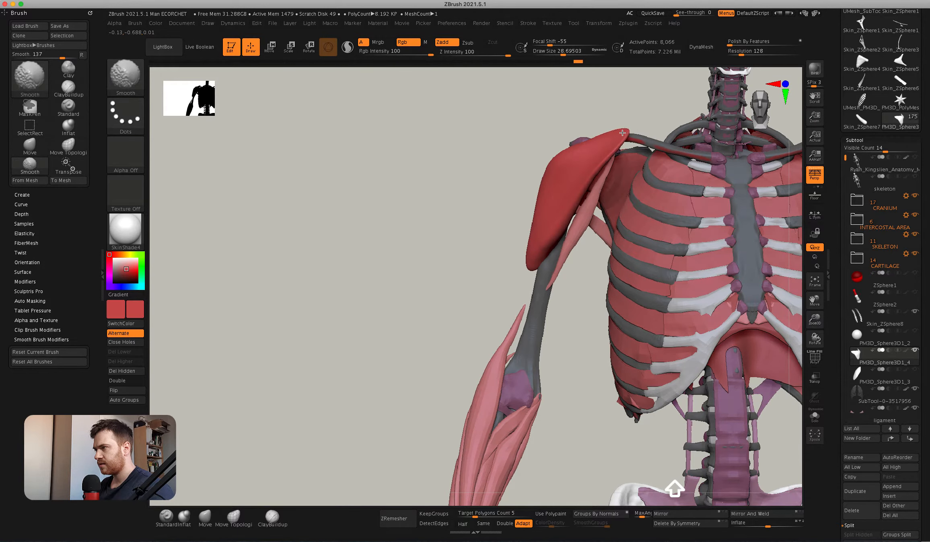
{"action": "mouse_move", "coordinate": [606, 147]}
{"action": "right_mouse_down"}
{"action": "mouse_move", "coordinate": [607, 180]}
{"action": "mouse_move", "coordinate": [611, 133]}
{"action": "mouse_move", "coordinate": [545, 249]}
{"action": "mouse_move", "coordinate": [515, 227]}
{"action": "right_mouse_up"}
{"action": "key", "text": "space"}
{"action": "key", "text": "shift+f"}
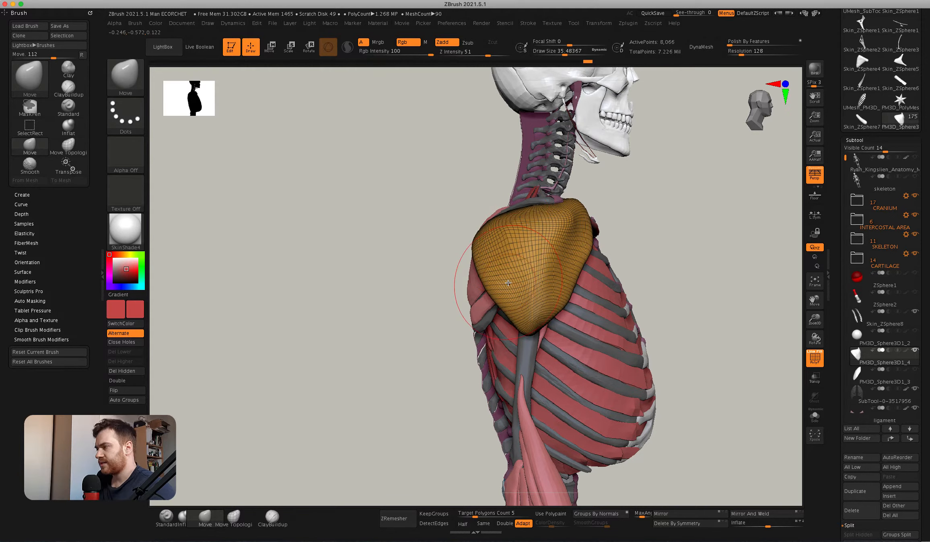
{"action": "left_click", "coordinate": [462, 527]}
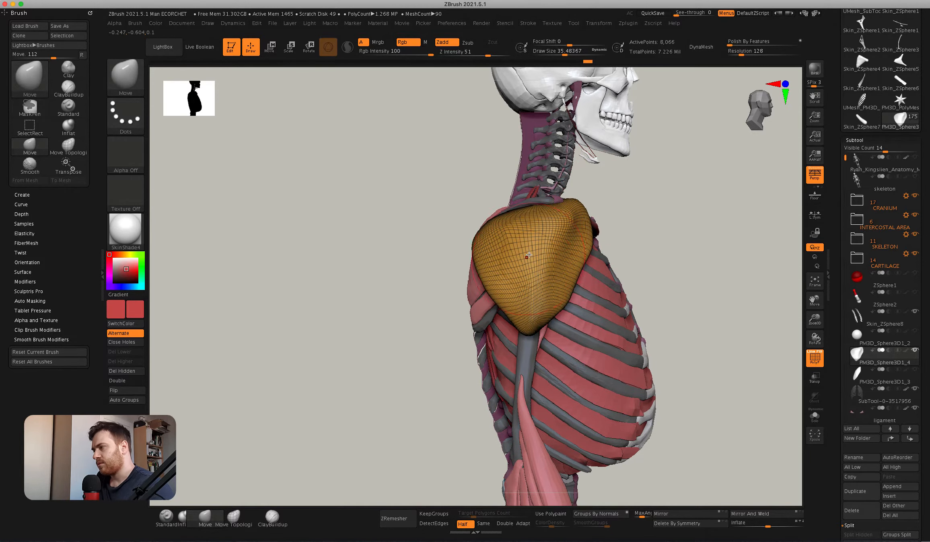
{"action": "left_click_drag", "start_coordinate": [684, 209], "coordinate": [626, 183]}
{"action": "key", "text": "shift+f"}
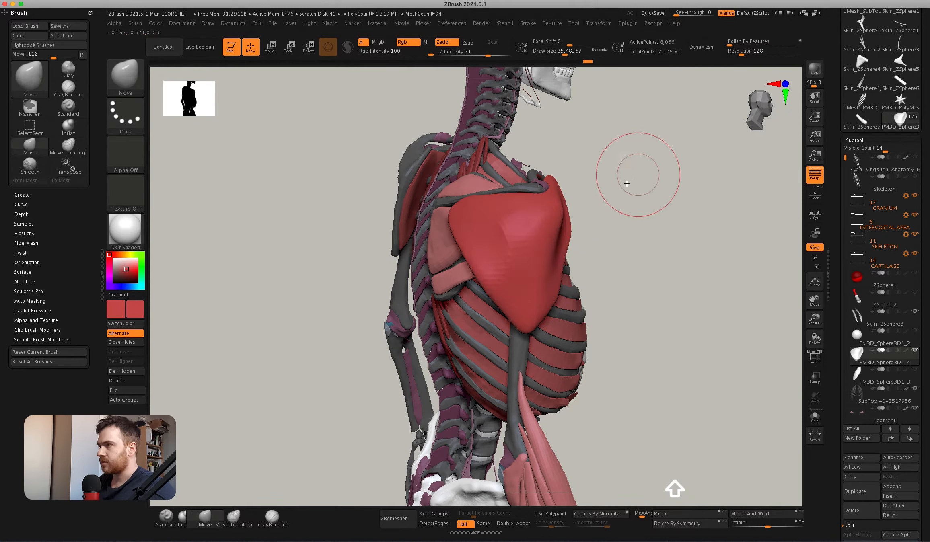
Remesh the deltoid with DynaMesh at a resolution of 304.
{"action": "left_click_drag", "start_coordinate": [742, 52], "coordinate": [748, 52]}
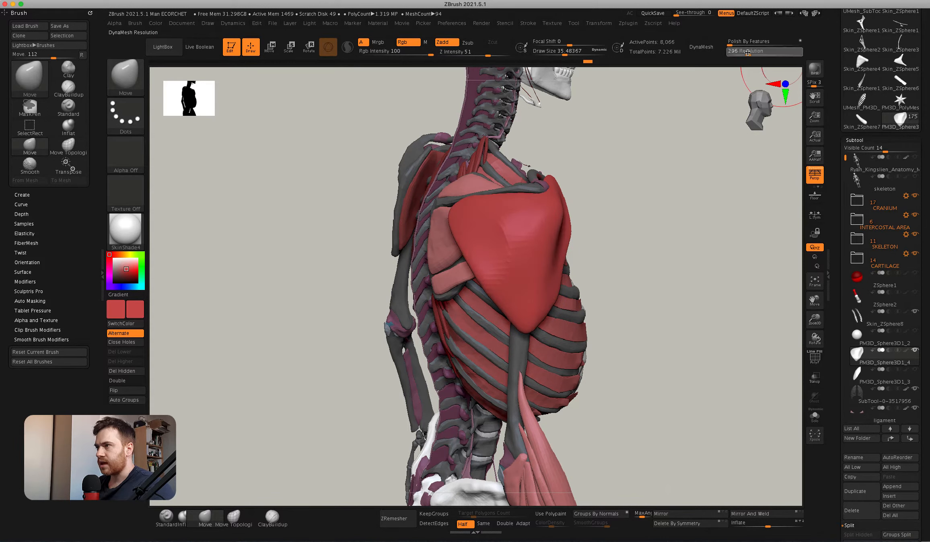
{"action": "left_click", "coordinate": [717, 53]}
{"action": "left_click_drag", "start_coordinate": [684, 96], "coordinate": [693, 102], "text": "alt"}
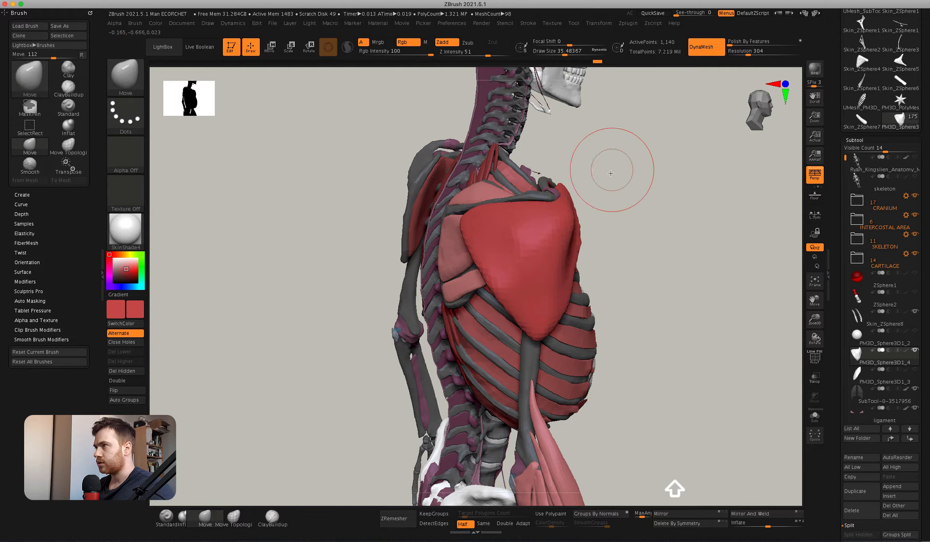
Refine the remeshed deltoid's outline along the clavicle and toward its lower tip with the Move and Smooth brushes.
{"action": "left_click_drag", "start_coordinate": [499, 241], "coordinate": [531, 136]}
{"action": "mouse_move", "coordinate": [596, 172]}
{"action": "left_mouse_down"}
{"action": "mouse_move", "coordinate": [535, 213]}
{"action": "mouse_move", "coordinate": [539, 257]}
{"action": "mouse_move", "coordinate": [524, 295]}
{"action": "mouse_move", "coordinate": [565, 297]}
{"action": "mouse_move", "coordinate": [632, 143]}
{"action": "mouse_move", "coordinate": [686, 80]}
{"action": "mouse_move", "coordinate": [618, 218]}
{"action": "left_mouse_up"}
{"action": "key", "text": "space"}
{"action": "key", "text": "shift"}
{"action": "key", "text": "space"}
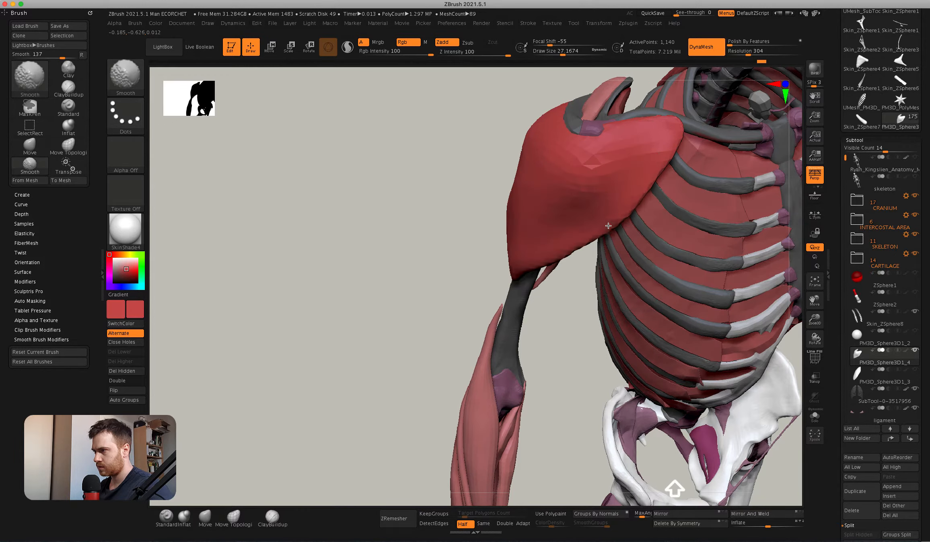
{"action": "key", "text": "space"}
{"action": "mouse_move", "coordinate": [617, 217]}
{"action": "left_mouse_down"}
{"action": "mouse_move", "coordinate": [625, 117]}
{"action": "mouse_move", "coordinate": [505, 173]}
{"action": "mouse_move", "coordinate": [503, 241]}
{"action": "left_mouse_up"}
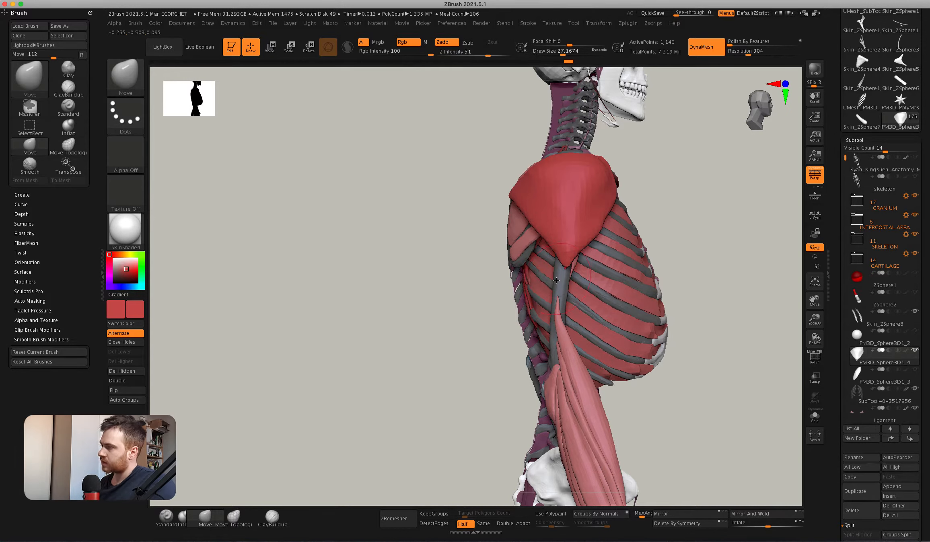
Subdivide the deltoid twice and sculpt fibre bundles converging on its lower tip with the ClayBuildup brush.
{"action": "key", "text": "super+d"}
{"action": "key", "text": "super+d"}
{"action": "left_click", "coordinate": [272, 517]}
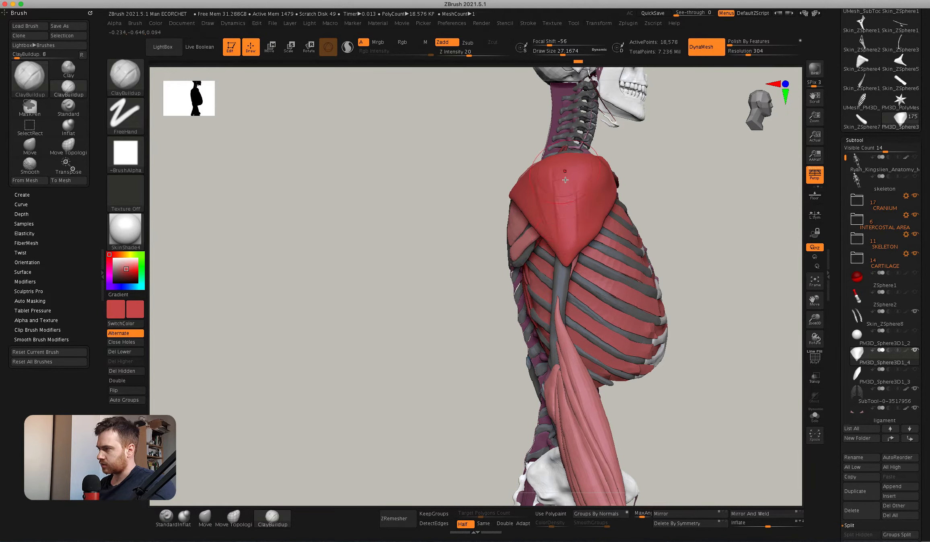
{"action": "right_click_drag", "start_coordinate": [586, 170], "coordinate": [566, 184]}
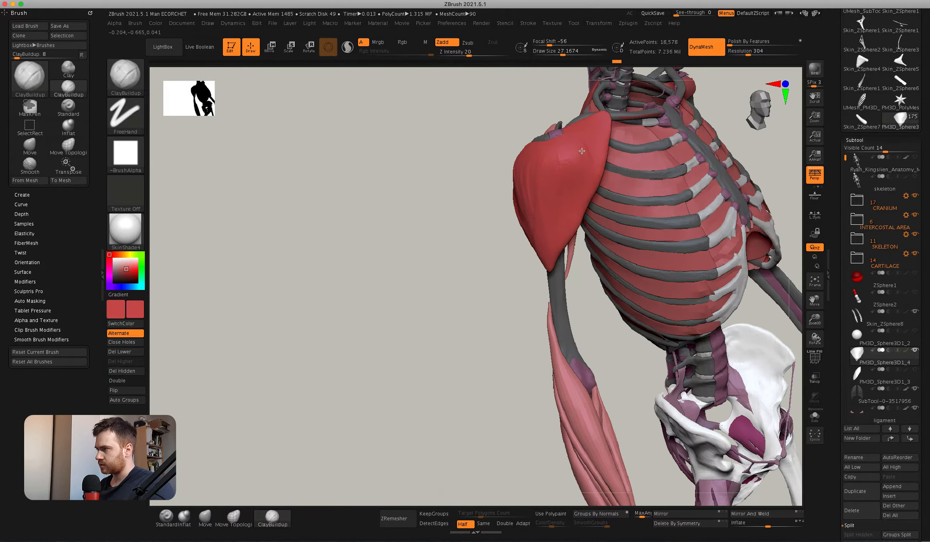
{"action": "key", "text": "space"}
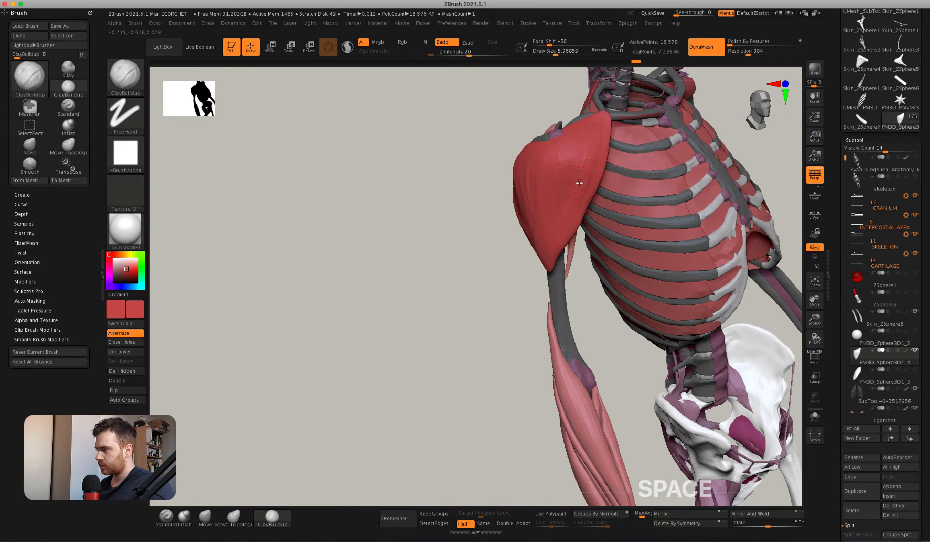
{"action": "mouse_move", "coordinate": [589, 173]}
{"action": "right_mouse_down"}
{"action": "mouse_move", "coordinate": [605, 140]}
{"action": "mouse_move", "coordinate": [363, 412]}
{"action": "right_mouse_up"}
Set the Standard brush to colour only, with Rgb on and Zadd off, and fill the deltoid with red 203, 81, 81.
{"action": "key", "text": "space"}
{"action": "left_click", "coordinate": [167, 519]}
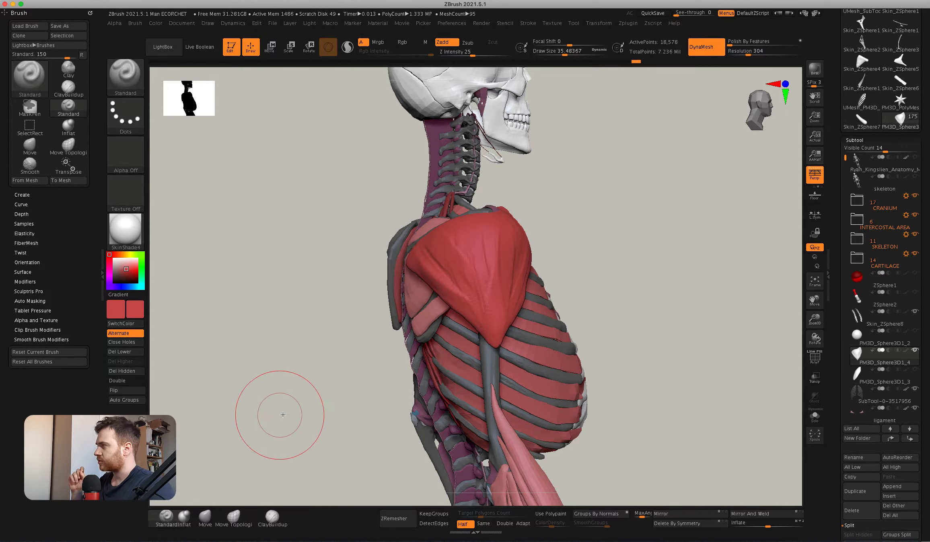
{"action": "left_click", "coordinate": [402, 42]}
{"action": "left_click", "coordinate": [457, 44]}
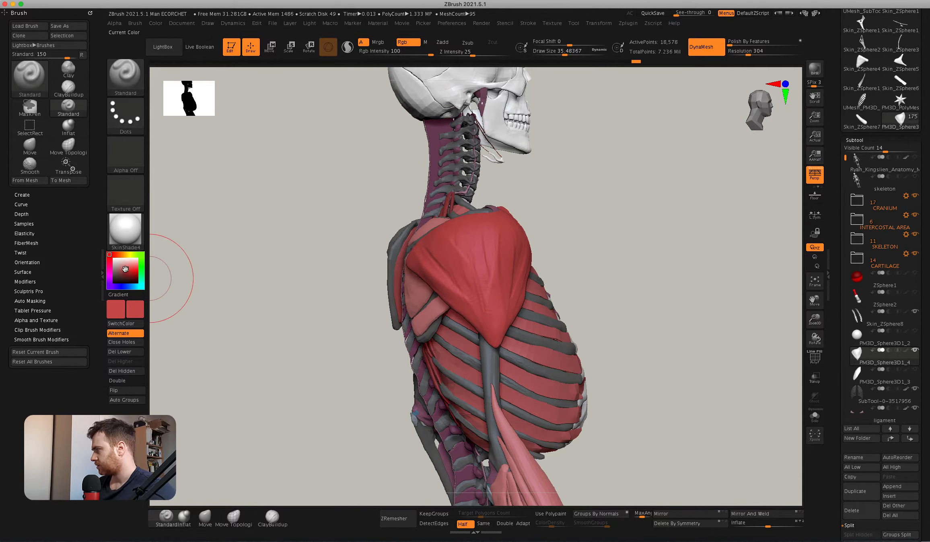
{"action": "left_click", "coordinate": [156, 24]}
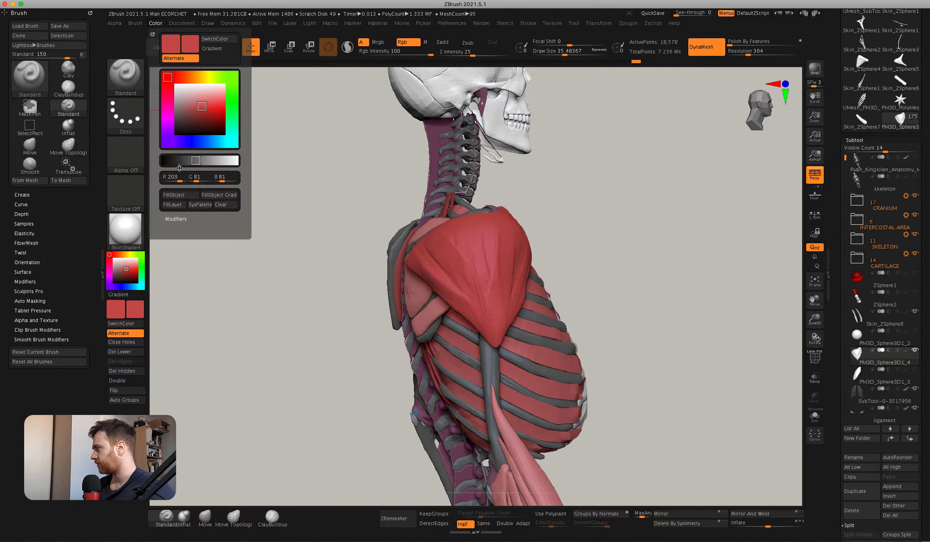
{"action": "left_click", "coordinate": [179, 196]}
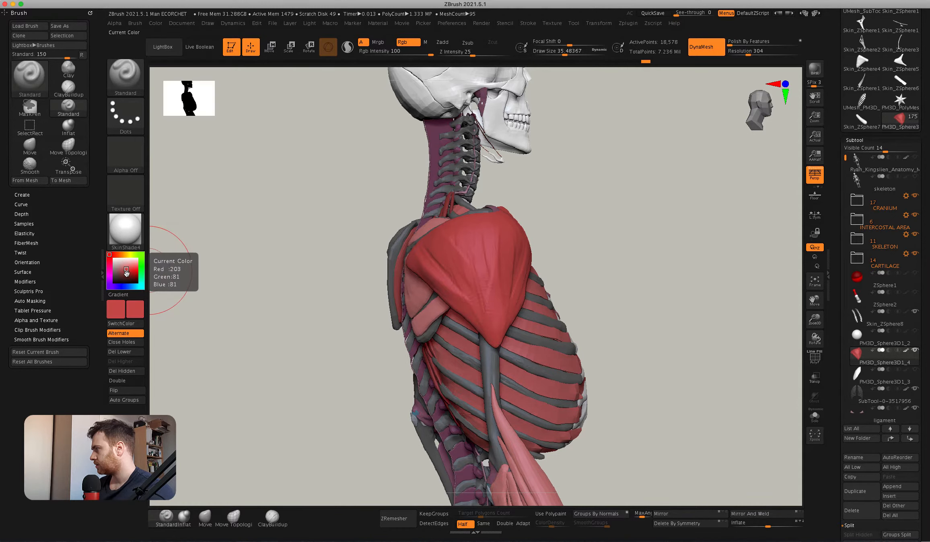
Pick a lighter pink and paint the tendon at the deltoid's lower tip with the Standard brush.
{"action": "left_click", "coordinate": [122, 264]}
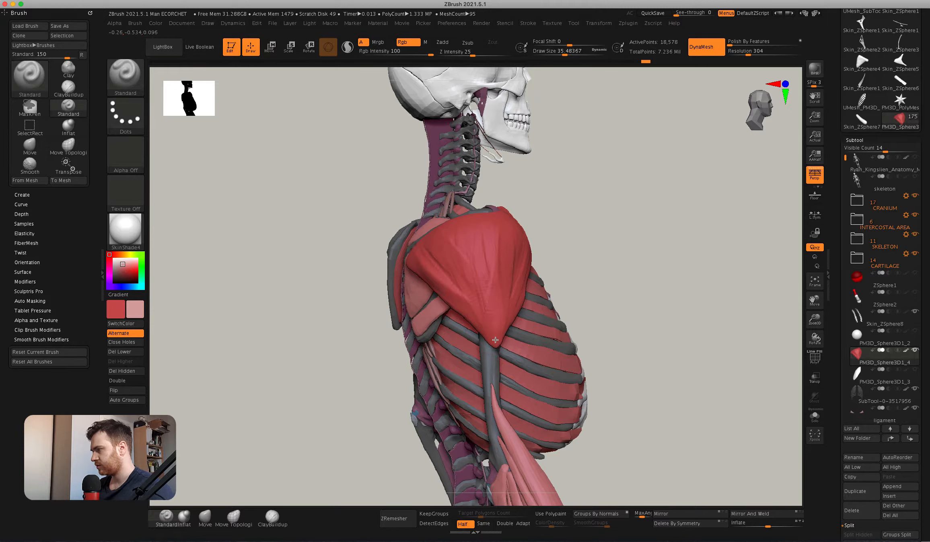
{"action": "right_click_drag", "start_coordinate": [488, 317], "coordinate": [485, 325]}
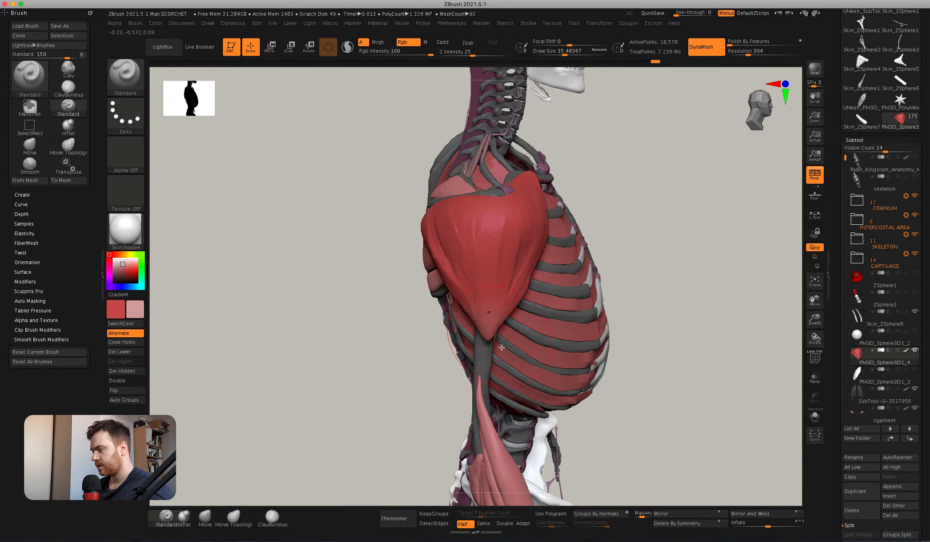
{"action": "right_click_drag", "start_coordinate": [461, 293], "coordinate": [472, 338]}
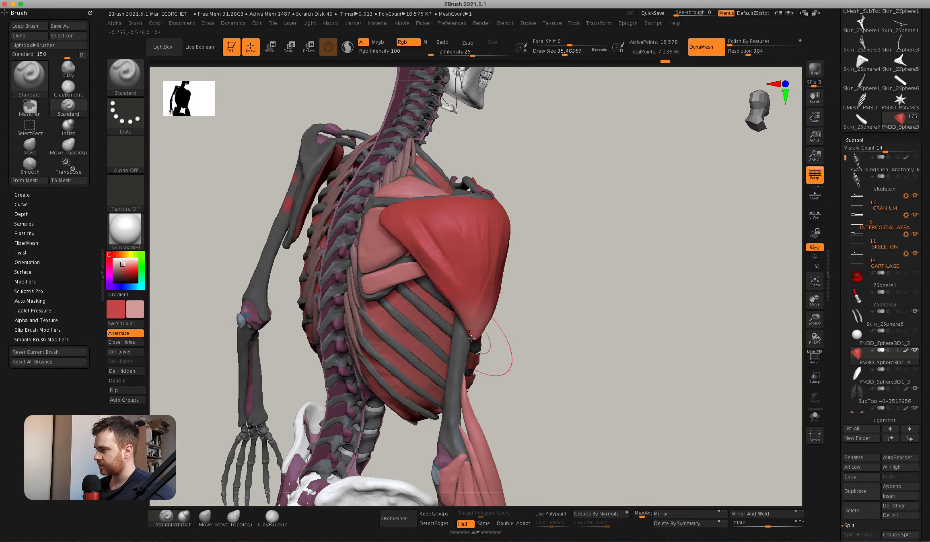
Reduce the brush's draw size to about 14 and paint the tendon colour along the deltoid's upper attachment edge.
{"action": "key", "text": "space"}
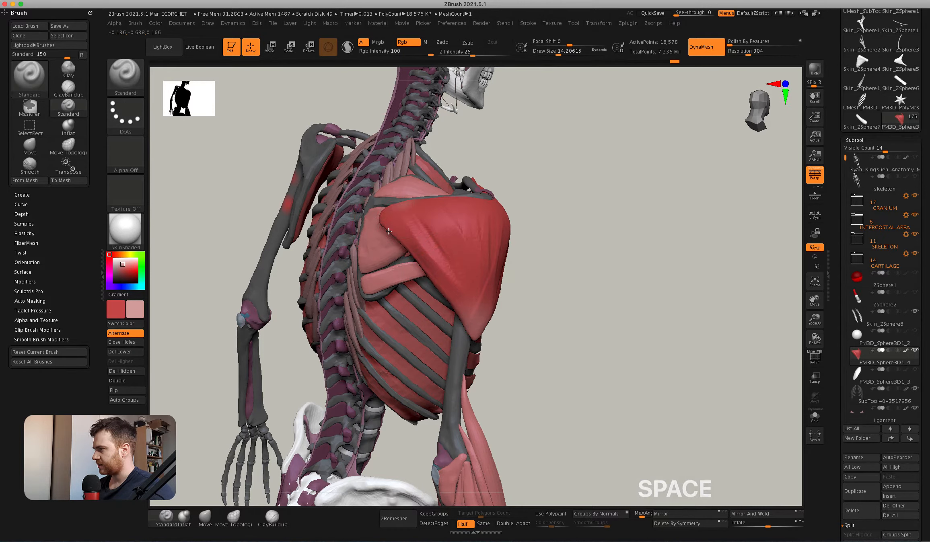
{"action": "right_click_drag", "start_coordinate": [415, 209], "coordinate": [395, 203]}
{"action": "left_click_drag", "start_coordinate": [395, 203], "coordinate": [447, 210]}
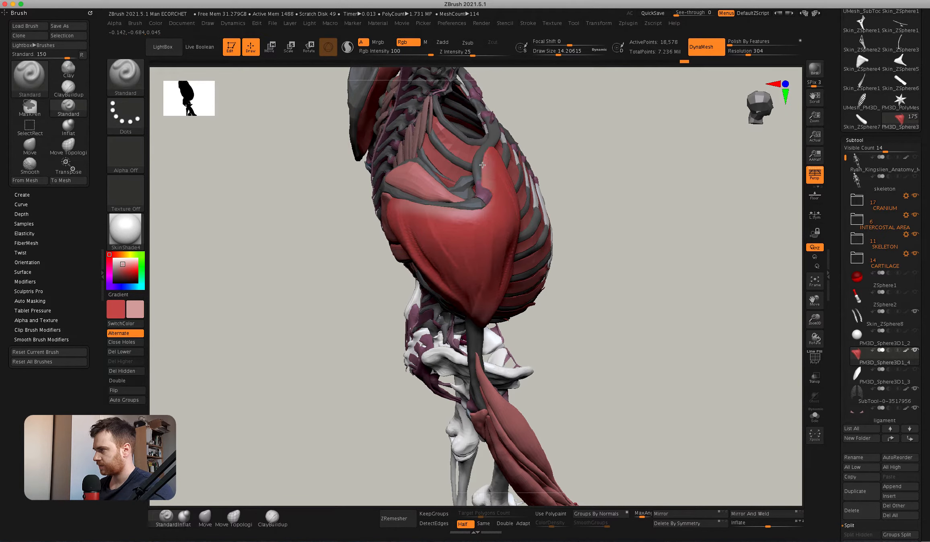
{"action": "right_click_drag", "start_coordinate": [488, 154], "coordinate": [432, 216]}
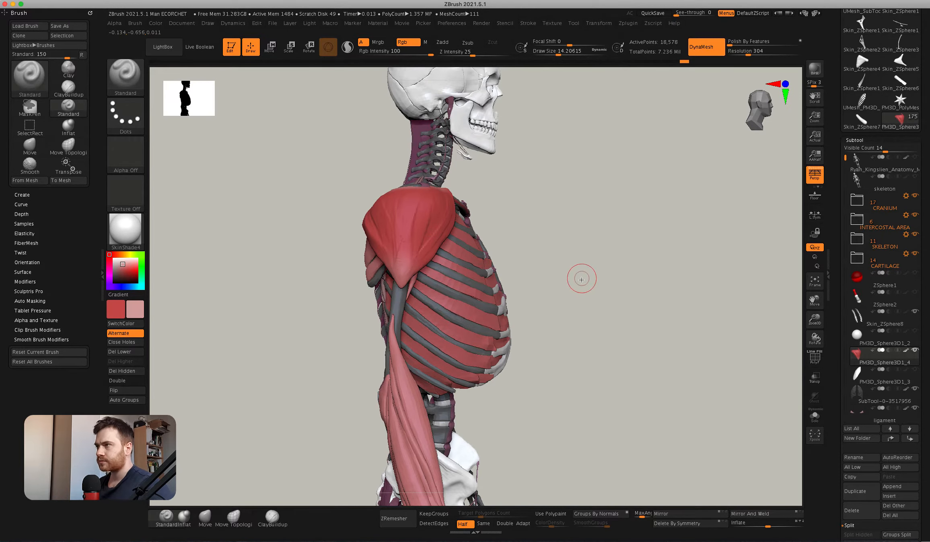
Drop the deltoid to its lowest subdivision level and delete the higher levels.
{"action": "right_click_drag", "start_coordinate": [576, 254], "coordinate": [591, 280], "text": "shift"}
{"action": "key", "text": "shift+d"}
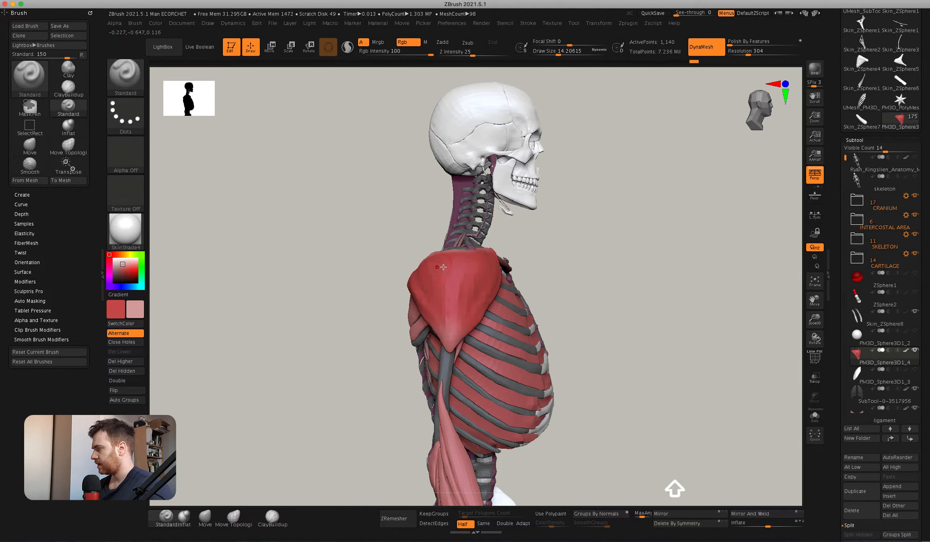
{"action": "left_click", "coordinate": [121, 362]}
{"action": "mouse_move", "coordinate": [410, 337]}
{"action": "right_mouse_down"}
{"action": "mouse_move", "coordinate": [427, 216]}
{"action": "mouse_move", "coordinate": [462, 205]}
{"action": "right_mouse_up"}
{"action": "key", "text": "super"}
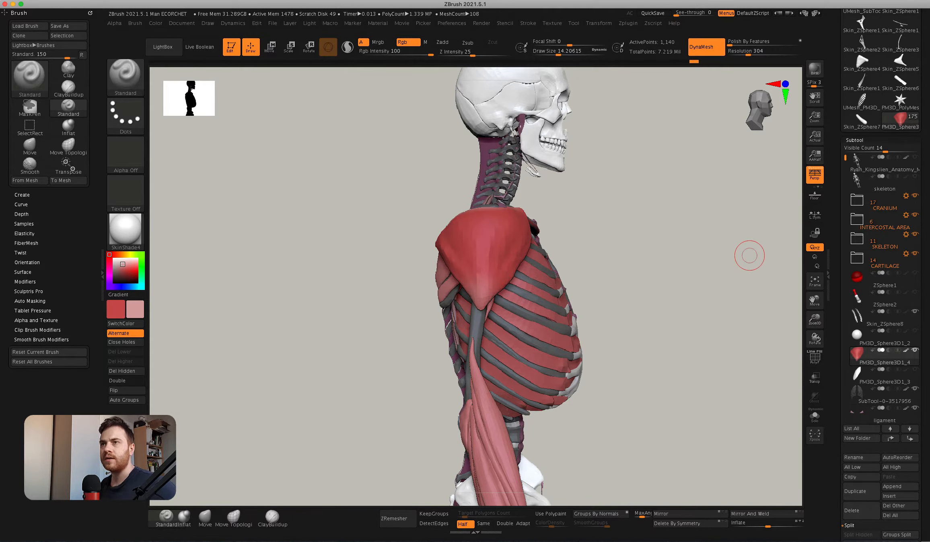
Examine the acromial, clavicular and spinal parts of the deltoid in the Prometheus anatomy PDF, and return to ZBrush.
{"action": "key", "text": "super+Tab"}
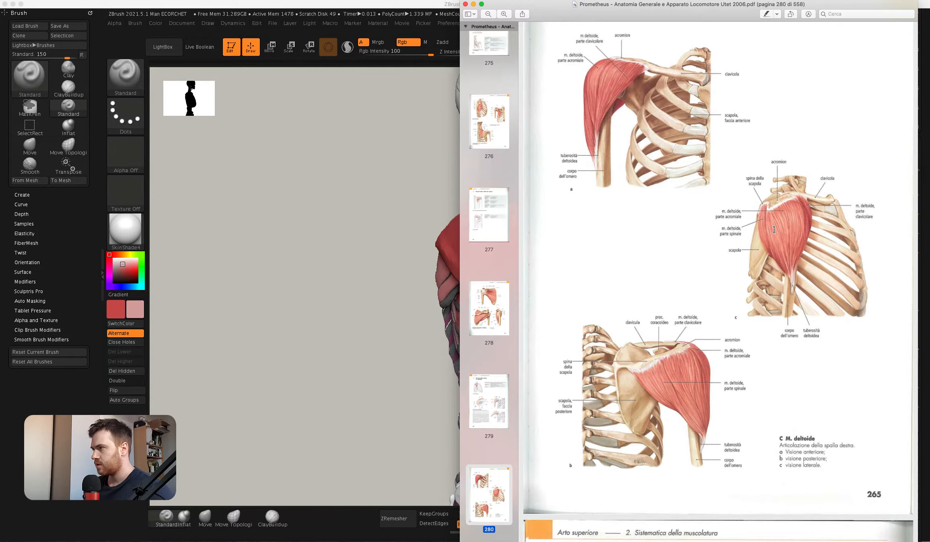
{"action": "left_click", "coordinate": [419, 218]}
{"action": "right_click_drag", "start_coordinate": [524, 277], "coordinate": [543, 279]}
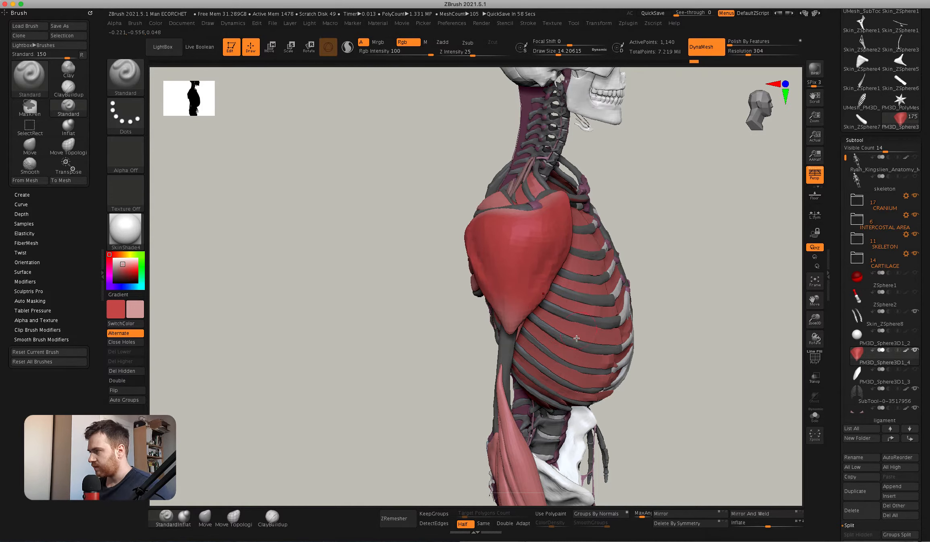
{"action": "mouse_move", "coordinate": [576, 338]}
{"action": "right_mouse_down"}
{"action": "mouse_move", "coordinate": [531, 299]}
{"action": "mouse_move", "coordinate": [528, 346]}
{"action": "mouse_move", "coordinate": [497, 274]}
{"action": "mouse_move", "coordinate": [382, 265]}
{"action": "right_mouse_up"}
Choose the TrimCurve brush and trim away the rear part of the deltoid.
{"action": "key", "text": "shift+super"}
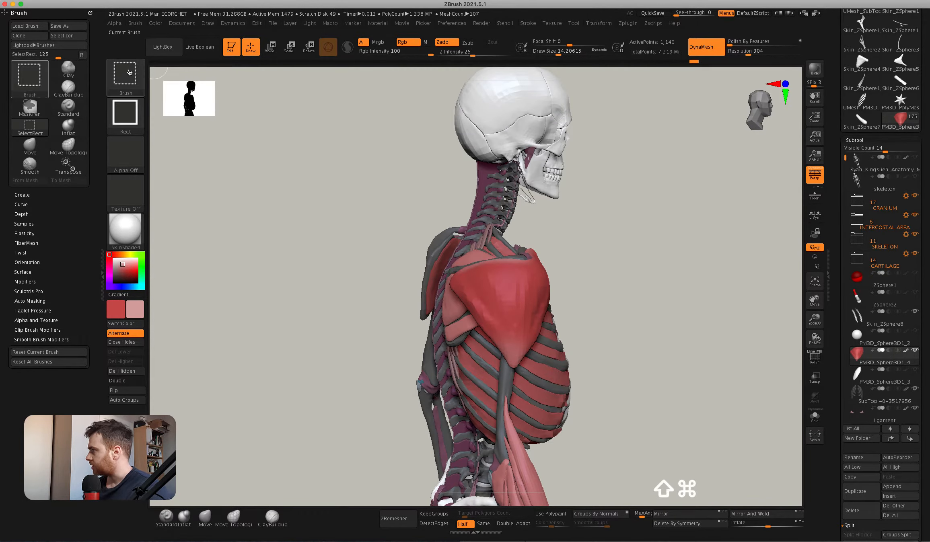
{"action": "left_click", "coordinate": [141, 87], "text": "shift+super"}
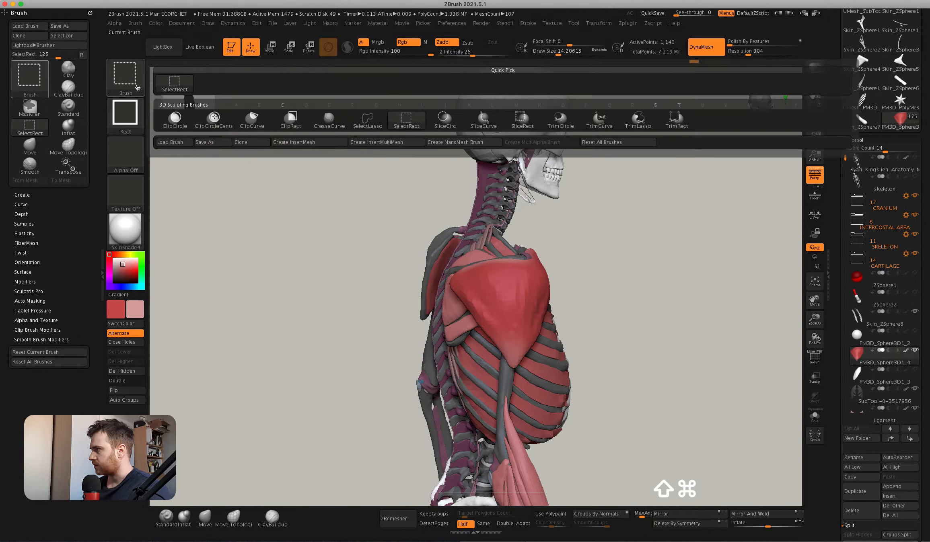
{"action": "left_click", "coordinate": [600, 120], "text": "shift+super"}
{"action": "left_click_drag", "start_coordinate": [504, 368], "coordinate": [485, 244], "text": "shift+super"}
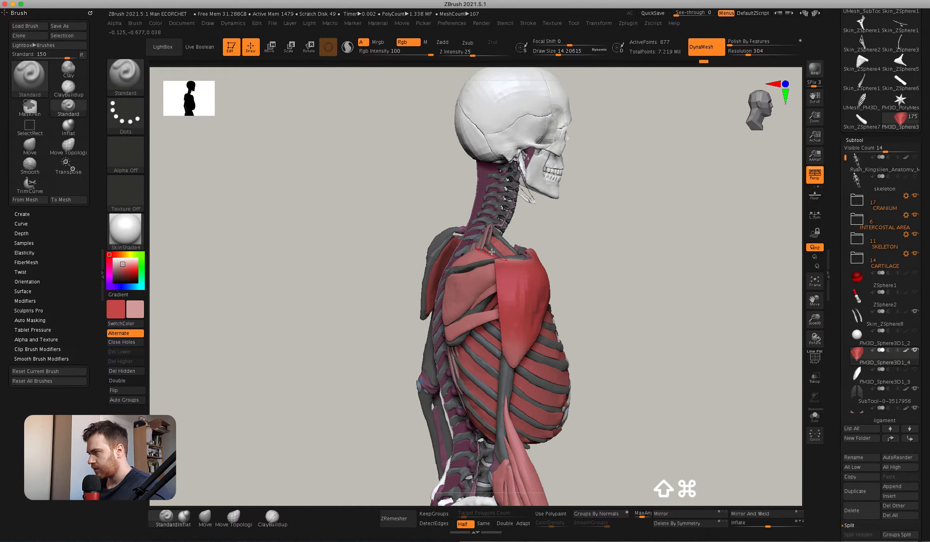
{"action": "mouse_move", "coordinate": [485, 251]}
{"action": "right_mouse_down"}
{"action": "mouse_move", "coordinate": [563, 254]}
{"action": "mouse_move", "coordinate": [467, 258]}
{"action": "right_mouse_up"}
Trim the front part and upper front corner off the deltoid with TrimCurve, leaving only the middle strip.
{"action": "key", "text": "shift+super"}
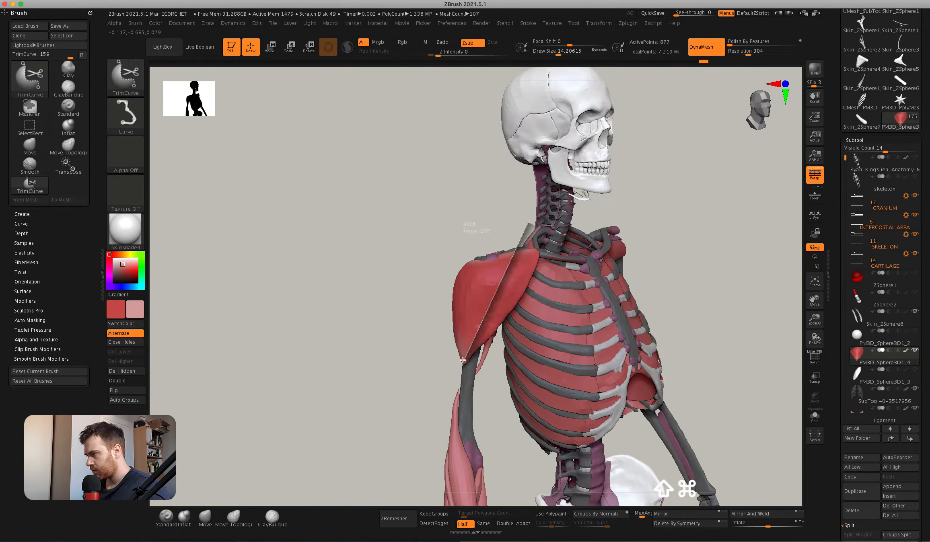
{"action": "left_click_drag", "start_coordinate": [463, 360], "coordinate": [457, 377], "text": "shift+super"}
{"action": "mouse_move", "coordinate": [476, 316]}
{"action": "right_mouse_down"}
{"action": "mouse_move", "coordinate": [545, 281]}
{"action": "mouse_move", "coordinate": [512, 250]}
{"action": "right_mouse_up"}
{"action": "key", "text": "shift+super"}
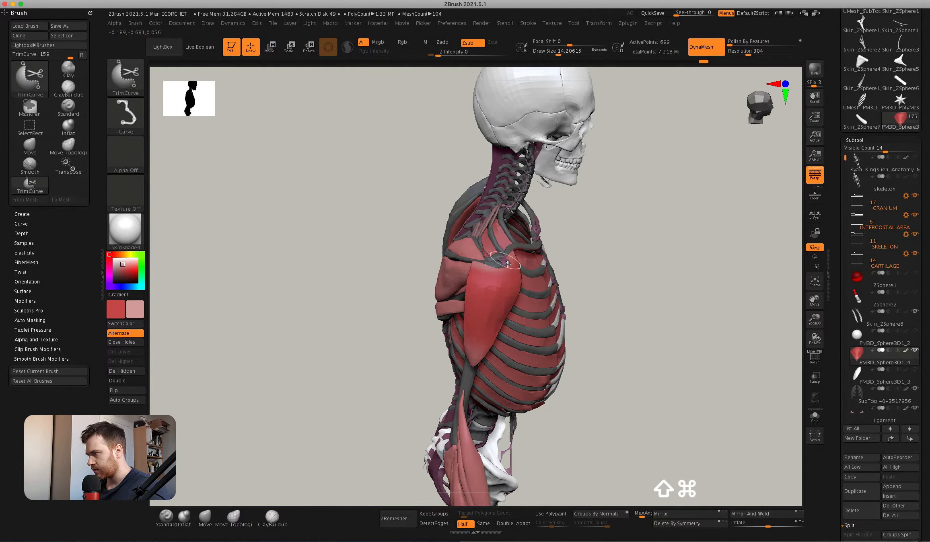
{"action": "left_click_drag", "start_coordinate": [508, 264], "coordinate": [540, 319], "text": "shift+super"}
{"action": "mouse_move", "coordinate": [492, 242]}
{"action": "right_mouse_down"}
{"action": "mouse_move", "coordinate": [449, 236]}
{"action": "mouse_move", "coordinate": [493, 227]}
{"action": "mouse_move", "coordinate": [461, 262]}
{"action": "mouse_move", "coordinate": [495, 260]}
{"action": "right_mouse_up"}
Show the polygroup wireframe and merge the trimmed strip into a single polygroup.
{"action": "key", "text": "shift+f"}
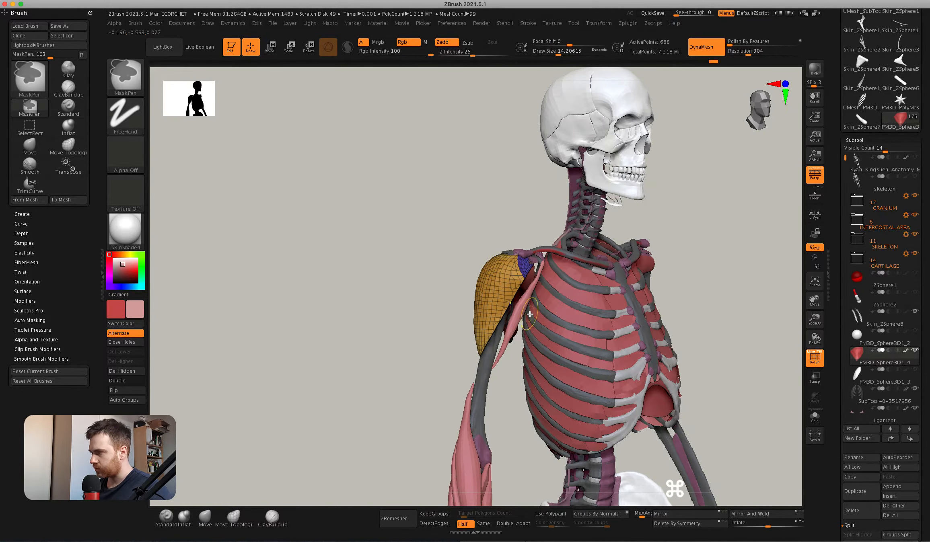
{"action": "key", "text": "super+w"}
{"action": "mouse_move", "coordinate": [508, 258]}
{"action": "right_mouse_down"}
{"action": "mouse_move", "coordinate": [474, 261]}
{"action": "mouse_move", "coordinate": [503, 251]}
{"action": "mouse_move", "coordinate": [477, 249]}
{"action": "mouse_move", "coordinate": [500, 243]}
{"action": "right_mouse_up"}
{"action": "key", "text": "super+z"}
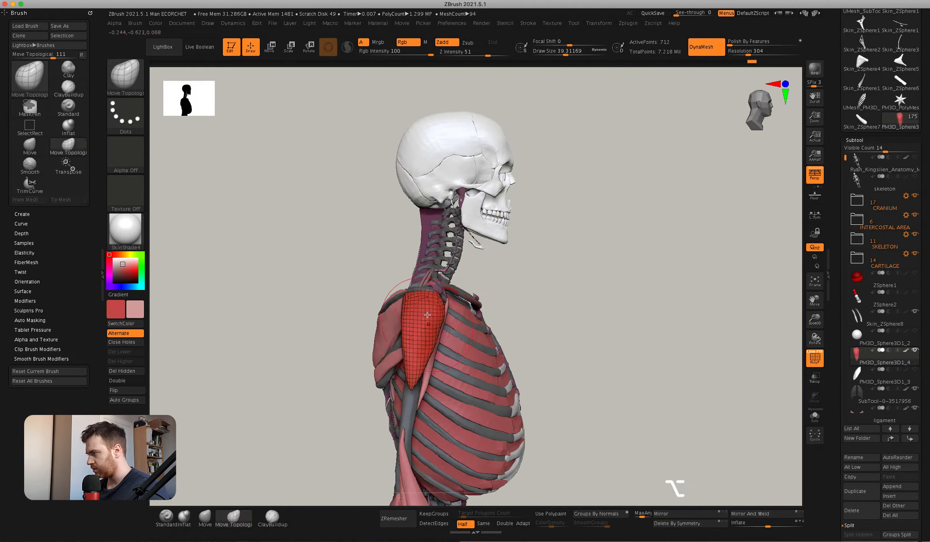
Reduce the Move Topological brush's draw size to about 10 for refining the strip.
{"action": "right_click_drag", "start_coordinate": [472, 326], "coordinate": [472, 399], "text": "alt"}
{"action": "key", "text": "space"}
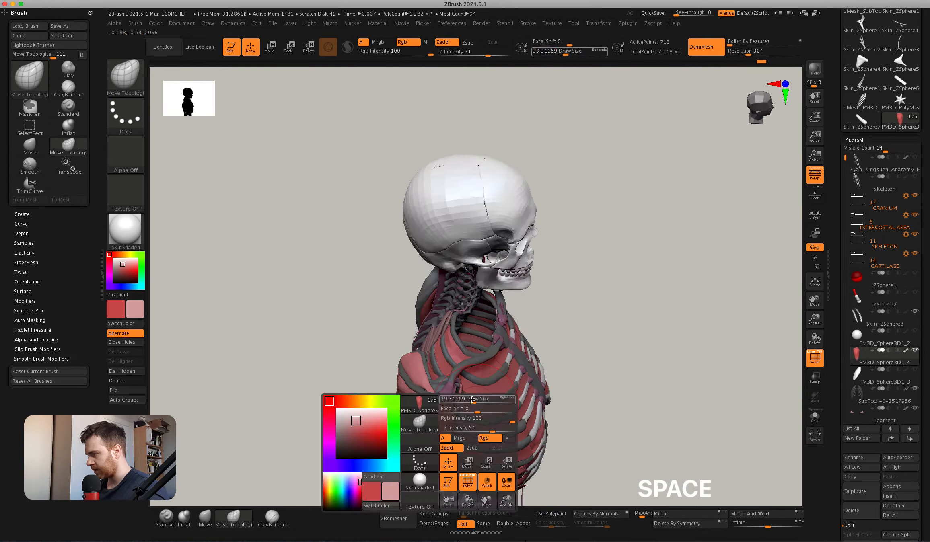
{"action": "left_click_drag", "start_coordinate": [473, 400], "coordinate": [462, 400]}
{"action": "mouse_move", "coordinate": [449, 409]}
{"action": "right_mouse_down"}
{"action": "mouse_move", "coordinate": [436, 413]}
{"action": "mouse_move", "coordinate": [464, 258]}
{"action": "right_mouse_up"}
Duplicate the strip toward the back with the Move Gizmo and undo the extra copies, keeping only one.
{"action": "key", "text": "w"}
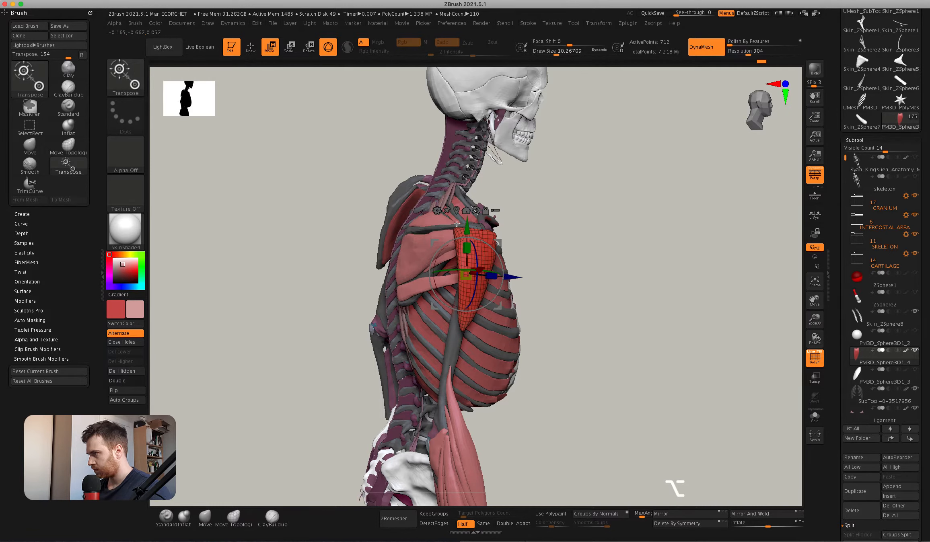
{"action": "right_click_drag", "start_coordinate": [457, 210], "coordinate": [475, 225]}
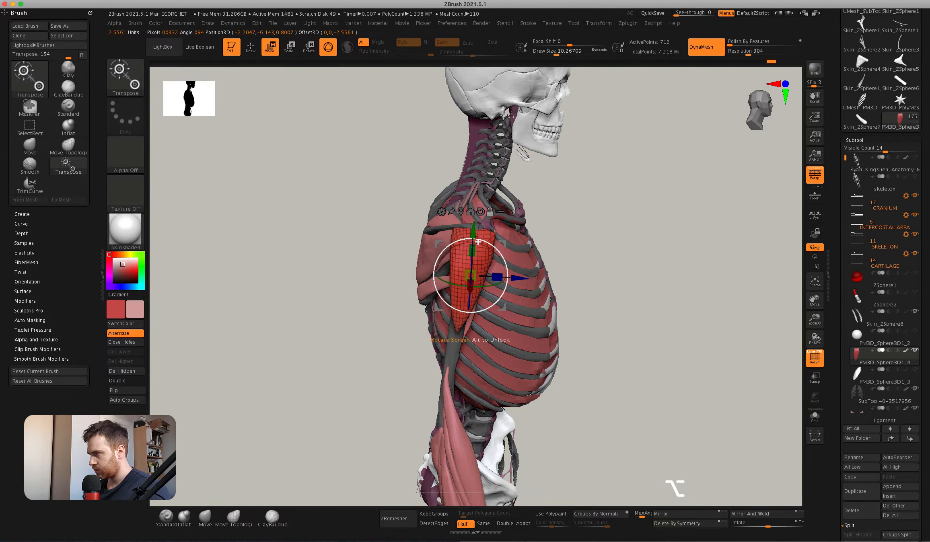
{"action": "right_click_drag", "start_coordinate": [482, 215], "coordinate": [503, 243], "text": "alt"}
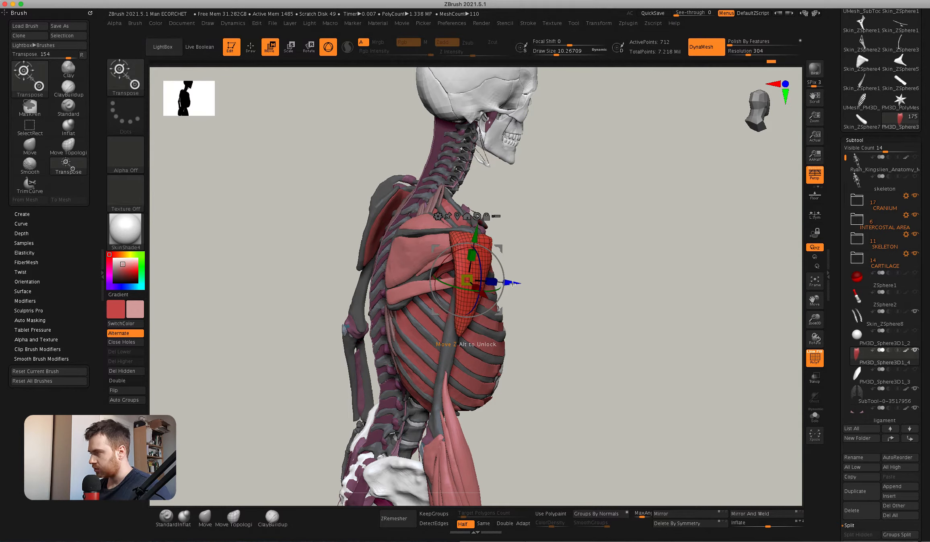
{"action": "left_click_drag", "start_coordinate": [512, 284], "coordinate": [349, 273], "text": "super"}
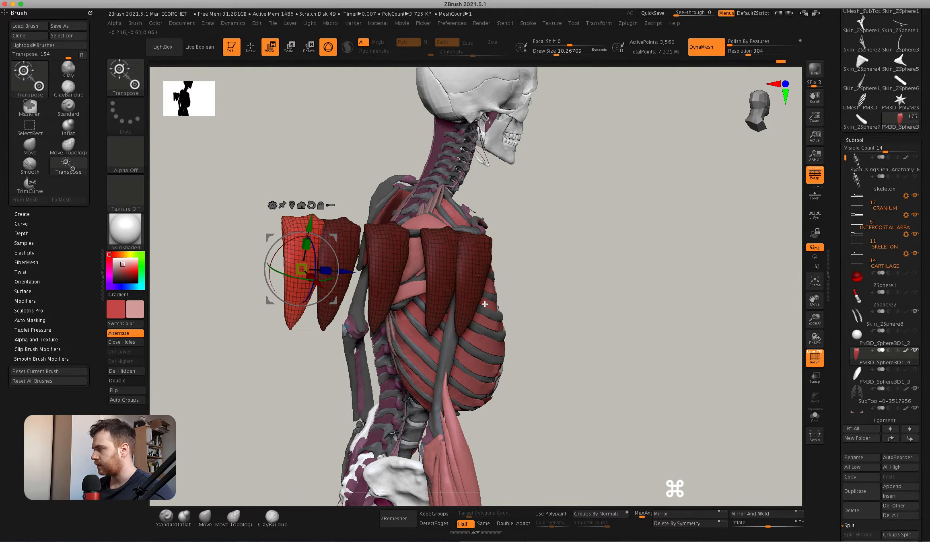
{"action": "key", "text": "super+z"}
{"action": "key", "text": "super+z"}
Move and rotate the copied strip over the rear of the shoulder so its lower tip meets the middle strip's.
{"action": "left_click_drag", "start_coordinate": [485, 305], "coordinate": [472, 333]}
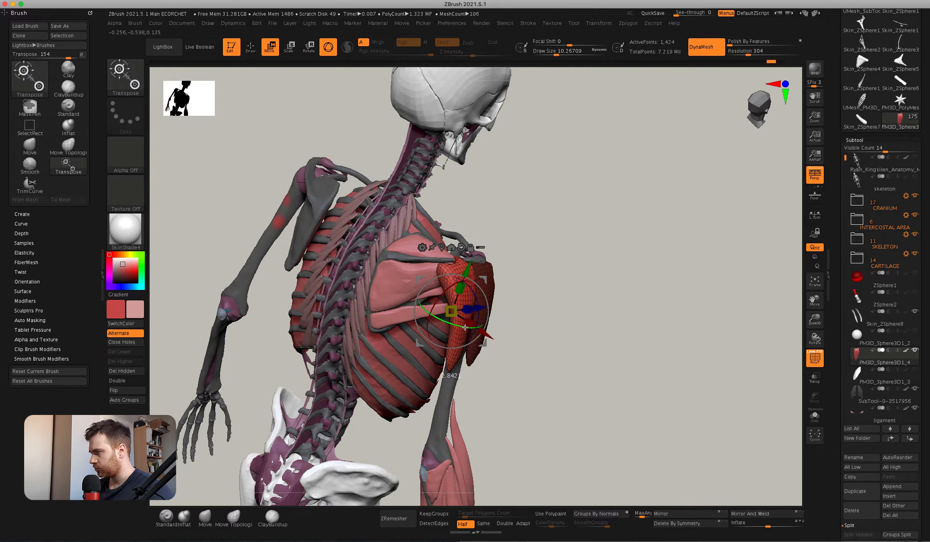
{"action": "mouse_move", "coordinate": [472, 282]}
{"action": "left_mouse_down"}
{"action": "mouse_move", "coordinate": [447, 325]}
{"action": "mouse_move", "coordinate": [460, 284]}
{"action": "mouse_move", "coordinate": [469, 301]}
{"action": "mouse_move", "coordinate": [472, 291]}
{"action": "mouse_move", "coordinate": [453, 263]}
{"action": "mouse_move", "coordinate": [569, 202]}
{"action": "left_mouse_up"}
{"action": "key", "text": "space"}
{"action": "key", "text": "super+z"}
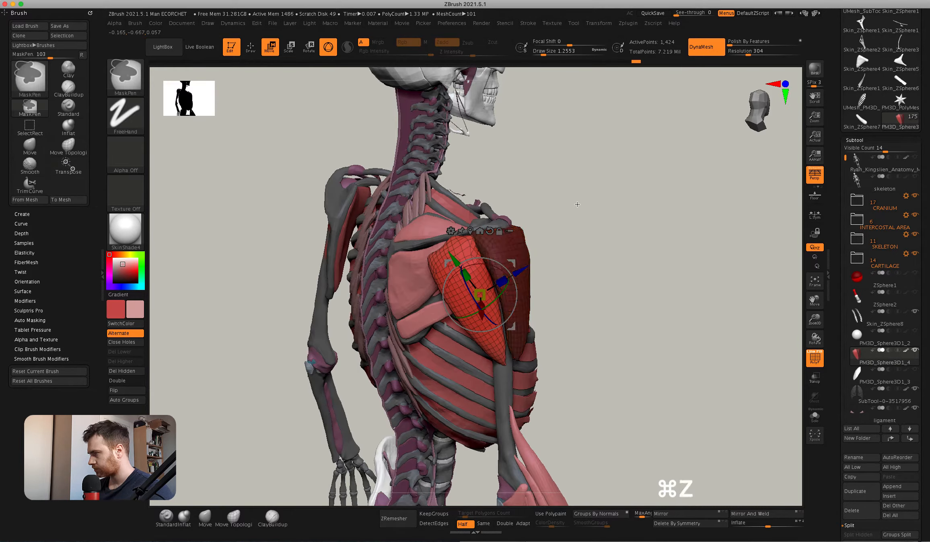
{"action": "key", "text": "super+z"}
{"action": "key", "text": "super+z"}
{"action": "left_click_drag", "start_coordinate": [487, 221], "coordinate": [462, 238]}
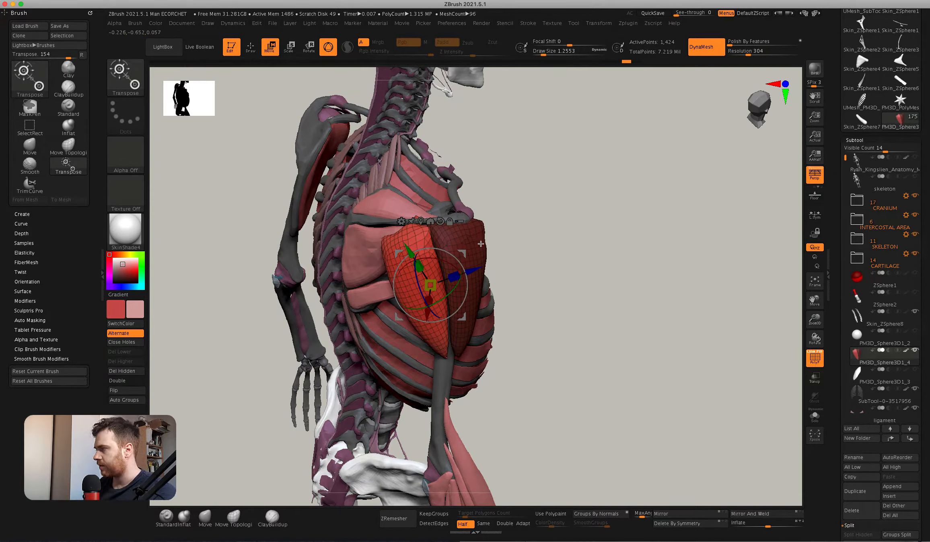
Put the two strips in separate polygroups and mask the rear one, placing the Gizmo on the middle strip.
{"action": "left_click_drag", "start_coordinate": [481, 244], "coordinate": [507, 229]}
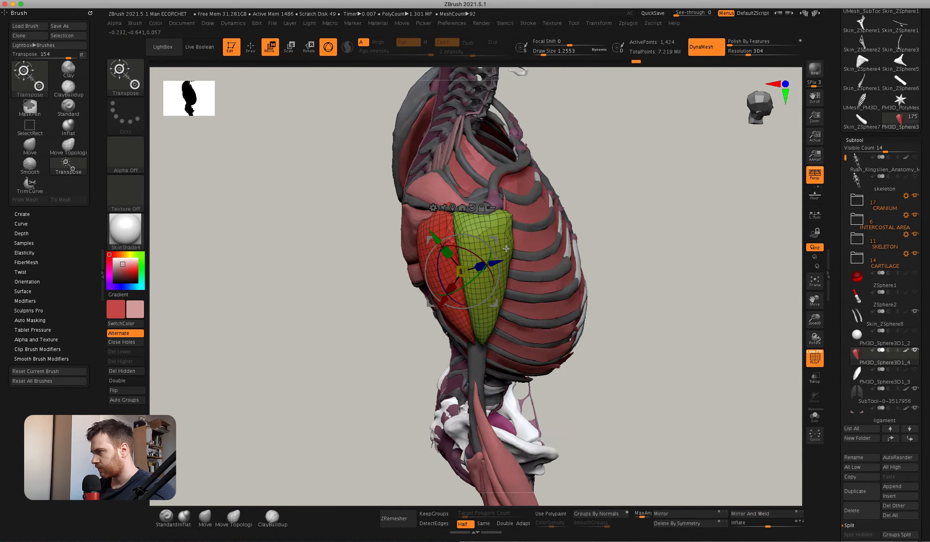
{"action": "left_click", "coordinate": [491, 226], "text": "alt"}
{"action": "left_click_drag", "start_coordinate": [492, 226], "coordinate": [477, 241]}
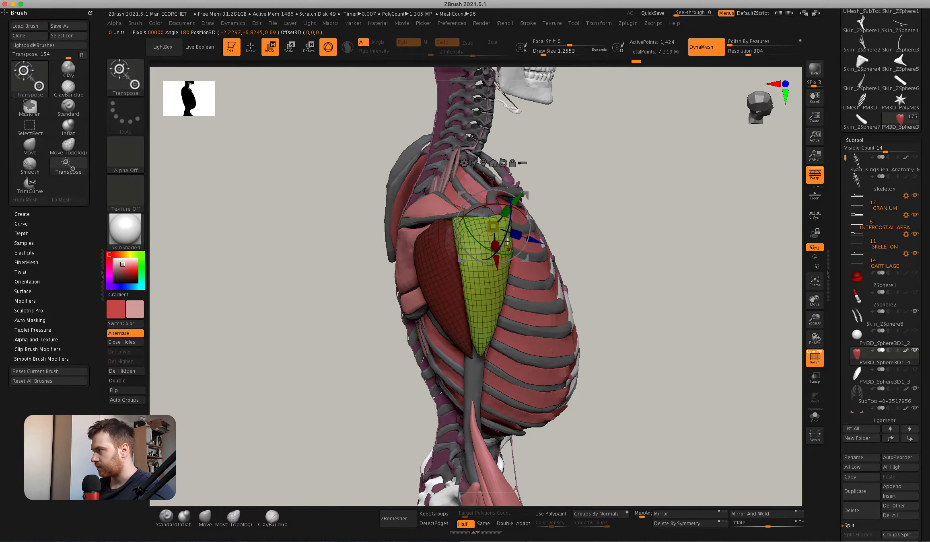
Duplicate the middle strip toward the chest with the Move Gizmo.
{"action": "left_click", "coordinate": [249, 48]}
{"action": "key", "text": "super"}
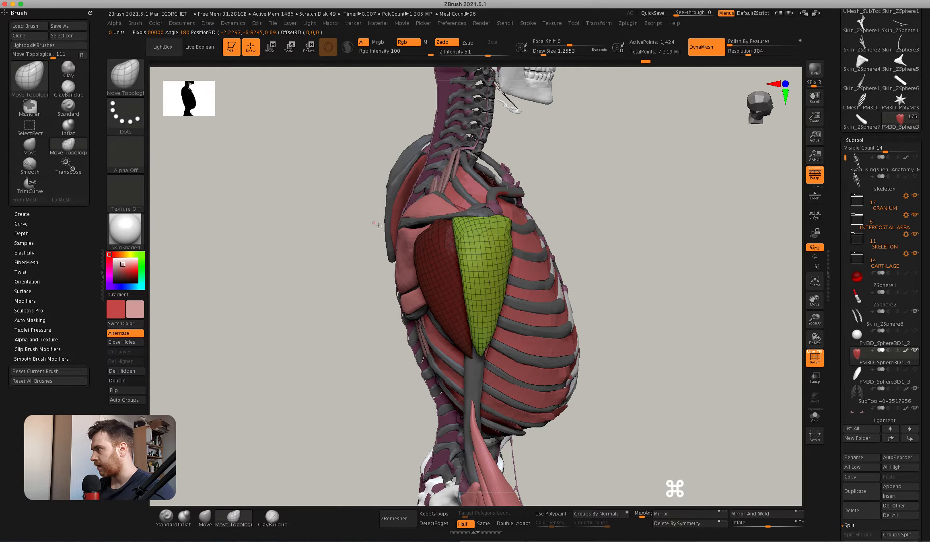
{"action": "left_click", "coordinate": [271, 46]}
{"action": "right_click_drag", "start_coordinate": [500, 309], "coordinate": [472, 268]}
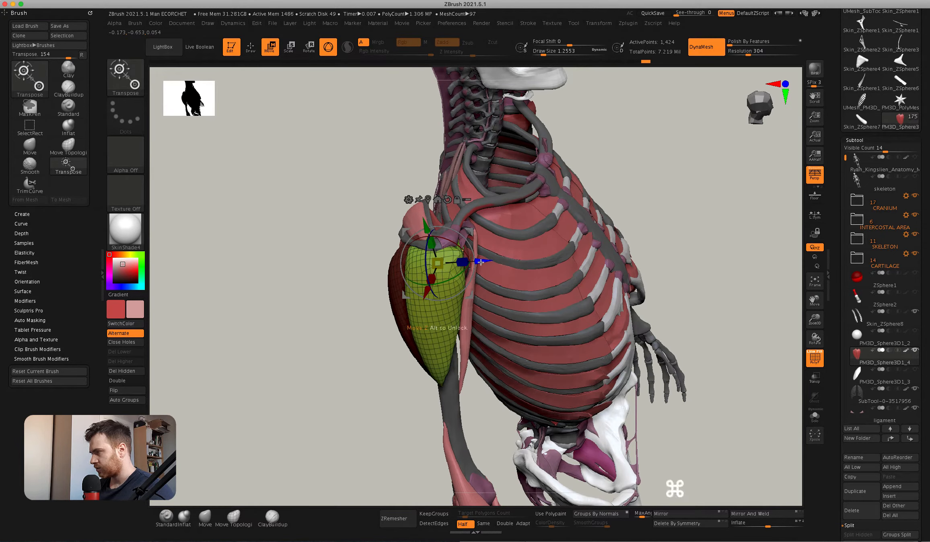
{"action": "left_click_drag", "start_coordinate": [480, 262], "coordinate": [503, 261], "text": "ctrl"}
{"action": "mouse_move", "coordinate": [503, 261]}
{"action": "right_mouse_down"}
{"action": "mouse_move", "coordinate": [516, 253]}
{"action": "mouse_move", "coordinate": [497, 264]}
{"action": "right_mouse_up"}
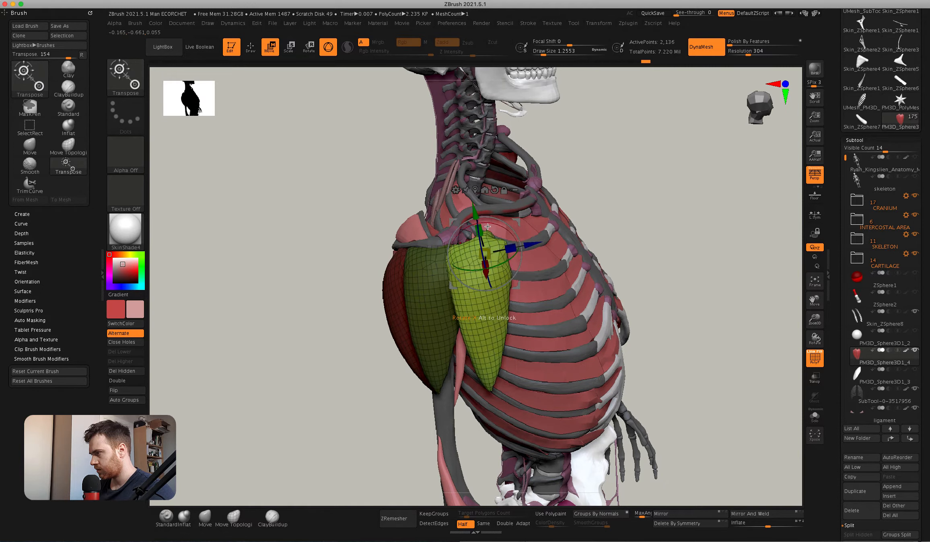
Rotate and move the new copy onto the front of the shoulder, and invert the mask to free the other two strips.
{"action": "right_click_drag", "start_coordinate": [497, 231], "coordinate": [511, 224]}
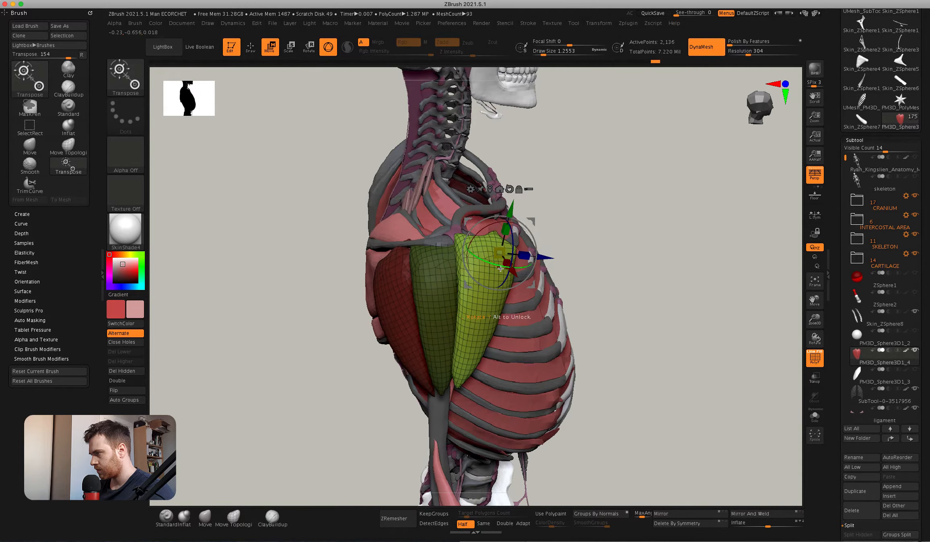
{"action": "left_click_drag", "start_coordinate": [502, 267], "coordinate": [506, 269]}
{"action": "left_click_drag", "start_coordinate": [511, 211], "coordinate": [494, 246]}
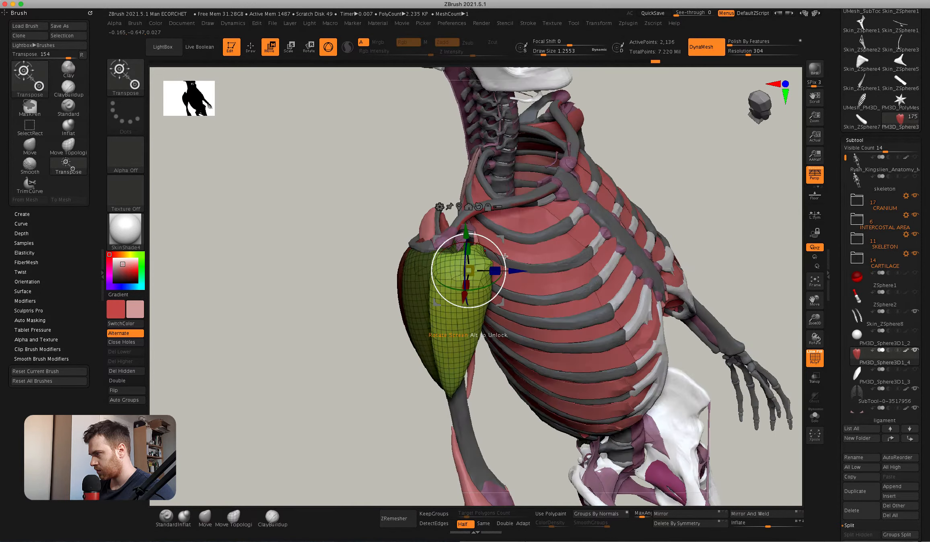
{"action": "left_click_drag", "start_coordinate": [465, 297], "coordinate": [467, 287]}
{"action": "right_click_drag", "start_coordinate": [467, 287], "coordinate": [544, 239]}
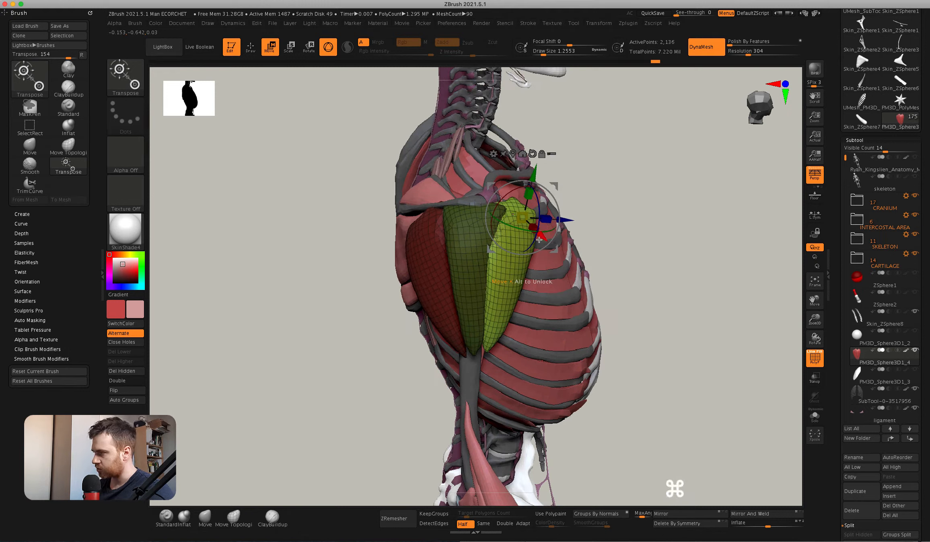
{"action": "key", "text": "super+z"}
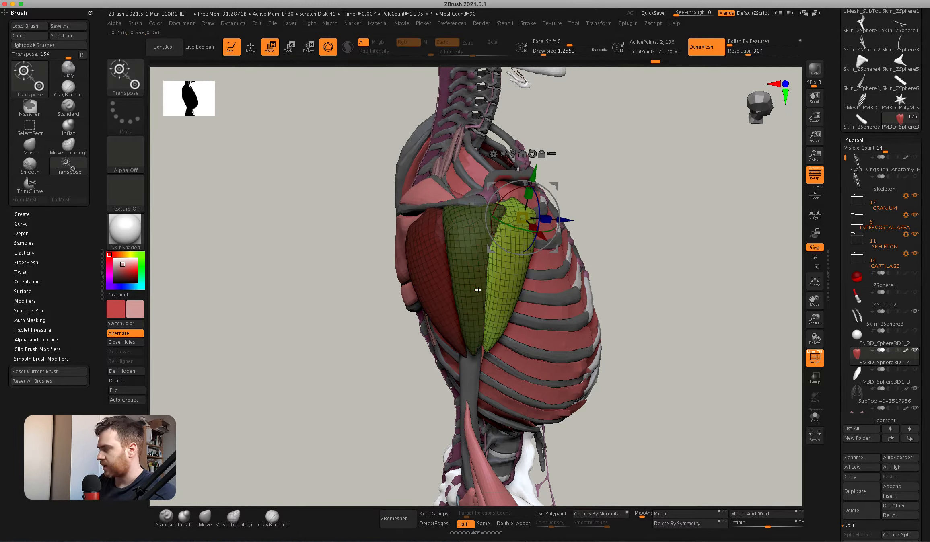
{"action": "key", "text": "super+i"}
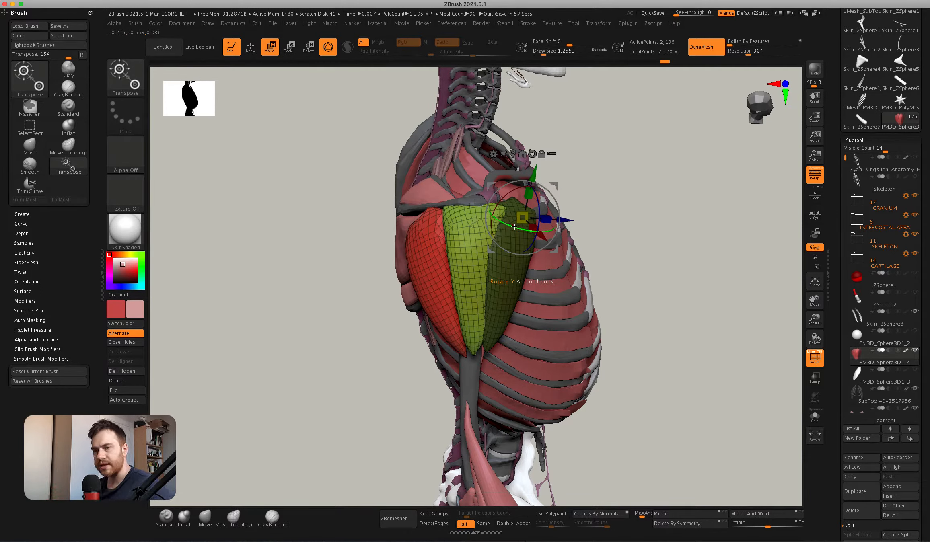
Clear the mask, merge the three deltoid strips into one polygroup, and give each strip its own with Auto Groups.
{"action": "key", "text": "super"}
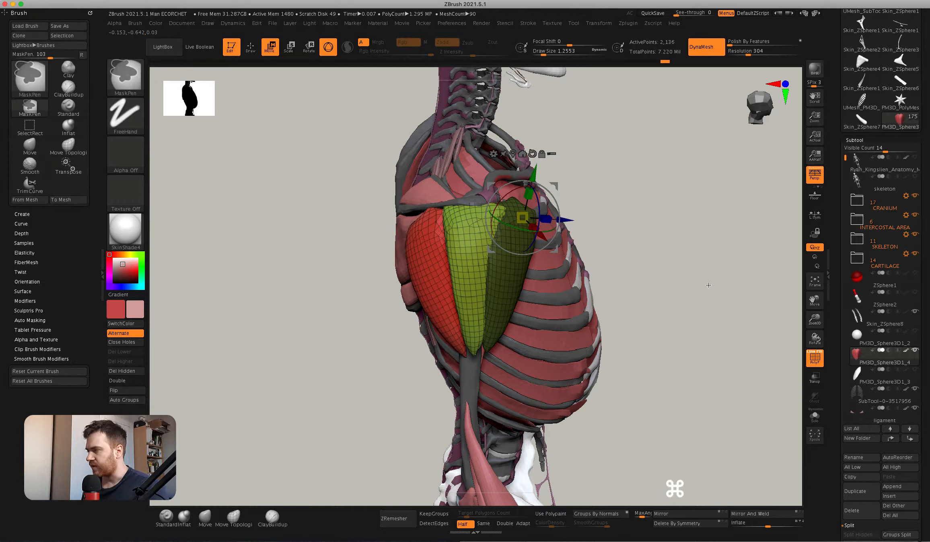
{"action": "key", "text": "super+w"}
{"action": "key", "text": "super+w"}
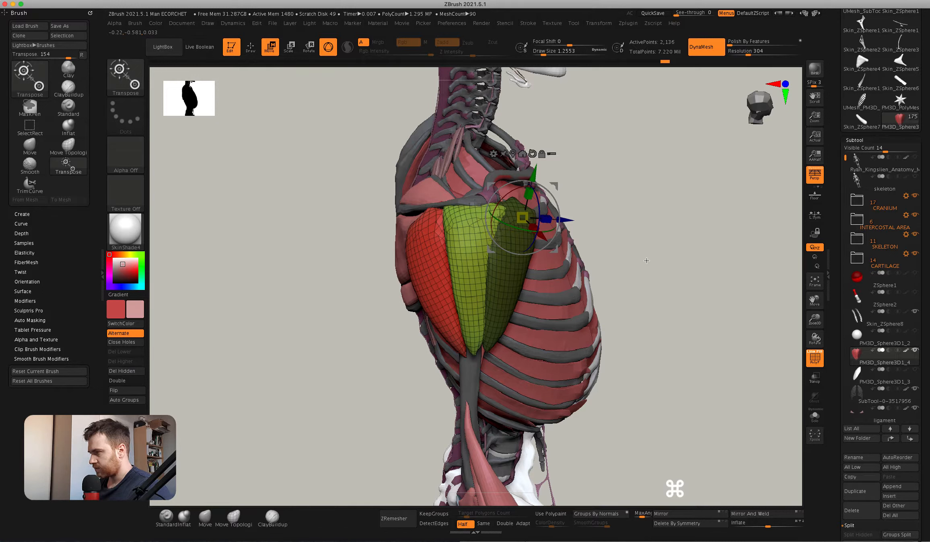
{"action": "left_click_drag", "start_coordinate": [650, 263], "coordinate": [653, 275], "text": "super"}
{"action": "key", "text": "super+w"}
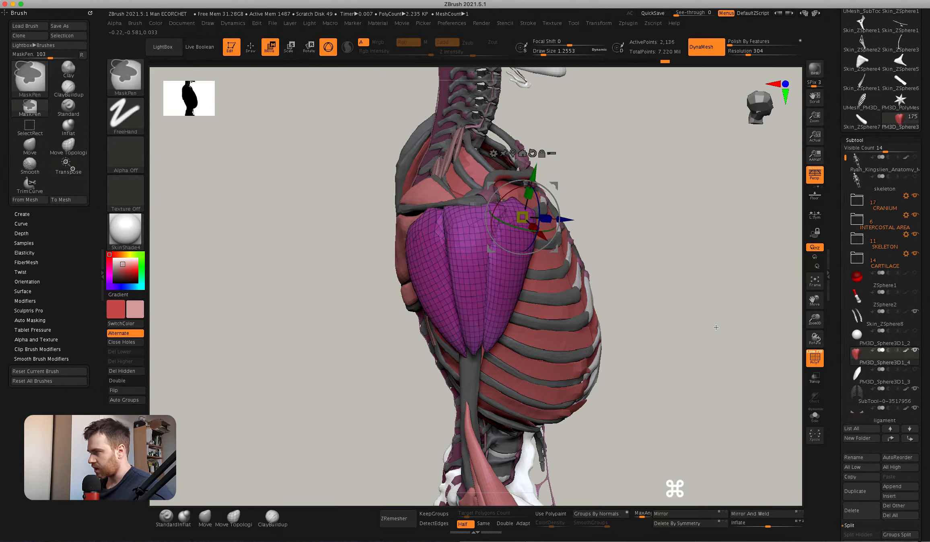
{"action": "scroll", "coordinate": [841, 450], "scroll_direction": "down", "scroll_amount": 10}
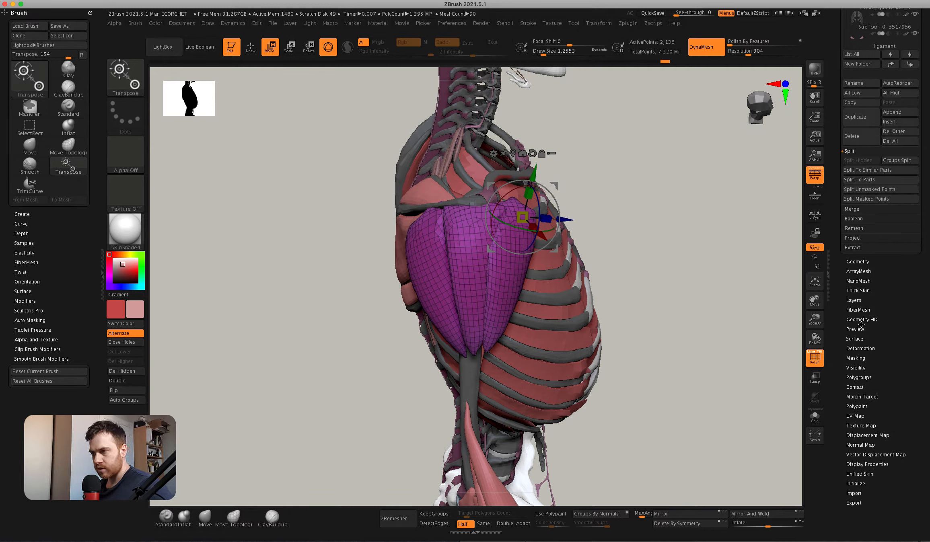
{"action": "left_click", "coordinate": [861, 376]}
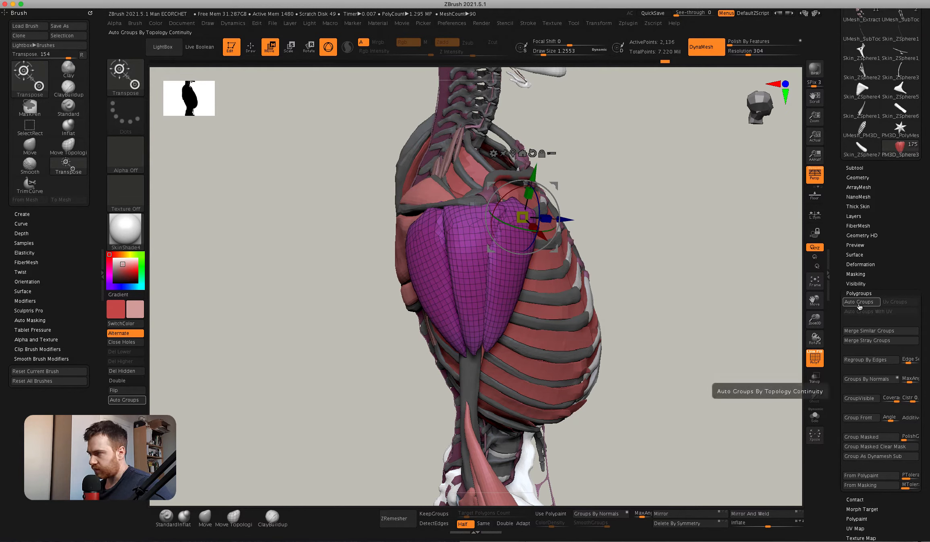
{"action": "left_click", "coordinate": [860, 302]}
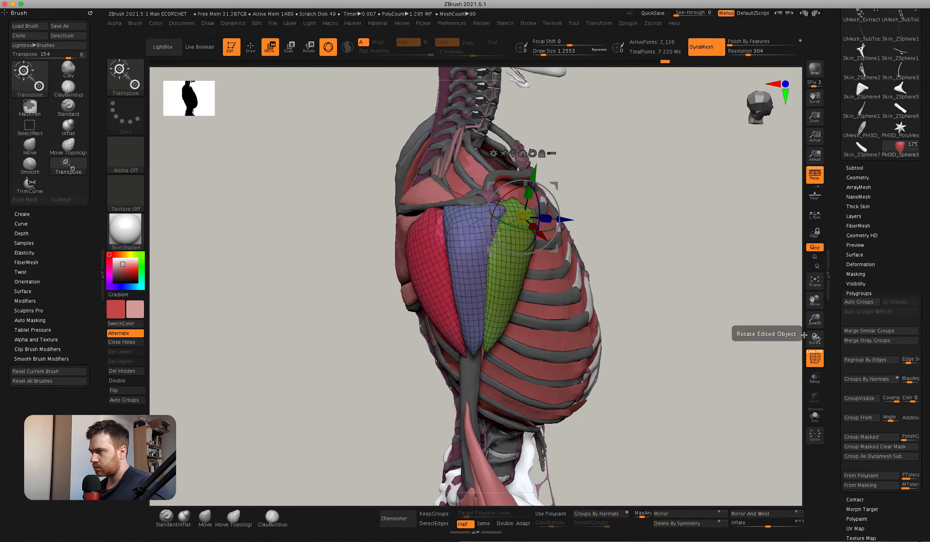
{"action": "left_click_drag", "start_coordinate": [502, 271], "coordinate": [521, 292]}
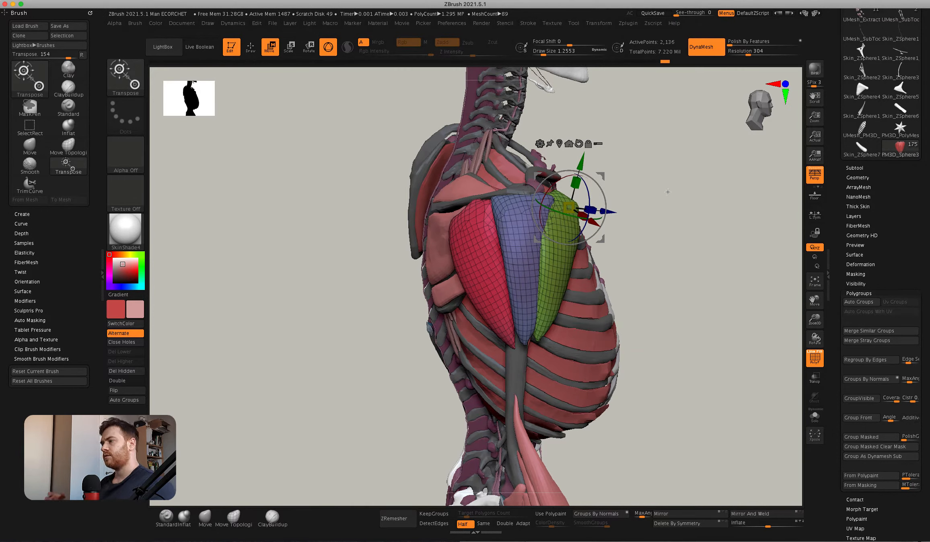
Leave the Gizmo, set the DynaMesh resolution to 912, and undo the trial change made to the strips.
{"action": "key", "text": "q"}
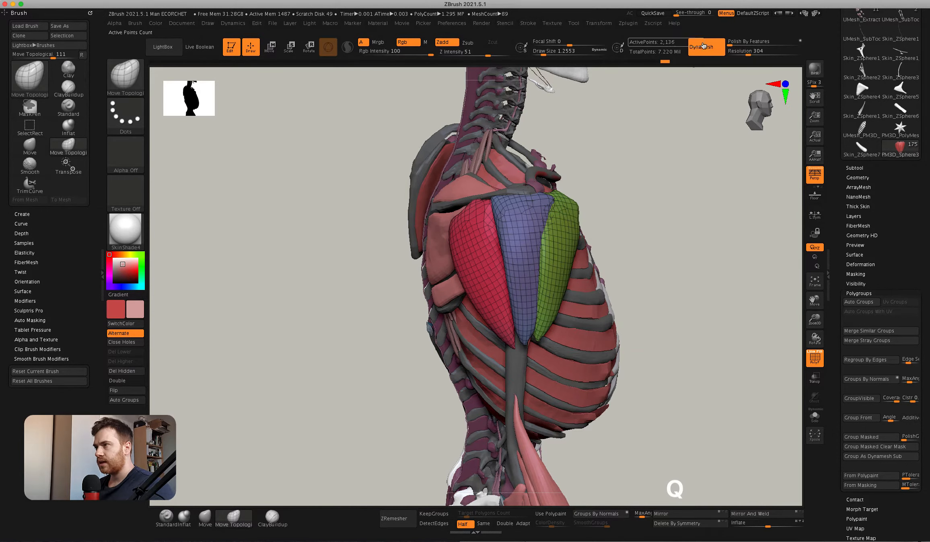
{"action": "key", "text": "super"}
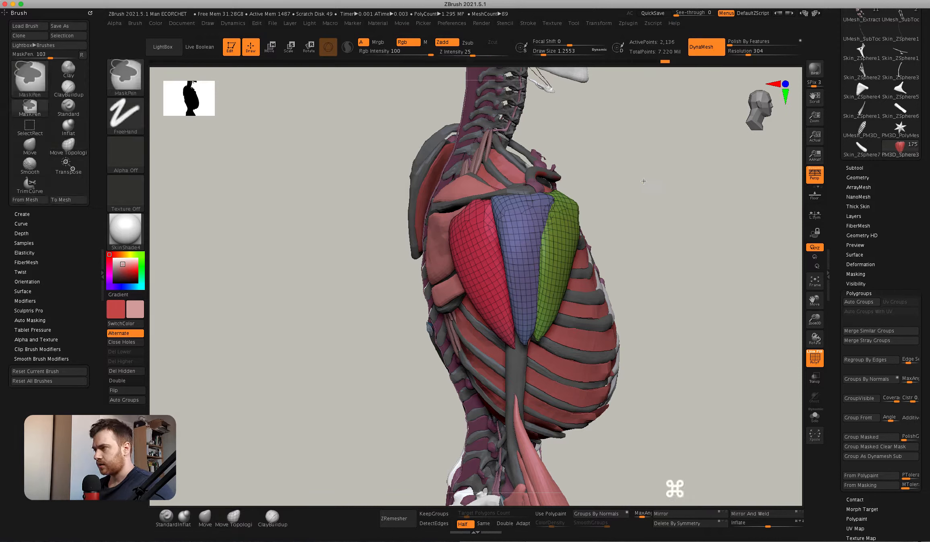
{"action": "key", "text": "super+w"}
{"action": "key", "text": "super+z"}
{"action": "left_click_drag", "start_coordinate": [638, 181], "coordinate": [599, 198]}
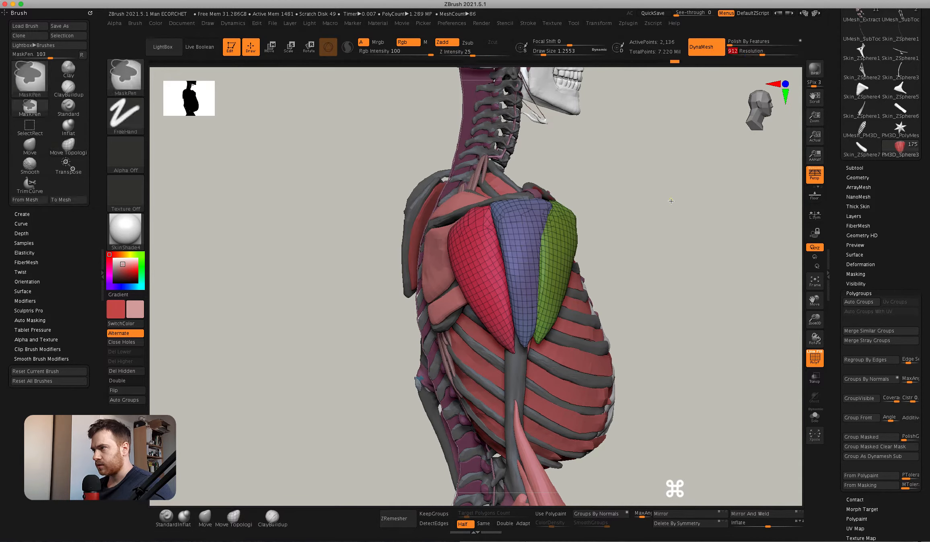
{"action": "mouse_move", "coordinate": [686, 240]}
{"action": "left_mouse_down"}
{"action": "mouse_move", "coordinate": [684, 258]}
{"action": "mouse_move", "coordinate": [668, 228]}
{"action": "mouse_move", "coordinate": [636, 221]}
{"action": "mouse_move", "coordinate": [560, 265]}
{"action": "left_mouse_up"}
{"action": "key", "text": "super"}
{"action": "key", "text": "super+z"}
With the Move Topological brush at a draw size of about 28.7, pull the front strip's upper end onto the collarbone.
{"action": "left_click", "coordinate": [205, 517]}
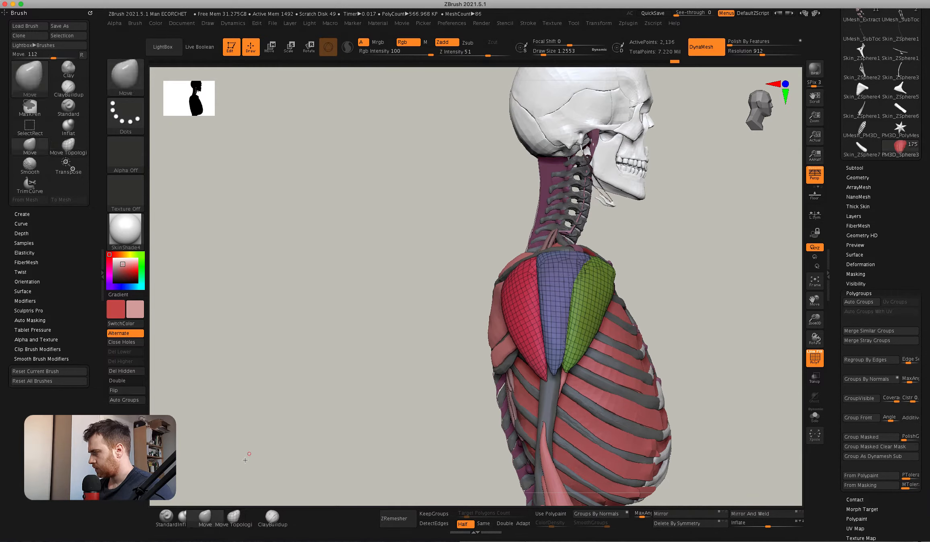
{"action": "left_click", "coordinate": [233, 517]}
{"action": "key", "text": "space"}
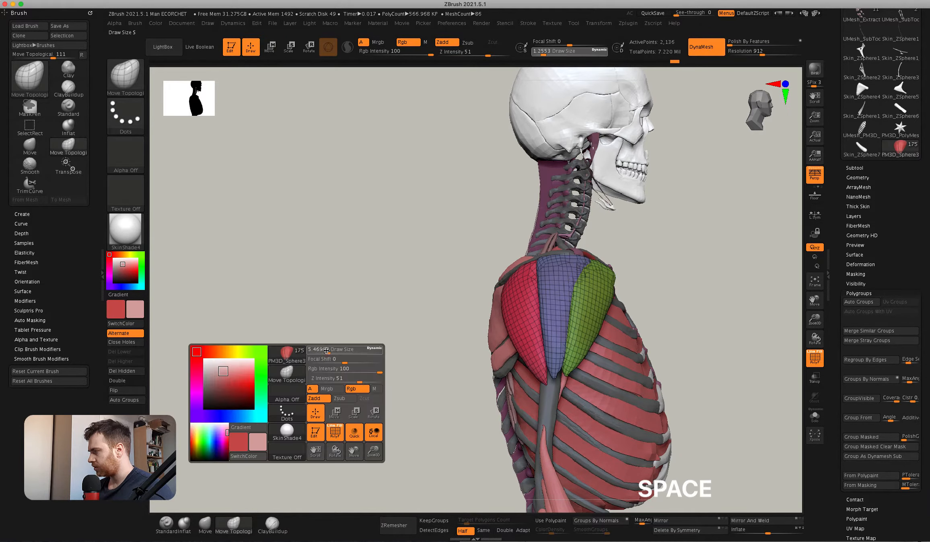
{"action": "mouse_move", "coordinate": [536, 347]}
{"action": "right_mouse_down"}
{"action": "mouse_move", "coordinate": [531, 358]}
{"action": "mouse_move", "coordinate": [553, 367]}
{"action": "mouse_move", "coordinate": [517, 353]}
{"action": "right_mouse_up"}
{"action": "mouse_move", "coordinate": [535, 395]}
{"action": "right_mouse_down"}
{"action": "mouse_move", "coordinate": [571, 378]}
{"action": "mouse_move", "coordinate": [522, 371]}
{"action": "mouse_move", "coordinate": [575, 306]}
{"action": "mouse_move", "coordinate": [539, 294]}
{"action": "mouse_move", "coordinate": [579, 261]}
{"action": "right_mouse_up"}
{"action": "left_click_drag", "start_coordinate": [611, 233], "coordinate": [638, 214]}
{"action": "right_click_drag", "start_coordinate": [637, 214], "coordinate": [613, 275]}
{"action": "left_click_drag", "start_coordinate": [613, 274], "coordinate": [620, 242]}
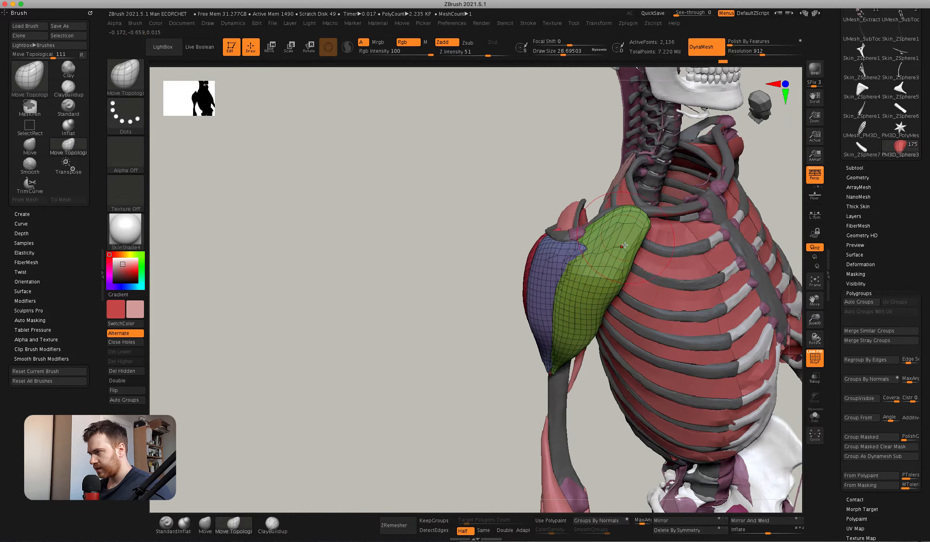
{"action": "mouse_move", "coordinate": [620, 242]}
{"action": "right_mouse_down"}
{"action": "mouse_move", "coordinate": [638, 222]}
{"action": "mouse_move", "coordinate": [623, 216]}
{"action": "right_mouse_up"}
{"action": "left_click_drag", "start_coordinate": [621, 222], "coordinate": [615, 220]}
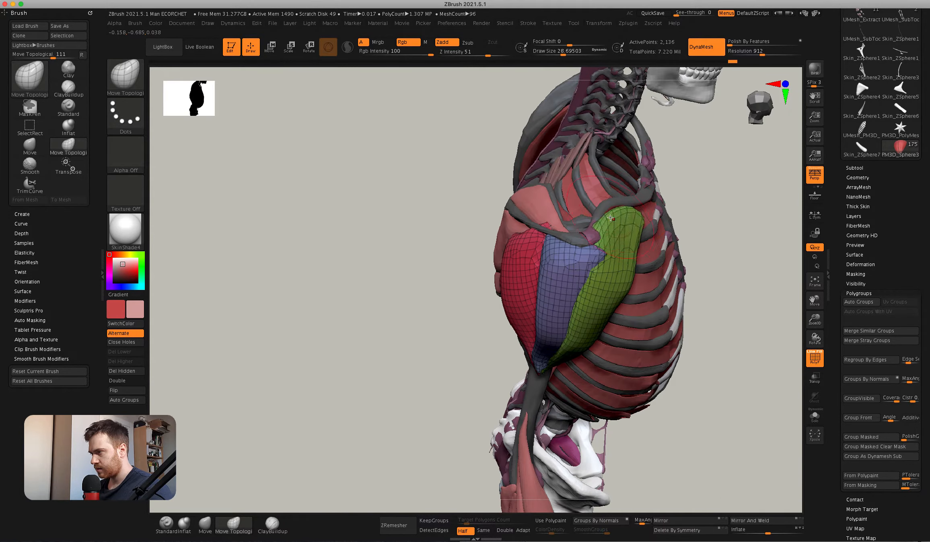
{"action": "right_click_drag", "start_coordinate": [616, 220], "coordinate": [659, 225]}
Widen the rear strip's upper end along the shoulder blade's spine and gather the strips' lower tips on the humerus.
{"action": "left_click_drag", "start_coordinate": [527, 225], "coordinate": [523, 238]}
{"action": "mouse_move", "coordinate": [523, 237]}
{"action": "right_mouse_down"}
{"action": "mouse_move", "coordinate": [536, 257]}
{"action": "mouse_move", "coordinate": [511, 230]}
{"action": "mouse_move", "coordinate": [537, 286]}
{"action": "right_mouse_up"}
{"action": "left_click_drag", "start_coordinate": [539, 290], "coordinate": [545, 338]}
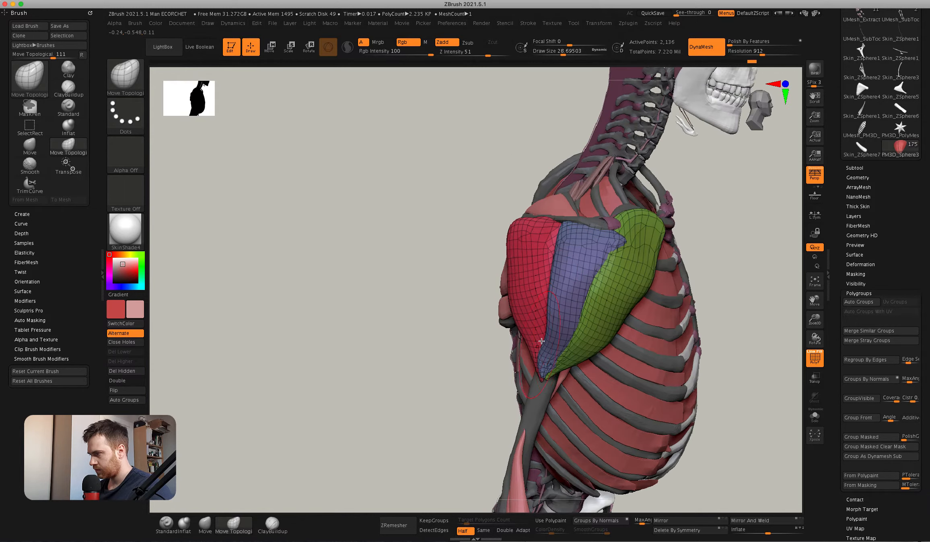
{"action": "right_click_drag", "start_coordinate": [541, 369], "coordinate": [565, 353]}
{"action": "left_click_drag", "start_coordinate": [565, 353], "coordinate": [547, 330]}
{"action": "key", "text": "space"}
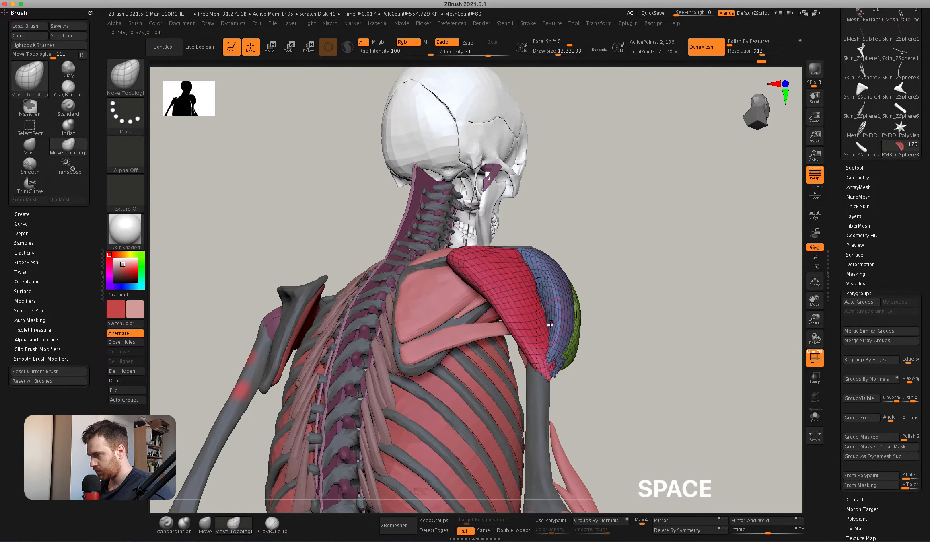
{"action": "right_click_drag", "start_coordinate": [531, 292], "coordinate": [567, 265]}
Enlarge the brush to a draw size of about 33.7 and broaden the middle strip over its neighbours.
{"action": "key", "text": "space"}
{"action": "key", "text": "space"}
{"action": "left_click_drag", "start_coordinate": [568, 266], "coordinate": [575, 266]}
{"action": "right_click_drag", "start_coordinate": [575, 282], "coordinate": [576, 304]}
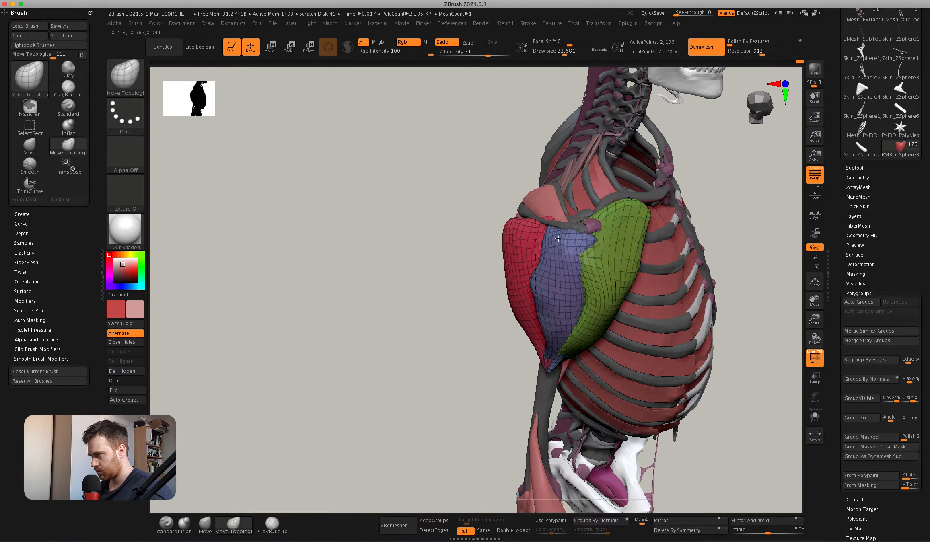
Reshape the front strip from the front so it wraps around the shoulder and meets the collarbone.
{"action": "right_click_drag", "start_coordinate": [604, 196], "coordinate": [644, 231]}
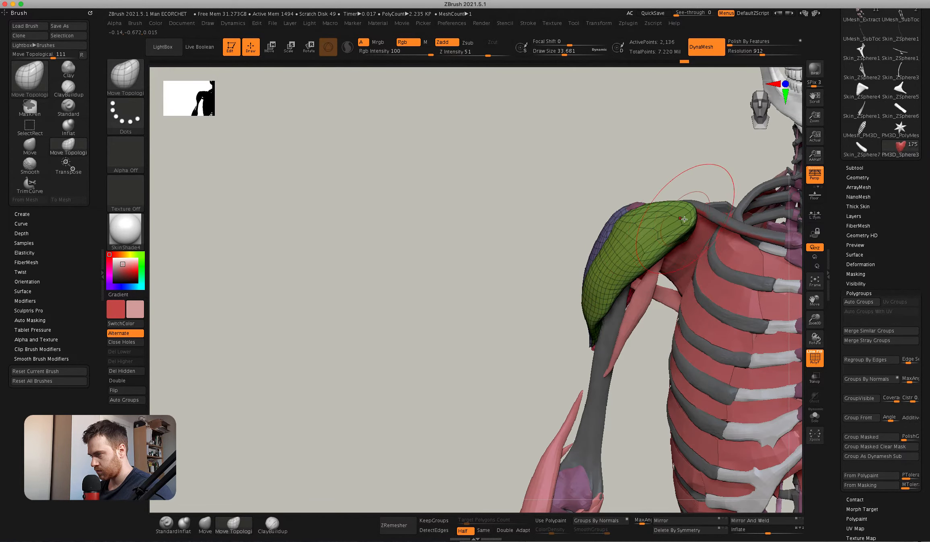
{"action": "right_click_drag", "start_coordinate": [693, 199], "coordinate": [658, 221]}
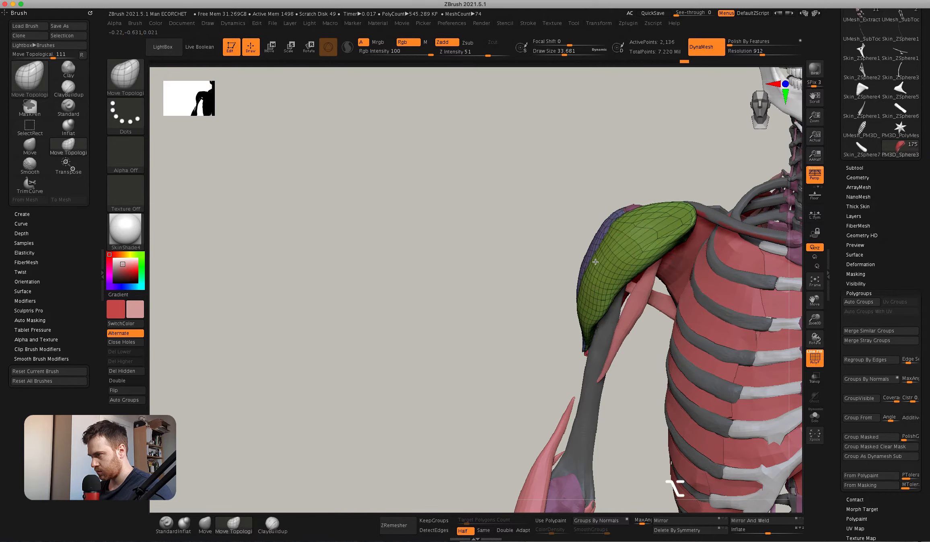
{"action": "mouse_move", "coordinate": [619, 255]}
{"action": "right_mouse_down"}
{"action": "mouse_move", "coordinate": [579, 302]}
{"action": "mouse_move", "coordinate": [568, 272]}
{"action": "mouse_move", "coordinate": [587, 301]}
{"action": "right_mouse_up"}
{"action": "mouse_move", "coordinate": [688, 167]}
{"action": "right_mouse_down"}
{"action": "mouse_move", "coordinate": [631, 160]}
{"action": "mouse_move", "coordinate": [619, 177]}
{"action": "right_mouse_up"}
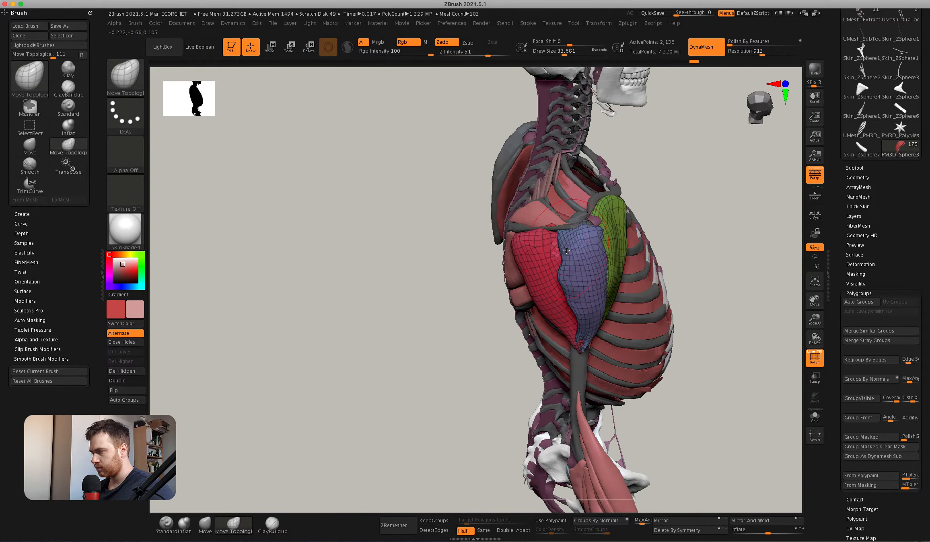
Smooth the border between the rear and middle strips and refine it with Move Topological at a draw size of about 17.1.
{"action": "mouse_move", "coordinate": [567, 251]}
{"action": "right_mouse_down"}
{"action": "mouse_move", "coordinate": [581, 259]}
{"action": "mouse_move", "coordinate": [547, 301]}
{"action": "right_mouse_up"}
{"action": "right_click_drag", "start_coordinate": [588, 239], "coordinate": [577, 298], "text": "super"}
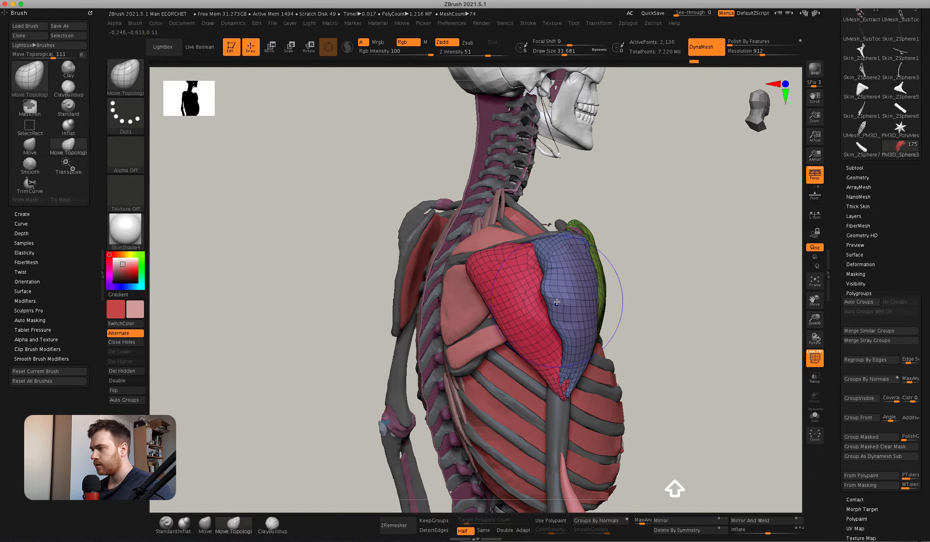
{"action": "left_click_drag", "start_coordinate": [577, 297], "coordinate": [545, 293], "text": "shift"}
{"action": "key", "text": "space"}
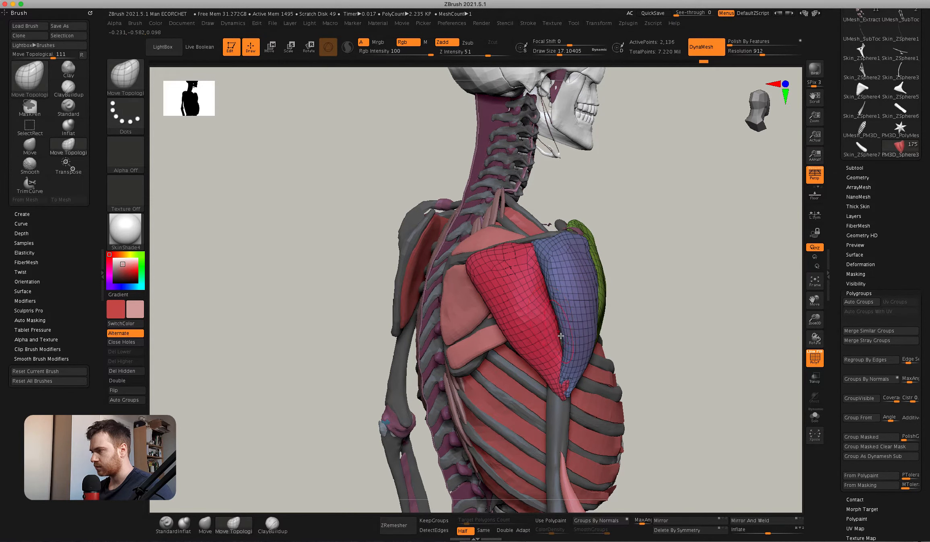
{"action": "right_click_drag", "start_coordinate": [553, 315], "coordinate": [558, 291]}
{"action": "right_click_drag", "start_coordinate": [548, 334], "coordinate": [579, 265]}
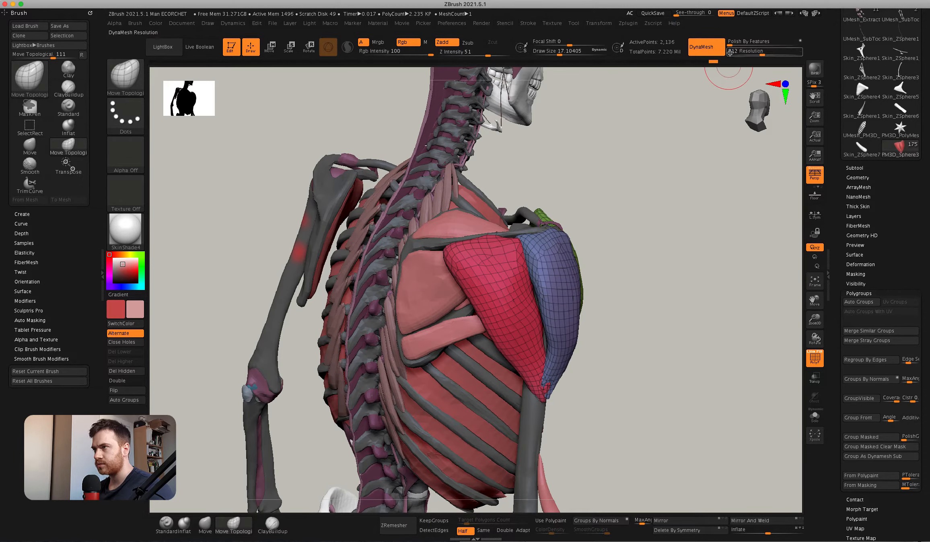
{"action": "left_click", "coordinate": [704, 46]}
{"action": "right_click_drag", "start_coordinate": [672, 151], "coordinate": [653, 121]}
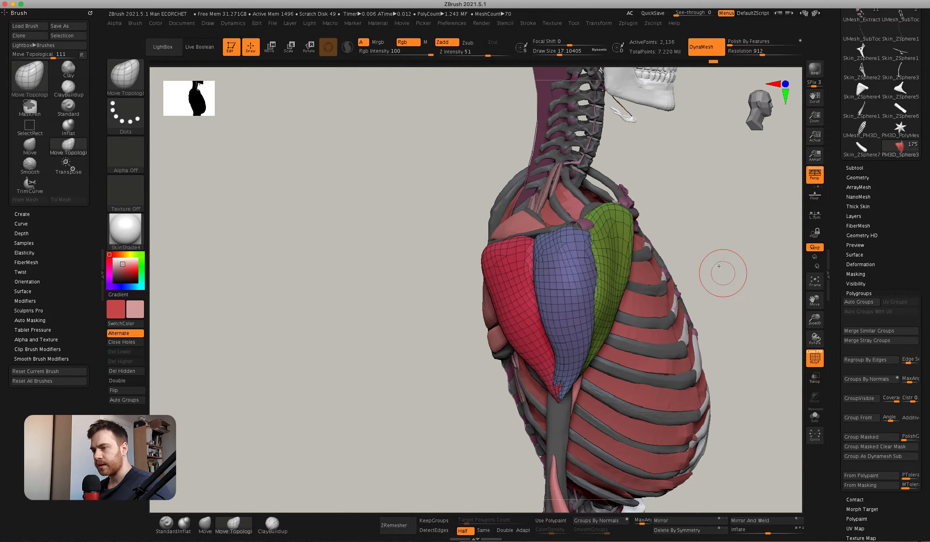
Adjust the front strip's upper end and its edge beside the middle strip at a draw size of about 25.7.
{"action": "mouse_move", "coordinate": [512, 288]}
{"action": "right_mouse_down"}
{"action": "mouse_move", "coordinate": [511, 255]}
{"action": "mouse_move", "coordinate": [602, 235]}
{"action": "mouse_move", "coordinate": [553, 276]}
{"action": "right_mouse_up"}
{"action": "key", "text": "space"}
{"action": "left_click_drag", "start_coordinate": [599, 223], "coordinate": [602, 223]}
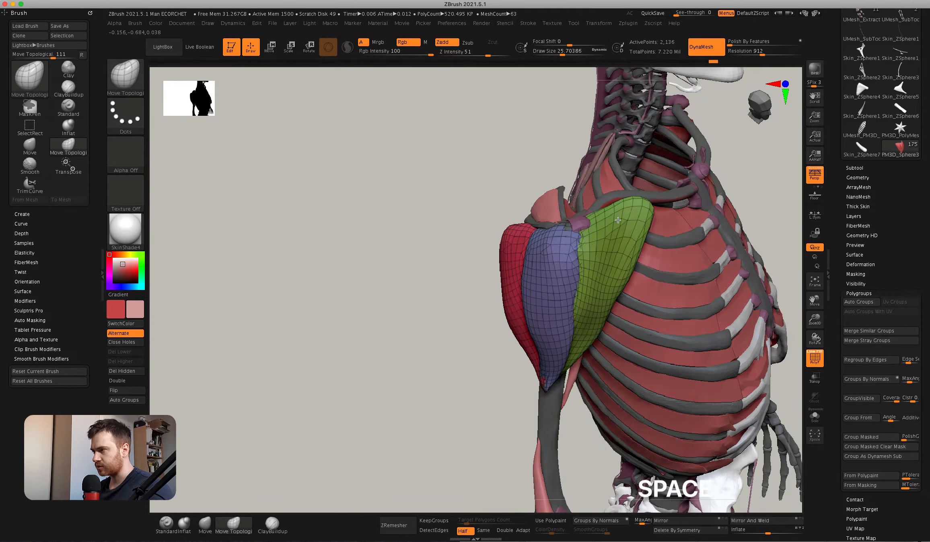
{"action": "right_click_drag", "start_coordinate": [612, 246], "coordinate": [632, 197]}
{"action": "mouse_move", "coordinate": [633, 197]}
{"action": "left_mouse_down"}
{"action": "mouse_move", "coordinate": [603, 198]}
{"action": "mouse_move", "coordinate": [621, 225]}
{"action": "mouse_move", "coordinate": [617, 261]}
{"action": "left_mouse_up"}
Refine the front strip's inner edge at a draw size of about 13.3 and smooth the seam with the middle strip.
{"action": "key", "text": "space"}
{"action": "right_click_drag", "start_coordinate": [614, 176], "coordinate": [607, 247]}
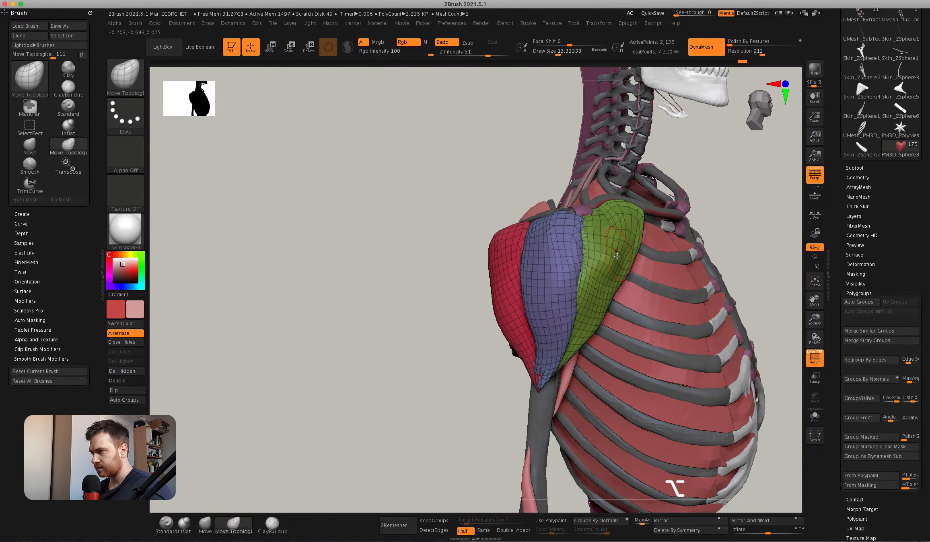
{"action": "left_click_drag", "start_coordinate": [600, 298], "coordinate": [603, 289], "text": "alt"}
{"action": "right_click_drag", "start_coordinate": [578, 252], "coordinate": [589, 292], "text": "shift"}
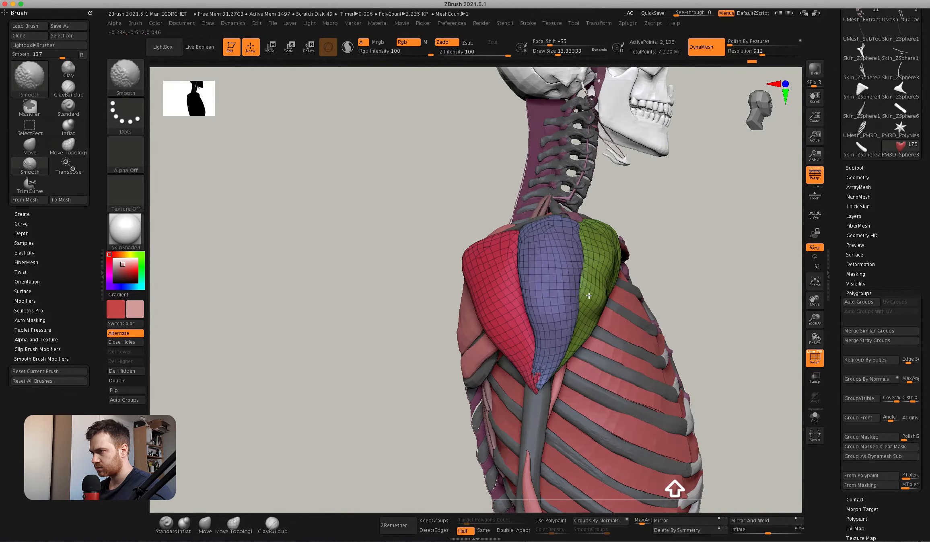
Widen the middle strip's upper half over the rear strip and narrow it toward the tip, at a draw size of about 27.2.
{"action": "right_click_drag", "start_coordinate": [610, 253], "coordinate": [563, 291]}
{"action": "key", "text": "space"}
{"action": "left_click_drag", "start_coordinate": [571, 292], "coordinate": [590, 292]}
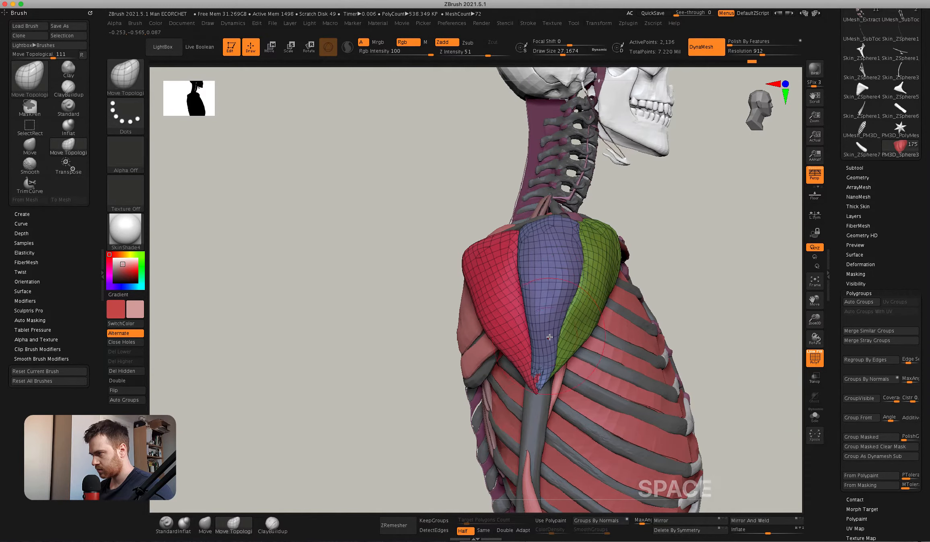
{"action": "left_click_drag", "start_coordinate": [519, 307], "coordinate": [517, 237]}
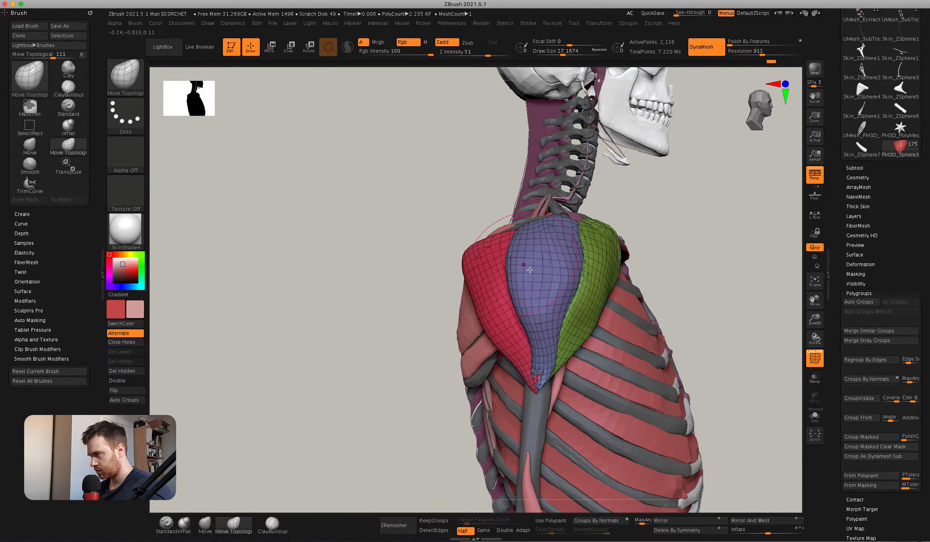
{"action": "mouse_move", "coordinate": [517, 237]}
{"action": "right_mouse_down"}
{"action": "mouse_move", "coordinate": [532, 272]}
{"action": "mouse_move", "coordinate": [524, 262]}
{"action": "mouse_move", "coordinate": [517, 287]}
{"action": "mouse_move", "coordinate": [494, 264]}
{"action": "right_mouse_up"}
Turn off the polygroup wireframe display and subdivide the deltoid mesh twice.
{"action": "key", "text": "shift+f"}
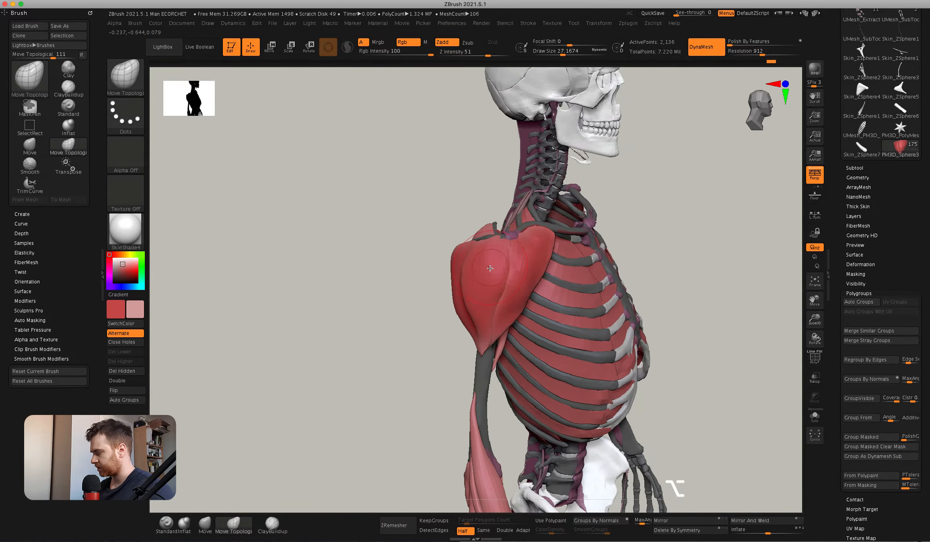
{"action": "key", "text": "ctrl"}
{"action": "key", "text": "ctrl+d"}
{"action": "key", "text": "ctrl+d"}
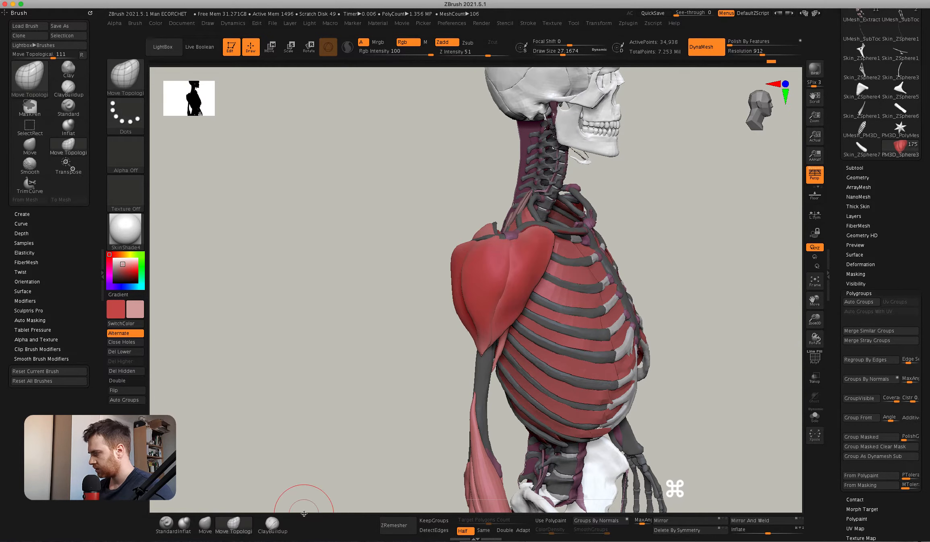
Build up muscle forms on the deltoid strips with the ClayBuildup brush at a draw size of about 12.5.
{"action": "left_click", "coordinate": [272, 523]}
{"action": "key", "text": "space"}
{"action": "right_click_drag", "start_coordinate": [481, 263], "coordinate": [498, 312]}
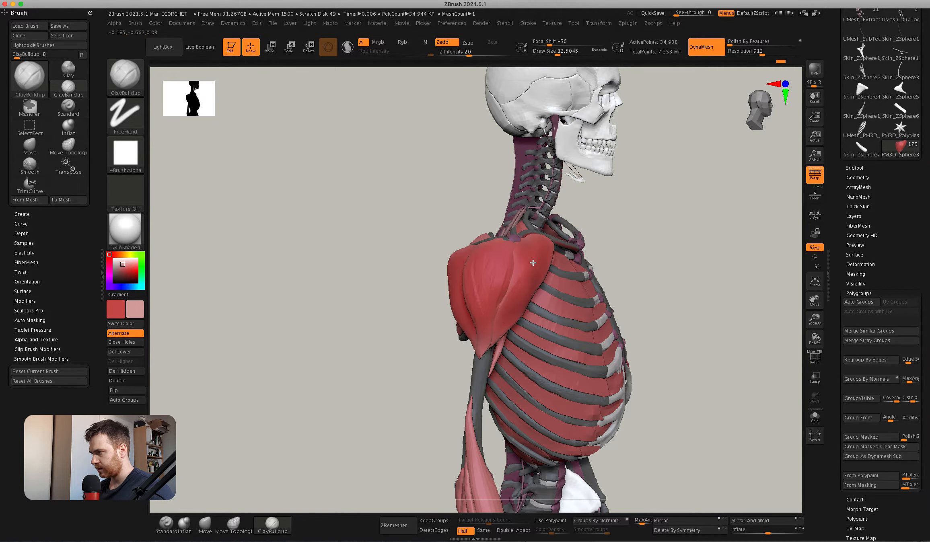
{"action": "right_click_drag", "start_coordinate": [509, 301], "coordinate": [446, 284]}
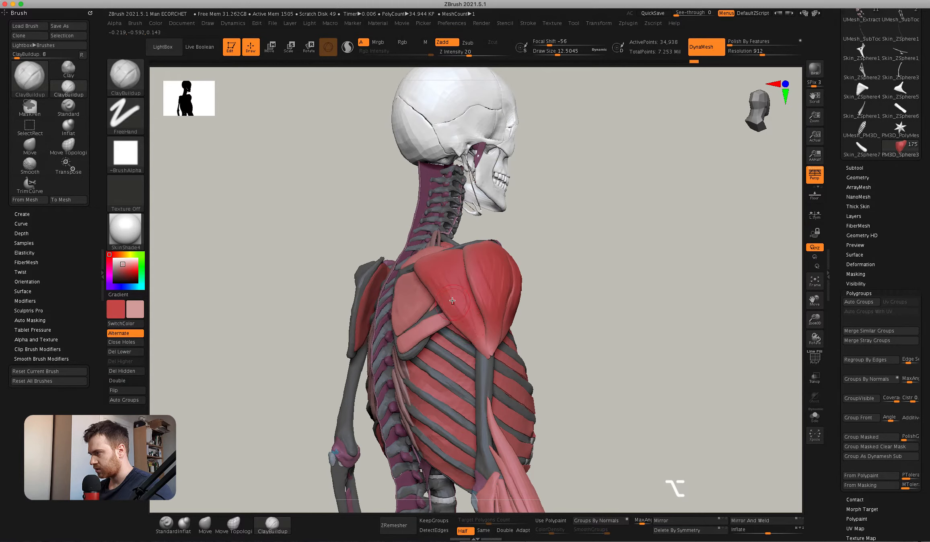
{"action": "mouse_move", "coordinate": [452, 300]}
{"action": "right_mouse_down"}
{"action": "mouse_move", "coordinate": [407, 300]}
{"action": "mouse_move", "coordinate": [448, 299]}
{"action": "right_mouse_up"}
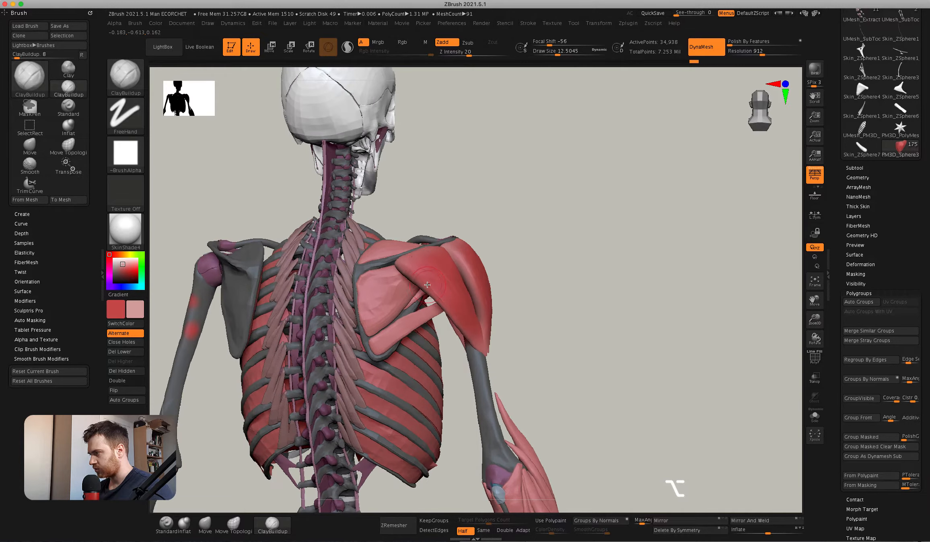
{"action": "mouse_move", "coordinate": [392, 285]}
{"action": "right_mouse_down"}
{"action": "mouse_move", "coordinate": [421, 265]}
{"action": "mouse_move", "coordinate": [378, 287]}
{"action": "right_mouse_up"}
Work over the deltoid's front portion and step the mesh down to its lowest subdivision level.
{"action": "key", "text": "ctrl"}
{"action": "key", "text": "ctrl"}
{"action": "mouse_move", "coordinate": [440, 275]}
{"action": "right_mouse_down", "text": "ctrl"}
{"action": "mouse_move", "coordinate": [431, 264]}
{"action": "mouse_move", "coordinate": [446, 302]}
{"action": "mouse_move", "coordinate": [432, 267]}
{"action": "right_mouse_up", "text": "ctrl"}
{"action": "key", "text": "ctrl"}
{"action": "key", "text": "shift+d"}
{"action": "key", "text": "shift+d"}
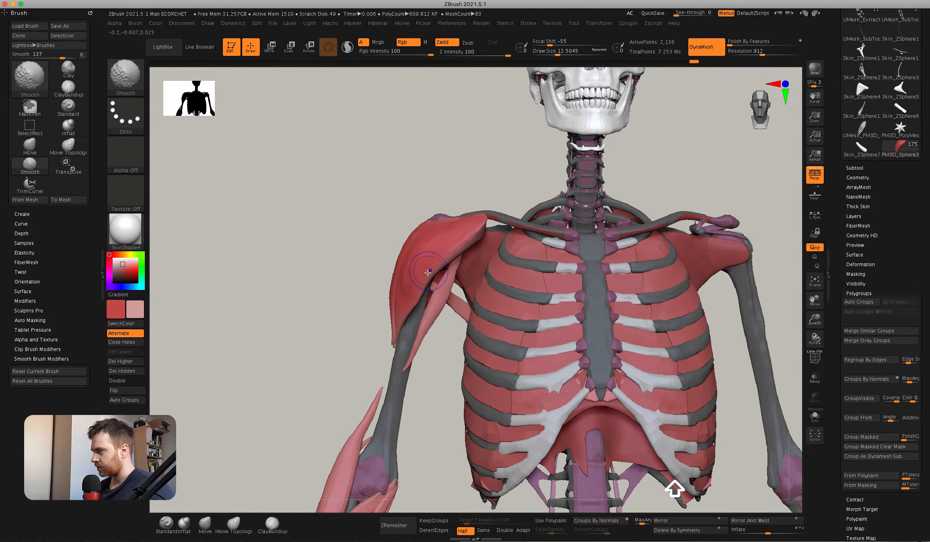
Delete the deltoid's higher subdivision levels and mirror and weld it onto the opposite shoulder.
{"action": "left_click", "coordinate": [120, 361]}
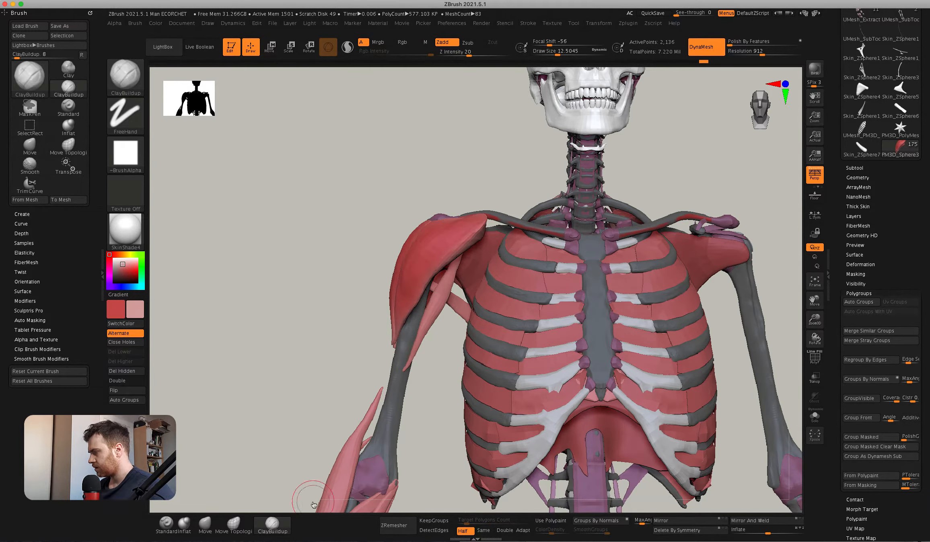
{"action": "left_click", "coordinate": [746, 523]}
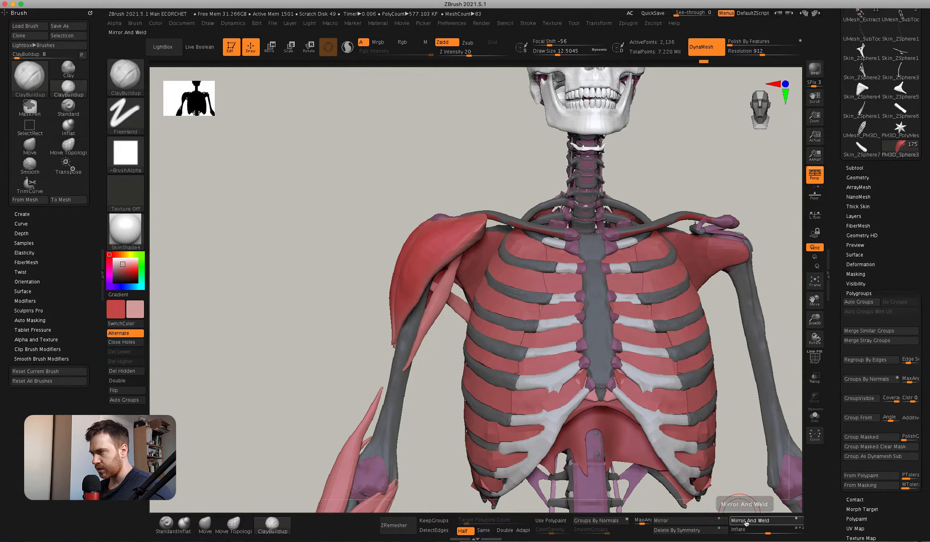
{"action": "mouse_move", "coordinate": [500, 266]}
{"action": "right_mouse_down"}
{"action": "mouse_move", "coordinate": [538, 280]}
{"action": "mouse_move", "coordinate": [508, 268]}
{"action": "right_mouse_up"}
Undo the deltoid mirroring and the deletion of its higher subdivision levels.
{"action": "key", "text": "super"}
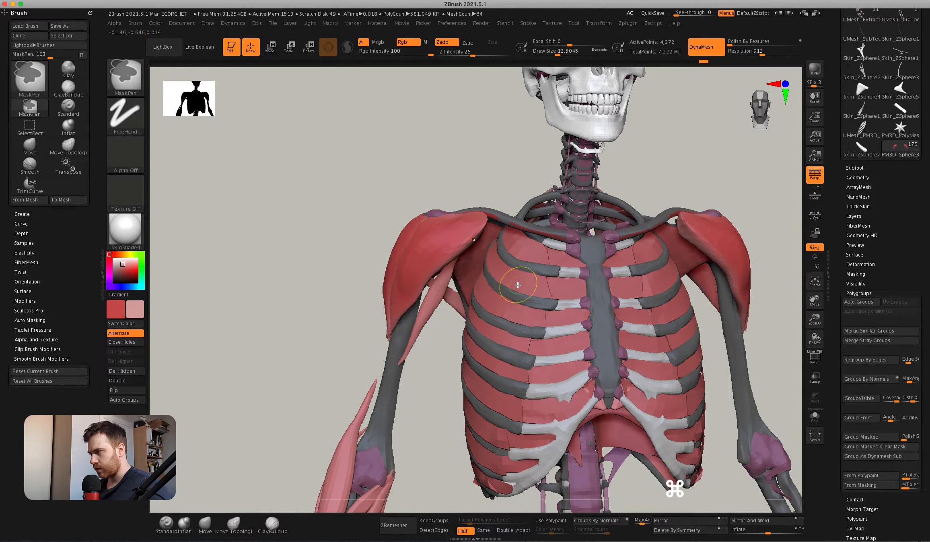
{"action": "key", "text": "super+z"}
{"action": "key", "text": "super+z"}
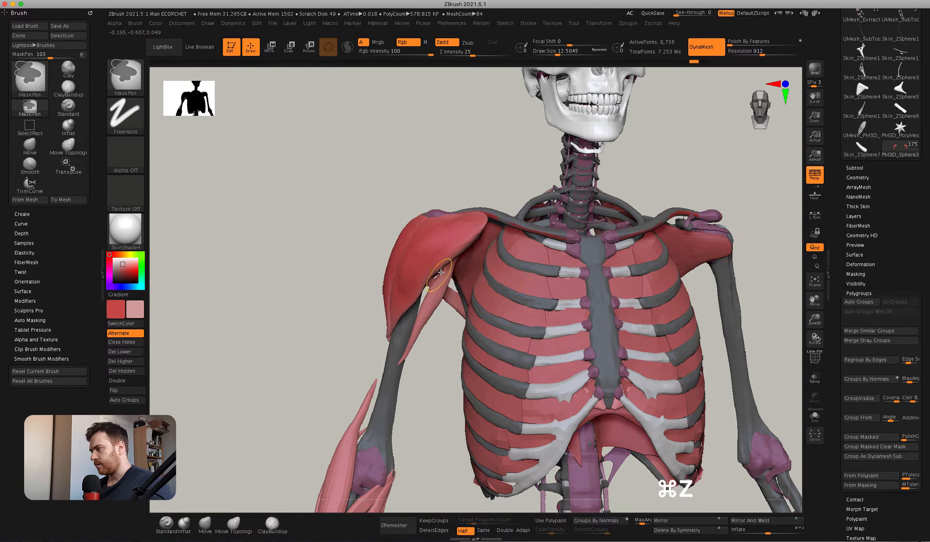
{"action": "key", "text": "super+z"}
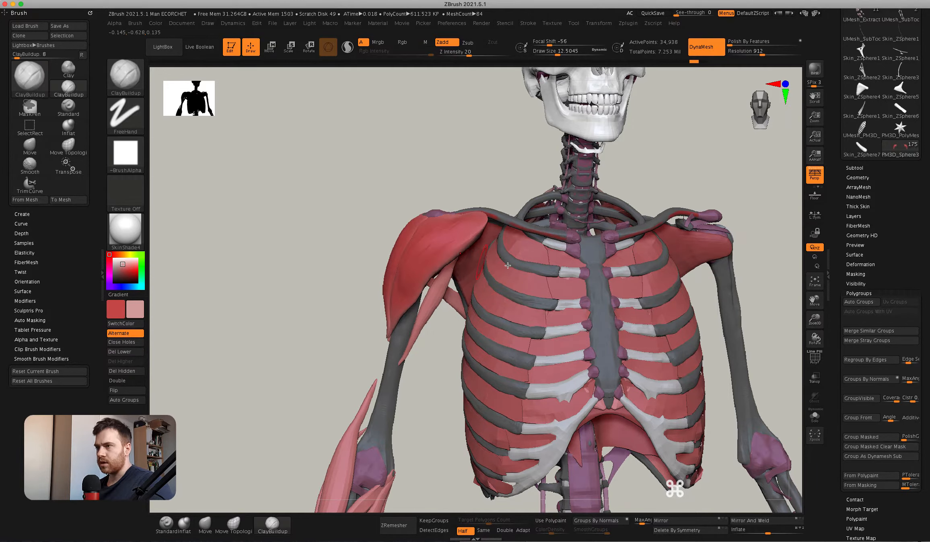
{"action": "key", "text": "super+z"}
Show the ANATOMY OF THE TRUNK subtool folder and check the deltoid against the chest muscles.
{"action": "left_click", "coordinate": [855, 168]}
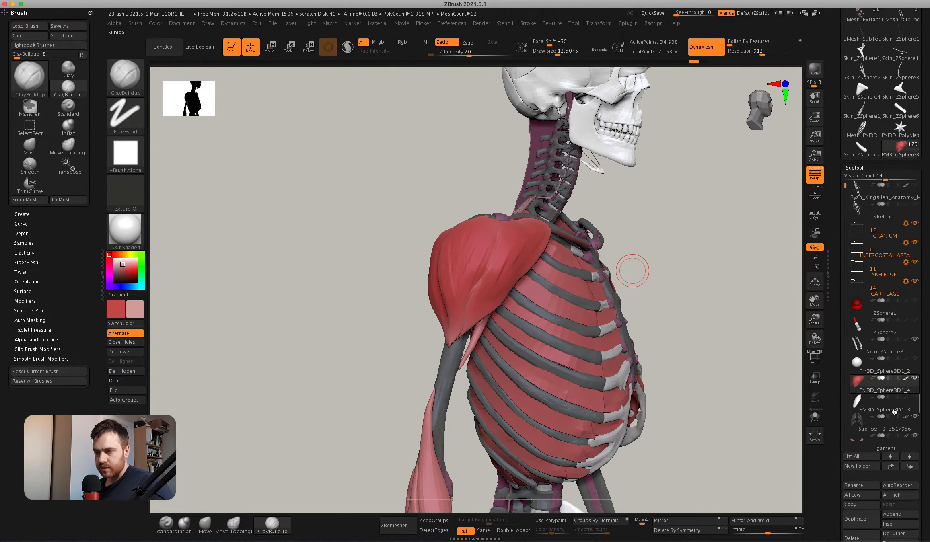
{"action": "left_click", "coordinate": [869, 294]}
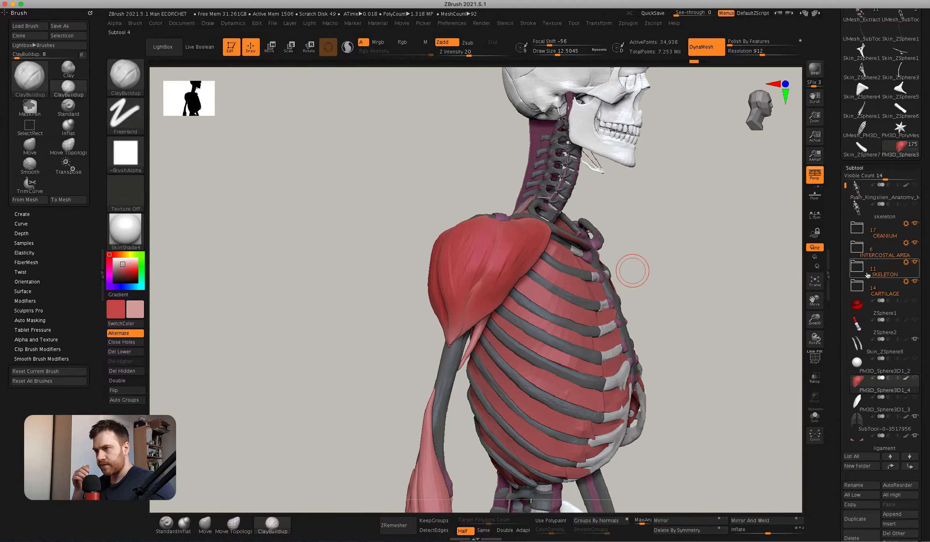
{"action": "left_click_drag", "start_coordinate": [843, 186], "coordinate": [833, 295]}
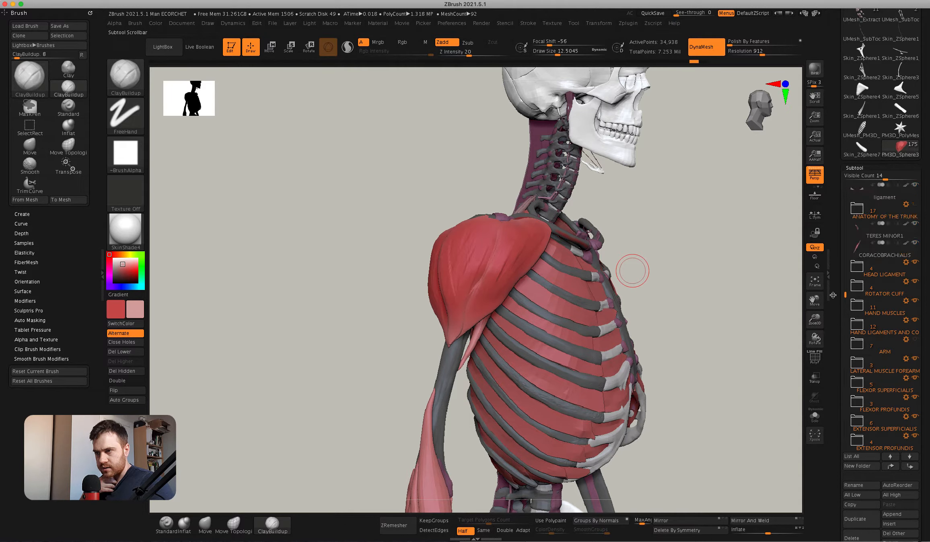
{"action": "left_click", "coordinate": [911, 205]}
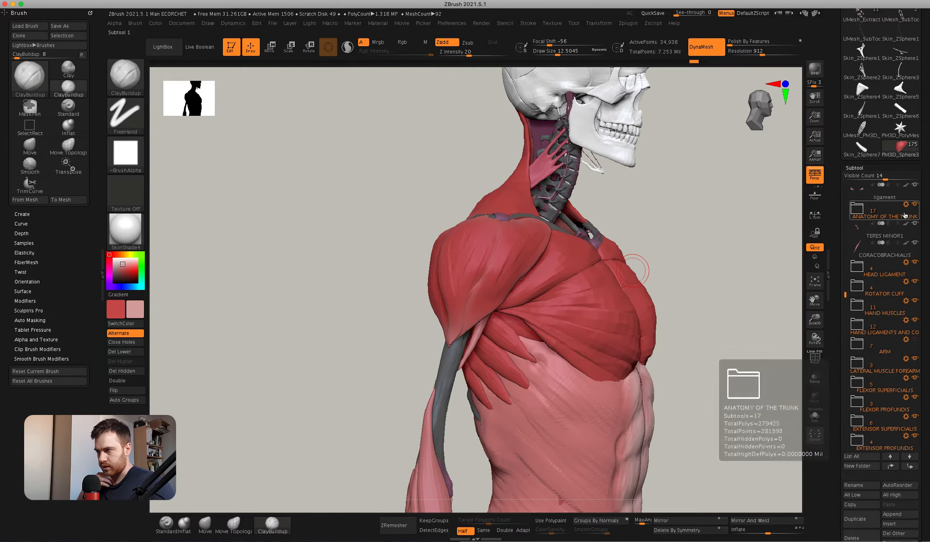
{"action": "left_click_drag", "start_coordinate": [685, 301], "coordinate": [648, 302]}
{"action": "right_click_drag", "start_coordinate": [640, 303], "coordinate": [425, 247], "text": "shift"}
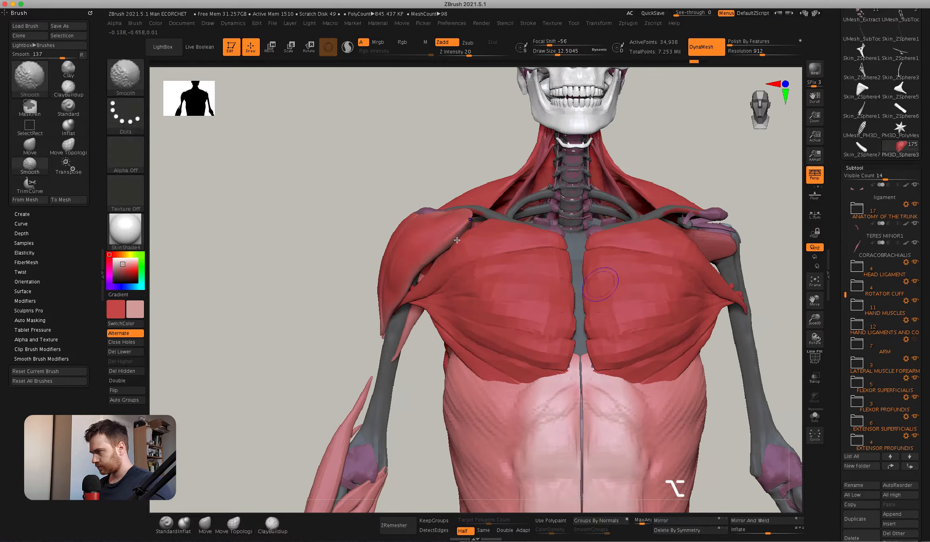
Examine the pectoralis major's strips with the polygroup wireframe shown, declining Dynamic Subdiv for the mesh.
{"action": "key", "text": "shift+f"}
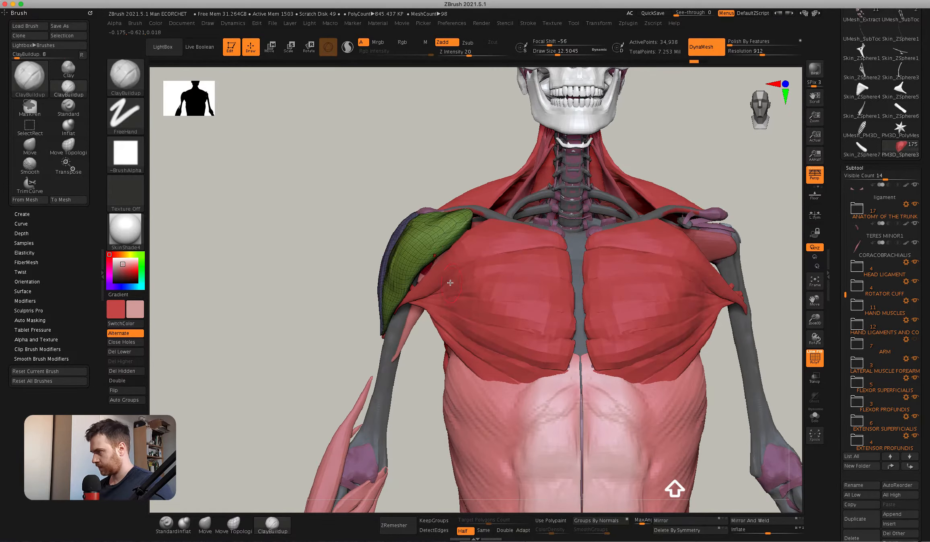
{"action": "left_click", "coordinate": [487, 288], "text": "alt"}
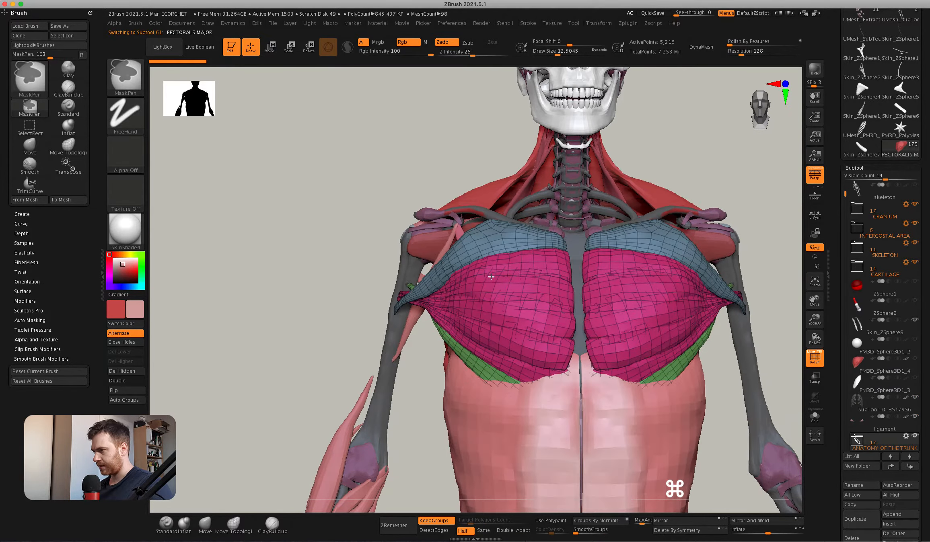
{"action": "right_click_drag", "start_coordinate": [501, 281], "coordinate": [831, 402]}
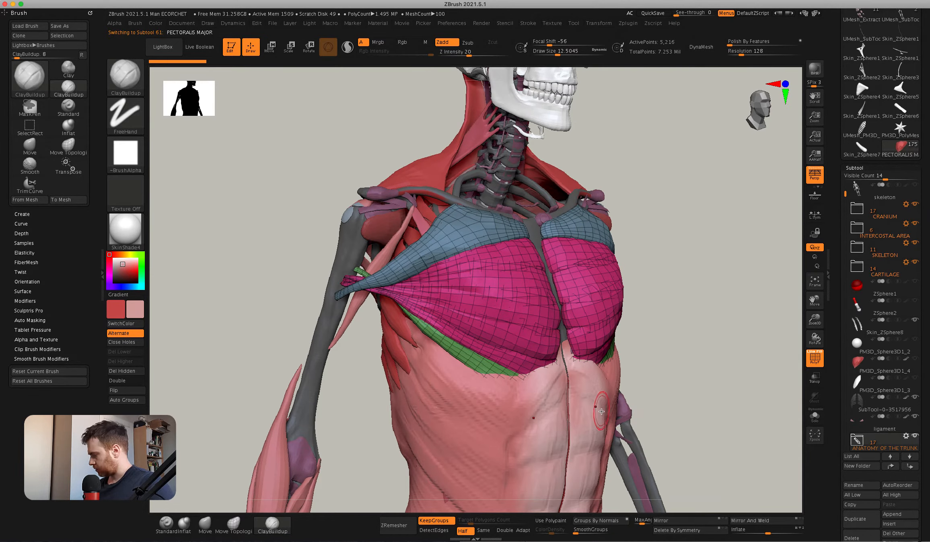
{"action": "key", "text": "d"}
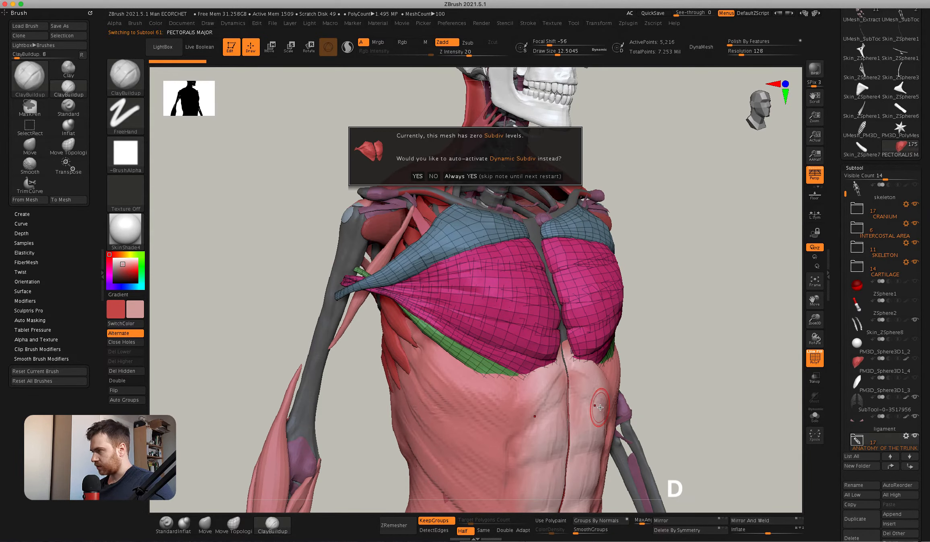
{"action": "left_click", "coordinate": [432, 176]}
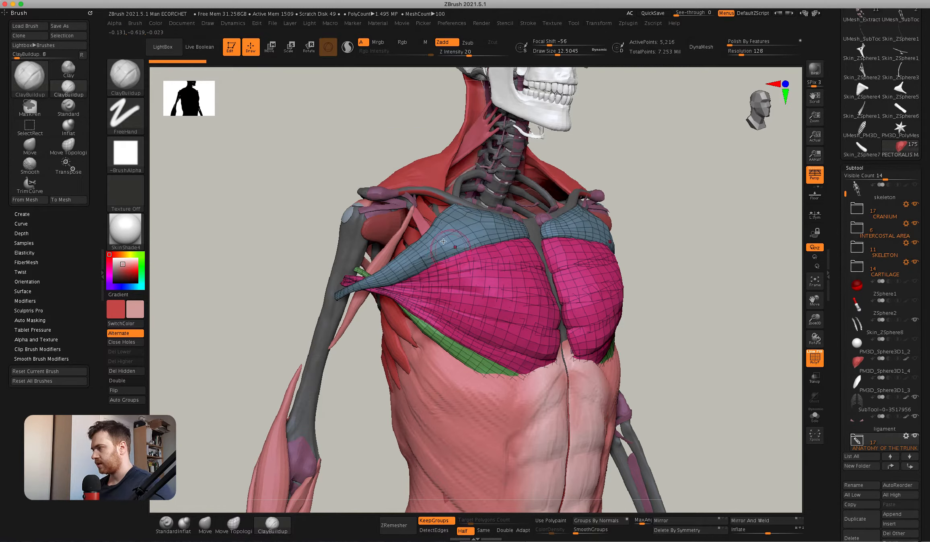
{"action": "right_click_drag", "start_coordinate": [588, 271], "coordinate": [591, 297]}
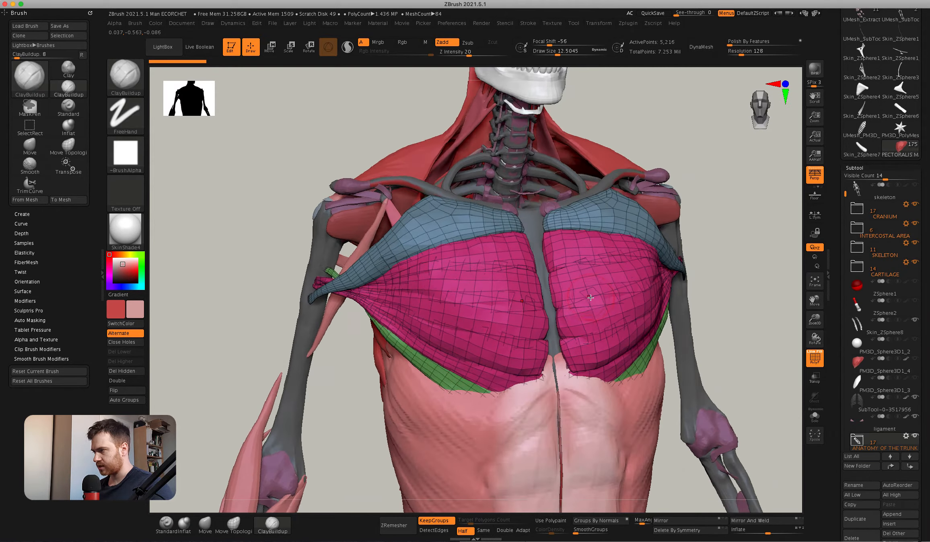
{"action": "right_click_drag", "start_coordinate": [444, 366], "coordinate": [415, 277]}
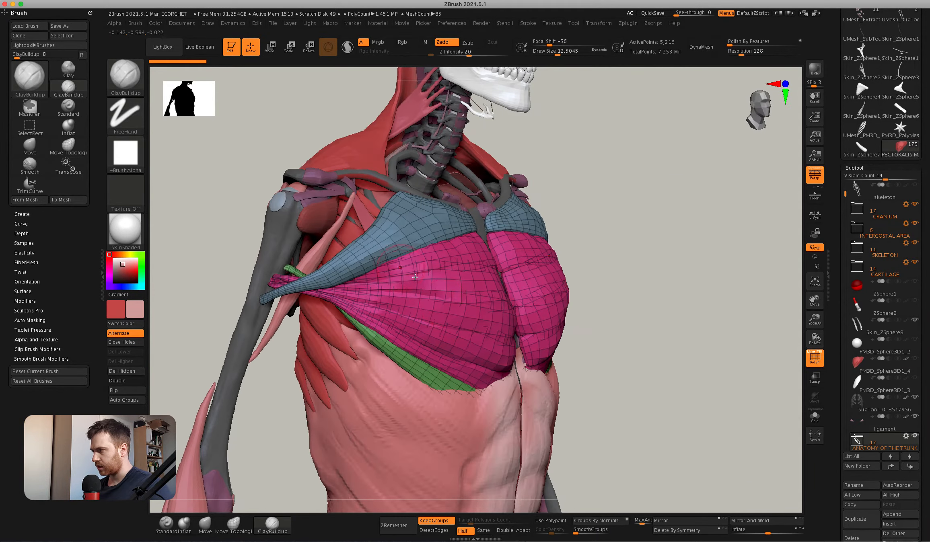
Inspect the écorché from the shoulder down to the hands and pelvis, selecting the teres minor and joint capsule subtools.
{"action": "left_click", "coordinate": [813, 354]}
{"action": "right_click_drag", "start_coordinate": [702, 380], "coordinate": [593, 287], "text": "super"}
{"action": "right_click_drag", "start_coordinate": [501, 363], "coordinate": [482, 294]}
{"action": "left_click", "coordinate": [447, 281], "text": "alt"}
{"action": "left_click", "coordinate": [459, 294], "text": "alt"}
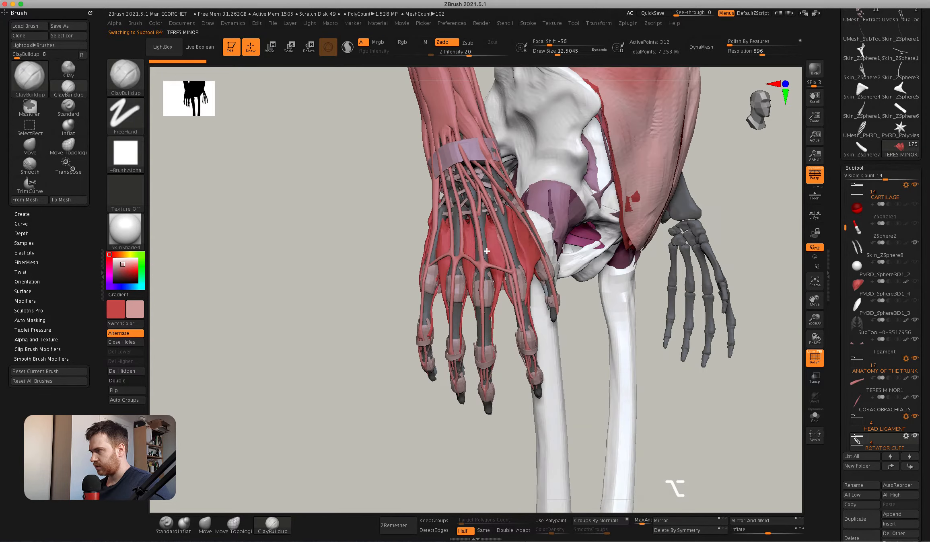
{"action": "mouse_move", "coordinate": [487, 251]}
{"action": "right_mouse_down"}
{"action": "mouse_move", "coordinate": [475, 251]}
{"action": "mouse_move", "coordinate": [476, 282]}
{"action": "mouse_move", "coordinate": [547, 283]}
{"action": "right_mouse_up"}
{"action": "key", "text": "space"}
{"action": "key", "text": "super"}
{"action": "key", "text": "super"}
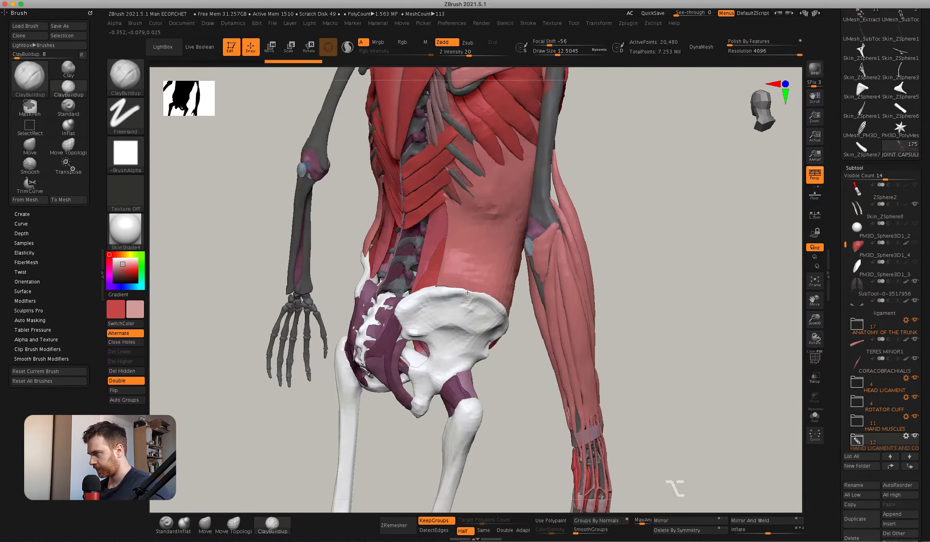
{"action": "right_click_drag", "start_coordinate": [468, 293], "coordinate": [498, 269]}
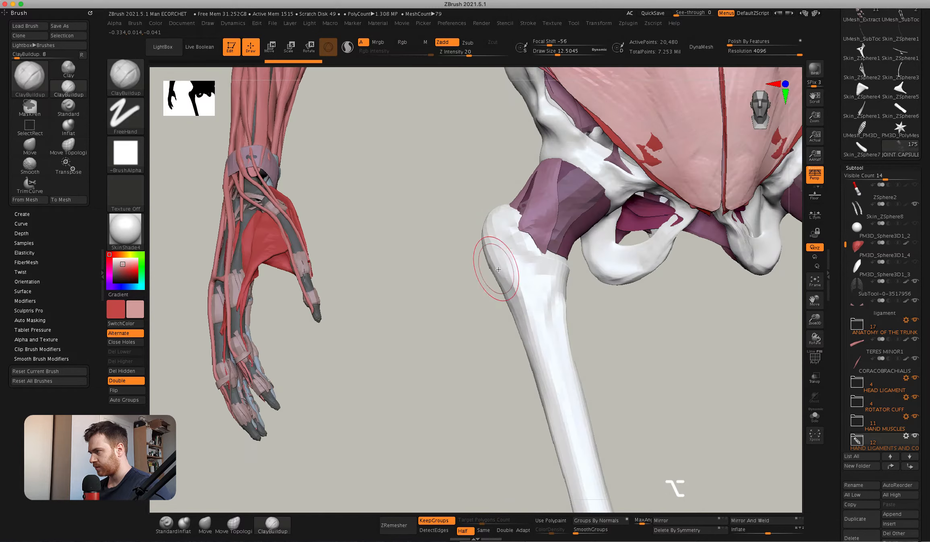
Examine the hip joint's ligament pieces from front and back, selecting each one with its polygroup colours shown.
{"action": "left_click", "coordinate": [563, 219], "text": "alt"}
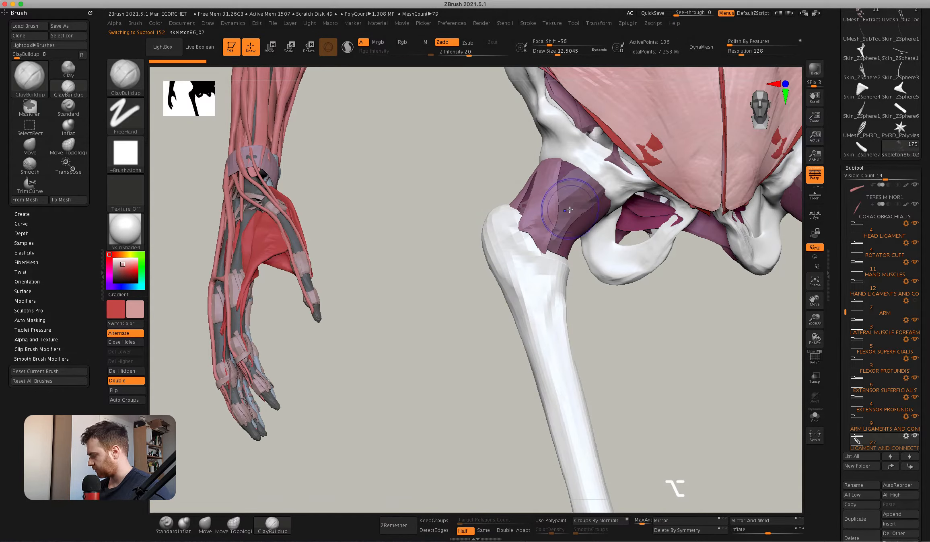
{"action": "key", "text": "shift+f"}
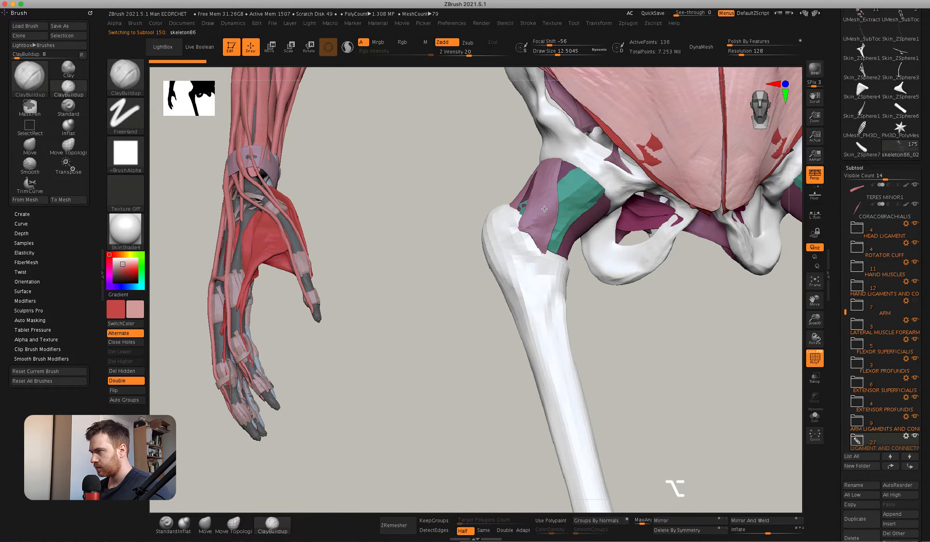
{"action": "left_click", "coordinate": [544, 209], "text": "alt"}
{"action": "right_click_drag", "start_coordinate": [545, 208], "coordinate": [522, 189]}
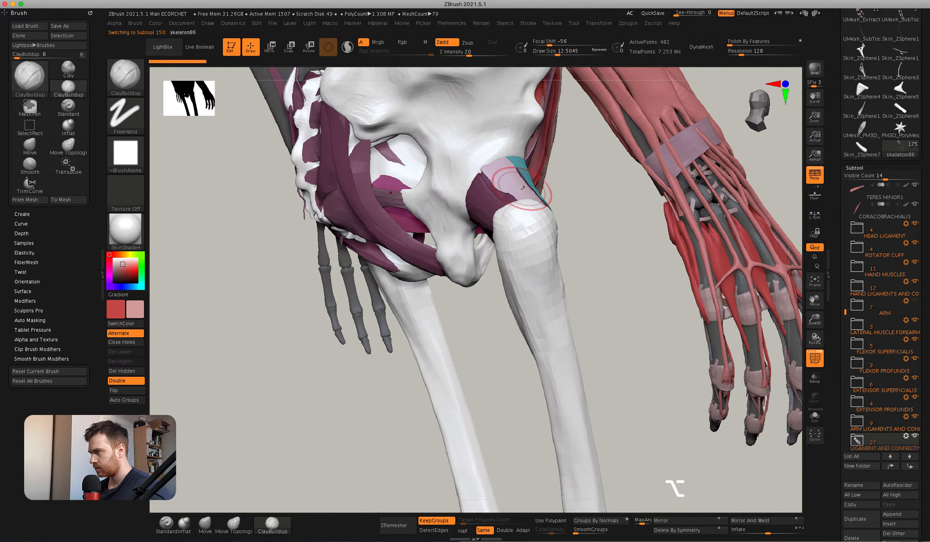
{"action": "left_click", "coordinate": [484, 205], "text": "alt"}
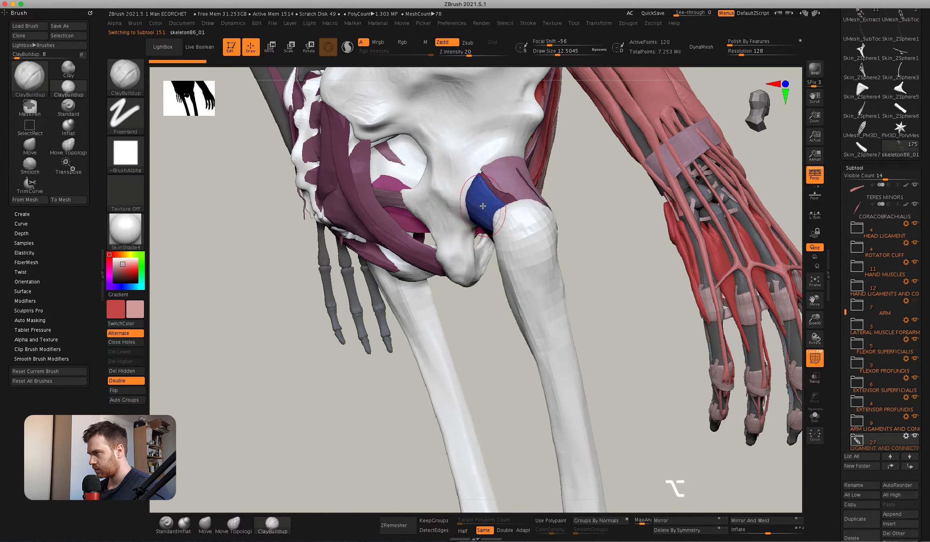
{"action": "right_click_drag", "start_coordinate": [513, 195], "coordinate": [523, 235]}
Hide the ligament and connective tissue folder and select the femurs.
{"action": "left_click", "coordinate": [913, 438]}
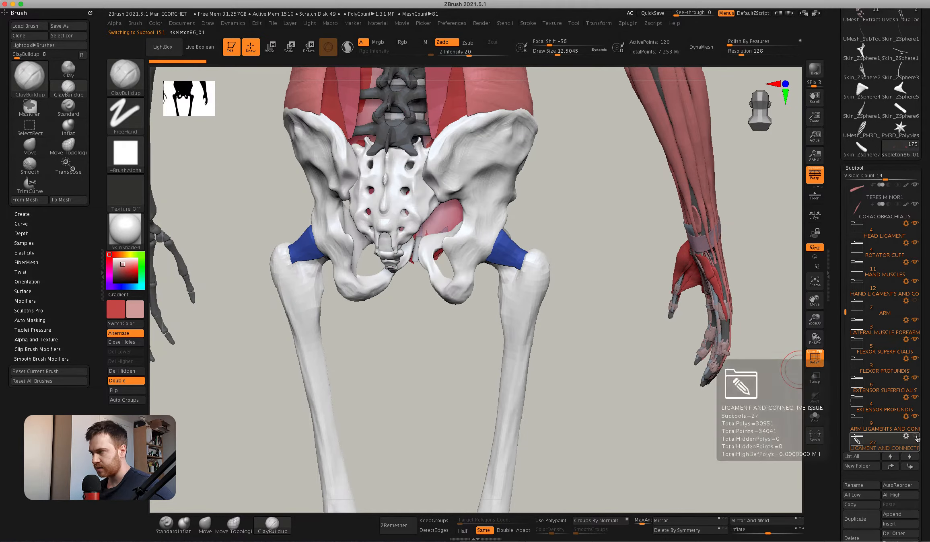
{"action": "right_click_drag", "start_coordinate": [499, 290], "coordinate": [536, 283], "text": "super"}
{"action": "left_click", "coordinate": [564, 299], "text": "alt"}
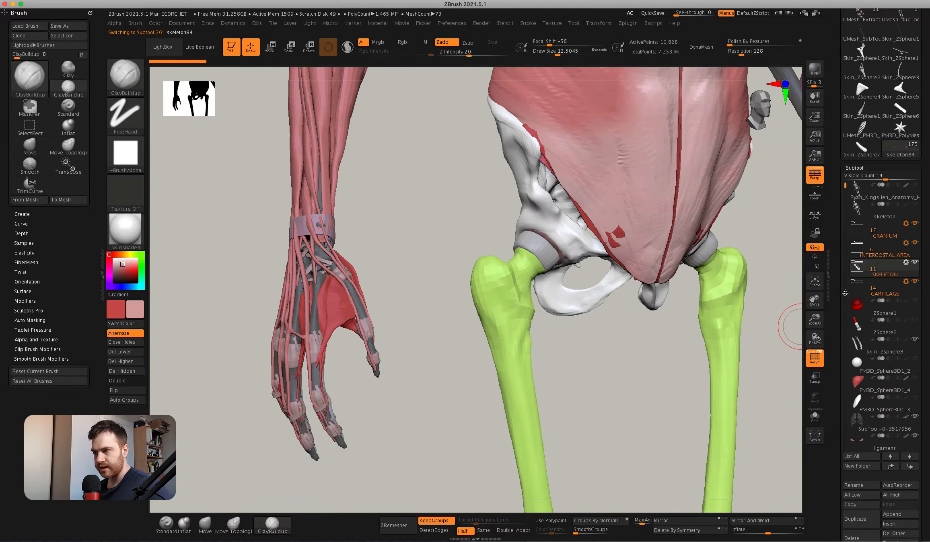
Open the subtool Extract settings and mask the front of the femoral neck and upper shaft on both femurs.
{"action": "left_click_drag", "start_coordinate": [836, 284], "coordinate": [838, 230]}
{"action": "left_click", "coordinate": [859, 217]}
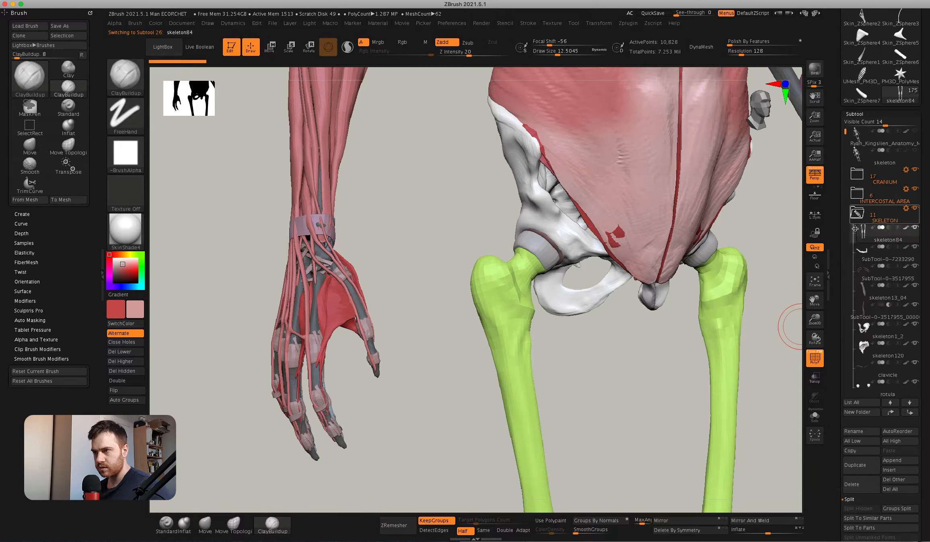
{"action": "scroll", "coordinate": [844, 320], "scroll_direction": "down", "scroll_amount": 10}
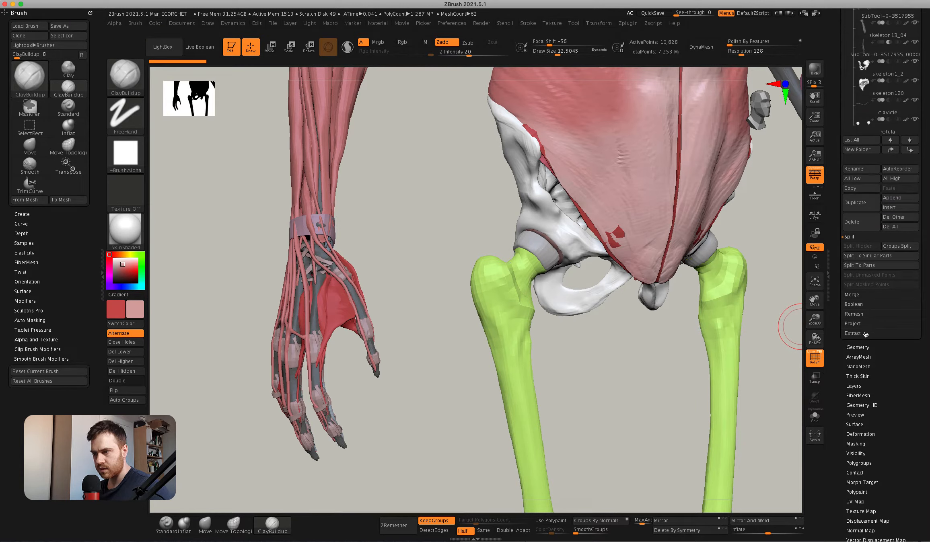
{"action": "left_click", "coordinate": [865, 334]}
{"action": "mouse_move", "coordinate": [531, 281]}
{"action": "right_mouse_down"}
{"action": "mouse_move", "coordinate": [499, 278]}
{"action": "mouse_move", "coordinate": [534, 301]}
{"action": "right_mouse_up"}
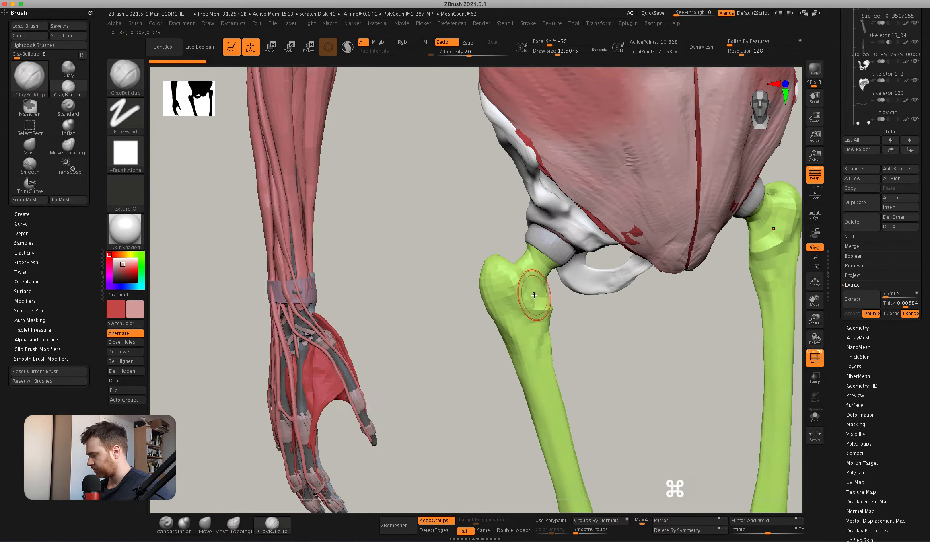
{"action": "mouse_move", "coordinate": [515, 274]}
{"action": "left_mouse_down", "text": "super"}
{"action": "mouse_move", "coordinate": [523, 282]}
{"action": "mouse_move", "coordinate": [531, 261]}
{"action": "mouse_move", "coordinate": [531, 336]}
{"action": "left_mouse_up", "text": "super"}
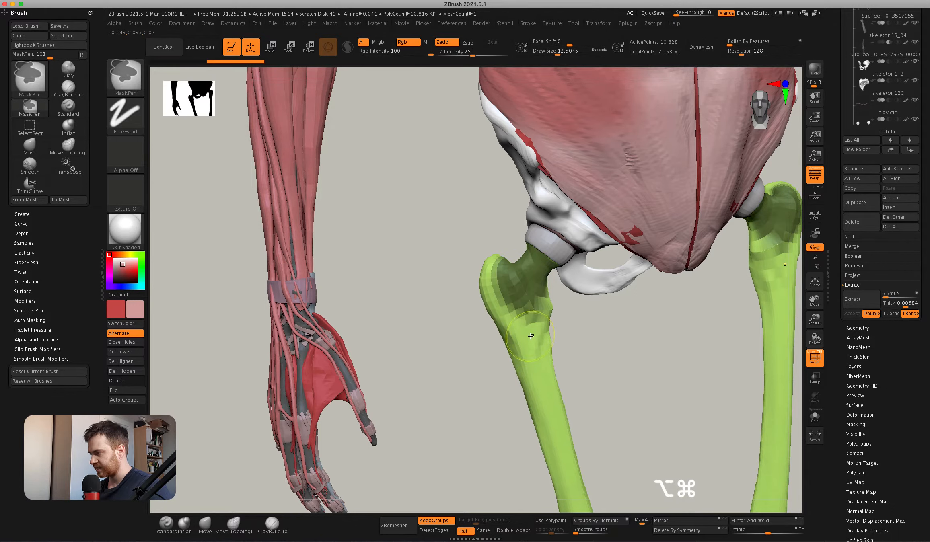
Preview an extraction of the masked femur area at a thickness of 0.00684, inspecting it from the side.
{"action": "left_click", "coordinate": [853, 304]}
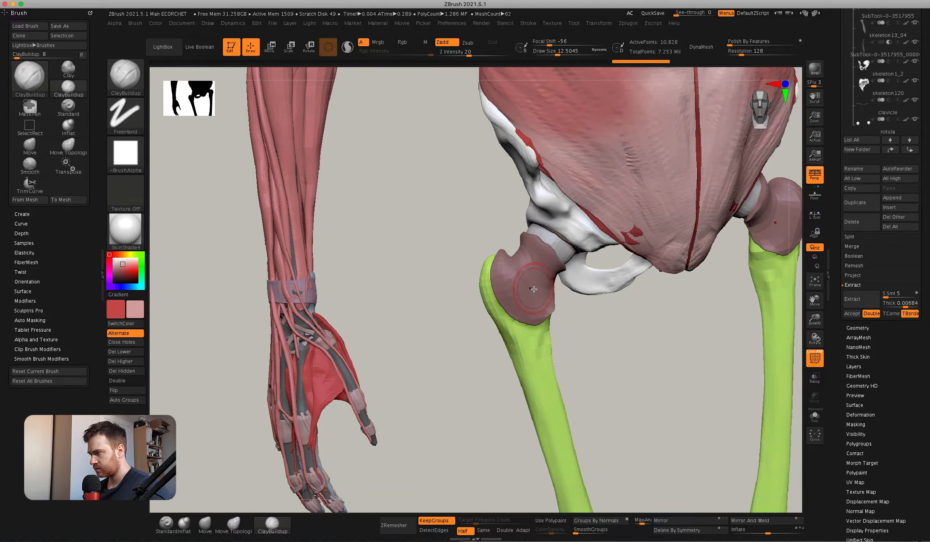
{"action": "mouse_move", "coordinate": [544, 286]}
{"action": "right_mouse_down"}
{"action": "mouse_move", "coordinate": [584, 286]}
{"action": "mouse_move", "coordinate": [546, 286]}
{"action": "right_mouse_up"}
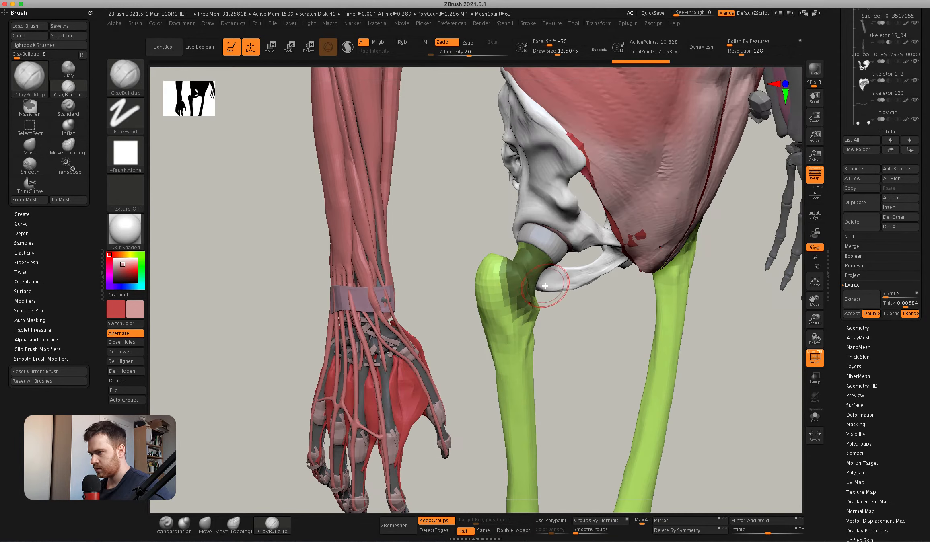
{"action": "left_click", "coordinate": [874, 299]}
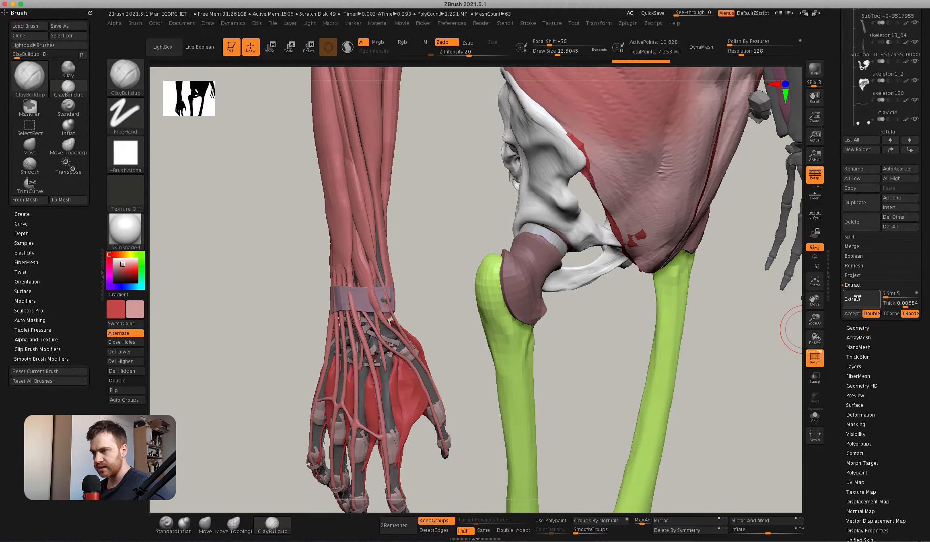
Reduce the extraction thickness to 0.00178 and preview the masked femur area's extraction again.
{"action": "mouse_move", "coordinate": [594, 342]}
{"action": "right_mouse_down", "text": "super"}
{"action": "mouse_move", "coordinate": [539, 332]}
{"action": "mouse_move", "coordinate": [600, 331]}
{"action": "right_mouse_up", "text": "super"}
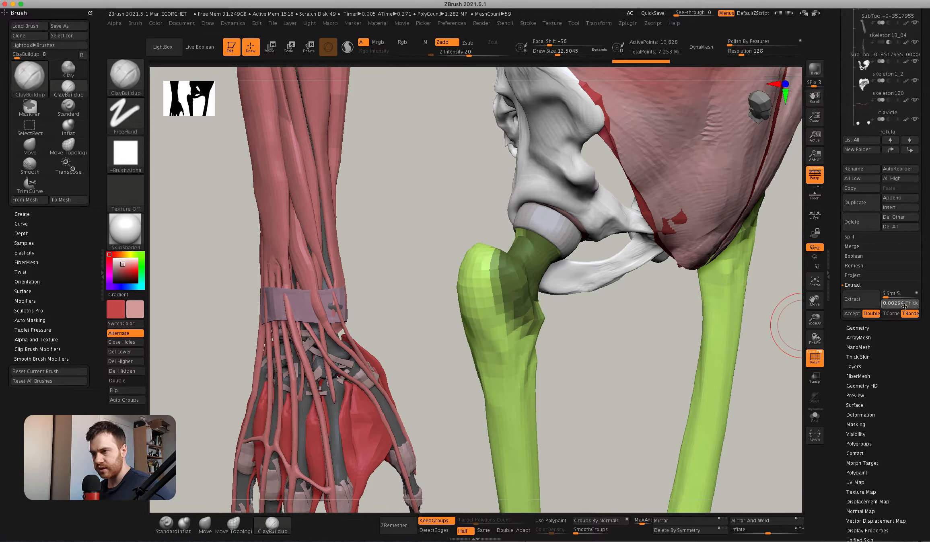
{"action": "left_click", "coordinate": [868, 307]}
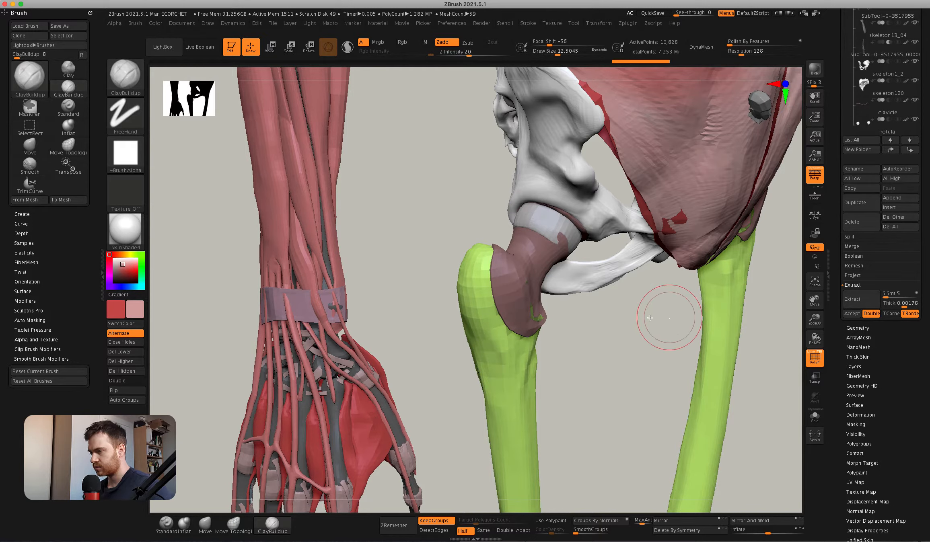
Extract the masked femur area at a thickness of 0.00002 with the Double option off, and accept it as a new subtool.
{"action": "key", "text": "Return"}
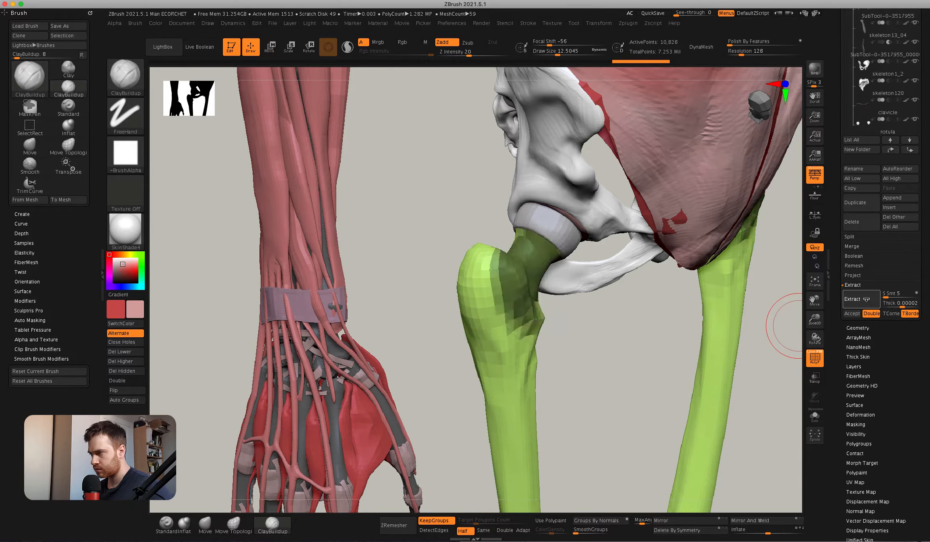
{"action": "left_click", "coordinate": [865, 300]}
{"action": "left_click", "coordinate": [852, 313]}
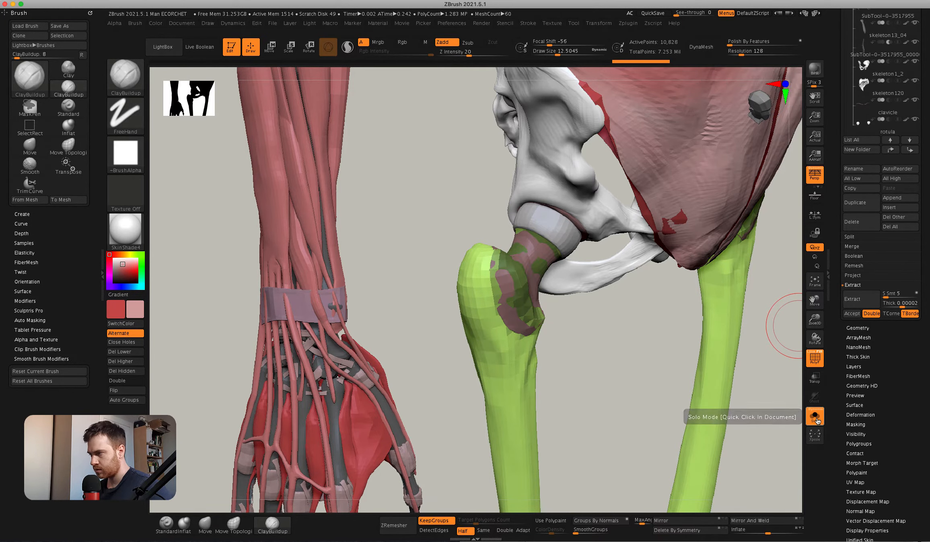
{"action": "left_click", "coordinate": [814, 416]}
{"action": "left_click", "coordinate": [867, 302]}
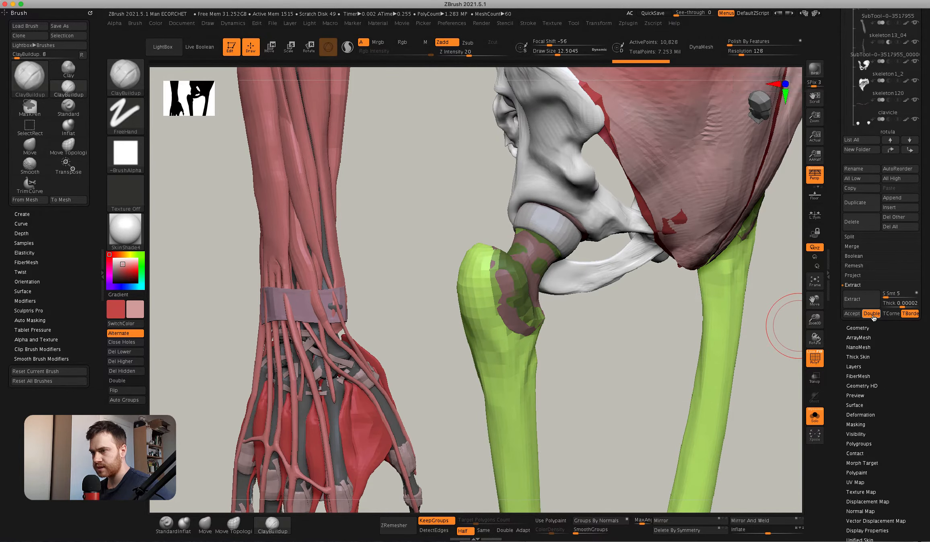
{"action": "left_click", "coordinate": [872, 314]}
{"action": "left_click", "coordinate": [857, 309]}
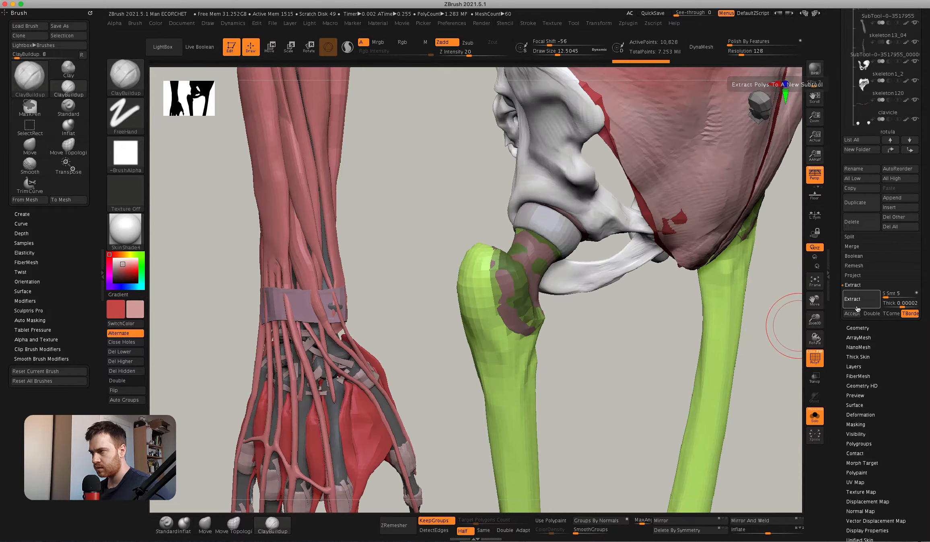
{"action": "left_click", "coordinate": [851, 314]}
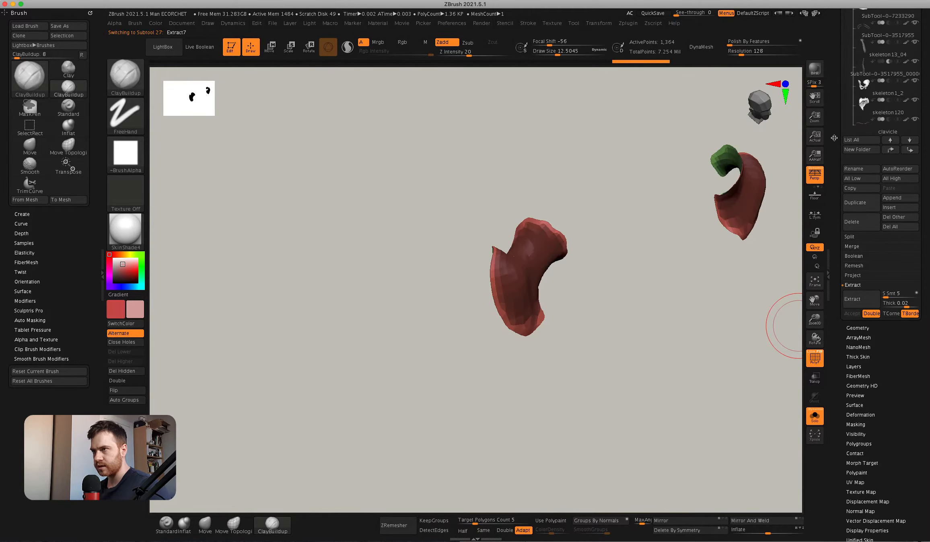
Isolate the extracted hip ligament and examine its front and back surfaces with and without the polygroup display.
{"action": "left_click_drag", "start_coordinate": [837, 90], "coordinate": [834, 170]}
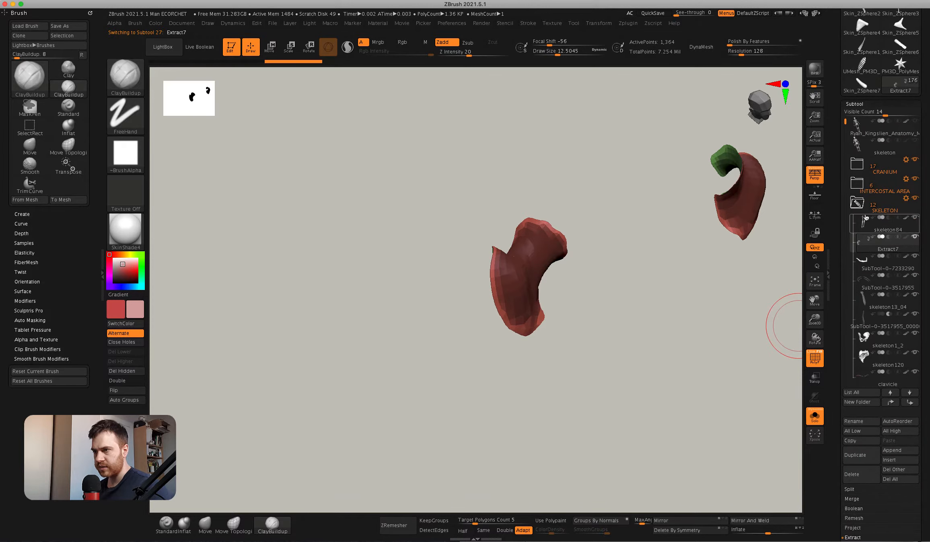
{"action": "left_click_drag", "start_coordinate": [604, 323], "coordinate": [704, 330]}
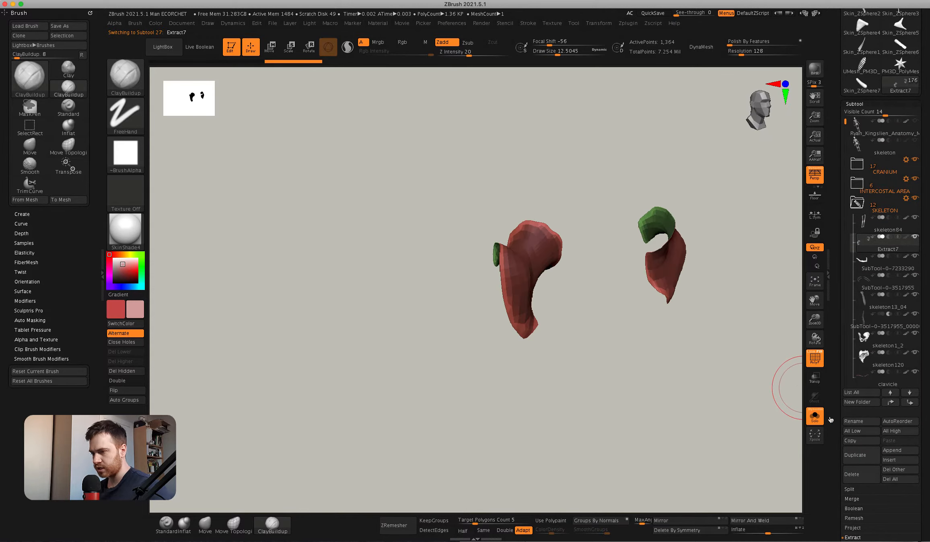
{"action": "left_click", "coordinate": [815, 416]}
{"action": "left_click", "coordinate": [814, 417]}
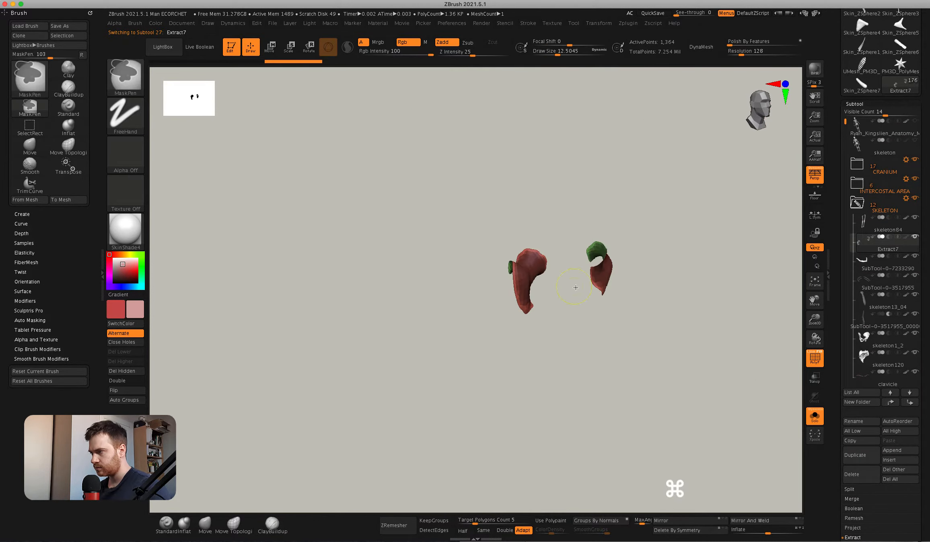
{"action": "mouse_move", "coordinate": [579, 287]}
{"action": "left_mouse_down"}
{"action": "mouse_move", "coordinate": [596, 284]}
{"action": "mouse_move", "coordinate": [625, 309]}
{"action": "mouse_move", "coordinate": [550, 308]}
{"action": "left_mouse_up"}
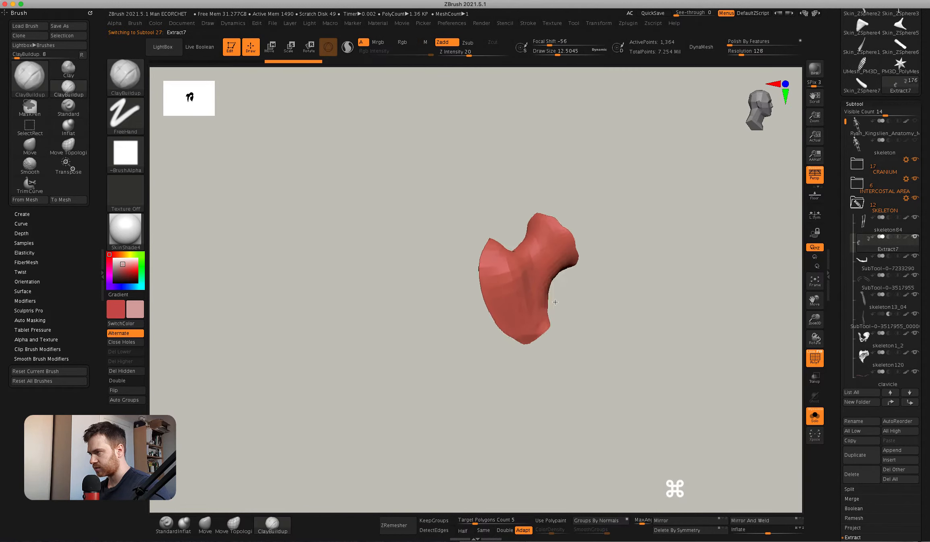
{"action": "right_click_drag", "start_coordinate": [550, 307], "coordinate": [591, 315], "text": "ctrl"}
{"action": "mouse_move", "coordinate": [591, 315]}
{"action": "left_mouse_down"}
{"action": "mouse_move", "coordinate": [660, 281]}
{"action": "mouse_move", "coordinate": [212, 440]}
{"action": "left_mouse_up"}
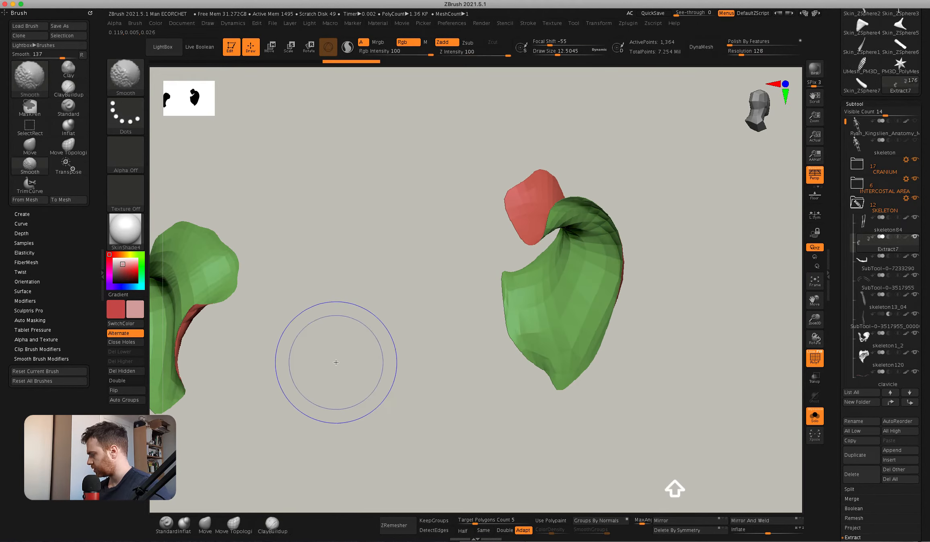
{"action": "key", "text": "shift+f"}
{"action": "mouse_move", "coordinate": [394, 338]}
{"action": "left_mouse_down", "text": "shift"}
{"action": "mouse_move", "coordinate": [365, 338]}
{"action": "mouse_move", "coordinate": [446, 318]}
{"action": "mouse_move", "coordinate": [494, 278]}
{"action": "left_mouse_up", "text": "shift"}
{"action": "right_click_drag", "start_coordinate": [495, 279], "coordinate": [277, 442]}
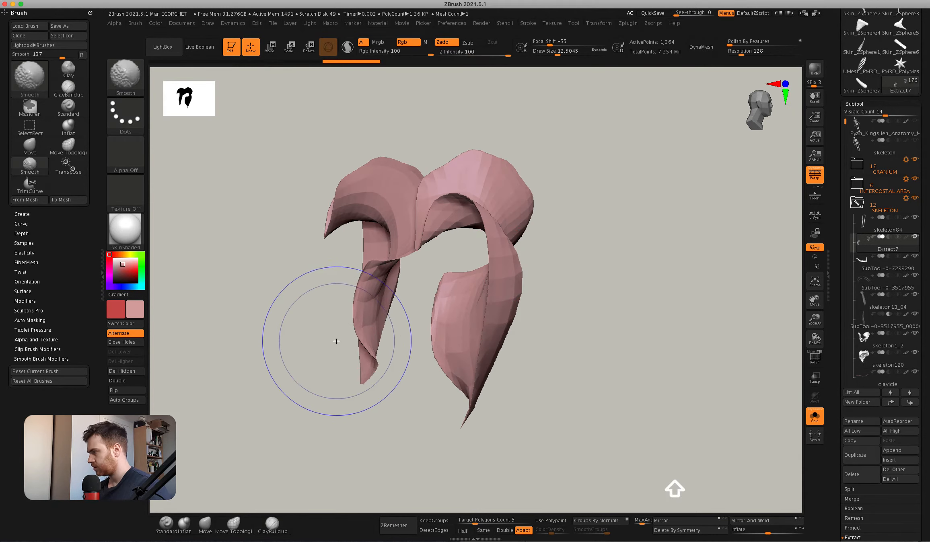
{"action": "key", "text": "shift+f"}
Keep only the outer polygroup of the extracted ligament and delete its hidden inner layer.
{"action": "right_click_drag", "start_coordinate": [336, 333], "coordinate": [514, 278], "text": "shift+super"}
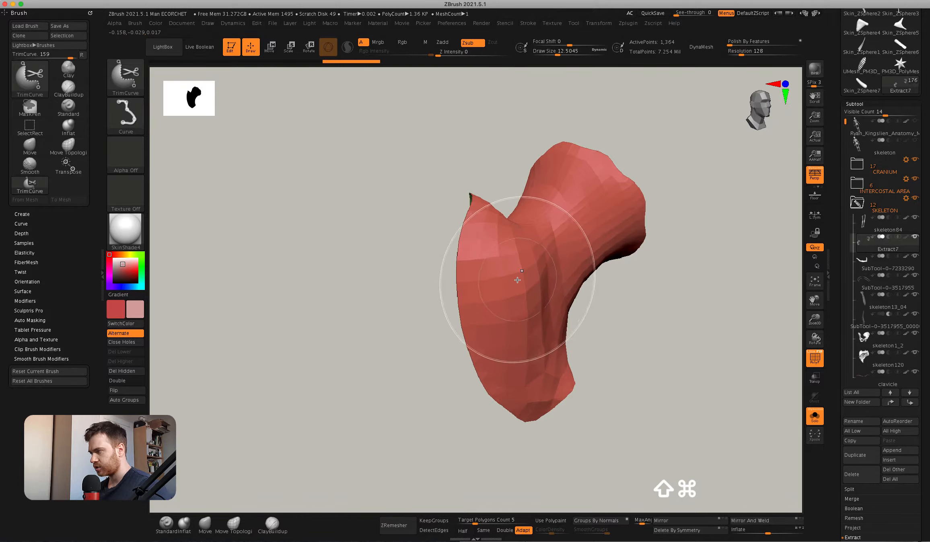
{"action": "mouse_move", "coordinate": [518, 281]}
{"action": "right_mouse_down"}
{"action": "mouse_move", "coordinate": [603, 290]}
{"action": "mouse_move", "coordinate": [581, 214]}
{"action": "right_mouse_up"}
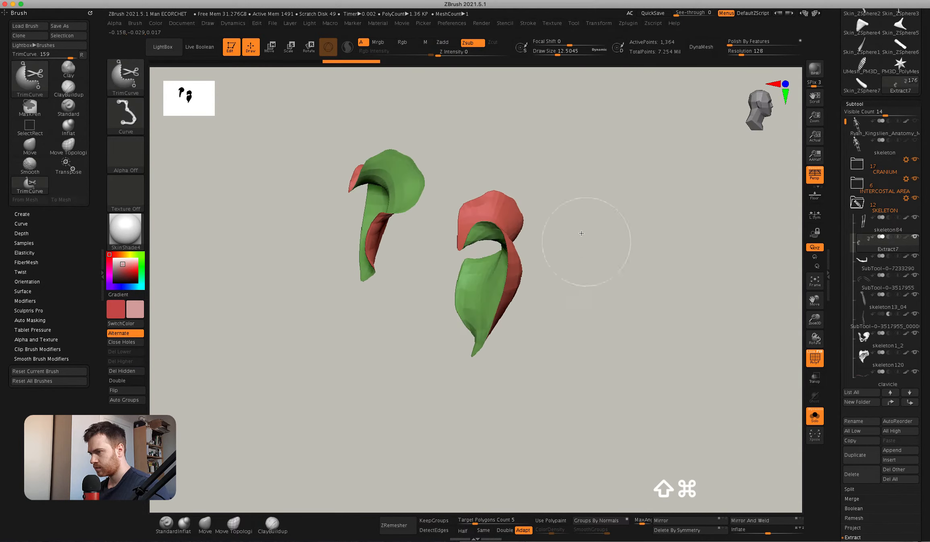
{"action": "left_click", "coordinate": [815, 416], "text": "super"}
{"action": "right_click_drag", "start_coordinate": [648, 358], "coordinate": [567, 284], "text": "super"}
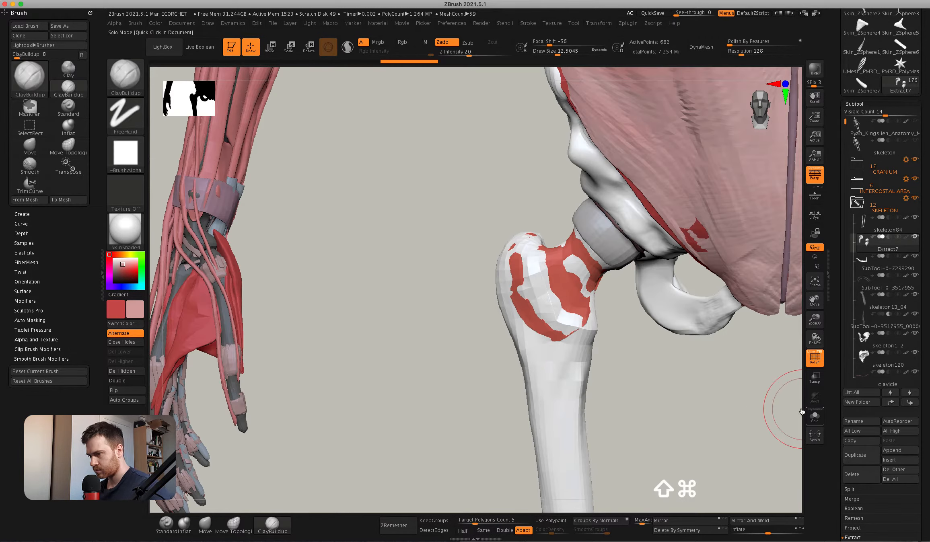
{"action": "left_click", "coordinate": [815, 416]}
{"action": "mouse_move", "coordinate": [701, 358]}
{"action": "right_mouse_down"}
{"action": "mouse_move", "coordinate": [568, 272]}
{"action": "mouse_move", "coordinate": [548, 275]}
{"action": "right_mouse_up"}
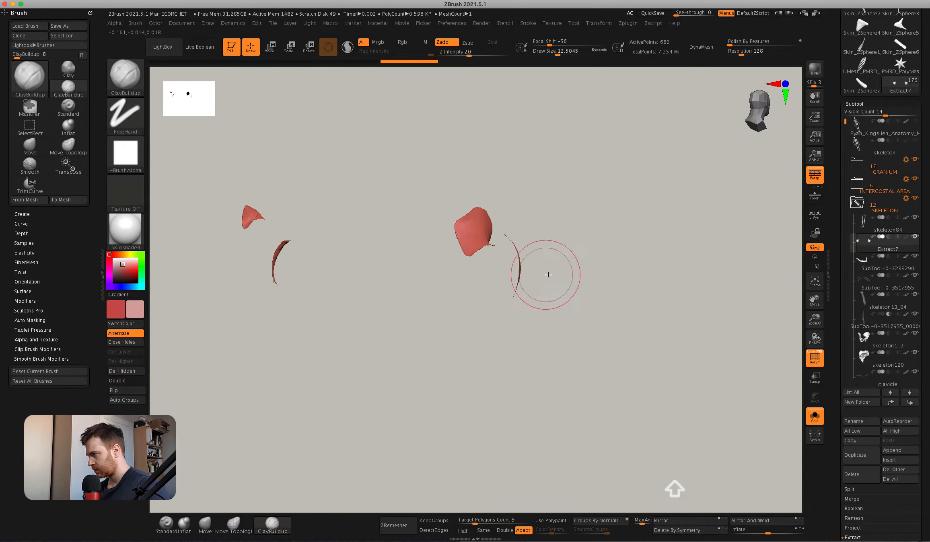
Turn on double-sided display for the single-layer ligament and check it from both sides.
{"action": "left_click", "coordinate": [128, 381]}
{"action": "mouse_move", "coordinate": [442, 322]}
{"action": "right_mouse_down"}
{"action": "mouse_move", "coordinate": [496, 289]}
{"action": "mouse_move", "coordinate": [307, 349]}
{"action": "right_mouse_up"}
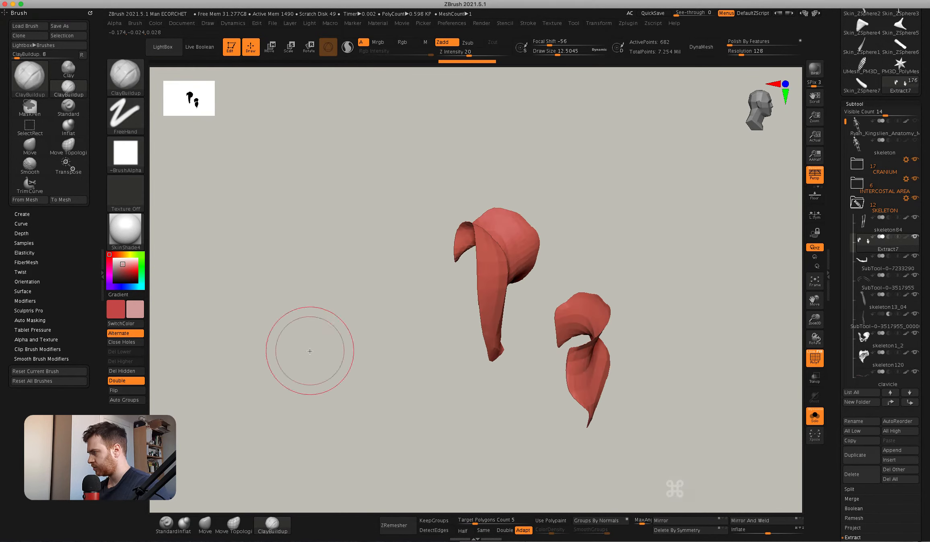
{"action": "right_click_drag", "start_coordinate": [185, 362], "coordinate": [684, 398]}
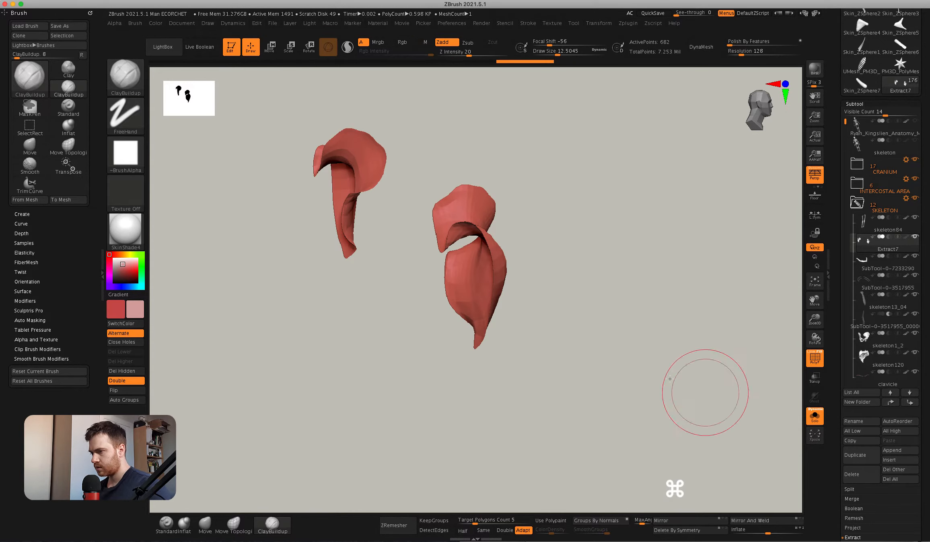
Show the whole figure again and inflate the ligament surface slightly so it sits over the femur.
{"action": "left_click", "coordinate": [815, 416]}
{"action": "mouse_move", "coordinate": [644, 330]}
{"action": "right_mouse_down"}
{"action": "mouse_move", "coordinate": [577, 297]}
{"action": "mouse_move", "coordinate": [708, 484]}
{"action": "right_mouse_up"}
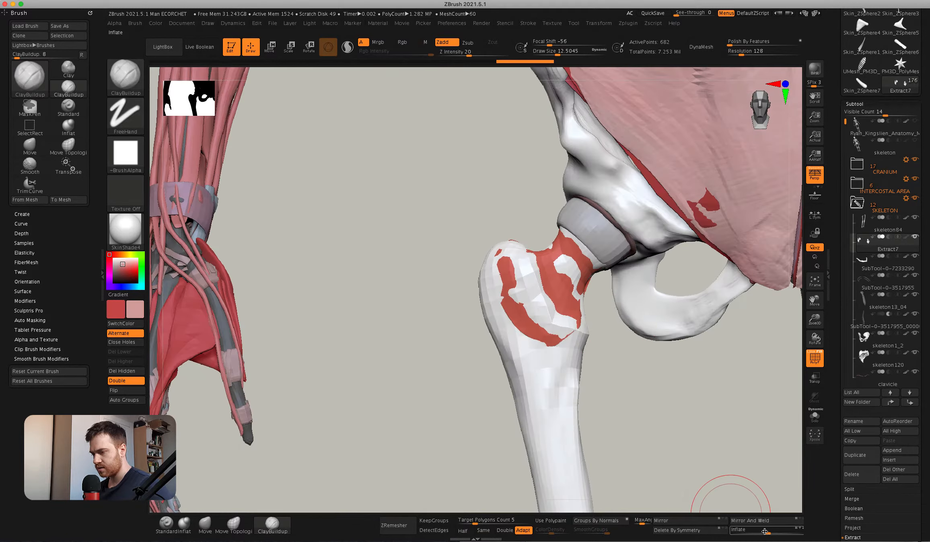
{"action": "left_click_drag", "start_coordinate": [769, 533], "coordinate": [767, 533]}
{"action": "left_click_drag", "start_coordinate": [746, 489], "coordinate": [602, 322]}
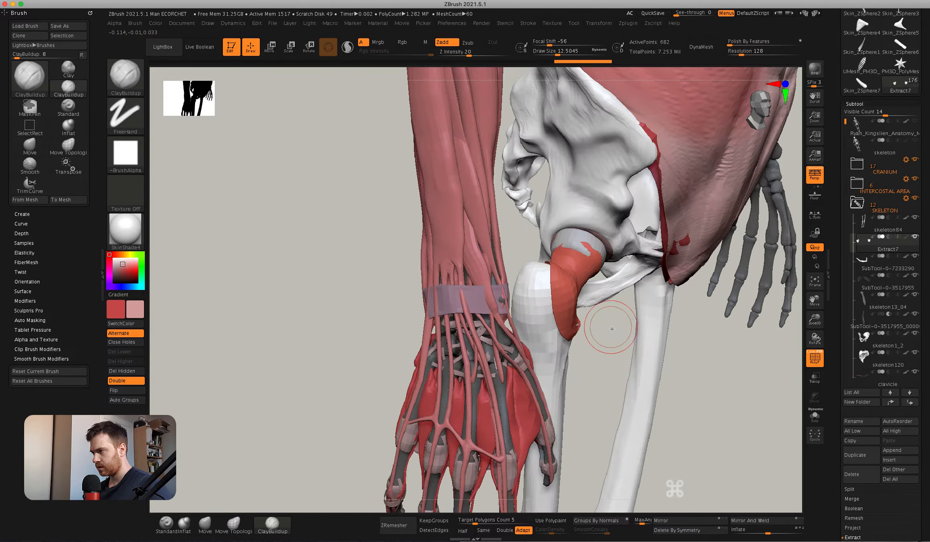
Adjust the ligament surface around the femoral neck and upper shaft with the Move Topological brush.
{"action": "left_click", "coordinate": [223, 532]}
{"action": "right_click_drag", "start_coordinate": [537, 279], "coordinate": [546, 278]}
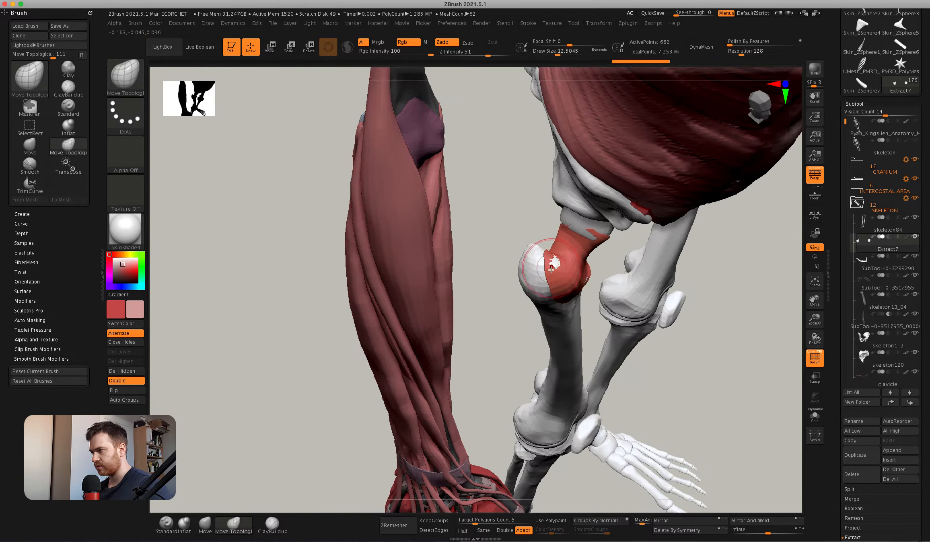
{"action": "right_click_drag", "start_coordinate": [557, 224], "coordinate": [573, 236]}
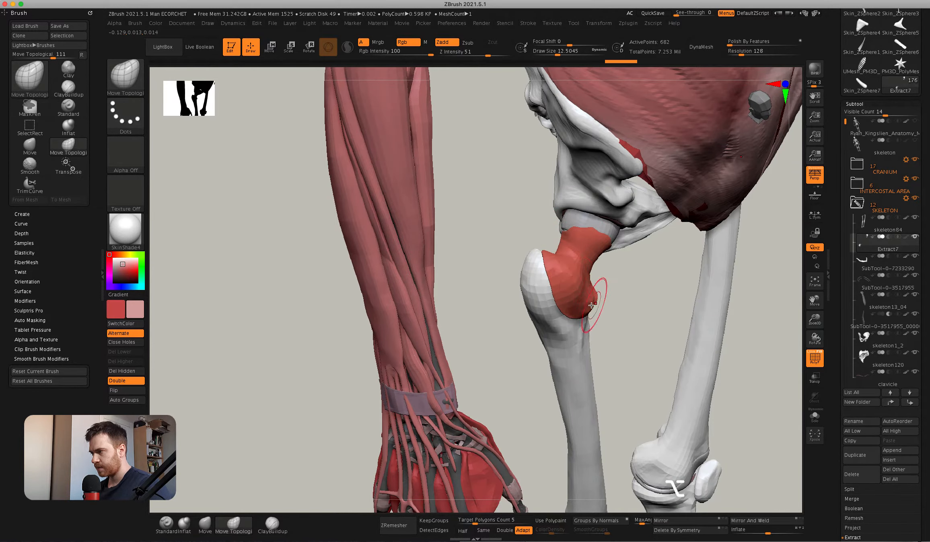
Review the ligament on the whole figure and delete its extracted subtool permanently.
{"action": "right_click_drag", "start_coordinate": [592, 306], "coordinate": [561, 223], "text": "super"}
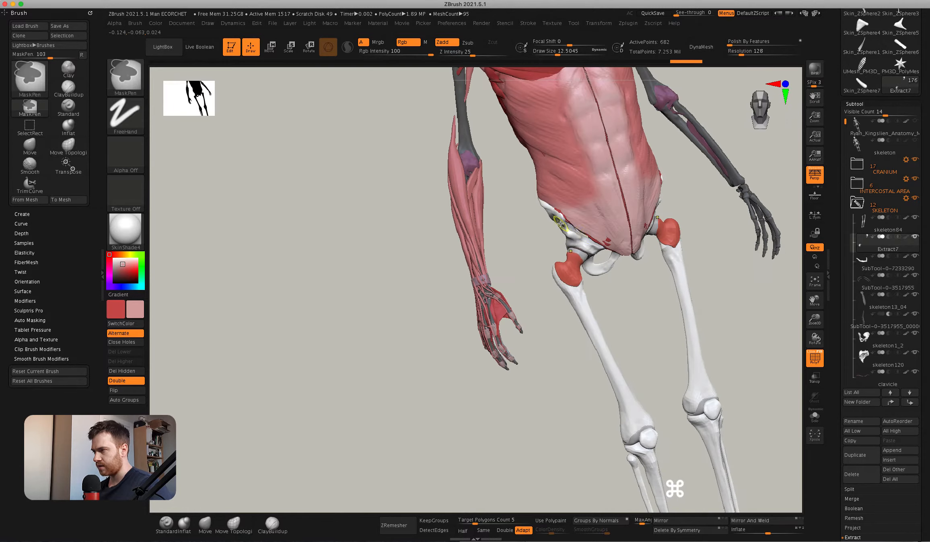
{"action": "right_click_drag", "start_coordinate": [605, 278], "coordinate": [691, 329]}
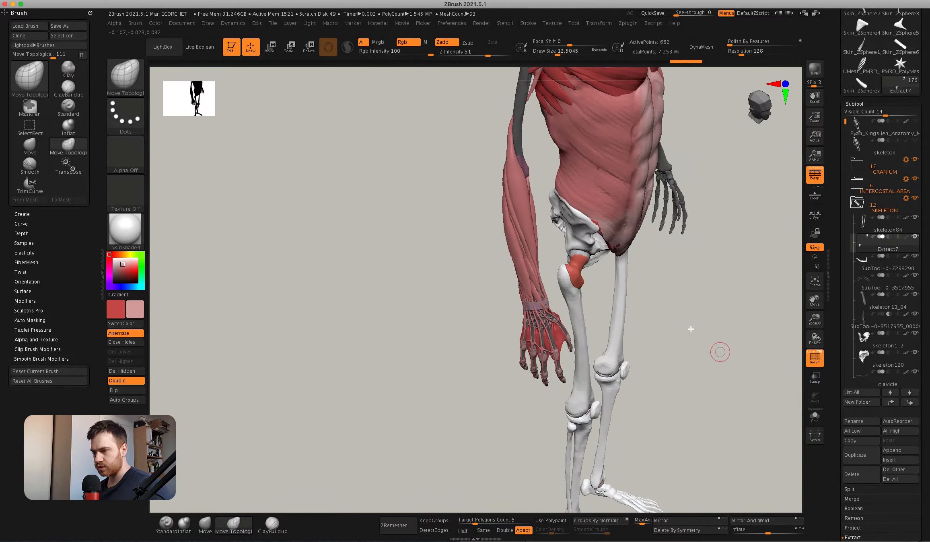
{"action": "left_click", "coordinate": [869, 477]}
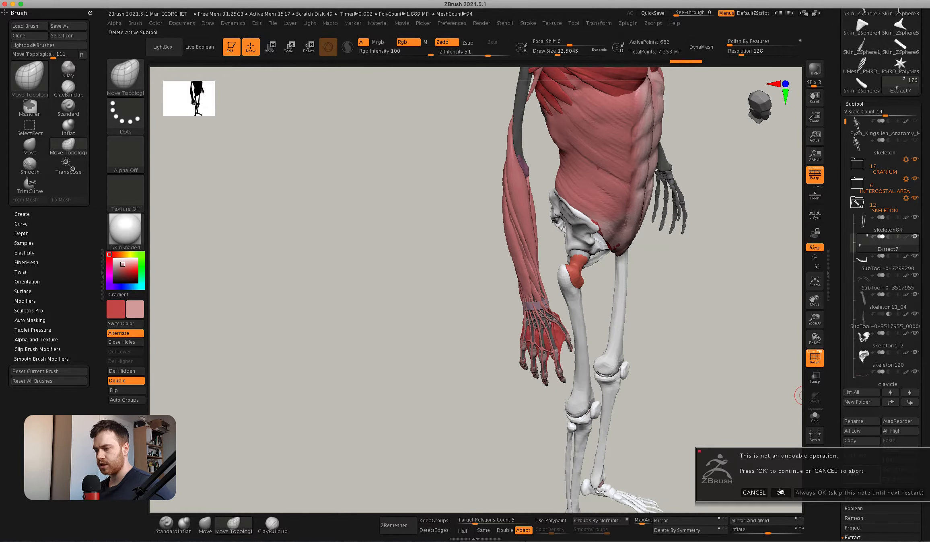
{"action": "left_click", "coordinate": [780, 492]}
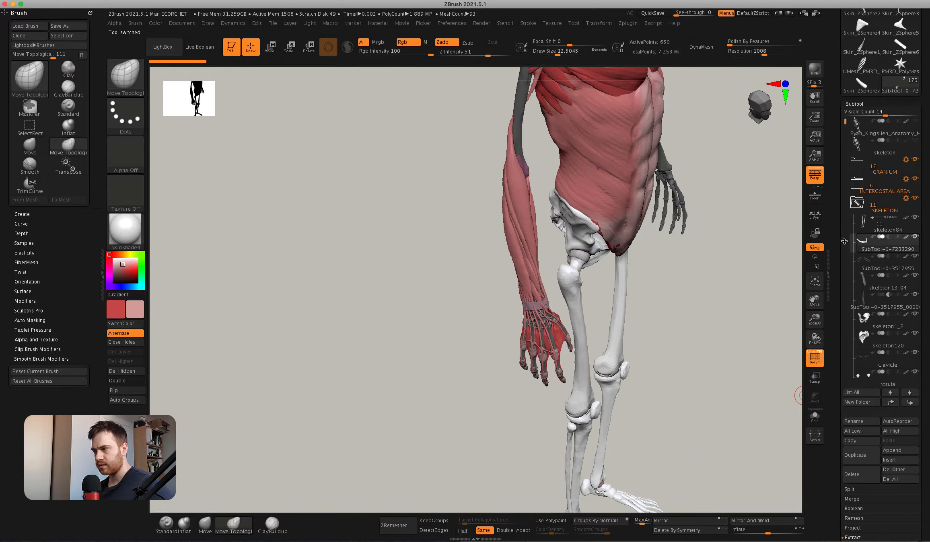
Select the leg bone subtool skeleton84 and duplicate it.
{"action": "left_click", "coordinate": [859, 232]}
{"action": "left_click_drag", "start_coordinate": [702, 343], "coordinate": [666, 347]}
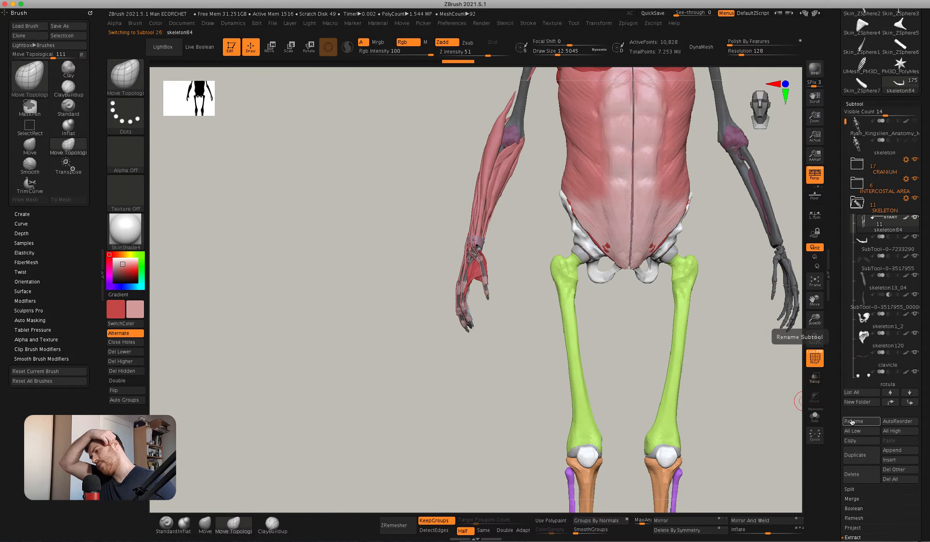
{"action": "left_click", "coordinate": [866, 458]}
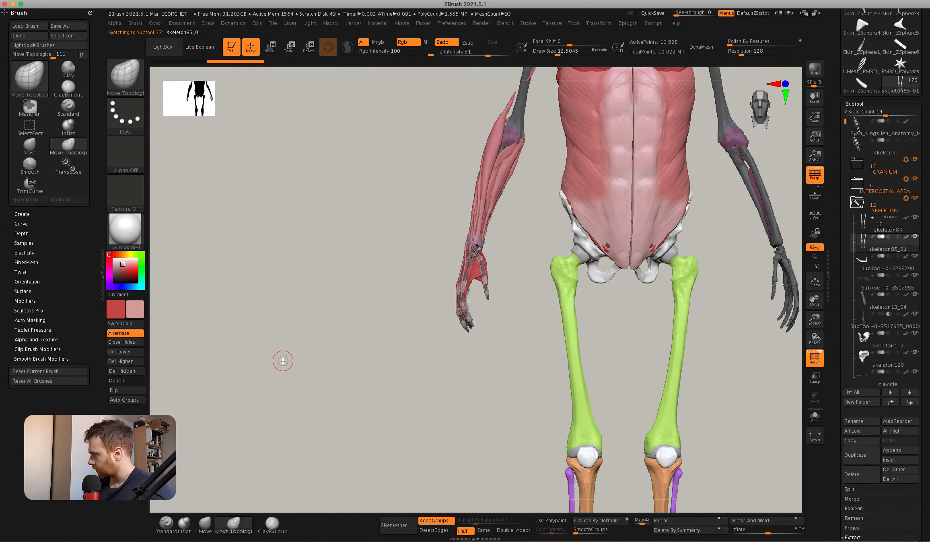
Check the duplicated leg bones' subdivision levels and delete the higher and lower ones.
{"action": "key", "text": "shift"}
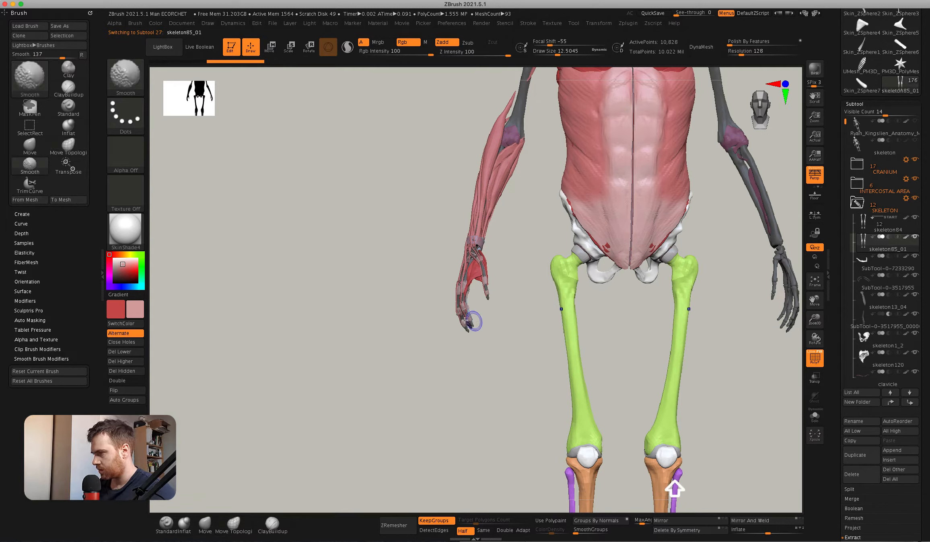
{"action": "key", "text": "d"}
{"action": "key", "text": "shift"}
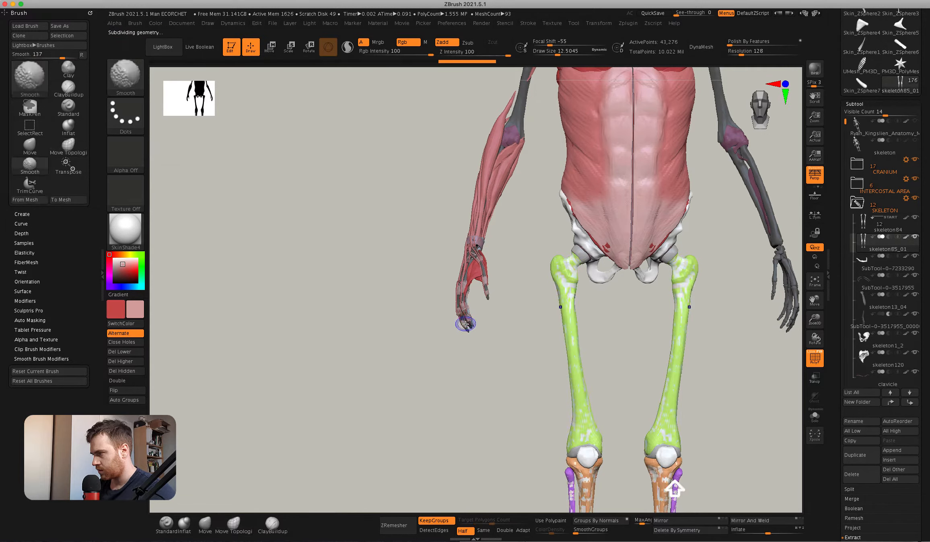
{"action": "left_click", "coordinate": [129, 363]}
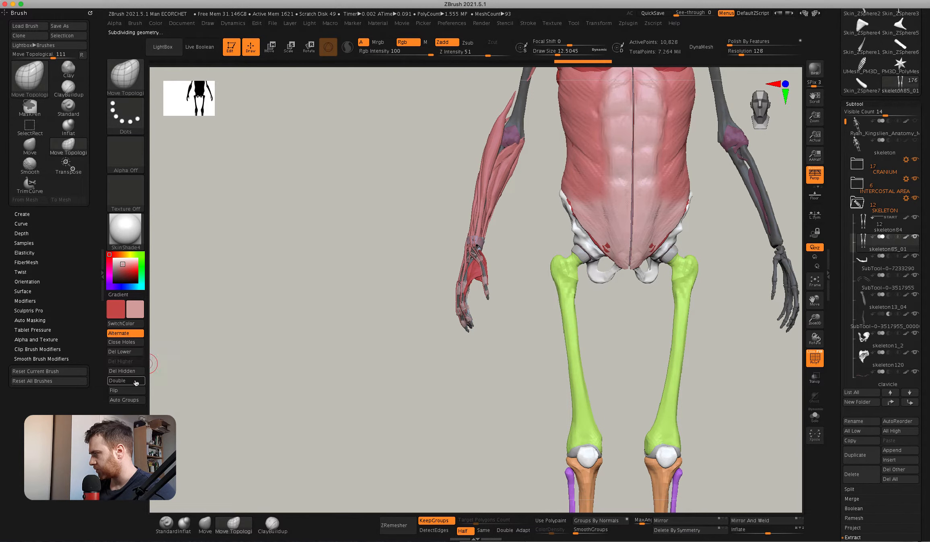
{"action": "left_click", "coordinate": [134, 356]}
{"action": "scroll", "coordinate": [533, 284], "scroll_direction": "up", "scroll_amount": 3, "text": "super"}
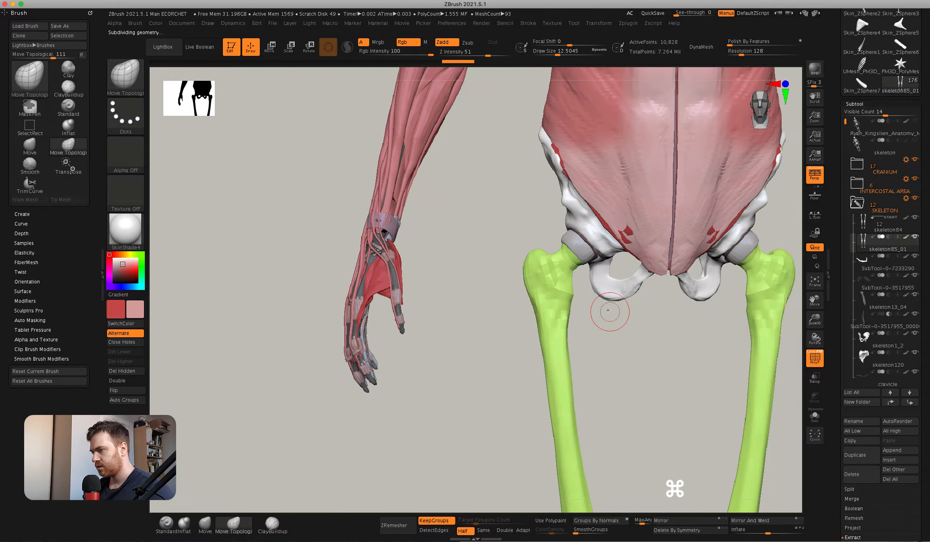
{"action": "left_click_drag", "start_coordinate": [533, 283], "coordinate": [556, 317], "text": "super"}
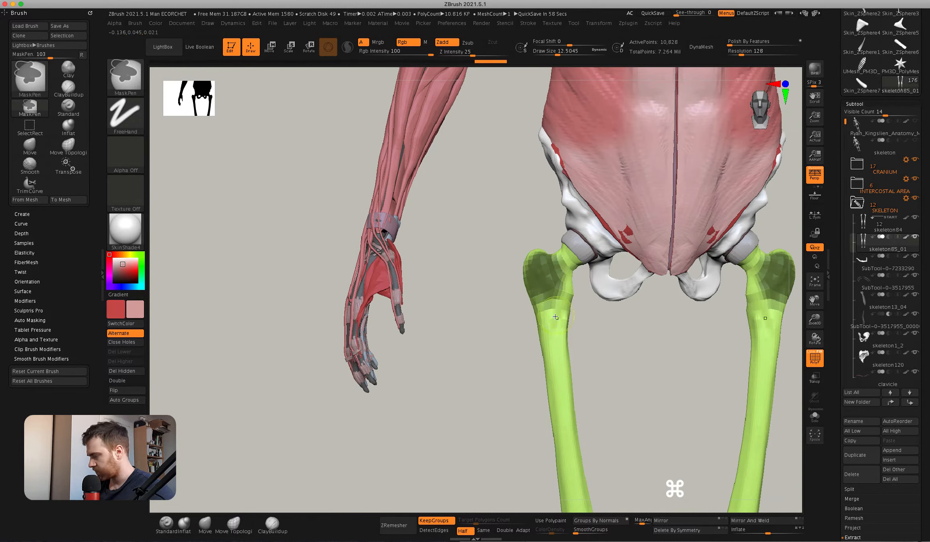
{"action": "key", "text": "super+z"}
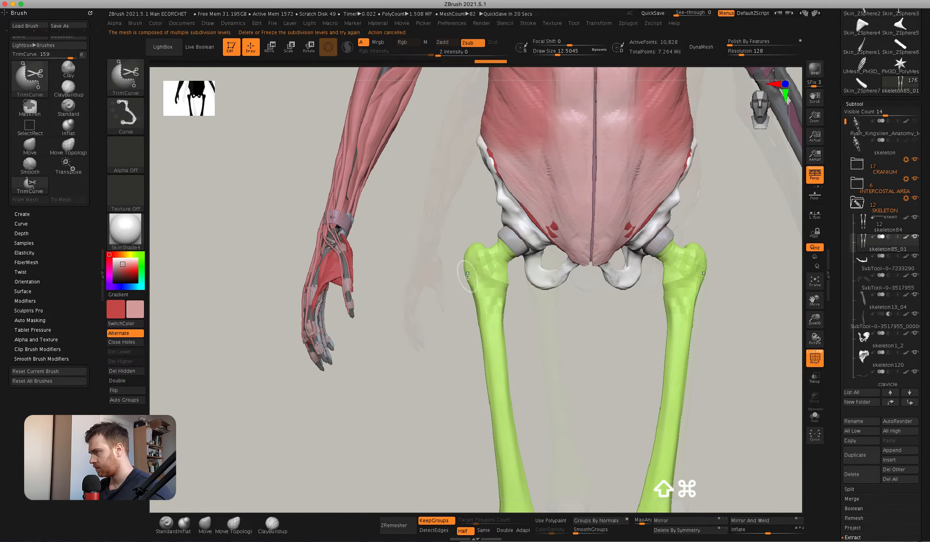
Isolate the upper ends of both duplicated femurs and delete the hidden remainder of the leg bones.
{"action": "mouse_move", "coordinate": [459, 206]}
{"action": "left_mouse_down", "text": "shift+super"}
{"action": "mouse_move", "coordinate": [445, 303]}
{"action": "mouse_move", "coordinate": [534, 326]}
{"action": "mouse_move", "coordinate": [549, 320]}
{"action": "mouse_move", "coordinate": [542, 346]}
{"action": "left_mouse_up", "text": "shift+super"}
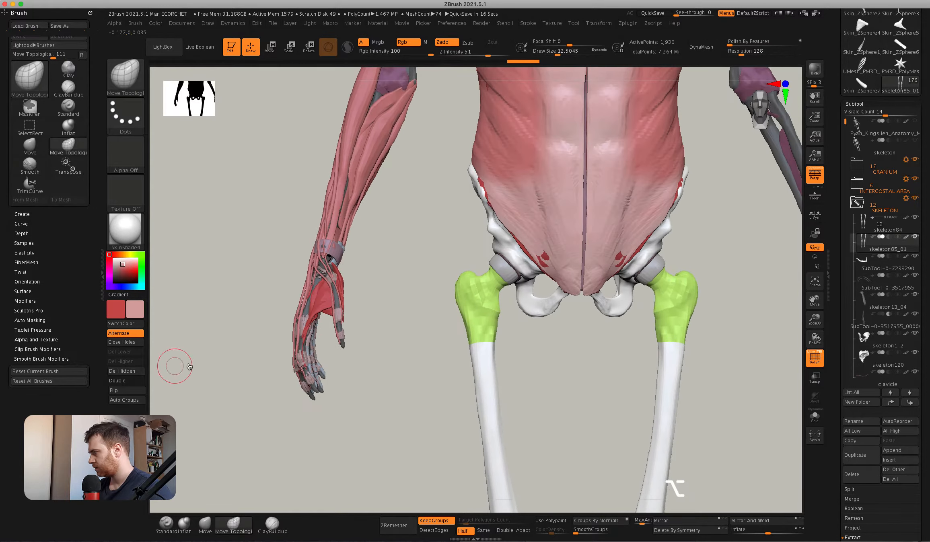
{"action": "left_click", "coordinate": [126, 371]}
{"action": "key", "text": "super+shift"}
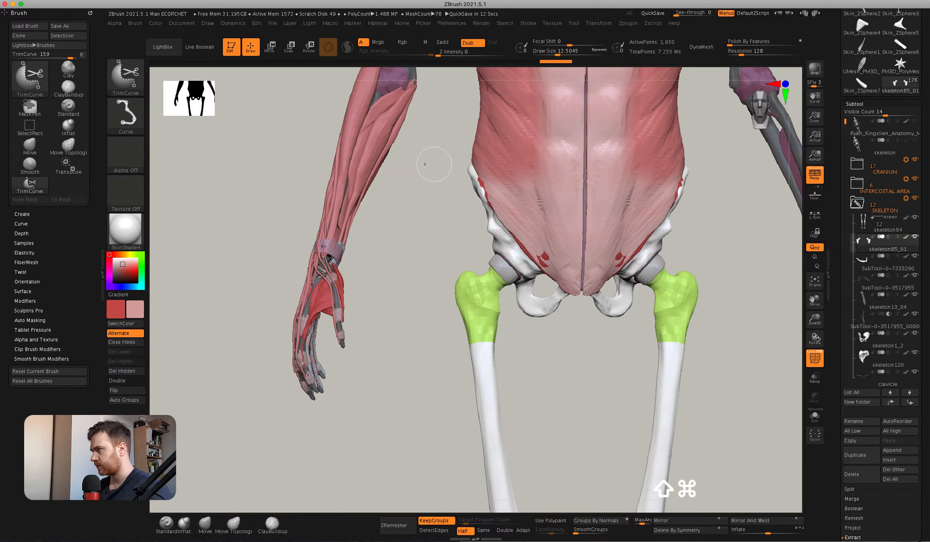
Slice the duplicated femur ends into separate polygroups with SliceCurve strokes beside the greater trochanter and across the upper shaft.
{"action": "left_click", "coordinate": [116, 84]}
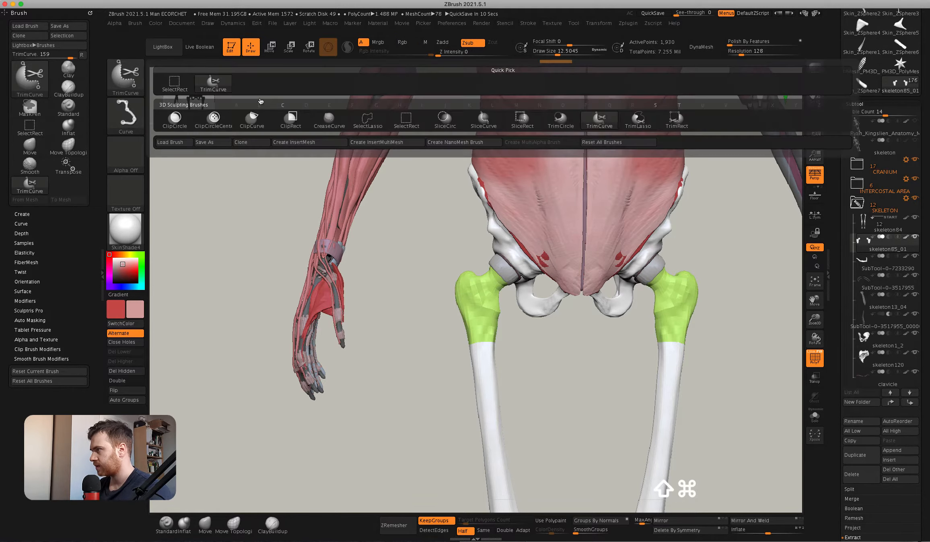
{"action": "left_click", "coordinate": [483, 120]}
{"action": "mouse_move", "coordinate": [493, 330]}
{"action": "left_mouse_down", "text": "shift+super"}
{"action": "mouse_move", "coordinate": [453, 258]}
{"action": "mouse_move", "coordinate": [478, 265]}
{"action": "left_mouse_up", "text": "shift+super"}
{"action": "right_click_drag", "start_coordinate": [477, 265], "coordinate": [520, 306]}
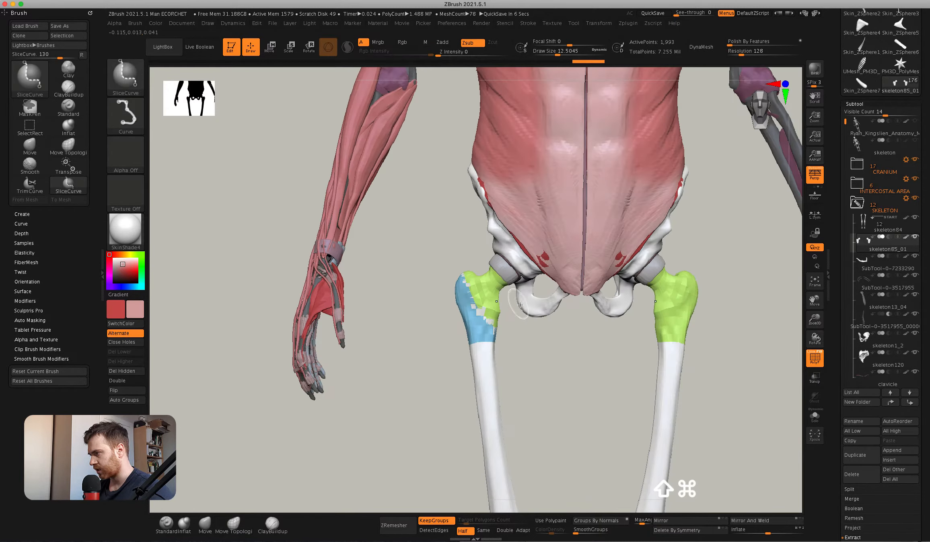
{"action": "left_click_drag", "start_coordinate": [447, 312], "coordinate": [445, 312], "text": "shift+super"}
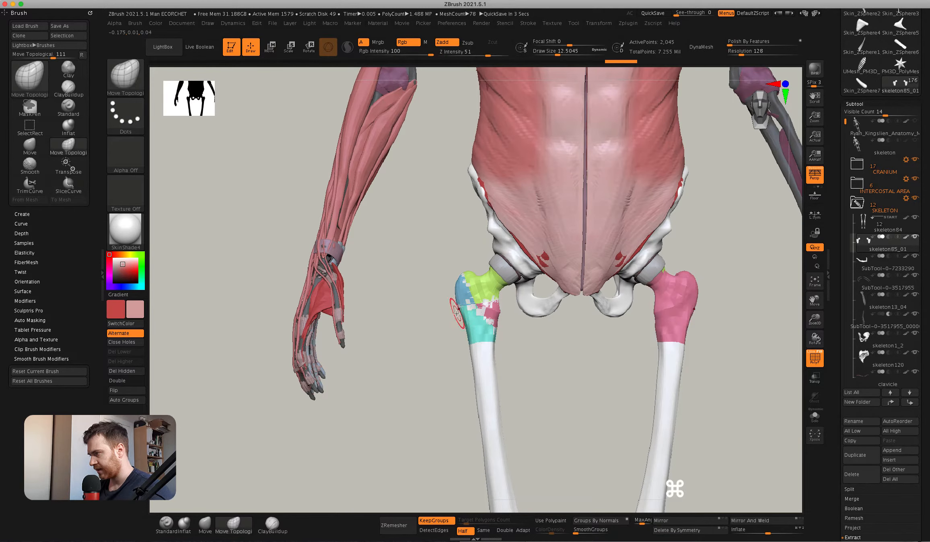
{"action": "right_click_drag", "start_coordinate": [446, 312], "coordinate": [486, 289], "text": "shift"}
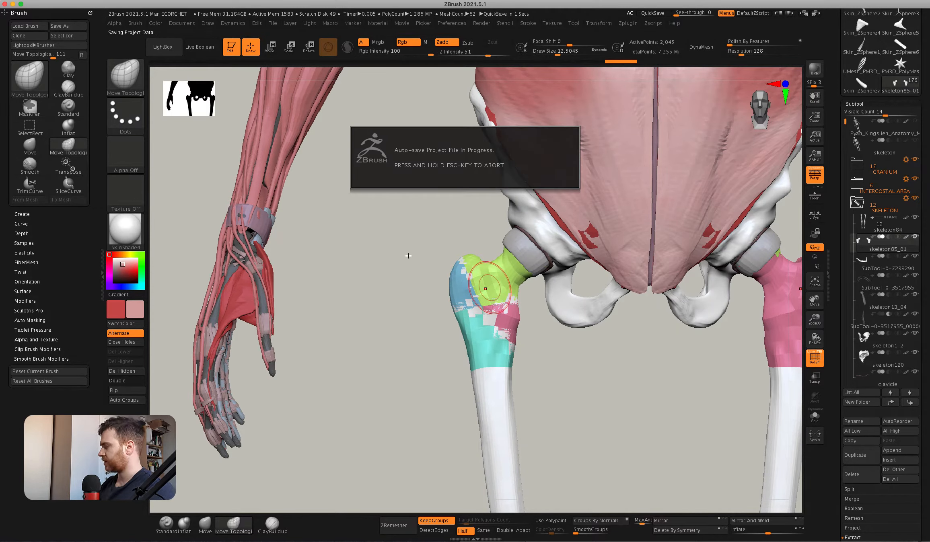
Isolate the femoral neck pieces with double-sided display and delete the hidden rest of the femur ends.
{"action": "key", "text": "shift+super"}
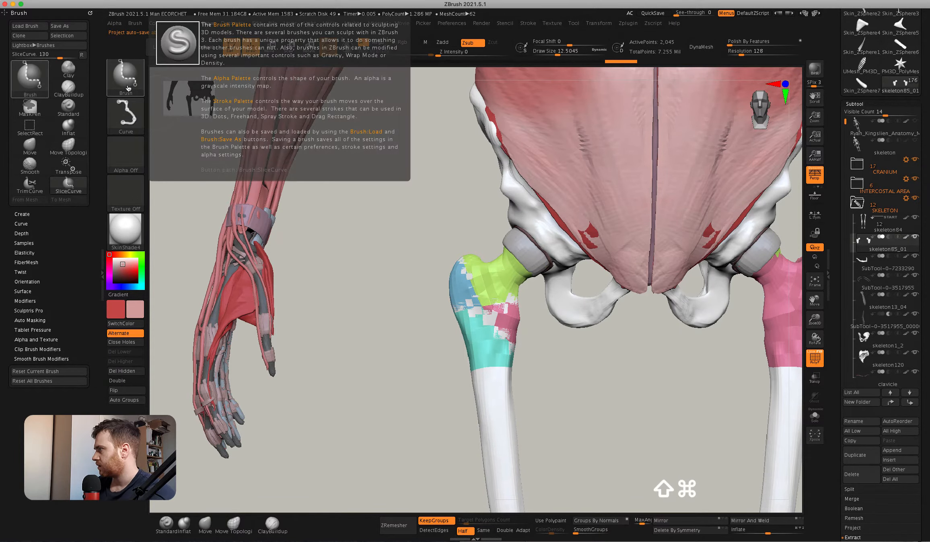
{"action": "mouse_move", "coordinate": [475, 261]}
{"action": "right_mouse_down"}
{"action": "mouse_move", "coordinate": [480, 288]}
{"action": "mouse_move", "coordinate": [503, 282]}
{"action": "mouse_move", "coordinate": [500, 259]}
{"action": "right_mouse_up"}
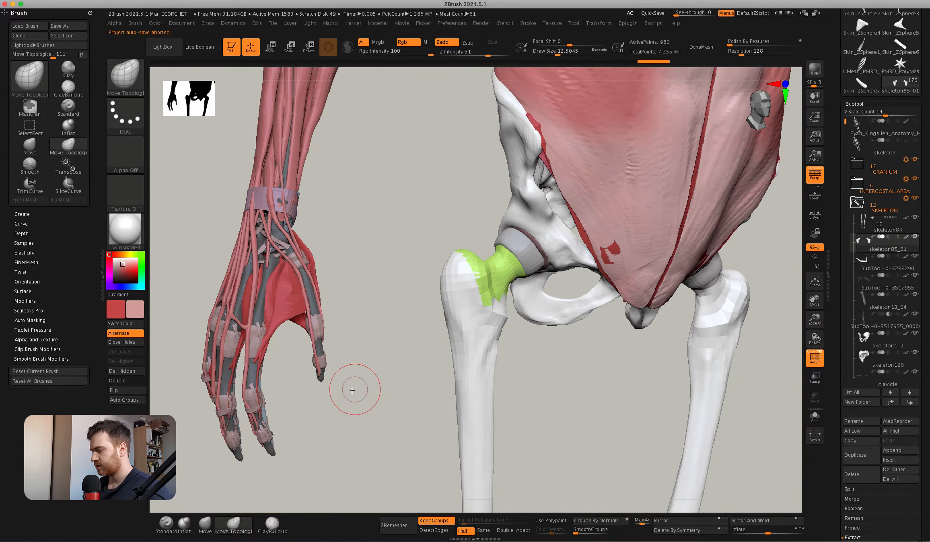
{"action": "left_click", "coordinate": [815, 416]}
{"action": "right_click_drag", "start_coordinate": [714, 386], "coordinate": [535, 262]}
{"action": "left_click", "coordinate": [124, 381]}
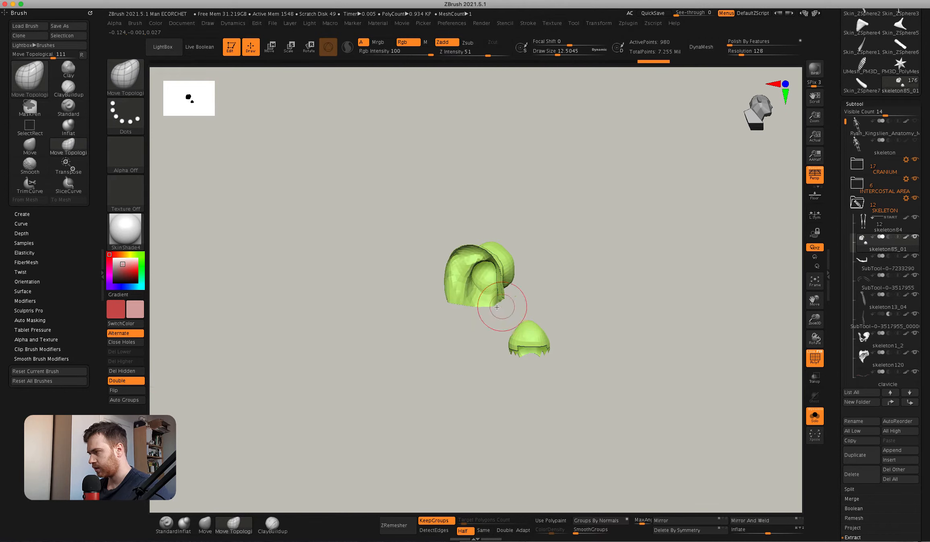
{"action": "right_click_drag", "start_coordinate": [492, 308], "coordinate": [548, 352]}
{"action": "left_click", "coordinate": [814, 416]}
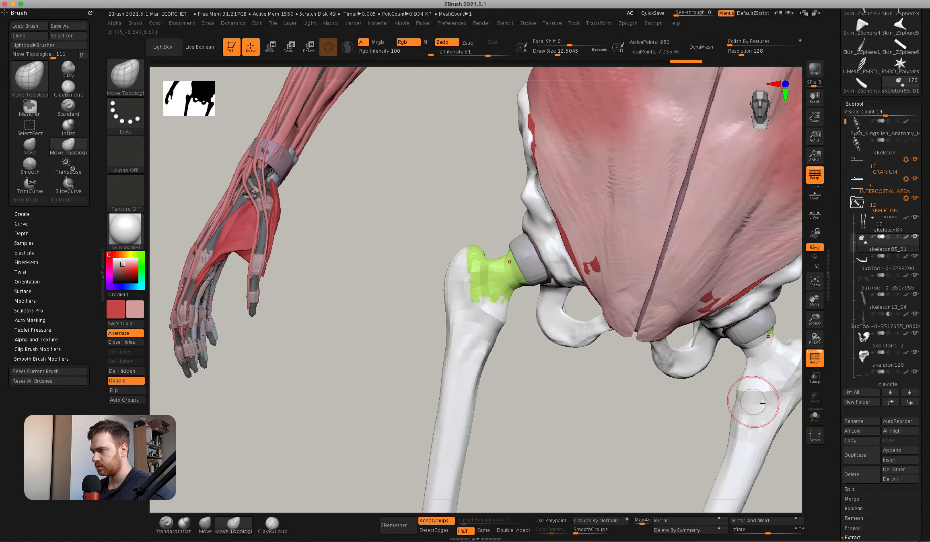
{"action": "right_click_drag", "start_coordinate": [426, 326], "coordinate": [169, 374]}
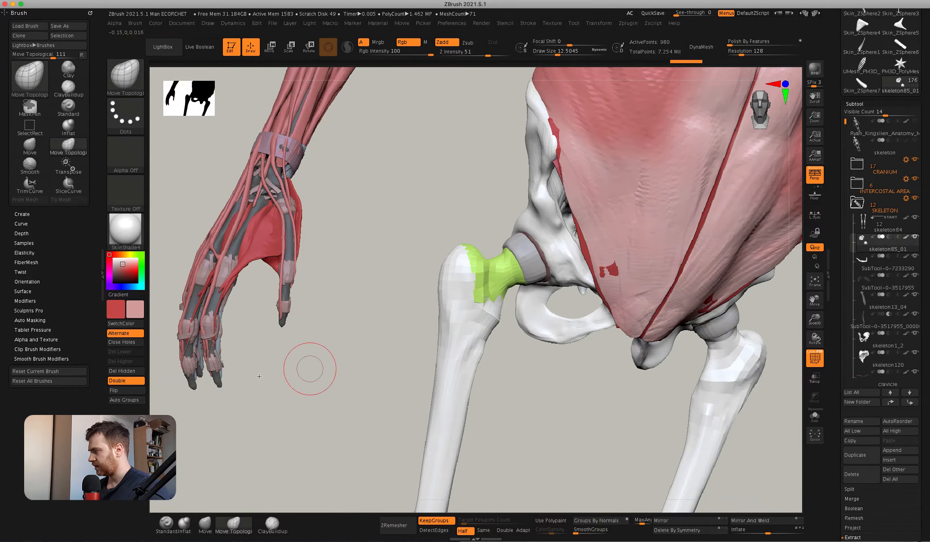
Slice the femoral neck piece again, keep only the patch on the front of the neck and delete the hidden geometry.
{"action": "right_click_drag", "start_coordinate": [468, 295], "coordinate": [491, 225], "text": "shift"}
{"action": "key", "text": "shift+super"}
{"action": "mouse_move", "coordinate": [492, 218]}
{"action": "left_mouse_down", "text": "shift+super"}
{"action": "mouse_move", "coordinate": [508, 280]}
{"action": "mouse_move", "coordinate": [539, 306]}
{"action": "left_mouse_up", "text": "shift+super"}
{"action": "left_click", "coordinate": [486, 274], "text": "shift+super"}
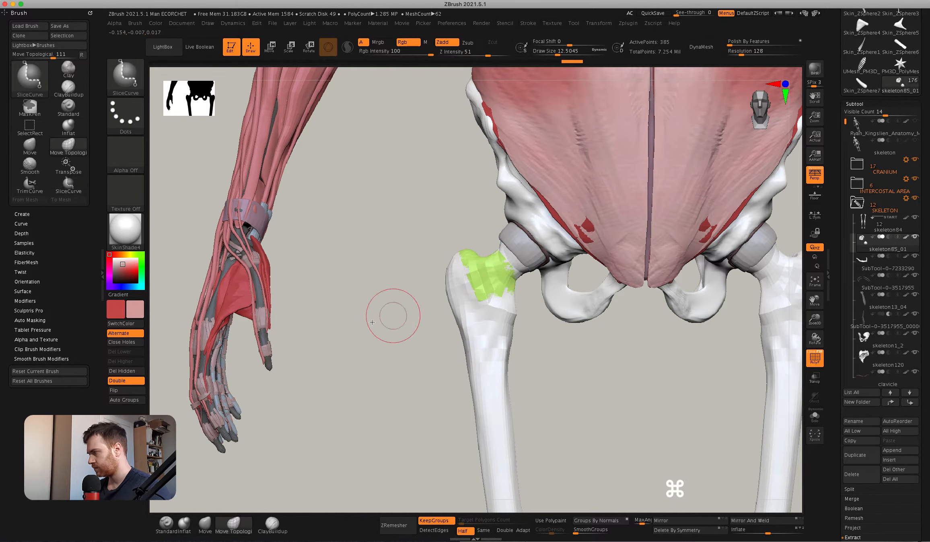
{"action": "left_click", "coordinate": [122, 371]}
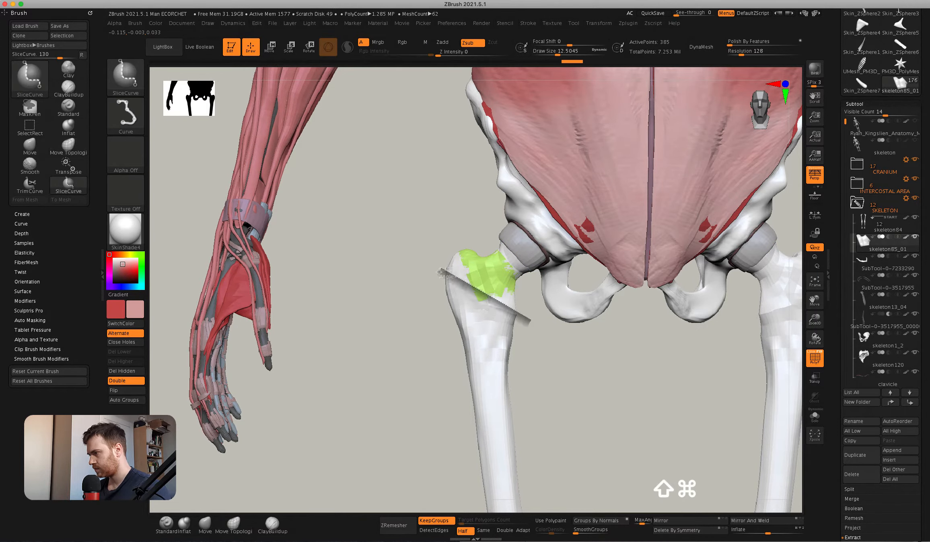
Trim the femoral neck patch further with SliceCurve and show its polygon wireframe.
{"action": "left_click_drag", "start_coordinate": [439, 271], "coordinate": [439, 272], "text": "shift+super"}
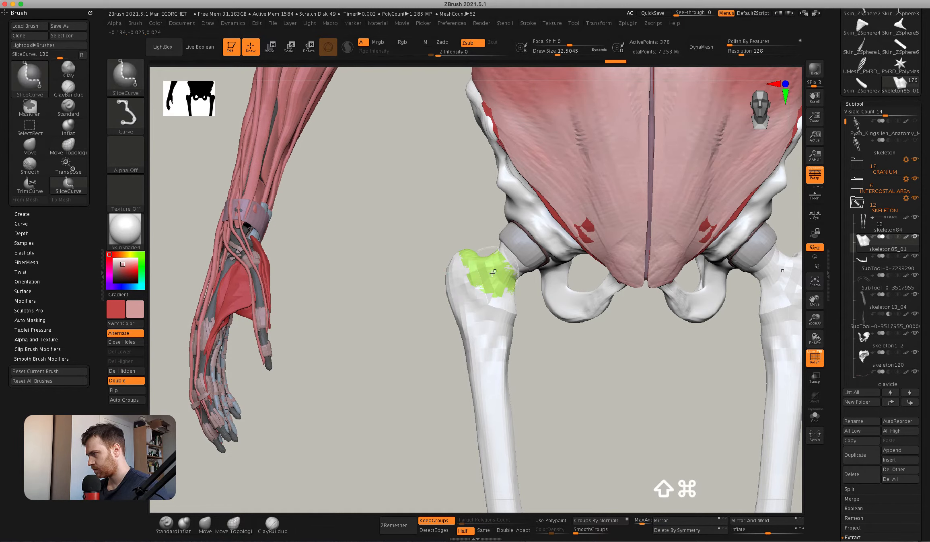
{"action": "left_click", "coordinate": [816, 356]}
{"action": "left_click_drag", "start_coordinate": [660, 347], "coordinate": [493, 256]}
{"action": "mouse_move", "coordinate": [493, 256]}
{"action": "right_mouse_down", "text": "alt"}
{"action": "mouse_move", "coordinate": [498, 281]}
{"action": "mouse_move", "coordinate": [504, 262]}
{"action": "mouse_move", "coordinate": [523, 284]}
{"action": "mouse_move", "coordinate": [491, 283]}
{"action": "right_mouse_up", "text": "alt"}
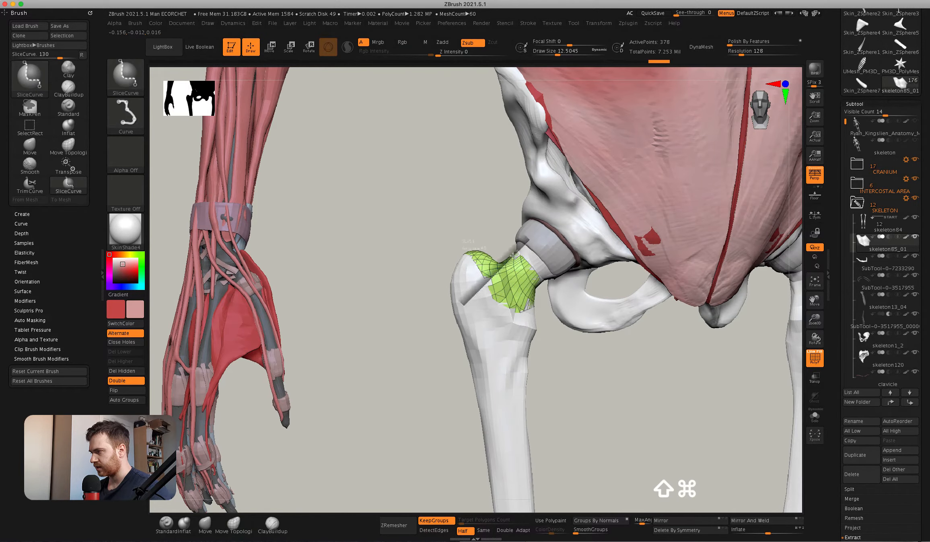
{"action": "right_click_drag", "start_coordinate": [543, 221], "coordinate": [507, 278]}
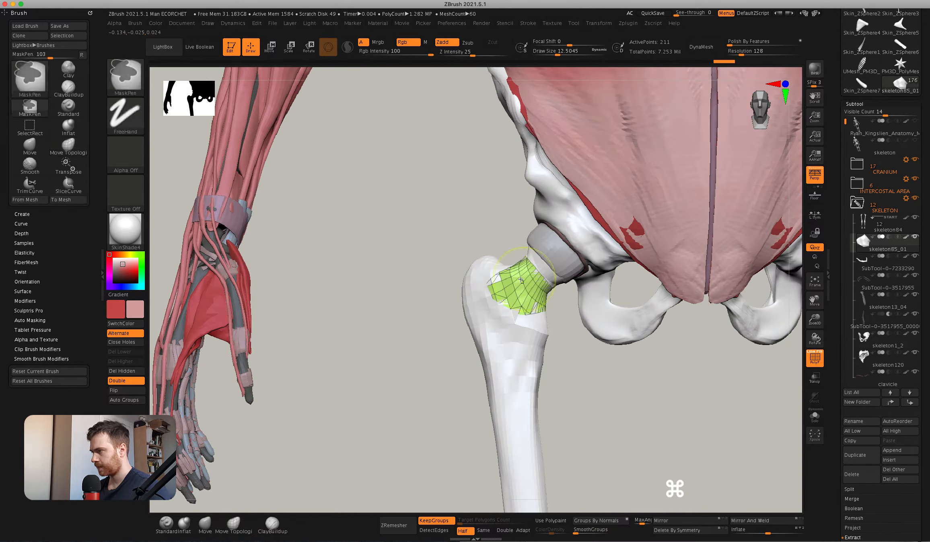
Check the femoral neck patch in Solo mode and permanently delete its subtool.
{"action": "left_click", "coordinate": [815, 417]}
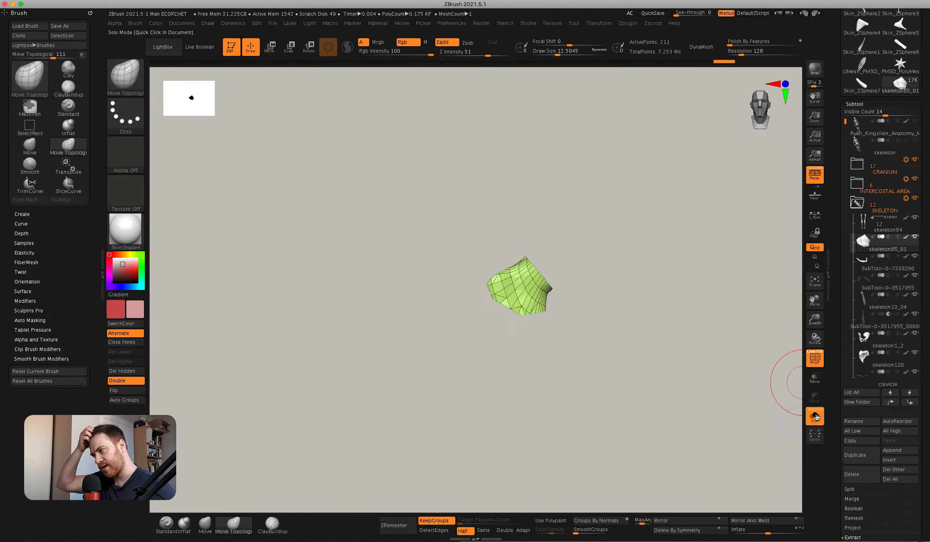
{"action": "left_click", "coordinate": [816, 417]}
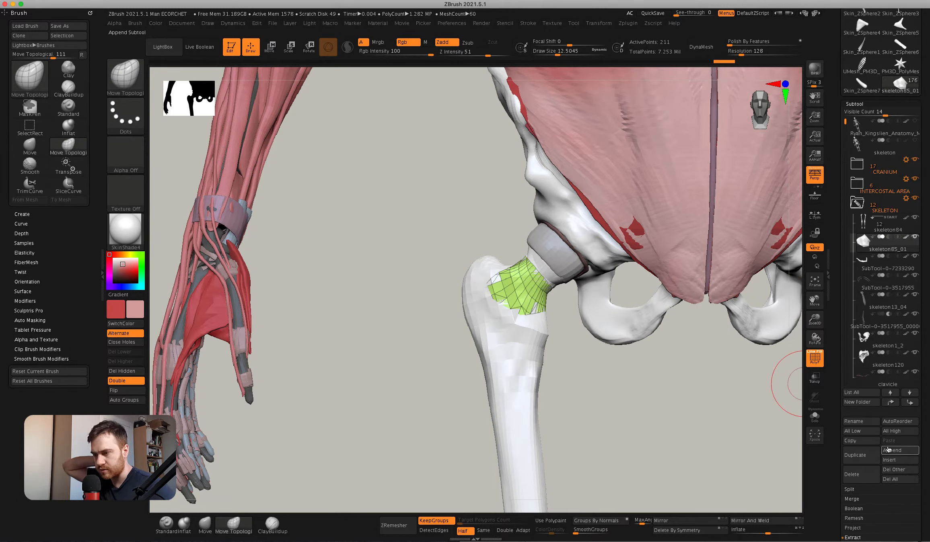
{"action": "left_click", "coordinate": [866, 479]}
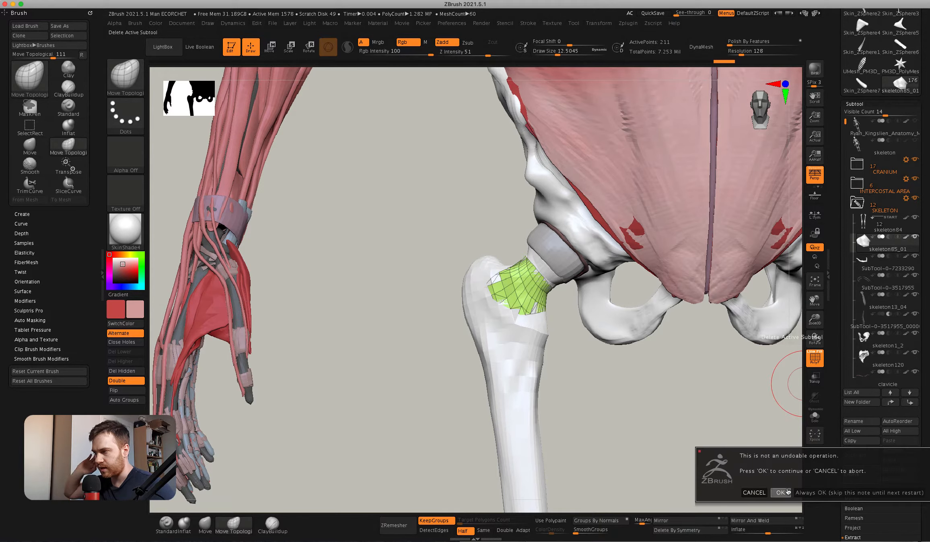
{"action": "left_click", "coordinate": [788, 492]}
Go to the hand and select the hand bone subtool hand1.
{"action": "right_click_drag", "start_coordinate": [523, 304], "coordinate": [509, 286], "text": "super"}
{"action": "right_click_drag", "start_coordinate": [277, 245], "coordinate": [354, 205], "text": "alt"}
{"action": "right_click_drag", "start_coordinate": [451, 257], "coordinate": [489, 227], "text": "super"}
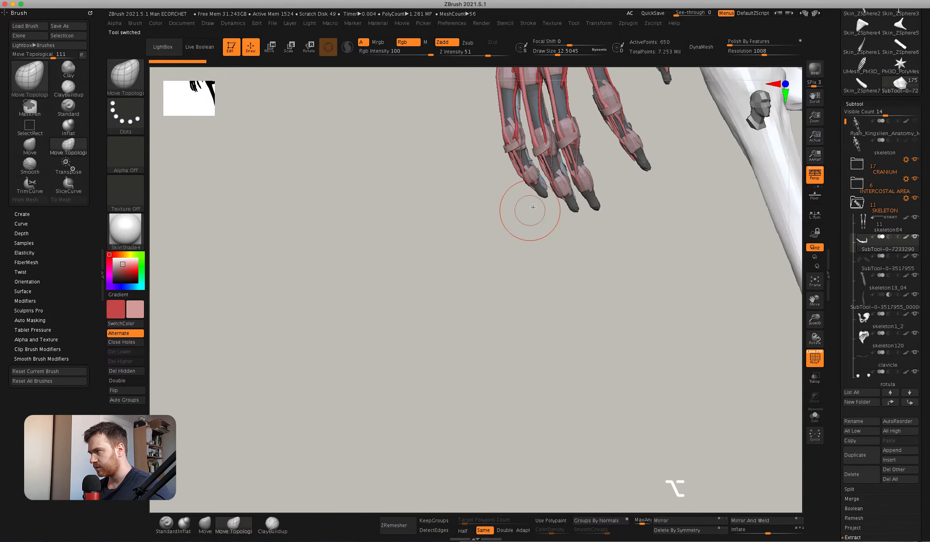
{"action": "right_click_drag", "start_coordinate": [533, 207], "coordinate": [483, 407], "text": "alt"}
{"action": "left_click", "coordinate": [522, 176], "text": "alt"}
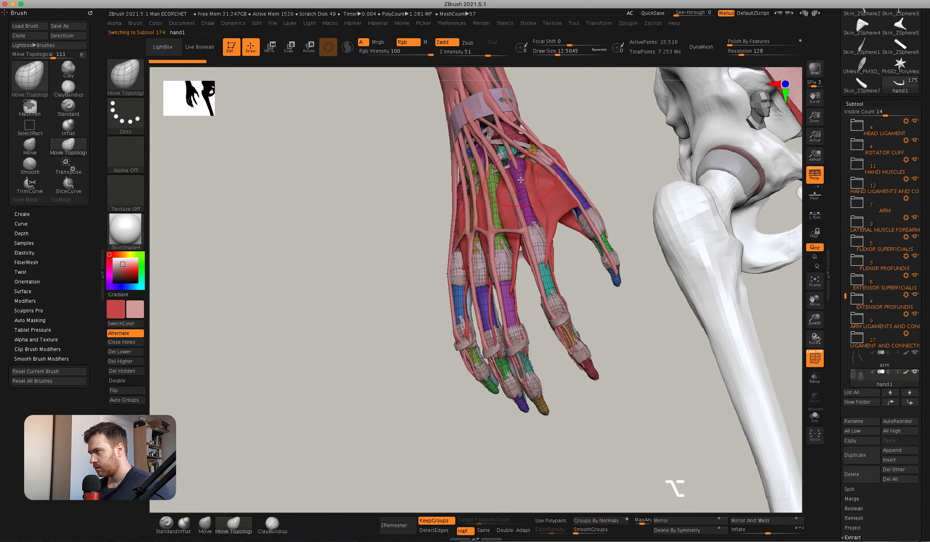
{"action": "right_click_drag", "start_coordinate": [522, 176], "coordinate": [613, 266], "text": "super"}
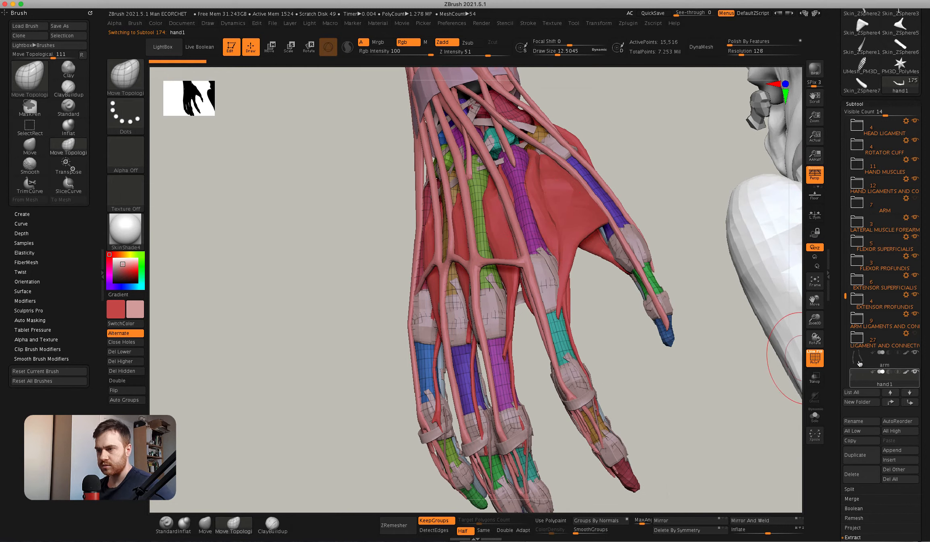
Find the forearm folders in the subtool list and hide the ARM LIGAMENTS AND CONNECTIVE TISSUE folder.
{"action": "scroll", "coordinate": [846, 304], "scroll_direction": "down", "scroll_amount": 2}
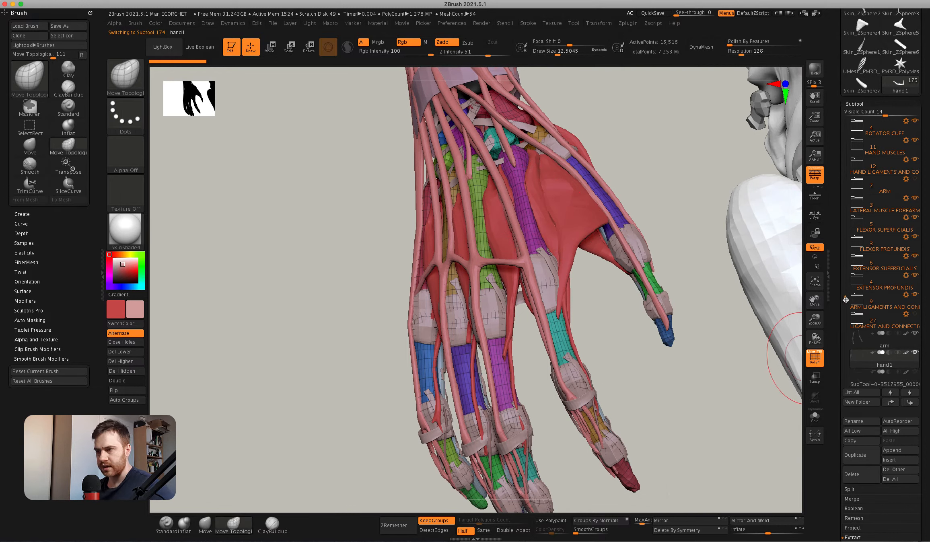
{"action": "scroll", "coordinate": [845, 308], "scroll_direction": "down", "scroll_amount": 1}
{"action": "scroll", "coordinate": [845, 309], "scroll_direction": "up", "scroll_amount": 1}
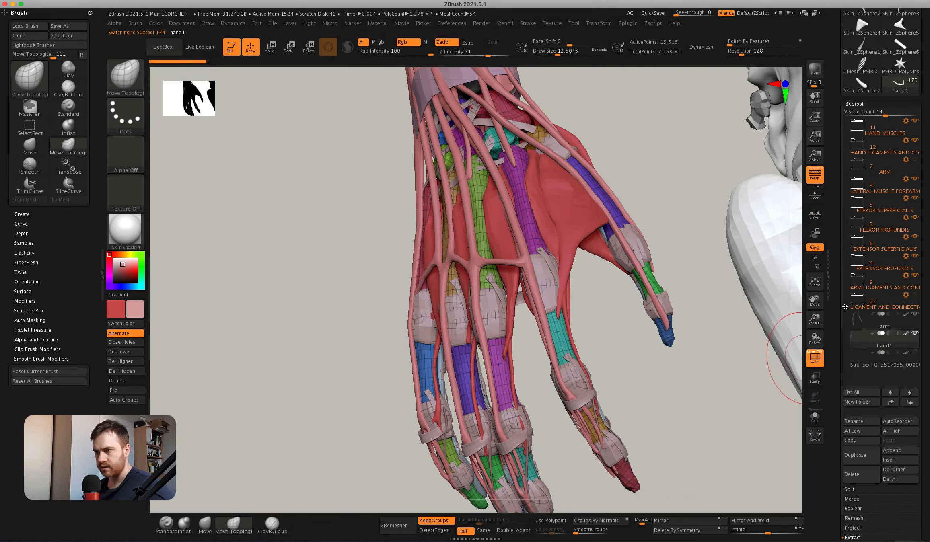
{"action": "scroll", "coordinate": [845, 305], "scroll_direction": "up", "scroll_amount": 1}
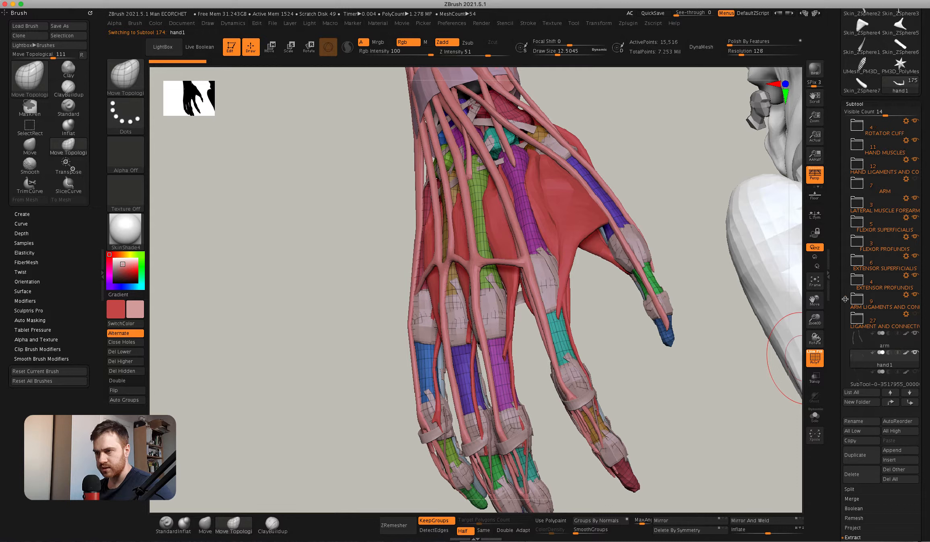
{"action": "left_click", "coordinate": [916, 296]}
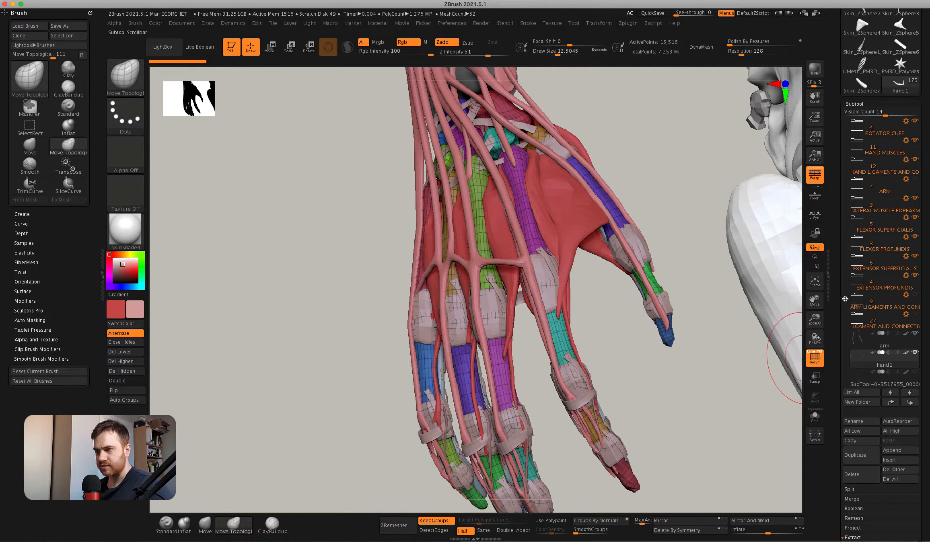
Hide the FLEXOR SUPERFICIALIS, FLEXOR PROFUNDIS, EXTENSOR SUPERFICIALIS and EXTENSOR PROFUNDIS folders.
{"action": "mouse_move", "coordinate": [846, 299]}
{"action": "left_mouse_down"}
{"action": "mouse_move", "coordinate": [844, 266]}
{"action": "mouse_move", "coordinate": [844, 291]}
{"action": "left_mouse_up"}
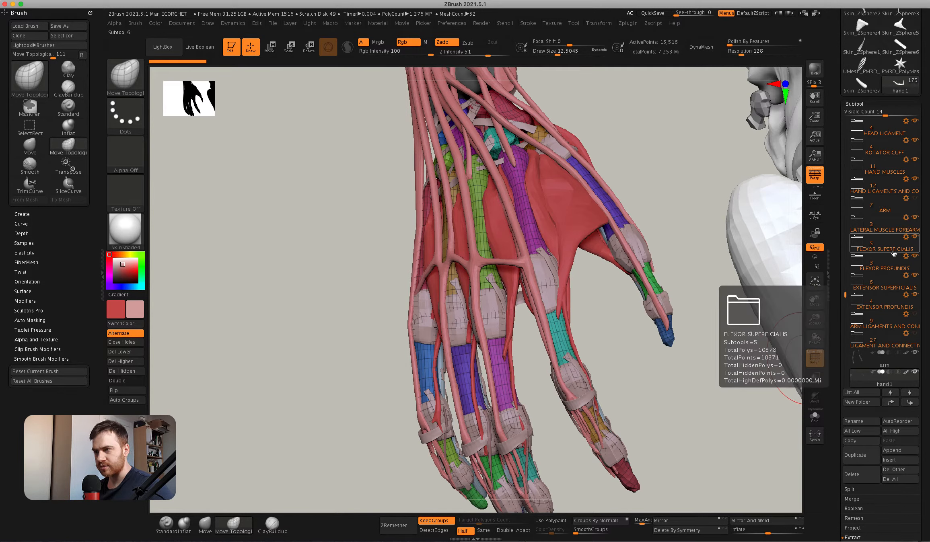
{"action": "left_click", "coordinate": [915, 237]}
{"action": "left_click", "coordinate": [915, 256]}
{"action": "left_click", "coordinate": [915, 276]}
{"action": "left_click", "coordinate": [915, 295]}
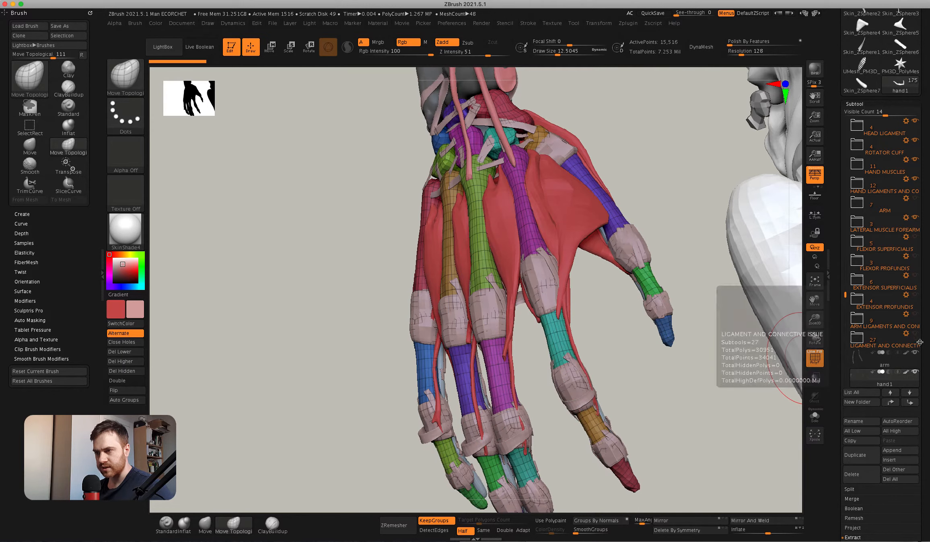
Hide the LATERAL MUSCLE FOREARM, HAND LIGAMENTS AND CONNECTIVE TISSUE and HAND MUSCLES folders to expose the hand bones.
{"action": "left_click", "coordinate": [916, 218]}
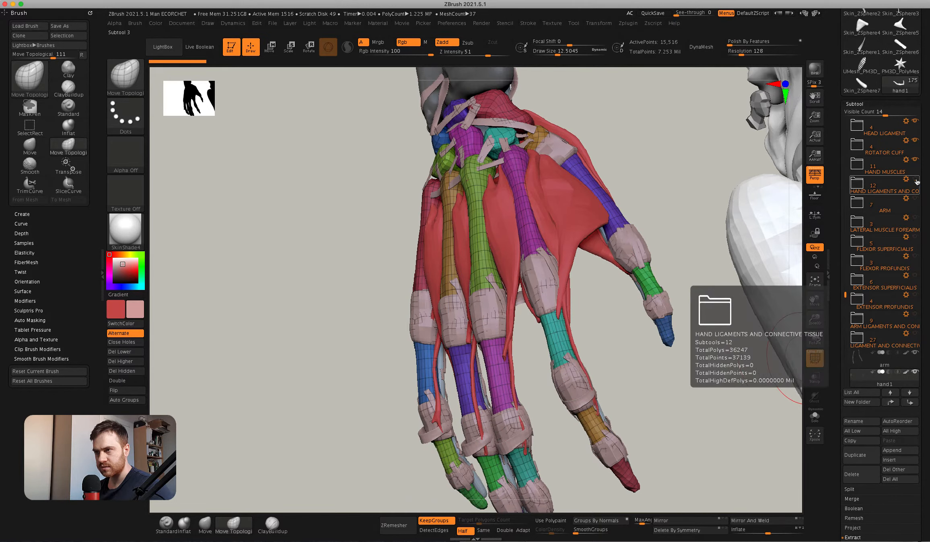
{"action": "left_click", "coordinate": [915, 180]}
{"action": "left_click_drag", "start_coordinate": [592, 281], "coordinate": [582, 306]}
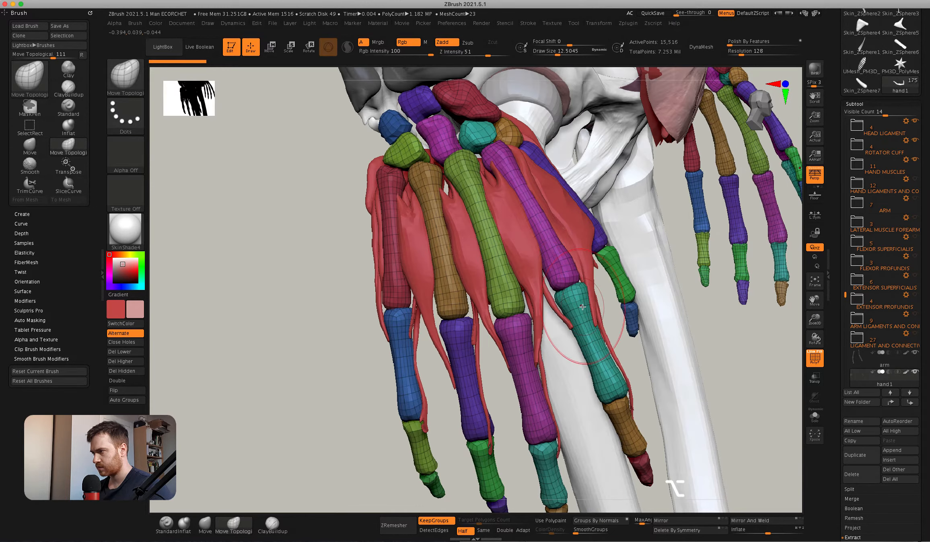
{"action": "key", "text": "super+z"}
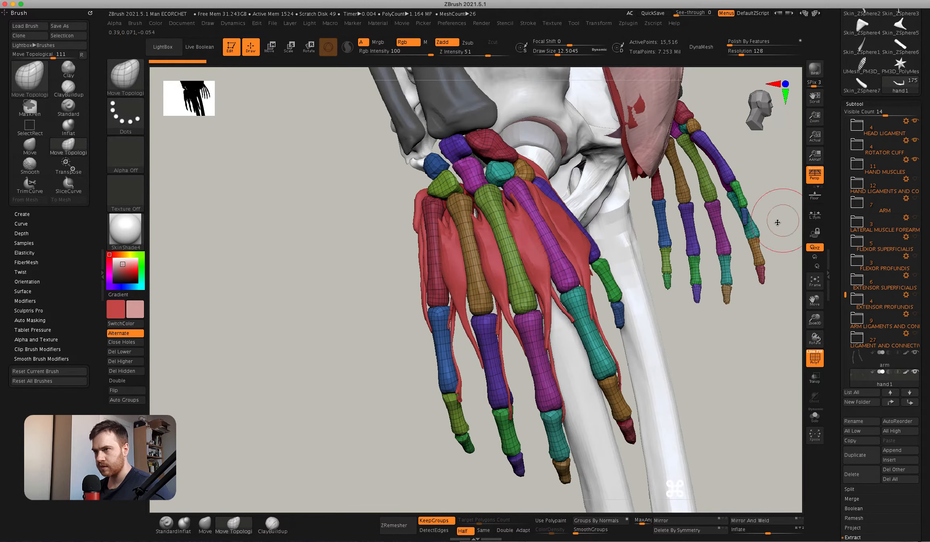
{"action": "left_click", "coordinate": [917, 161]}
{"action": "key", "text": "super+z"}
{"action": "key", "text": "super+z"}
Turn off the polyframe display on the exposed hand bones.
{"action": "key", "text": "shift"}
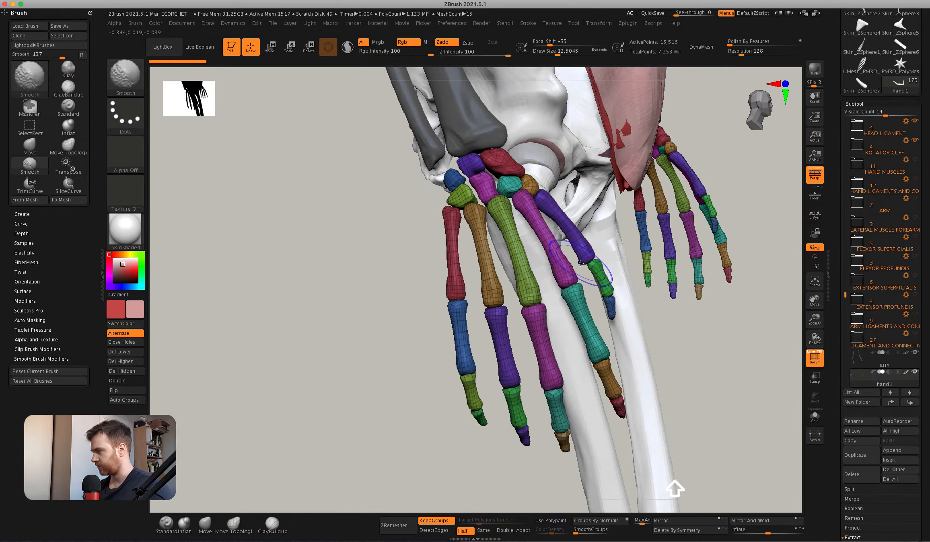
{"action": "key", "text": "shift+f"}
{"action": "key", "text": "super+z"}
{"action": "key", "text": "super+z"}
{"action": "key", "text": "super+z"}
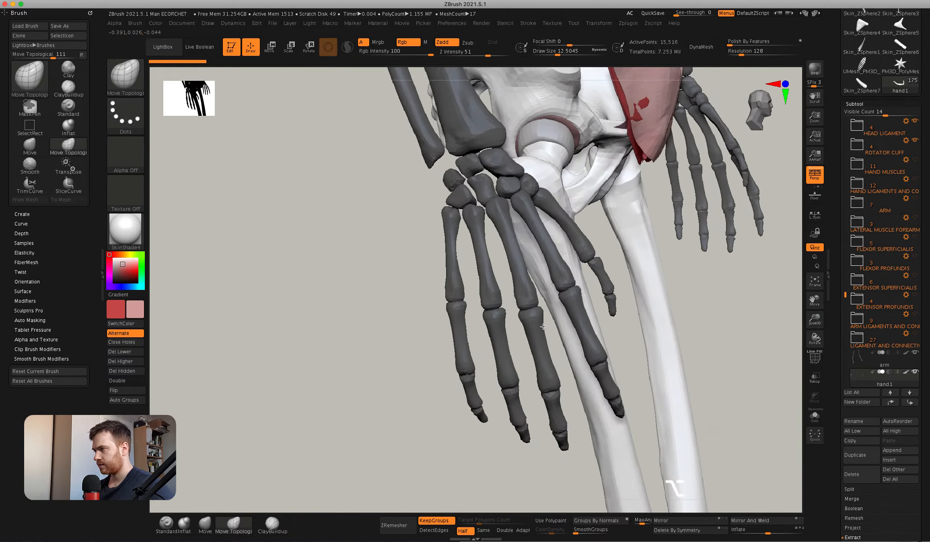
Inspect the hand and wrist bones of the skeleton from several angles and distances.
{"action": "key", "text": "super+z"}
{"action": "key", "text": "super+z"}
{"action": "key", "text": "super+z"}
{"action": "key", "text": "super+z"}
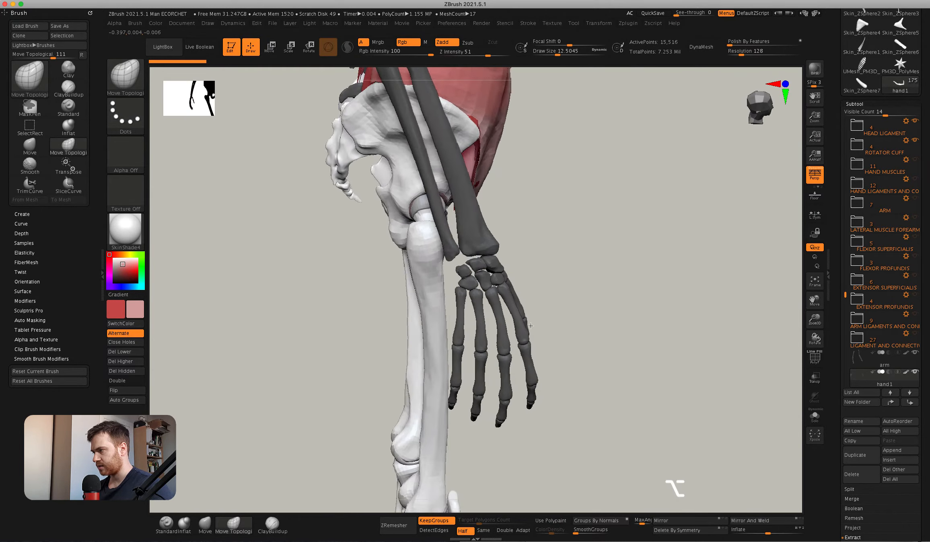
{"action": "key", "text": "super+z"}
{"action": "key", "text": "super+z"}
{"action": "key", "text": "super+z"}
{"action": "key", "text": "super+z"}
{"action": "mouse_move", "coordinate": [533, 268]}
{"action": "right_mouse_down", "text": "alt"}
{"action": "mouse_move", "coordinate": [550, 287]}
{"action": "mouse_move", "coordinate": [523, 261]}
{"action": "right_mouse_up", "text": "alt"}
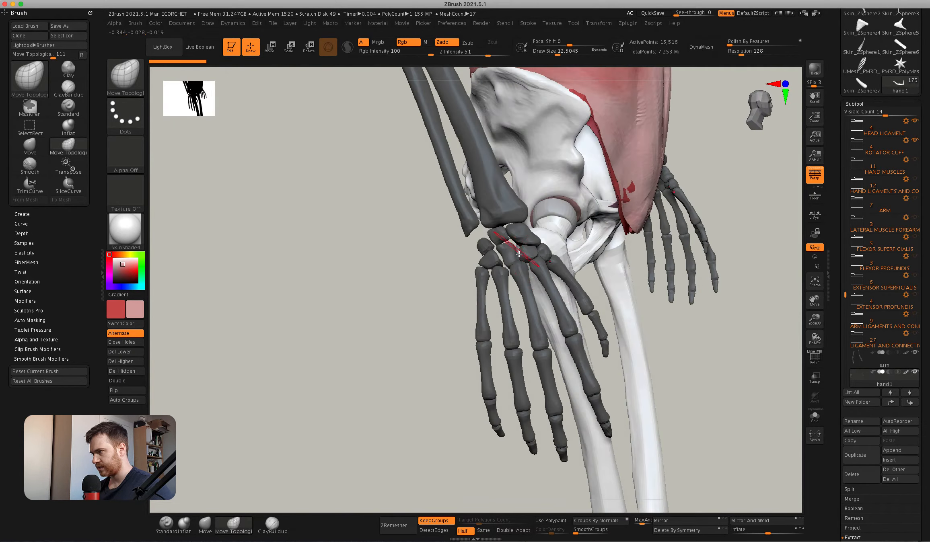
{"action": "right_click_drag", "start_coordinate": [527, 294], "coordinate": [529, 305], "text": "alt"}
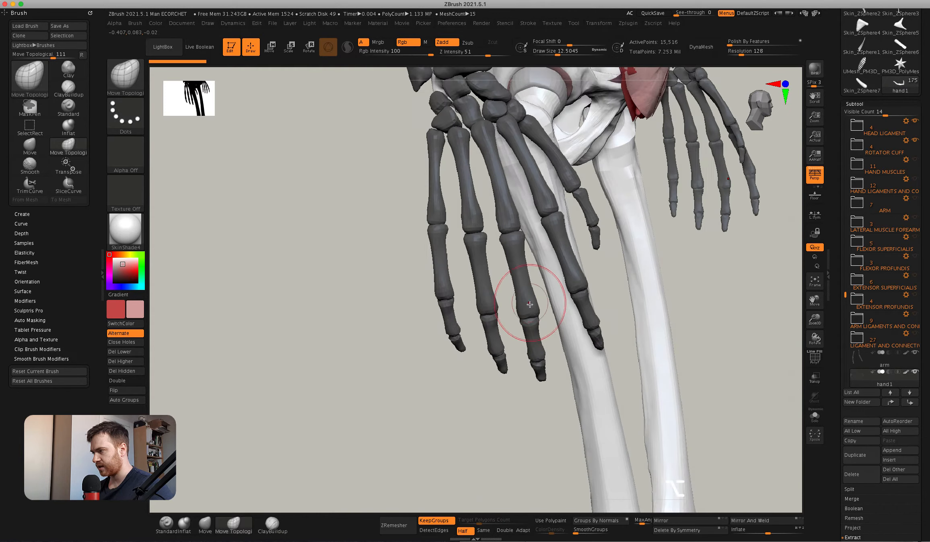
{"action": "right_click_drag", "start_coordinate": [538, 369], "coordinate": [519, 301]}
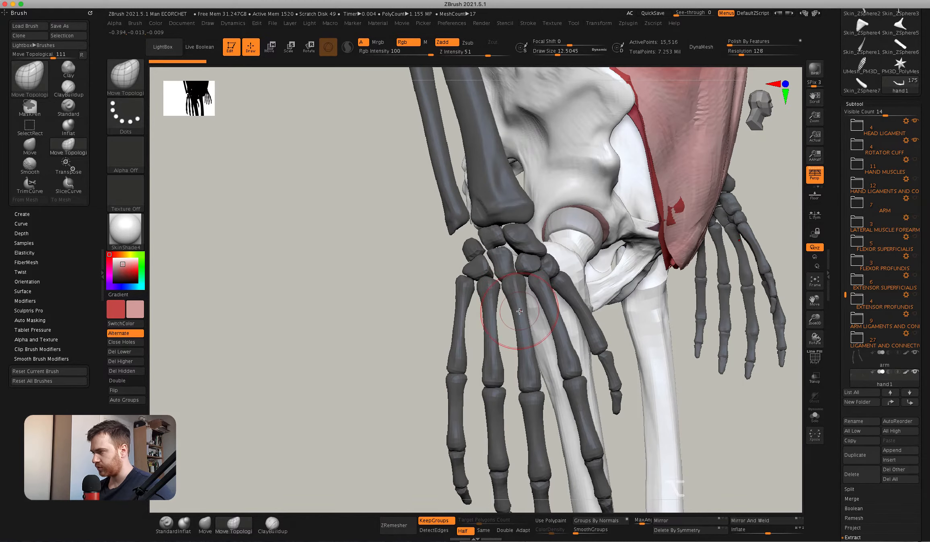
Raise the hand1 subtool to its highest subdivision level and choose the ClayBuildup brush with a draw size of about 6.79.
{"action": "key", "text": "d"}
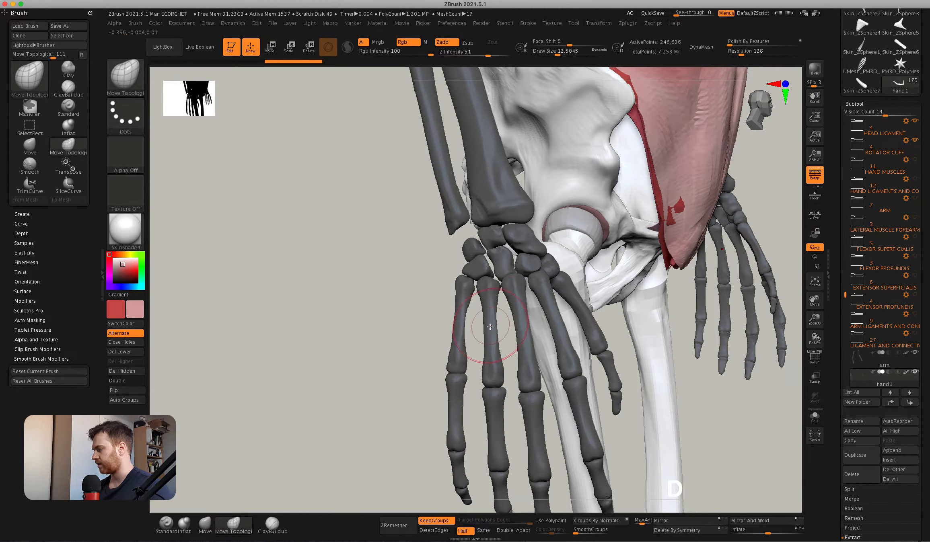
{"action": "left_click", "coordinate": [270, 525]}
{"action": "key", "text": "space"}
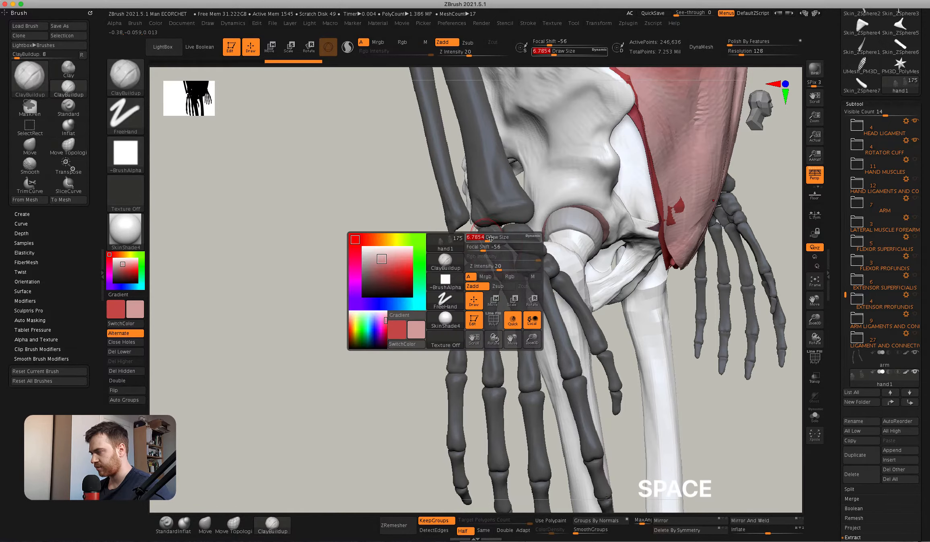
Select the arm subtool and lower it to its lowest subdivision level.
{"action": "right_click_drag", "start_coordinate": [491, 238], "coordinate": [477, 236], "text": "alt"}
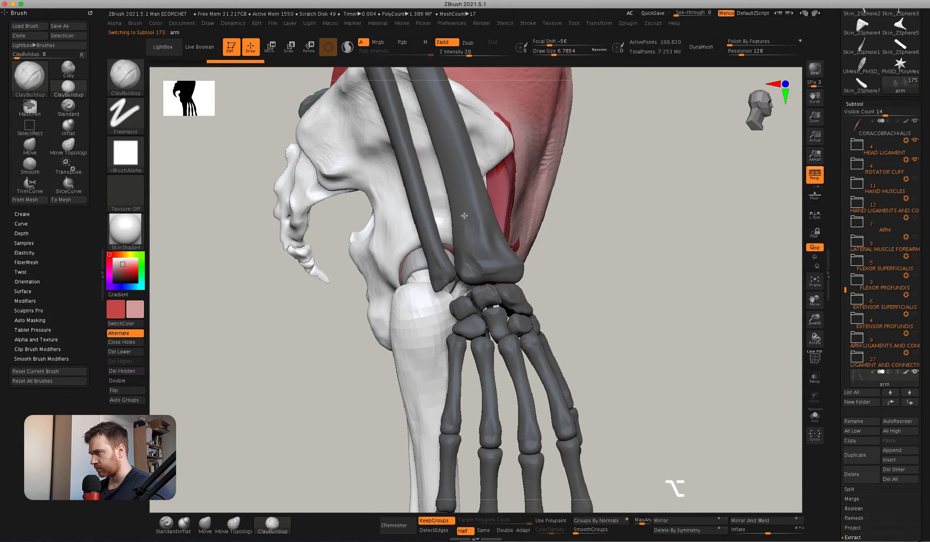
{"action": "right_click_drag", "start_coordinate": [464, 216], "coordinate": [463, 192], "text": "alt"}
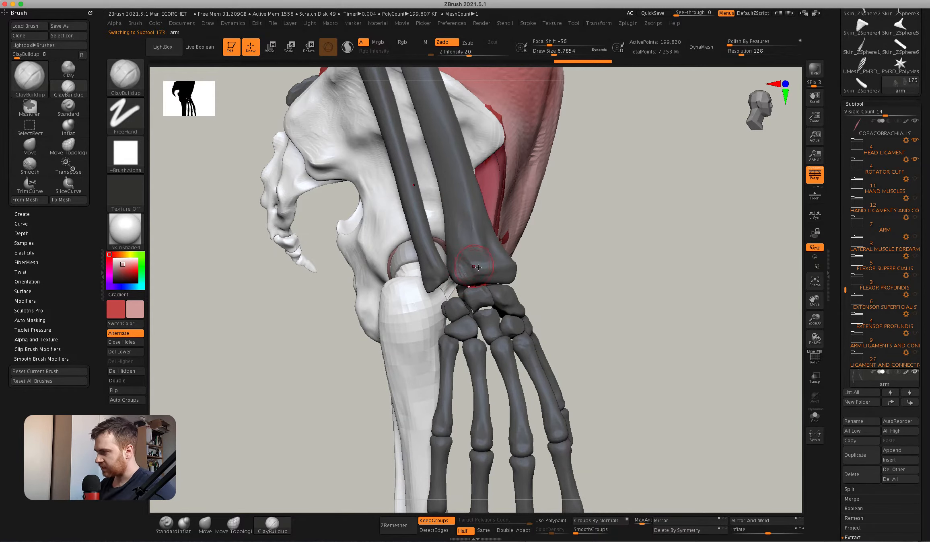
{"action": "right_click_drag", "start_coordinate": [503, 242], "coordinate": [488, 151], "text": "alt"}
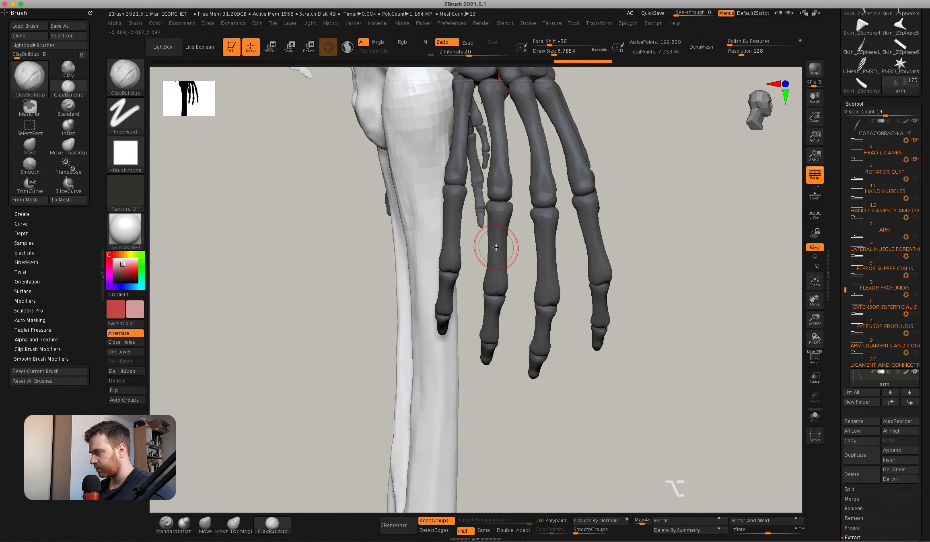
{"action": "mouse_move", "coordinate": [488, 243]}
{"action": "right_mouse_down", "text": "super"}
{"action": "mouse_move", "coordinate": [526, 230]}
{"action": "mouse_move", "coordinate": [514, 209]}
{"action": "mouse_move", "coordinate": [525, 193]}
{"action": "right_mouse_up", "text": "super"}
{"action": "key", "text": "shift"}
{"action": "key", "text": "shift+d"}
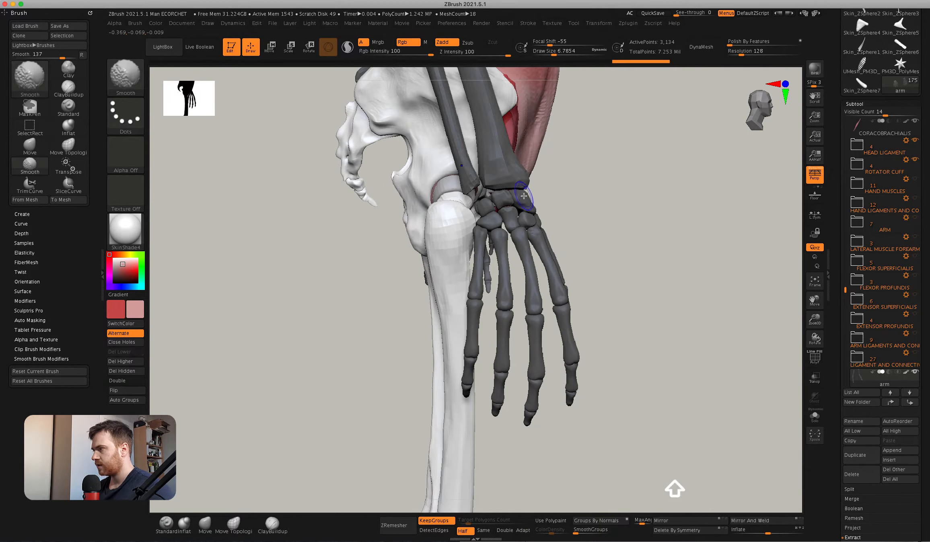
Select the hand1 subtool and lower it to its lowest subdivision level.
{"action": "left_click", "coordinate": [522, 241], "text": "alt"}
{"action": "key", "text": "shift"}
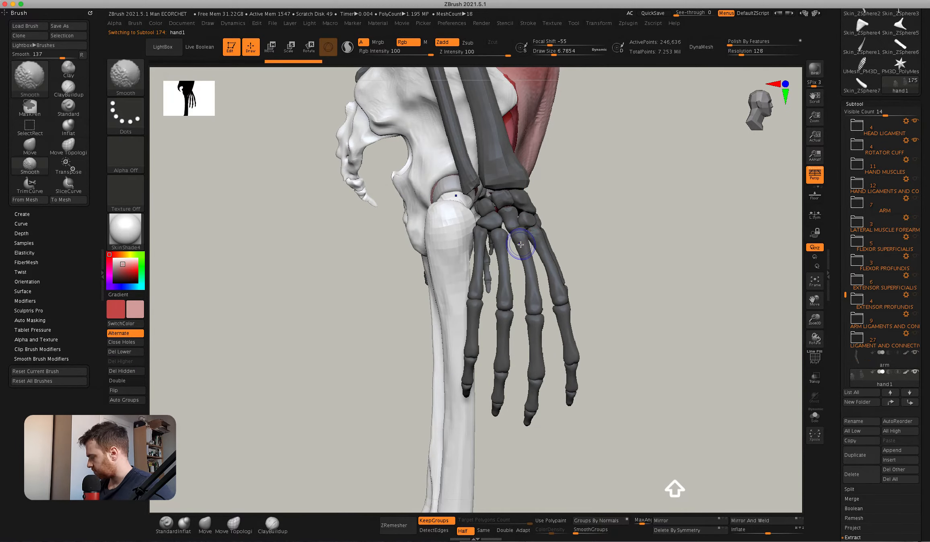
{"action": "key", "text": "shift+d"}
{"action": "mouse_move", "coordinate": [520, 245]}
{"action": "right_mouse_down", "text": "alt"}
{"action": "mouse_move", "coordinate": [523, 255]}
{"action": "mouse_move", "coordinate": [321, 326]}
{"action": "right_mouse_up", "text": "alt"}
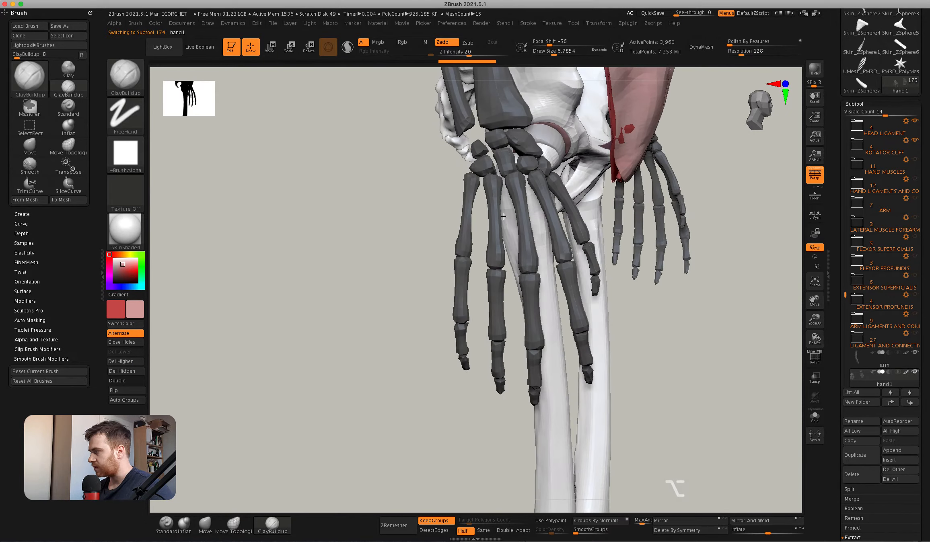
Choose the IMM Curve brush and select its Wide Strap mesh.
{"action": "key", "text": "b"}
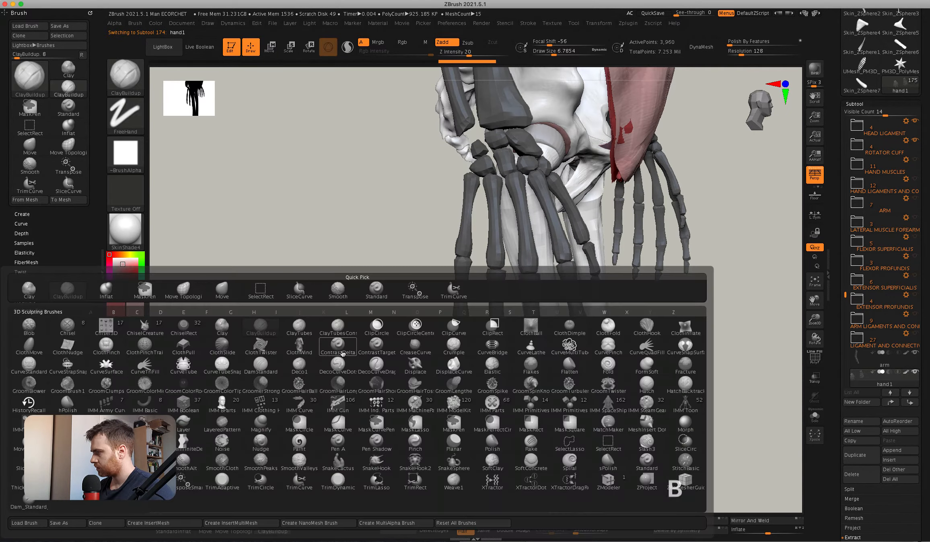
{"action": "mouse_move", "coordinate": [344, 396]}
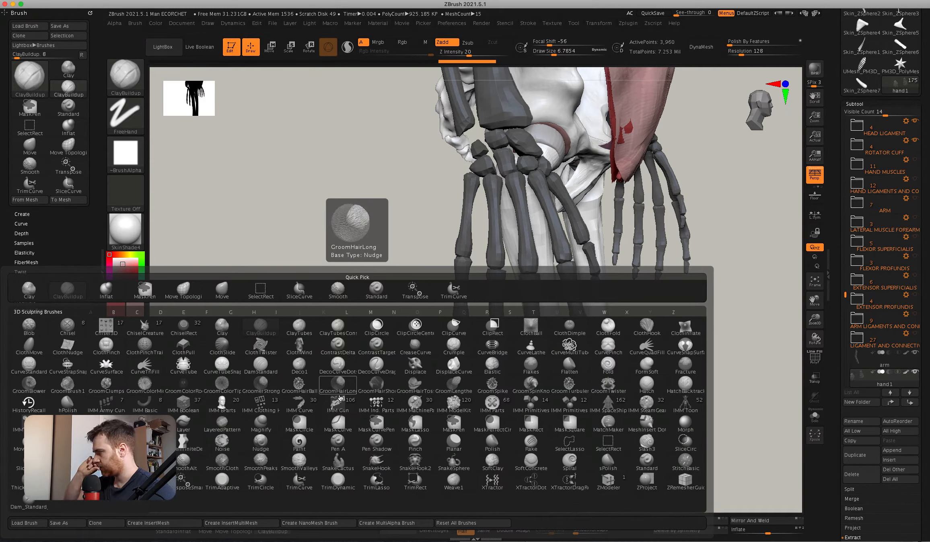
{"action": "mouse_move", "coordinate": [245, 410]}
{"action": "left_click", "coordinate": [296, 408]}
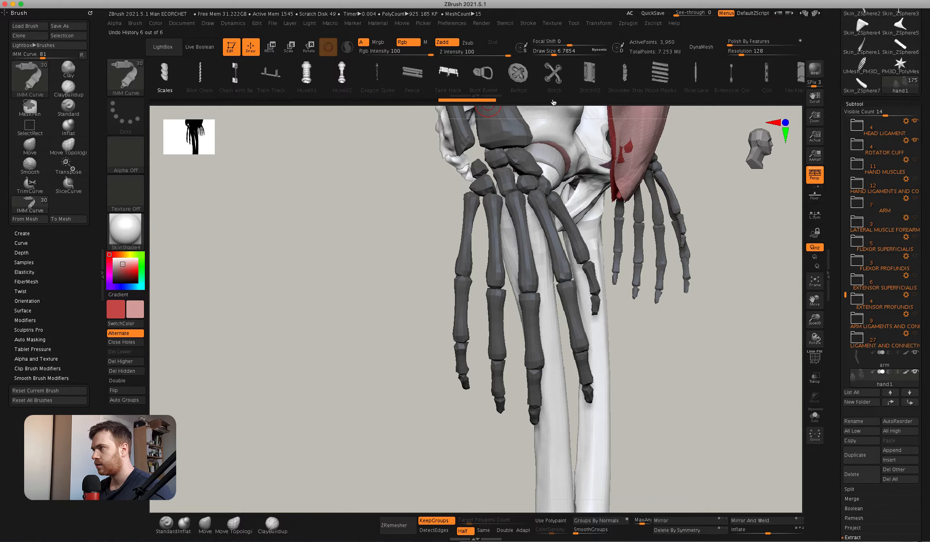
{"action": "scroll", "coordinate": [483, 77], "scroll_direction": "right", "scroll_amount": 10}
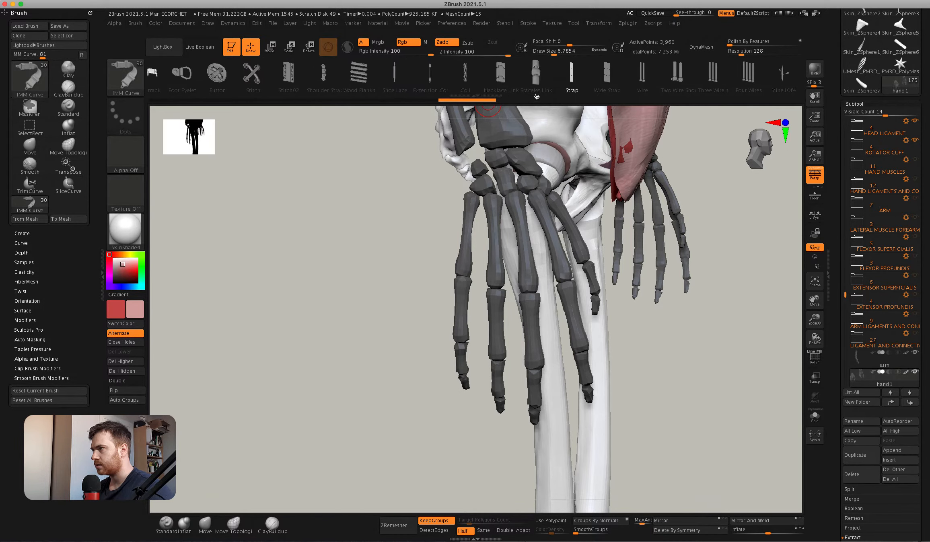
Try to draw a Wide Strap curve along the metacarpal and carpal bones of the hand1 subtool.
{"action": "mouse_move", "coordinate": [527, 284]}
{"action": "left_mouse_down"}
{"action": "mouse_move", "coordinate": [544, 260]}
{"action": "mouse_move", "coordinate": [534, 274]}
{"action": "mouse_move", "coordinate": [517, 261]}
{"action": "mouse_move", "coordinate": [528, 269]}
{"action": "left_mouse_up"}
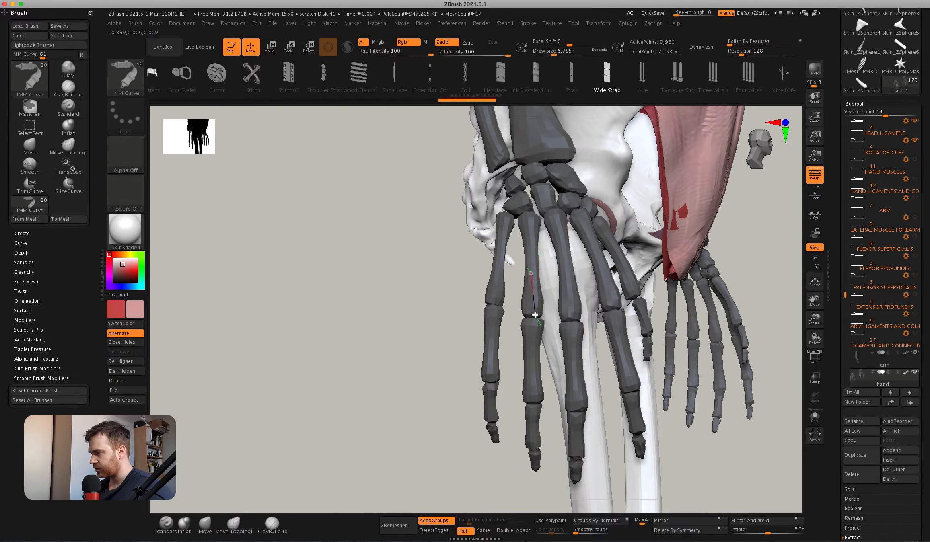
{"action": "left_click_drag", "start_coordinate": [535, 315], "coordinate": [535, 315]}
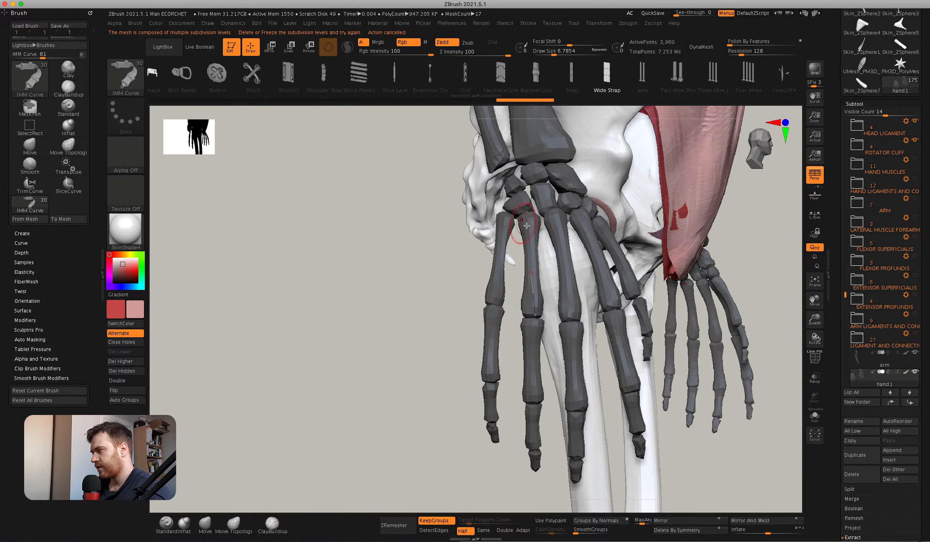
{"action": "left_click_drag", "start_coordinate": [531, 228], "coordinate": [522, 225]}
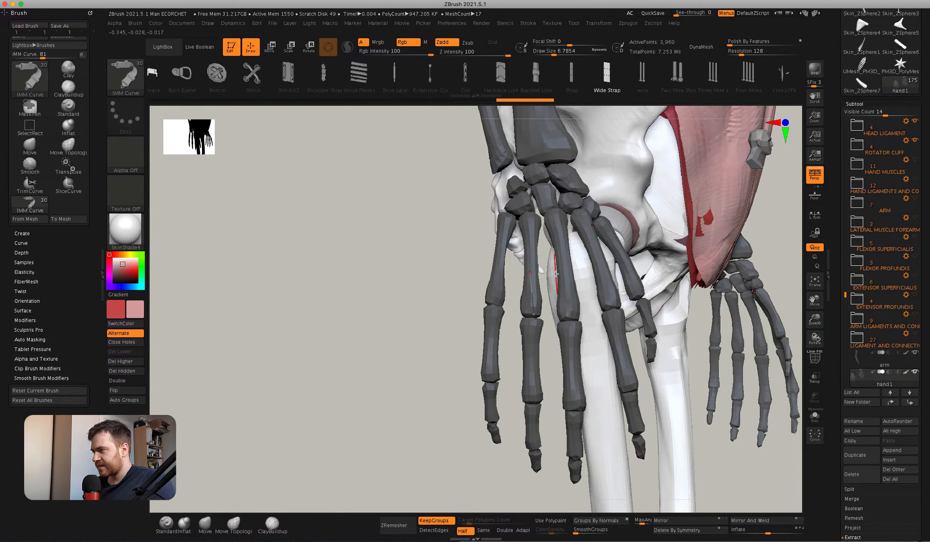
{"action": "mouse_move", "coordinate": [556, 273]}
{"action": "right_mouse_down", "text": "alt"}
{"action": "mouse_move", "coordinate": [555, 218]}
{"action": "mouse_move", "coordinate": [495, 289]}
{"action": "mouse_move", "coordinate": [511, 307]}
{"action": "right_mouse_up", "text": "alt"}
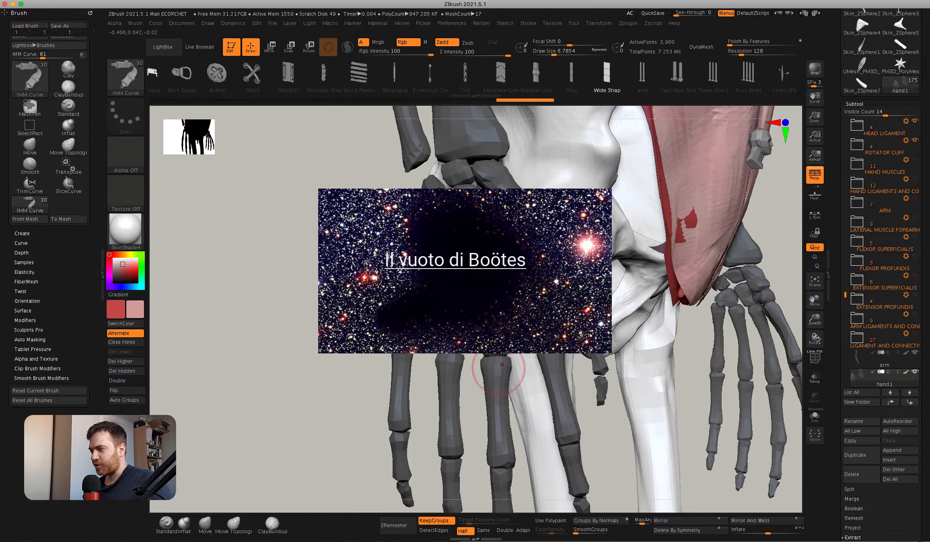
{"action": "left_click_drag", "start_coordinate": [502, 364], "coordinate": [541, 291]}
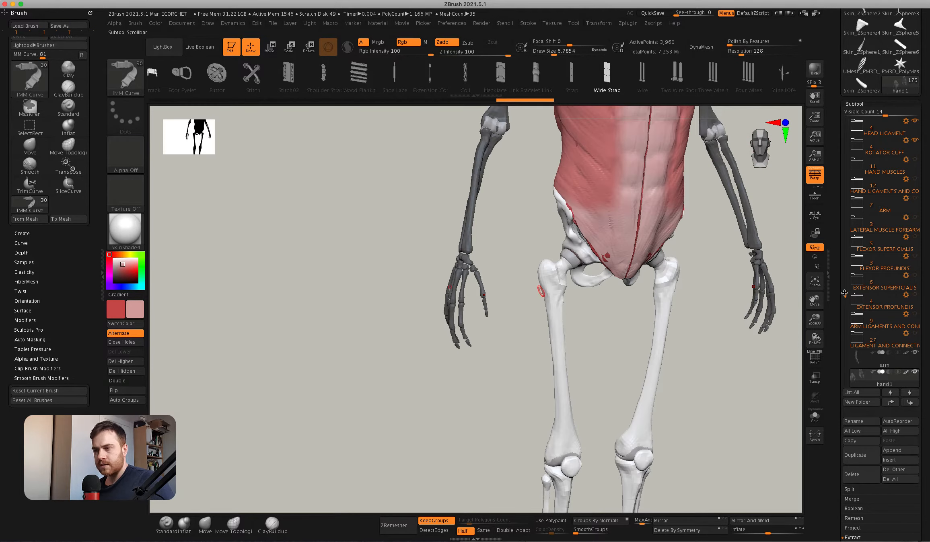
Insert a PolyMesh3D star as a new subtool below hand1 and scale it down uniformly to about 0.1.
{"action": "scroll", "coordinate": [846, 295], "scroll_direction": "down", "scroll_amount": 3}
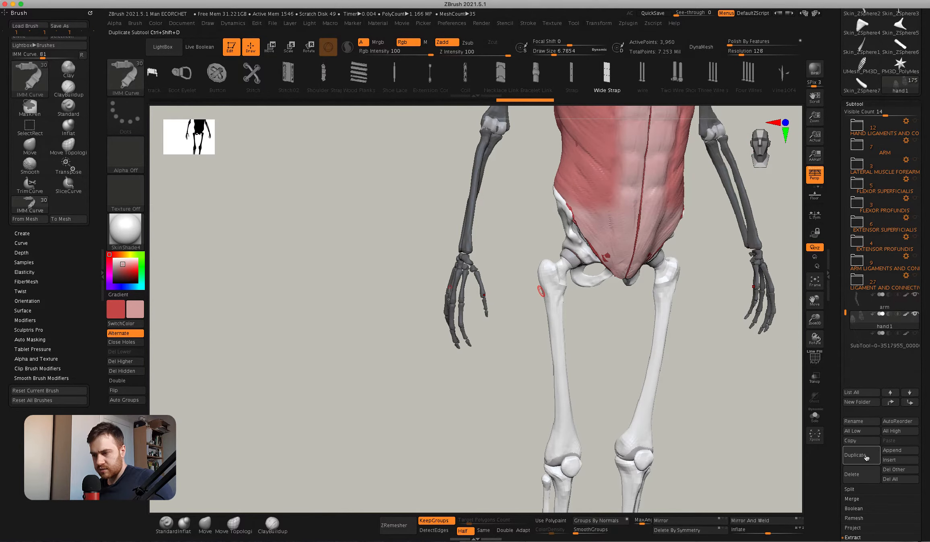
{"action": "left_click", "coordinate": [891, 460]}
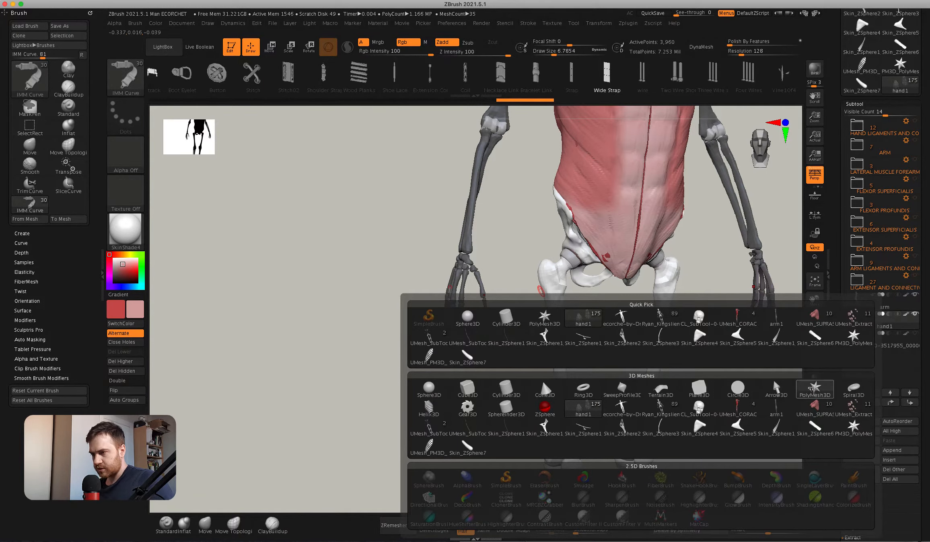
{"action": "left_click", "coordinate": [812, 389]}
{"action": "right_click_drag", "start_coordinate": [590, 318], "coordinate": [536, 338], "text": "alt"}
{"action": "key", "text": "w"}
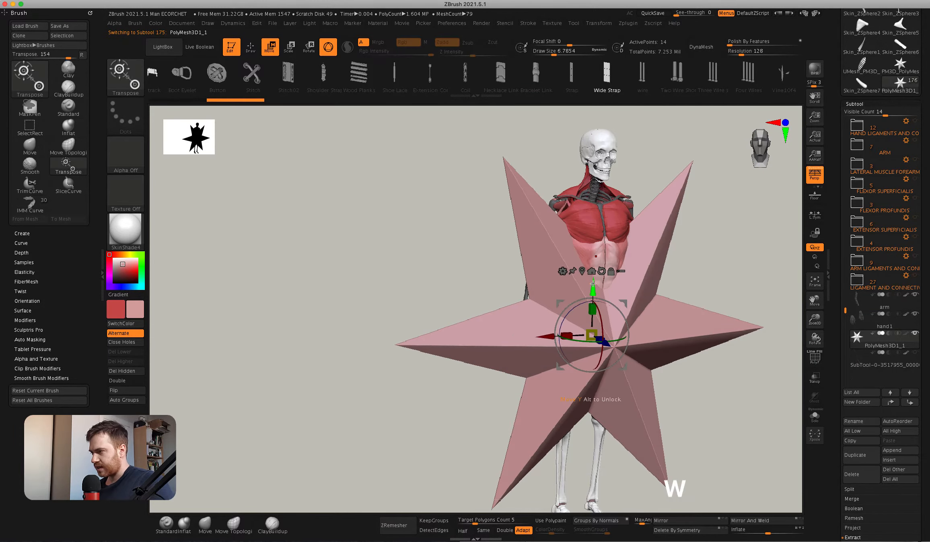
{"action": "mouse_move", "coordinate": [591, 335]}
{"action": "left_mouse_down"}
{"action": "mouse_move", "coordinate": [575, 323]}
{"action": "mouse_move", "coordinate": [588, 333]}
{"action": "left_mouse_up"}
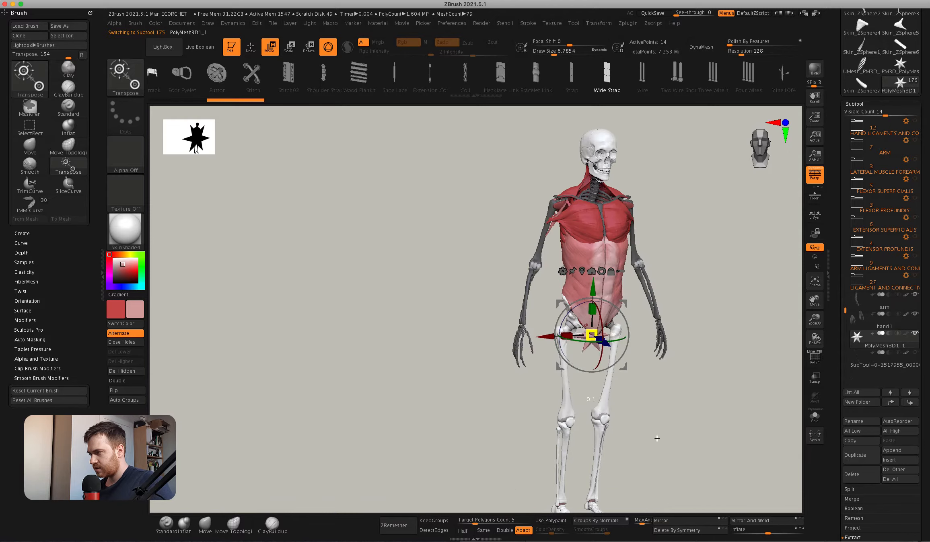
Return to draw mode and place trial Wide Strap curves beside the wrist, over the hip bone.
{"action": "right_click_drag", "start_coordinate": [502, 382], "coordinate": [579, 322]}
{"action": "right_click_drag", "start_coordinate": [563, 181], "coordinate": [462, 266], "text": "super"}
{"action": "key", "text": "q"}
{"action": "left_click_drag", "start_coordinate": [516, 199], "coordinate": [522, 246]}
{"action": "mouse_move", "coordinate": [534, 171]}
{"action": "left_mouse_down"}
{"action": "mouse_move", "coordinate": [542, 202]}
{"action": "mouse_move", "coordinate": [529, 157]}
{"action": "left_mouse_up"}
{"action": "mouse_move", "coordinate": [494, 260]}
{"action": "right_mouse_down", "text": "super"}
{"action": "mouse_move", "coordinate": [494, 301]}
{"action": "mouse_move", "coordinate": [561, 259]}
{"action": "mouse_move", "coordinate": [517, 196]}
{"action": "mouse_move", "coordinate": [499, 306]}
{"action": "right_mouse_up", "text": "super"}
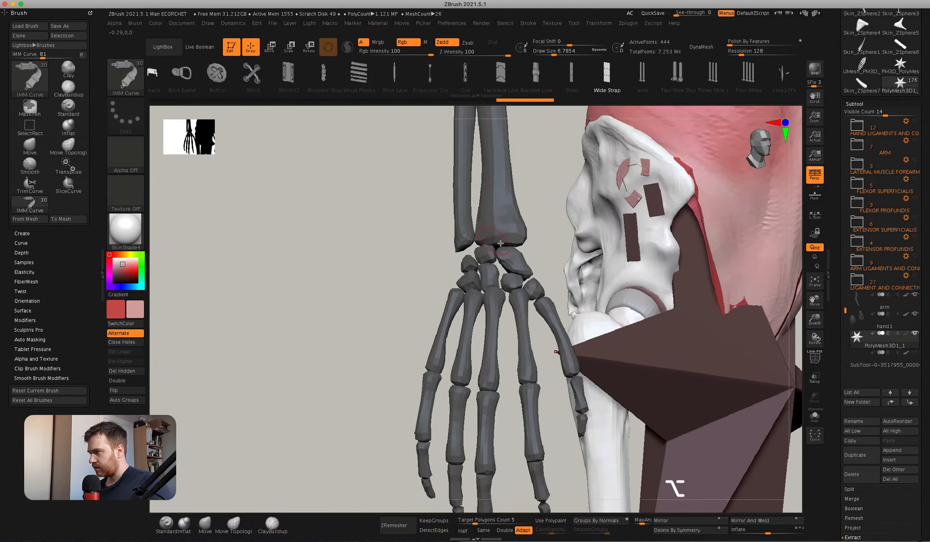
Set the draw size to about 4.08 and draw a Wide Strap across the capitate and scaphoid bones of the wrist.
{"action": "right_click_drag", "start_coordinate": [422, 303], "coordinate": [463, 301]}
{"action": "key", "text": "space"}
{"action": "left_click_drag", "start_coordinate": [513, 250], "coordinate": [503, 250]}
{"action": "mouse_move", "coordinate": [502, 250]}
{"action": "right_mouse_down"}
{"action": "mouse_move", "coordinate": [438, 249]}
{"action": "mouse_move", "coordinate": [479, 272]}
{"action": "mouse_move", "coordinate": [536, 345]}
{"action": "right_mouse_up"}
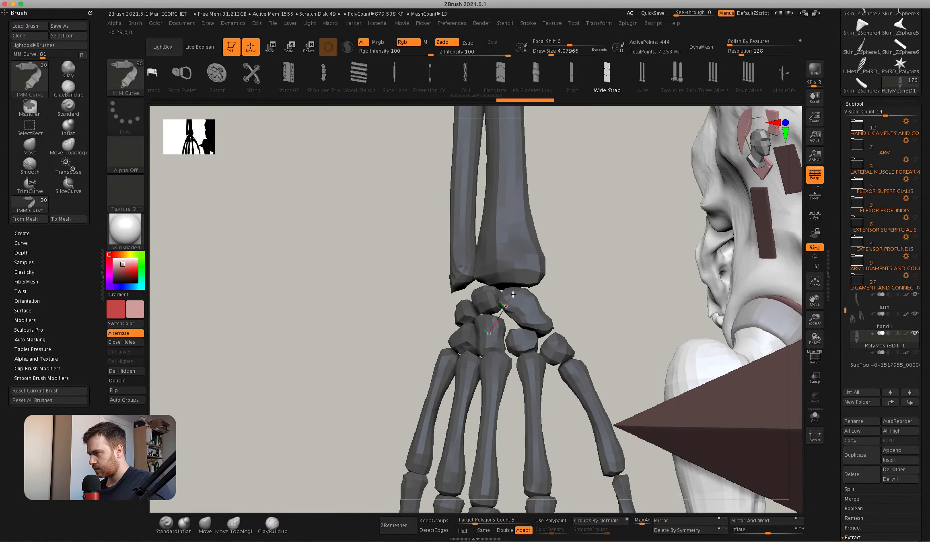
{"action": "left_click_drag", "start_coordinate": [513, 294], "coordinate": [514, 293]}
{"action": "right_click_drag", "start_coordinate": [439, 326], "coordinate": [492, 328]}
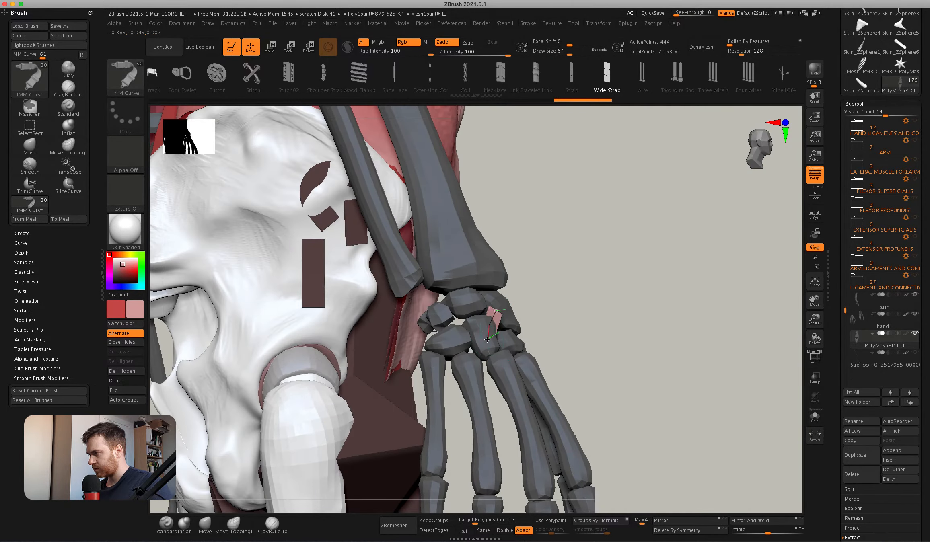
{"action": "left_click_drag", "start_coordinate": [487, 340], "coordinate": [488, 339]}
{"action": "mouse_move", "coordinate": [527, 340]}
{"action": "right_mouse_down"}
{"action": "mouse_move", "coordinate": [478, 339]}
{"action": "mouse_move", "coordinate": [486, 351]}
{"action": "mouse_move", "coordinate": [509, 299]}
{"action": "mouse_move", "coordinate": [535, 302]}
{"action": "mouse_move", "coordinate": [362, 245]}
{"action": "right_mouse_up"}
{"action": "left_click", "coordinate": [513, 302]}
Isolate the new carpal strap in the inserted subtool, removing the star and the trial straps from view.
{"action": "left_click_drag", "start_coordinate": [479, 334], "coordinate": [489, 346], "text": "super"}
{"action": "mouse_move", "coordinate": [488, 346]}
{"action": "right_mouse_down", "text": "super"}
{"action": "mouse_move", "coordinate": [433, 321]}
{"action": "mouse_move", "coordinate": [358, 324]}
{"action": "right_mouse_up", "text": "super"}
{"action": "mouse_move", "coordinate": [532, 387]}
{"action": "left_mouse_down", "text": "shift+super"}
{"action": "mouse_move", "coordinate": [467, 225]}
{"action": "mouse_move", "coordinate": [413, 205]}
{"action": "mouse_move", "coordinate": [356, 208]}
{"action": "left_mouse_up", "text": "shift+super"}
Draw Wide Straps from the hamate to the fourth metacarpal base and from the third metacarpal base towards the trapezoid.
{"action": "mouse_move", "coordinate": [342, 281]}
{"action": "right_mouse_down"}
{"action": "mouse_move", "coordinate": [376, 278]}
{"action": "mouse_move", "coordinate": [399, 326]}
{"action": "mouse_move", "coordinate": [518, 229]}
{"action": "mouse_move", "coordinate": [541, 236]}
{"action": "mouse_move", "coordinate": [504, 224]}
{"action": "right_mouse_up"}
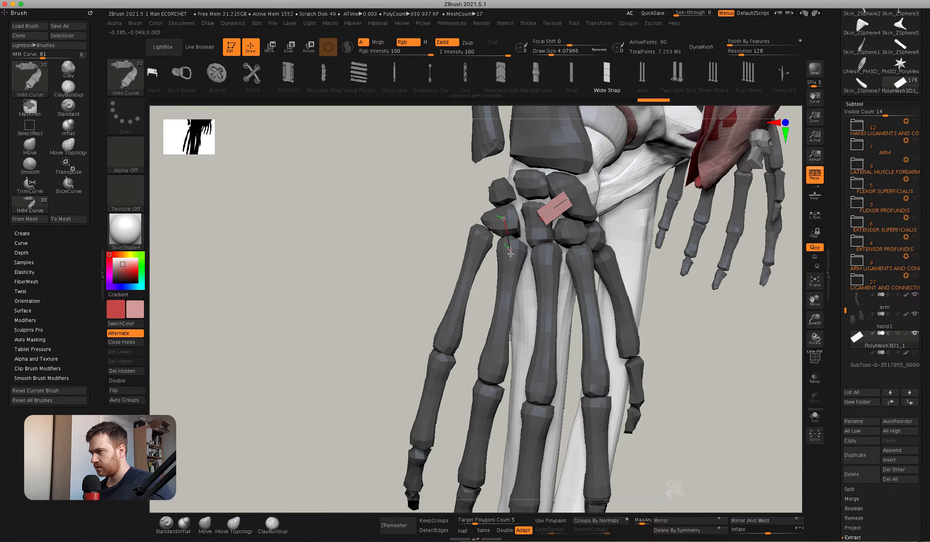
{"action": "left_click_drag", "start_coordinate": [501, 201], "coordinate": [508, 233]}
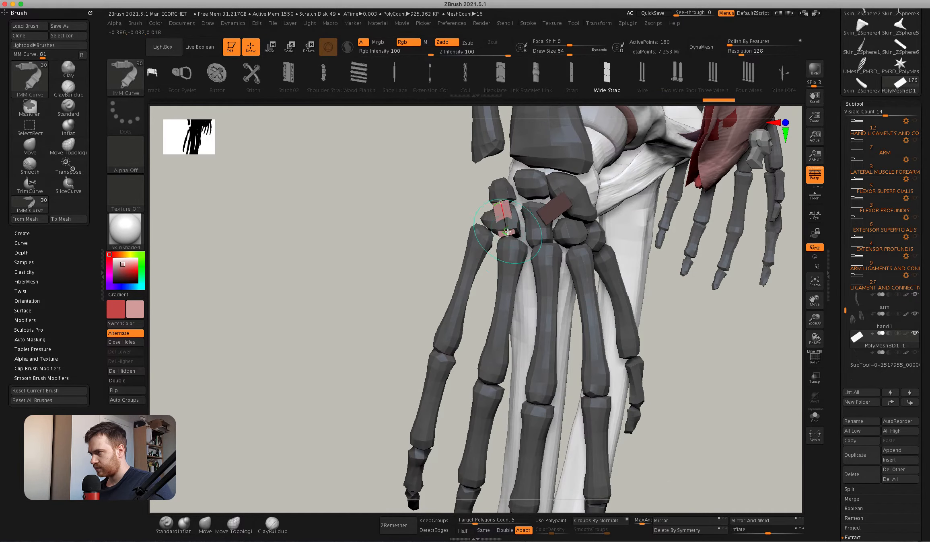
{"action": "right_click_drag", "start_coordinate": [509, 245], "coordinate": [549, 286]}
{"action": "left_click_drag", "start_coordinate": [551, 275], "coordinate": [551, 275]}
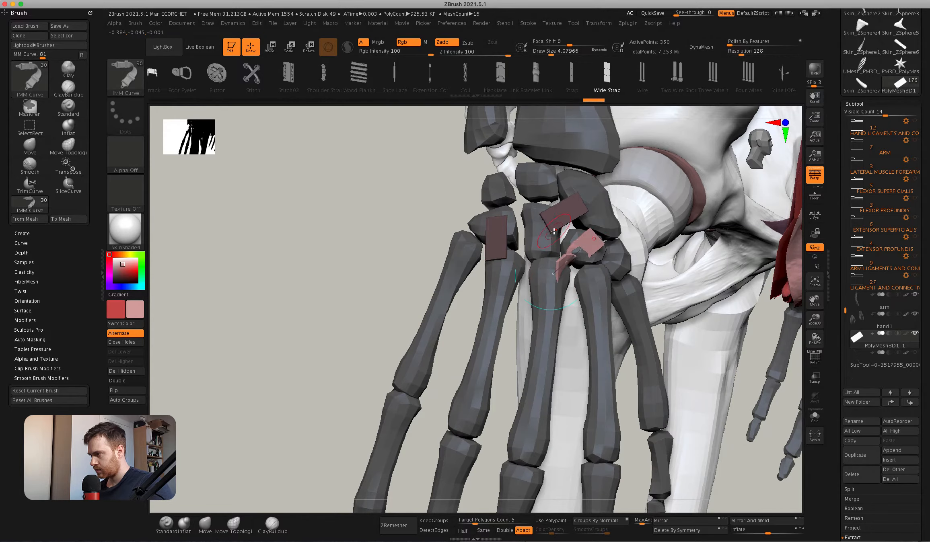
{"action": "right_click_drag", "start_coordinate": [551, 274], "coordinate": [542, 265]}
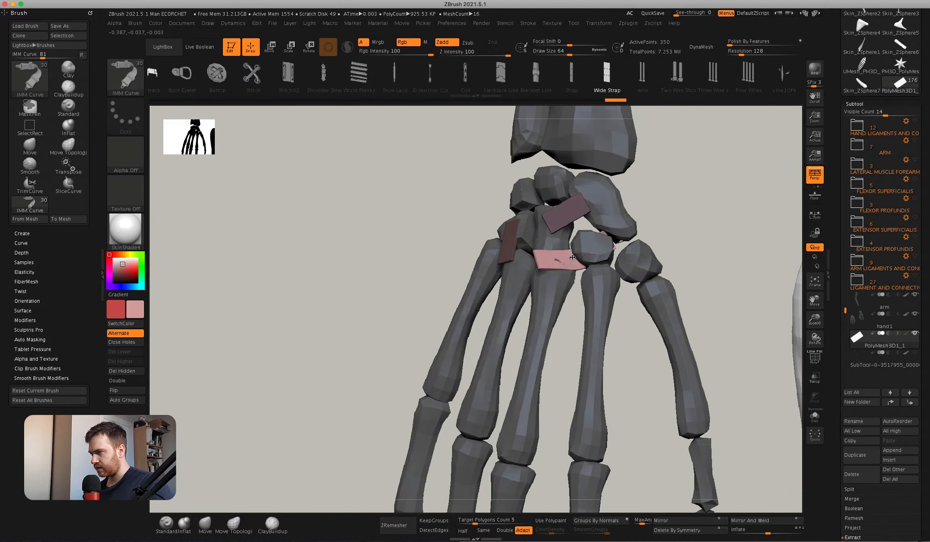
Reduce the draw size to about 1.88 and draw a narrower Wide Strap between the capitate and the scaphoid.
{"action": "key", "text": "space"}
{"action": "mouse_move", "coordinate": [553, 258]}
{"action": "left_mouse_down"}
{"action": "mouse_move", "coordinate": [581, 255]}
{"action": "mouse_move", "coordinate": [573, 247]}
{"action": "left_mouse_up"}
{"action": "key", "text": "space"}
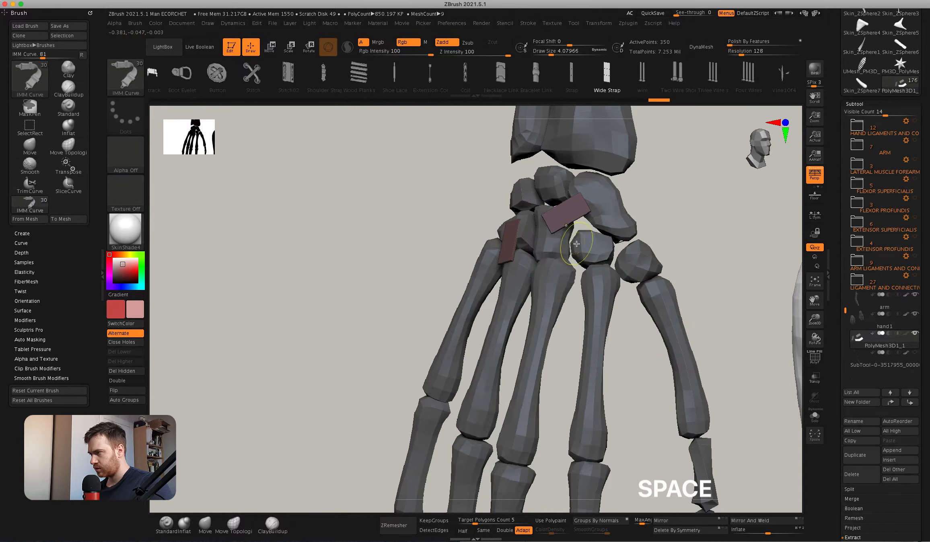
{"action": "key", "text": "space"}
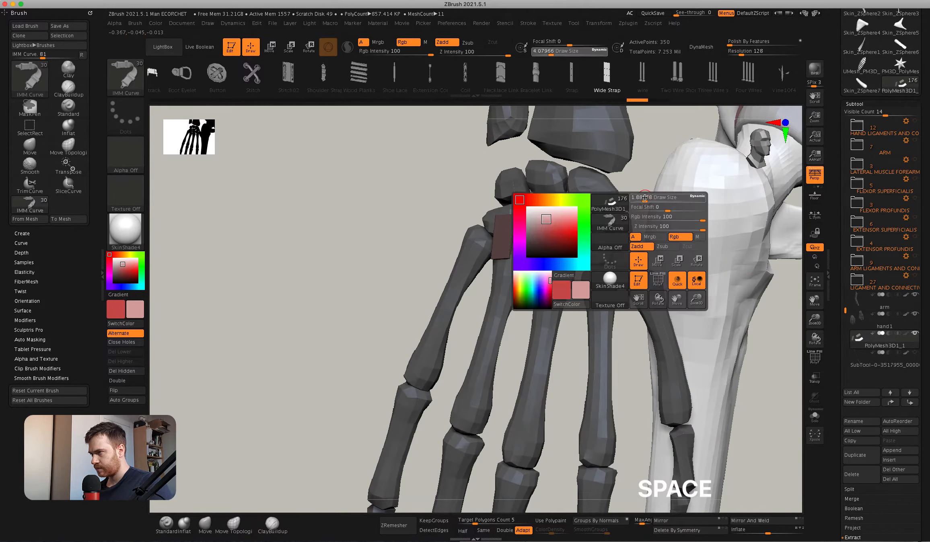
{"action": "right_click_drag", "start_coordinate": [595, 245], "coordinate": [574, 238]}
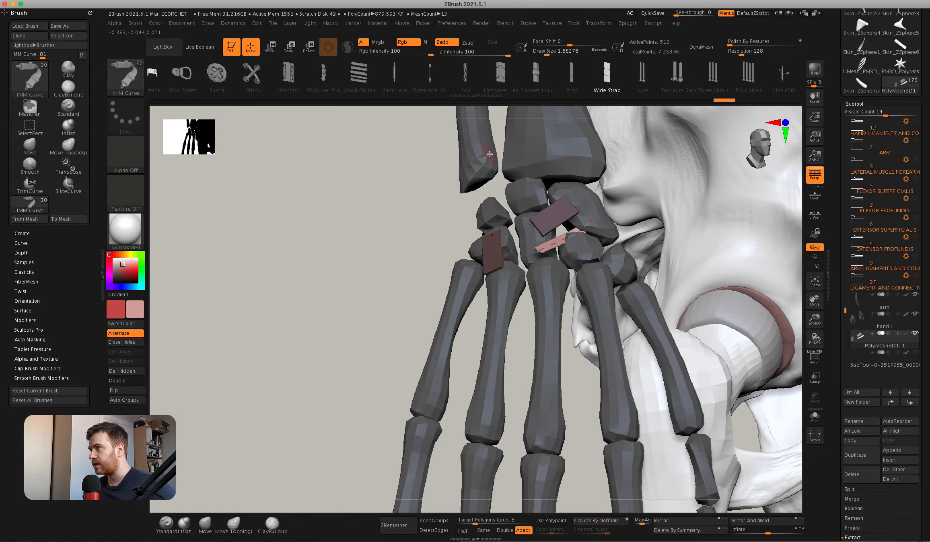
Dock the Stroke palette in the workspace and turn on Elastic in its Curve settings.
{"action": "left_click", "coordinate": [526, 27]}
{"action": "scroll", "coordinate": [860, 13], "scroll_direction": "up", "scroll_amount": 5}
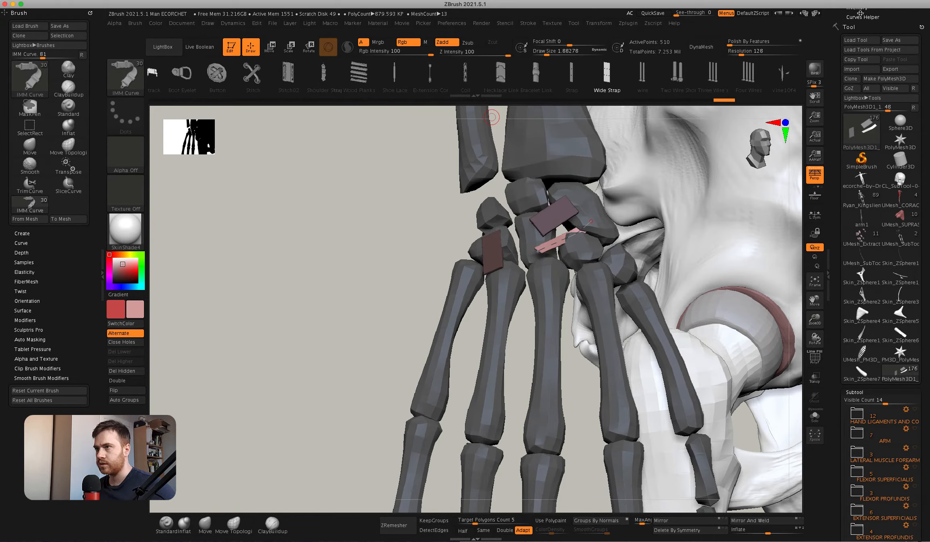
{"action": "scroll", "coordinate": [883, 23], "scroll_direction": "up", "scroll_amount": 5}
{"action": "mouse_move", "coordinate": [916, 18]}
{"action": "left_mouse_down"}
{"action": "mouse_move", "coordinate": [635, 26]}
{"action": "mouse_move", "coordinate": [71, 157]}
{"action": "mouse_move", "coordinate": [60, 342]}
{"action": "mouse_move", "coordinate": [18, 442]}
{"action": "left_mouse_up"}
{"action": "scroll", "coordinate": [51, 403], "scroll_direction": "down", "scroll_amount": 10}
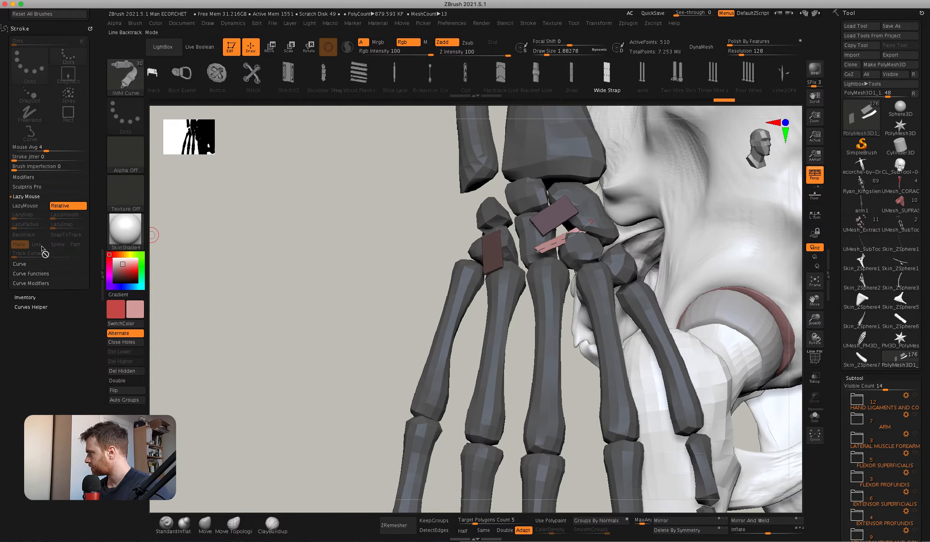
{"action": "left_click", "coordinate": [41, 264]}
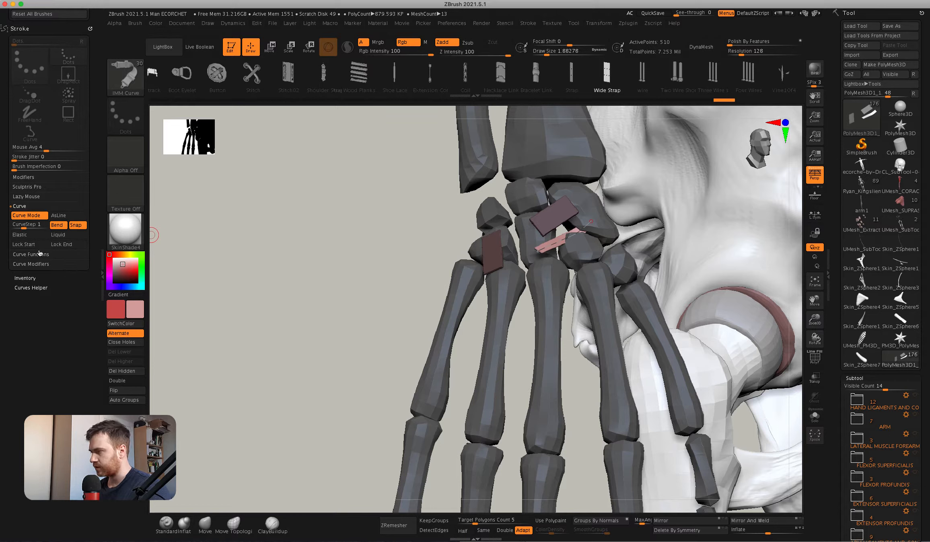
{"action": "left_click", "coordinate": [22, 235]}
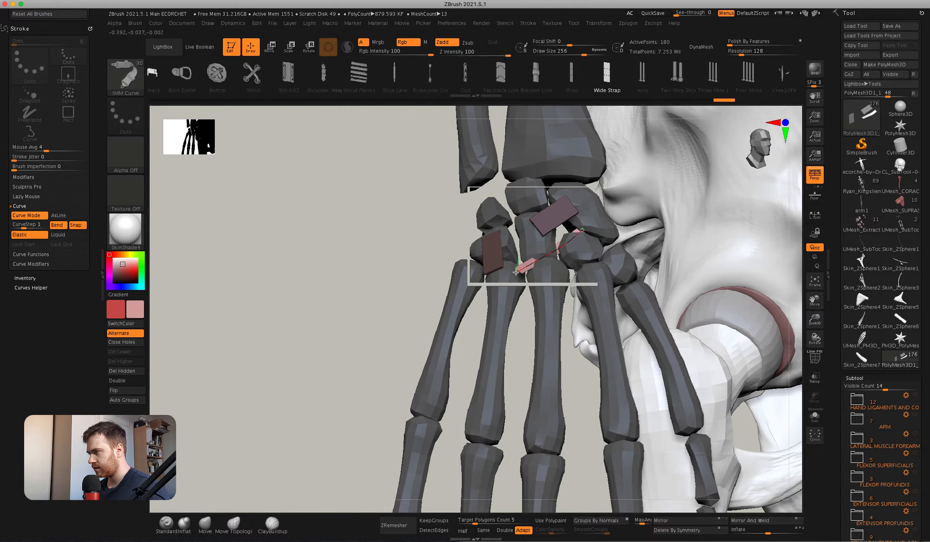
Reshape the narrow capitate–scaphoid strap by pulling its curve end towards the outer metacarpal bases, undoing the unwanted pull.
{"action": "key", "text": "space"}
{"action": "left_click_drag", "start_coordinate": [520, 269], "coordinate": [500, 268]}
{"action": "mouse_move", "coordinate": [591, 284]}
{"action": "left_mouse_down"}
{"action": "mouse_move", "coordinate": [479, 262]}
{"action": "mouse_move", "coordinate": [426, 290]}
{"action": "mouse_move", "coordinate": [500, 295]}
{"action": "mouse_move", "coordinate": [463, 257]}
{"action": "mouse_move", "coordinate": [535, 242]}
{"action": "mouse_move", "coordinate": [524, 234]}
{"action": "mouse_move", "coordinate": [571, 217]}
{"action": "left_mouse_up"}
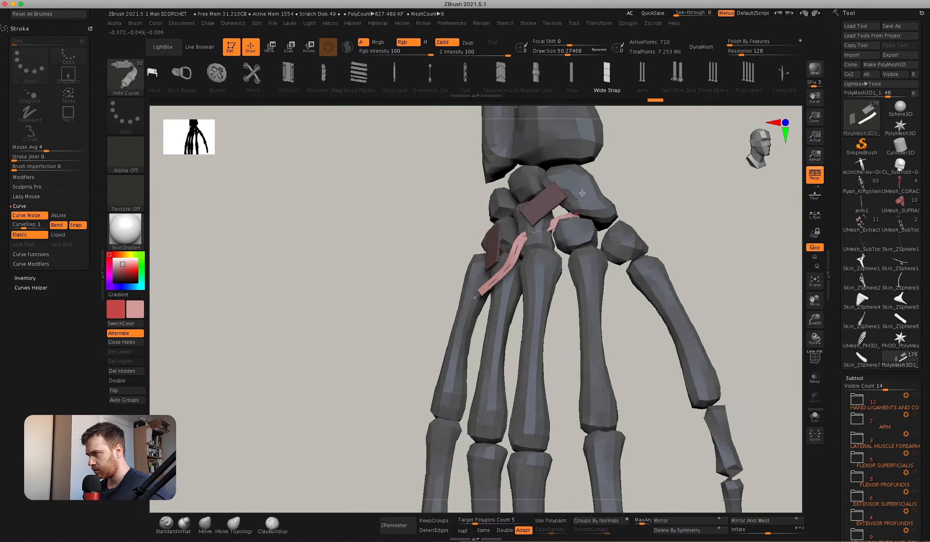
{"action": "key", "text": "super+z"}
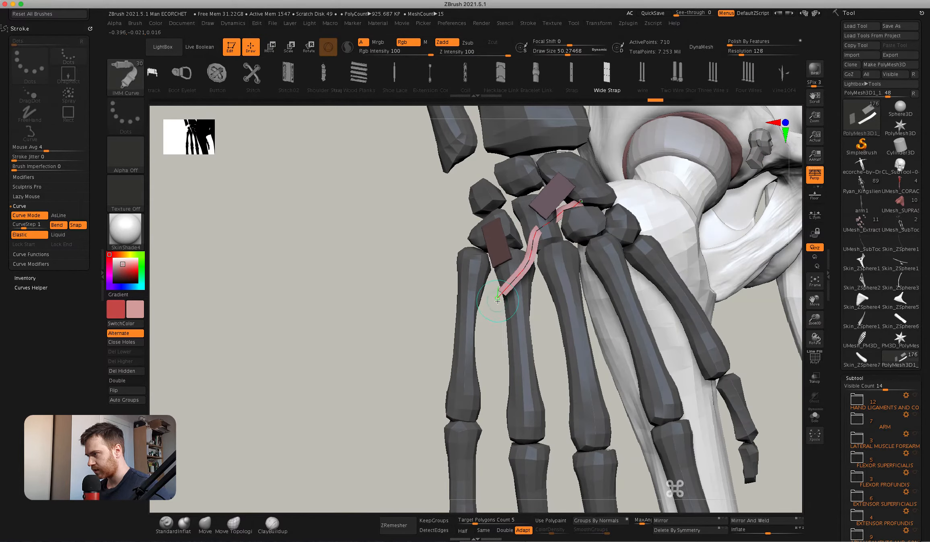
{"action": "left_click_drag", "start_coordinate": [498, 300], "coordinate": [503, 294]}
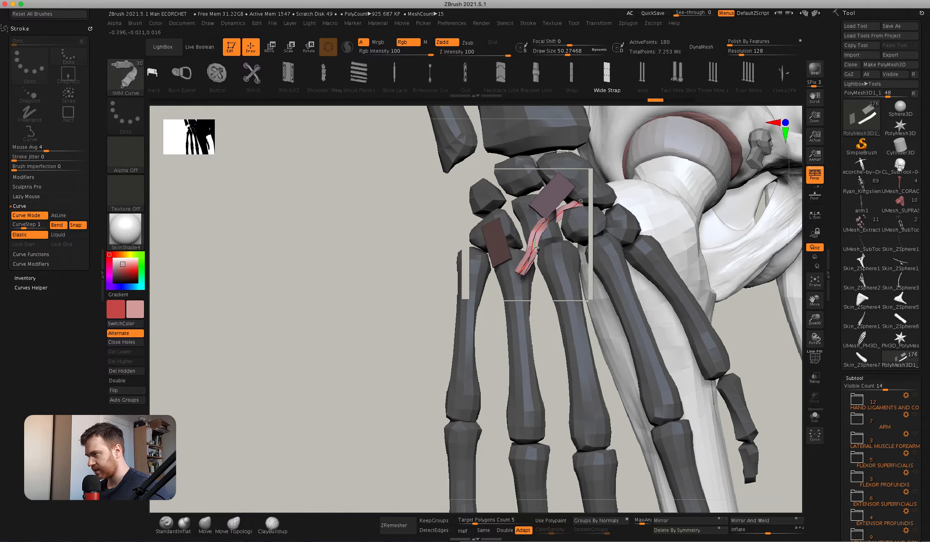
{"action": "right_click_drag", "start_coordinate": [509, 278], "coordinate": [539, 227]}
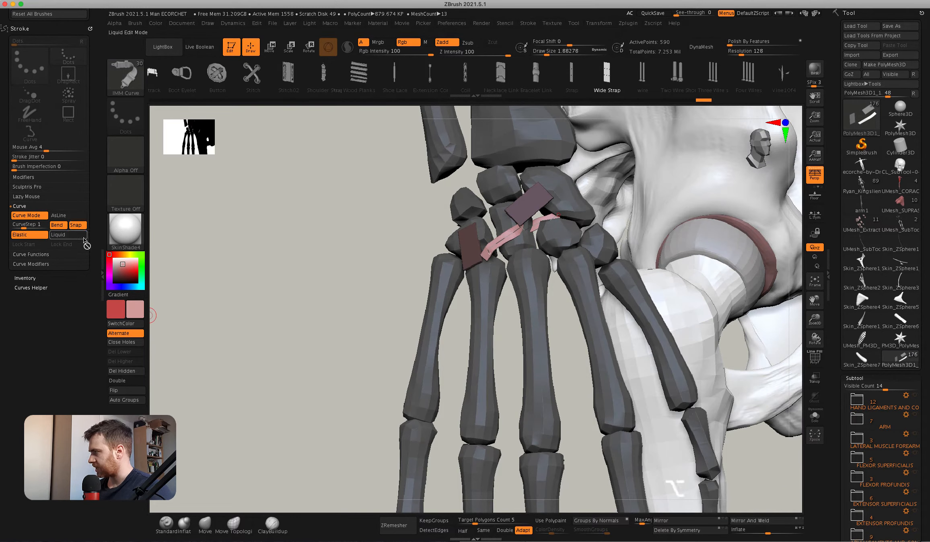
Turn off Elastic and draw a Wide Strap between the scaphoid and capitate on the opposite side of the wrist, undoing the unwanted change.
{"action": "left_click", "coordinate": [37, 235]}
{"action": "right_click_drag", "start_coordinate": [342, 270], "coordinate": [561, 224]}
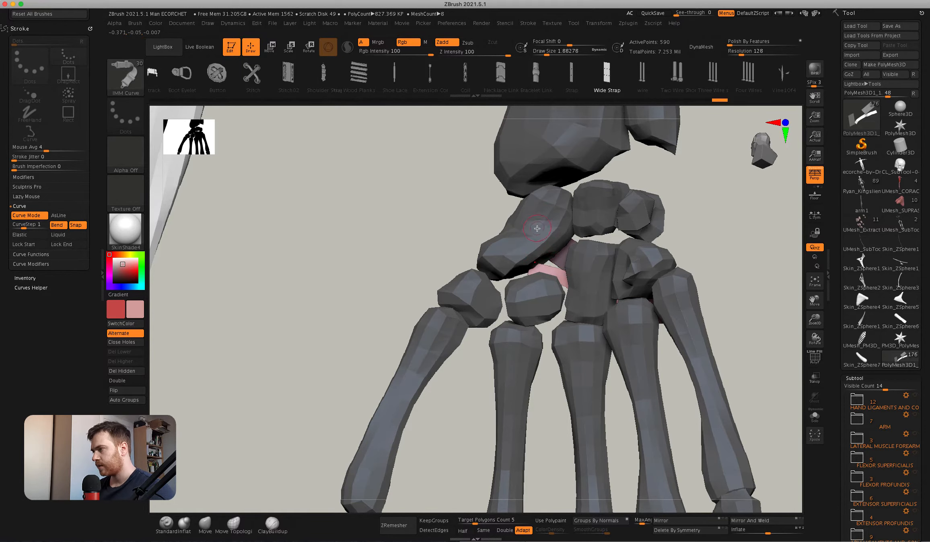
{"action": "mouse_move", "coordinate": [579, 277]}
{"action": "left_mouse_down"}
{"action": "mouse_move", "coordinate": [595, 282]}
{"action": "mouse_move", "coordinate": [563, 290]}
{"action": "mouse_move", "coordinate": [574, 300]}
{"action": "left_mouse_up"}
{"action": "key", "text": "super+z"}
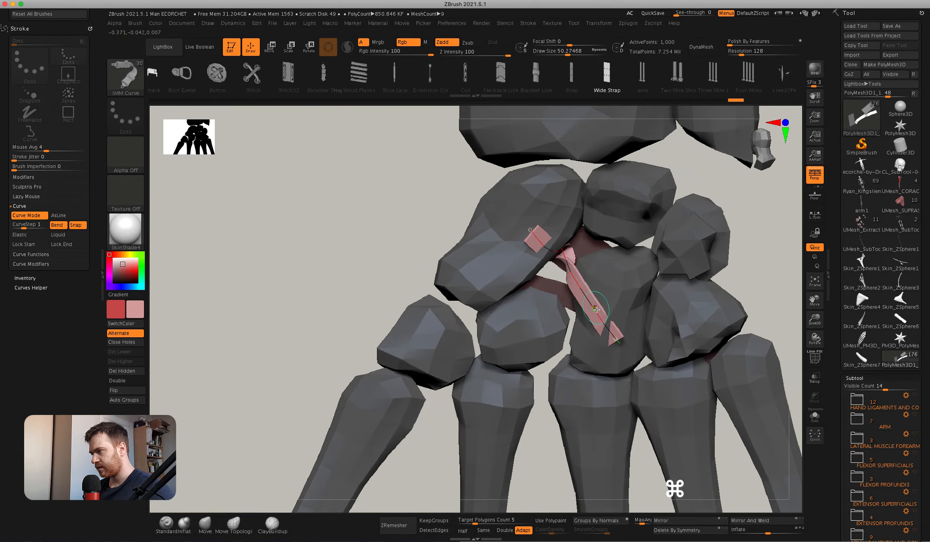
Adjust the curve of the new scaphoid–capitate strap so it spans straight between the two bones.
{"action": "mouse_move", "coordinate": [546, 251]}
{"action": "left_mouse_down"}
{"action": "mouse_move", "coordinate": [559, 265]}
{"action": "mouse_move", "coordinate": [577, 264]}
{"action": "mouse_move", "coordinate": [561, 266]}
{"action": "mouse_move", "coordinate": [559, 279]}
{"action": "mouse_move", "coordinate": [549, 249]}
{"action": "left_mouse_up"}
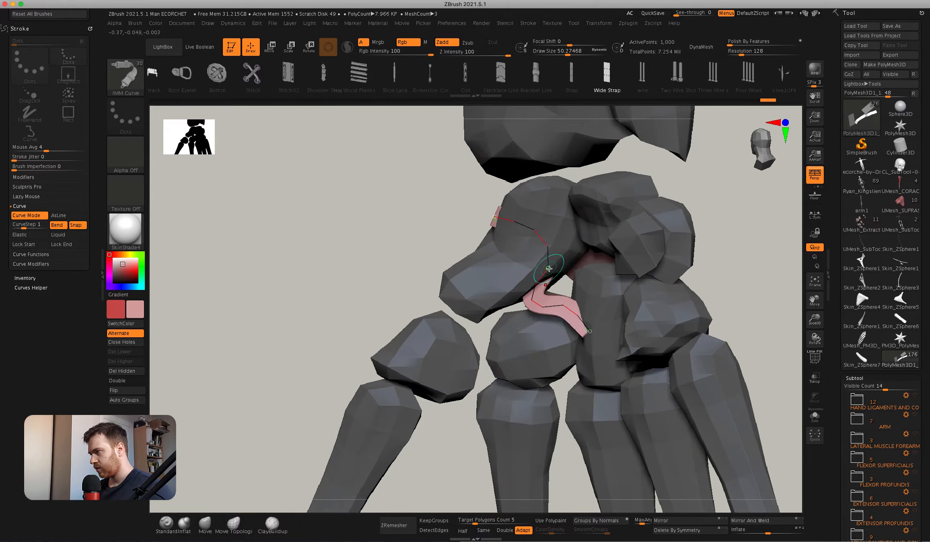
{"action": "key", "text": "super"}
{"action": "mouse_move", "coordinate": [555, 237]}
{"action": "left_mouse_down"}
{"action": "mouse_move", "coordinate": [521, 307]}
{"action": "mouse_move", "coordinate": [515, 216]}
{"action": "mouse_move", "coordinate": [504, 230]}
{"action": "mouse_move", "coordinate": [541, 298]}
{"action": "mouse_move", "coordinate": [546, 221]}
{"action": "mouse_move", "coordinate": [506, 215]}
{"action": "left_mouse_up"}
{"action": "key", "text": "super"}
{"action": "right_click_drag", "start_coordinate": [506, 215], "coordinate": [491, 201]}
{"action": "left_click_drag", "start_coordinate": [489, 201], "coordinate": [495, 186]}
{"action": "mouse_move", "coordinate": [495, 186]}
{"action": "right_mouse_down"}
{"action": "mouse_move", "coordinate": [517, 226]}
{"action": "mouse_move", "coordinate": [557, 195]}
{"action": "right_mouse_up"}
{"action": "key", "text": "super"}
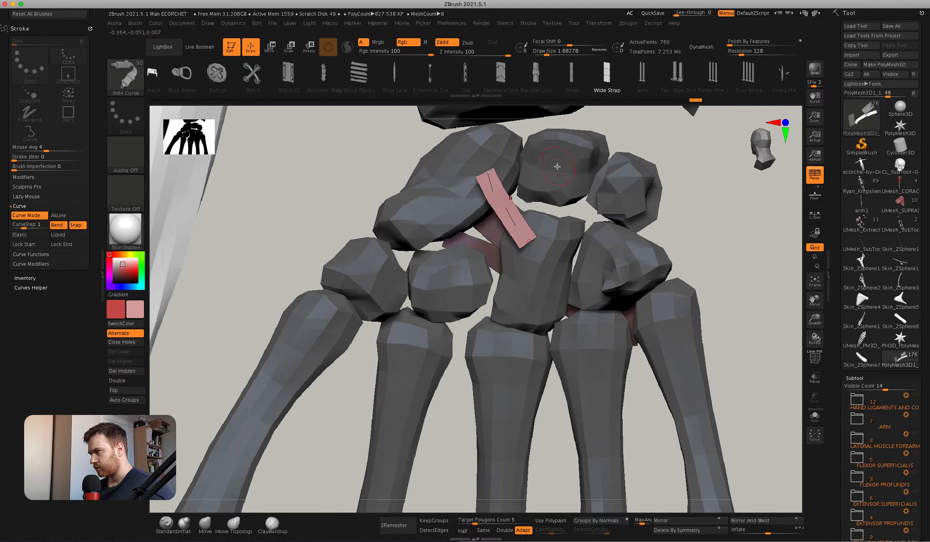
Fit the scaphoid–capitate strap to the bone surfaces with the Move brush, varying the draw size between about 3.5 and 1.6.
{"action": "right_click_drag", "start_coordinate": [510, 228], "coordinate": [504, 212]}
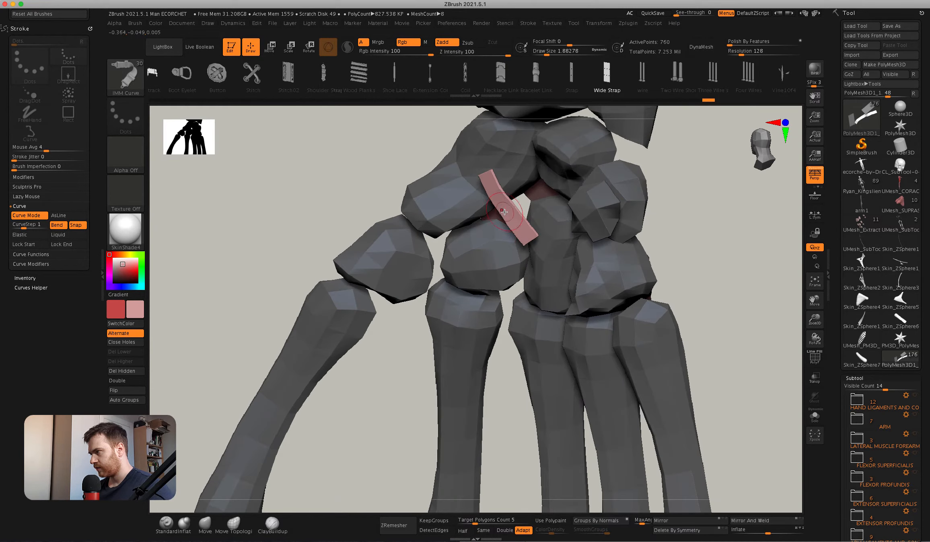
{"action": "left_click", "coordinate": [206, 523]}
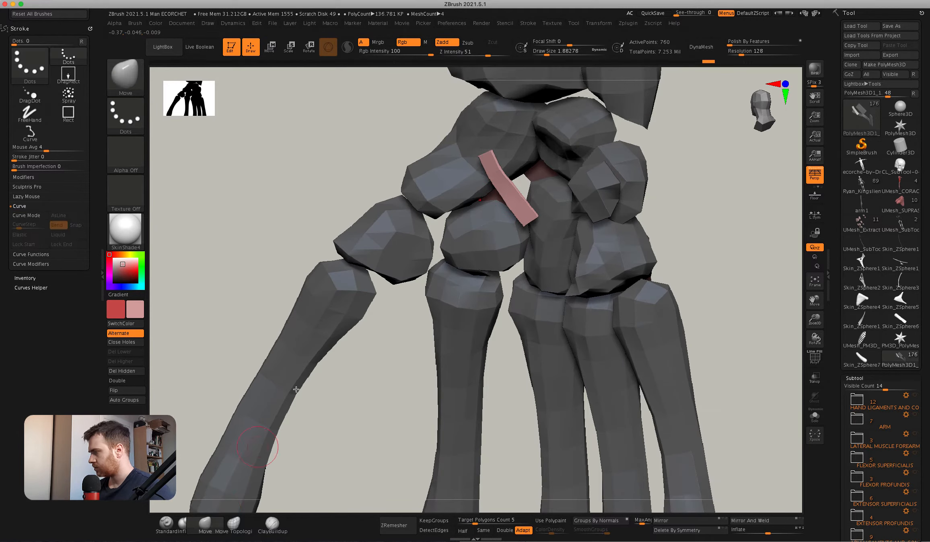
{"action": "key", "text": "space"}
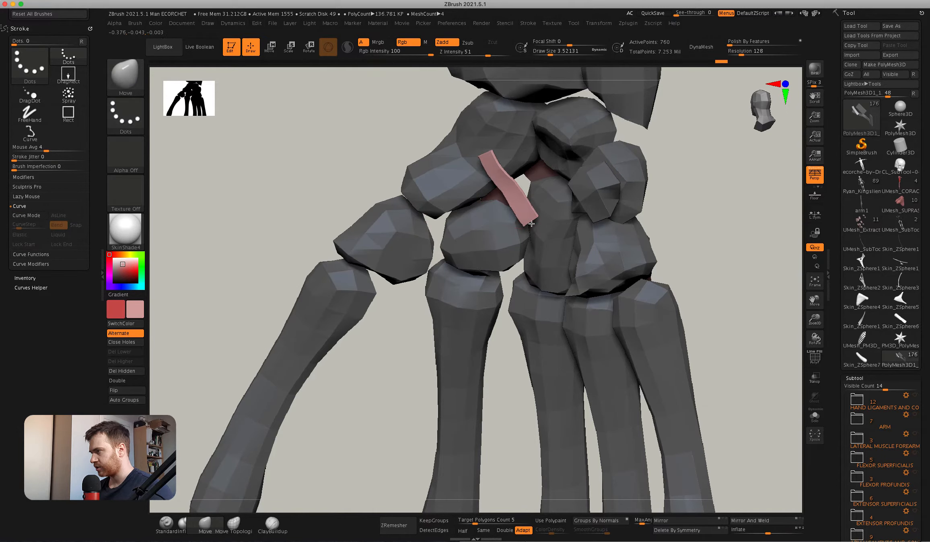
{"action": "right_click_drag", "start_coordinate": [498, 161], "coordinate": [495, 166]}
{"action": "right_click_drag", "start_coordinate": [526, 194], "coordinate": [537, 206]}
{"action": "key", "text": "space"}
{"action": "left_click_drag", "start_coordinate": [523, 212], "coordinate": [523, 238]}
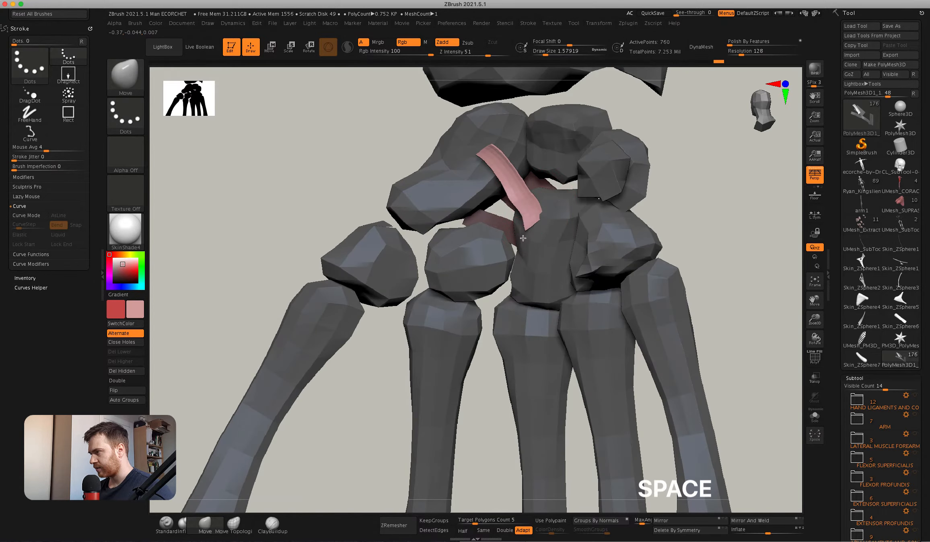
{"action": "mouse_move", "coordinate": [548, 204]}
{"action": "right_mouse_down", "text": "alt"}
{"action": "mouse_move", "coordinate": [478, 169]}
{"action": "mouse_move", "coordinate": [499, 170]}
{"action": "mouse_move", "coordinate": [533, 216]}
{"action": "mouse_move", "coordinate": [623, 228]}
{"action": "mouse_move", "coordinate": [537, 162]}
{"action": "mouse_move", "coordinate": [546, 229]}
{"action": "right_mouse_up", "text": "alt"}
Turn on the PolyFrame display to show the straps' wireframe and polygroups.
{"action": "key", "text": "shift+f"}
{"action": "scroll", "coordinate": [842, 449], "scroll_direction": "down", "scroll_amount": 15}
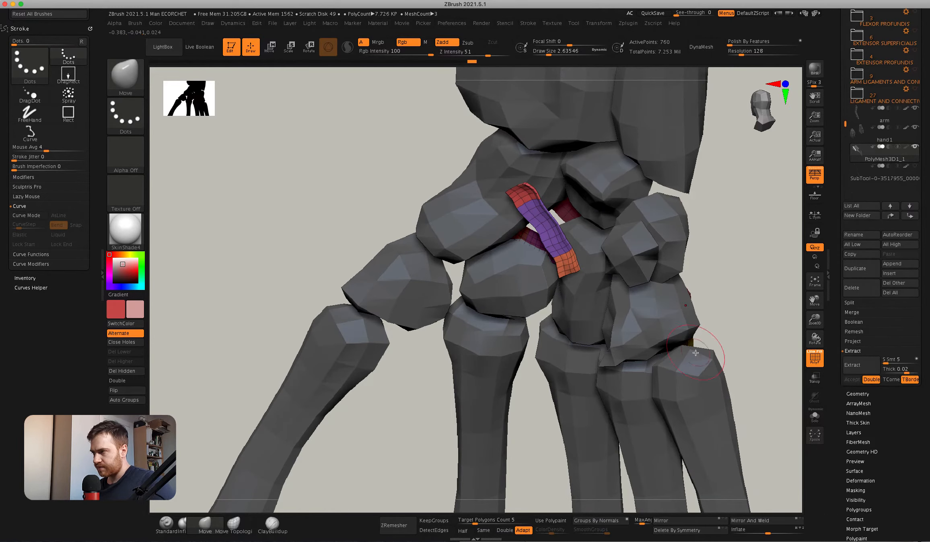
{"action": "mouse_move", "coordinate": [544, 237]}
{"action": "right_mouse_down", "text": "super"}
{"action": "mouse_move", "coordinate": [539, 187]}
{"action": "mouse_move", "coordinate": [537, 198]}
{"action": "right_mouse_up", "text": "super"}
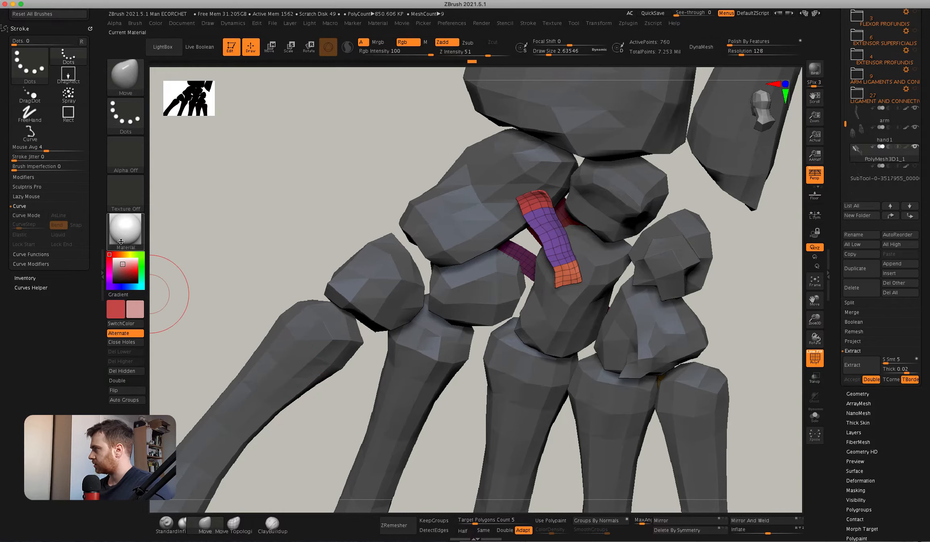
Return to the IMM Curve brush and draw a Wide Strap lengthwise over the scaphoid.
{"action": "key", "text": "b"}
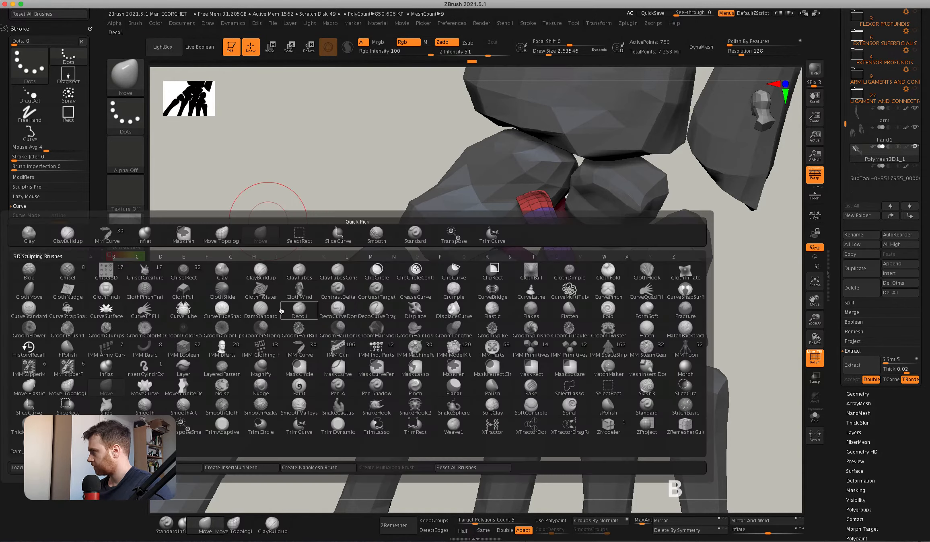
{"action": "left_click_drag", "start_coordinate": [57, 23], "coordinate": [65, 199]}
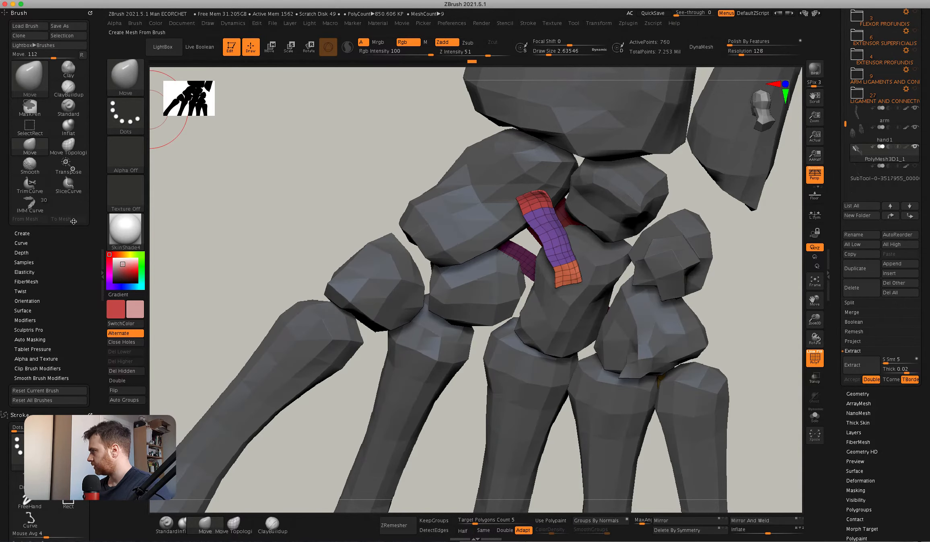
{"action": "left_click", "coordinate": [35, 205]}
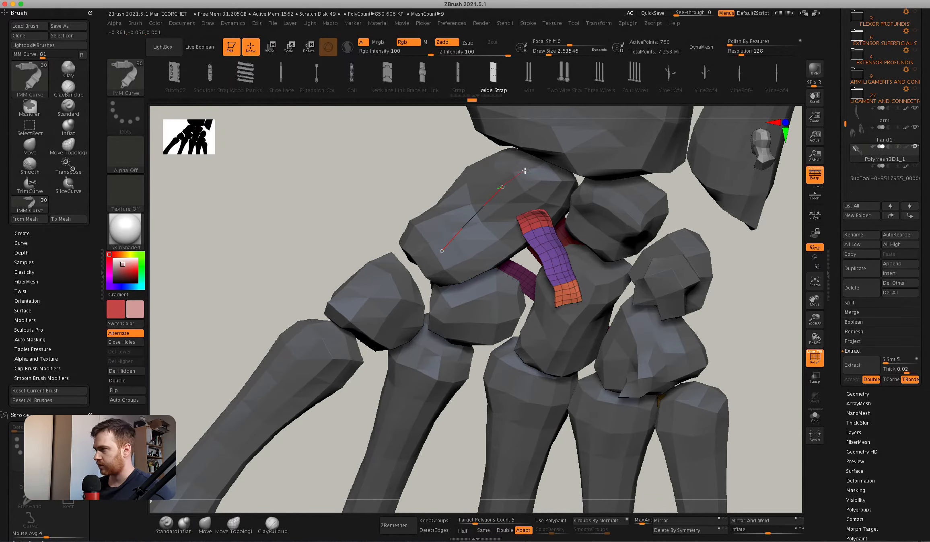
{"action": "left_click_drag", "start_coordinate": [524, 171], "coordinate": [523, 177]}
{"action": "right_click_drag", "start_coordinate": [471, 229], "coordinate": [459, 236]}
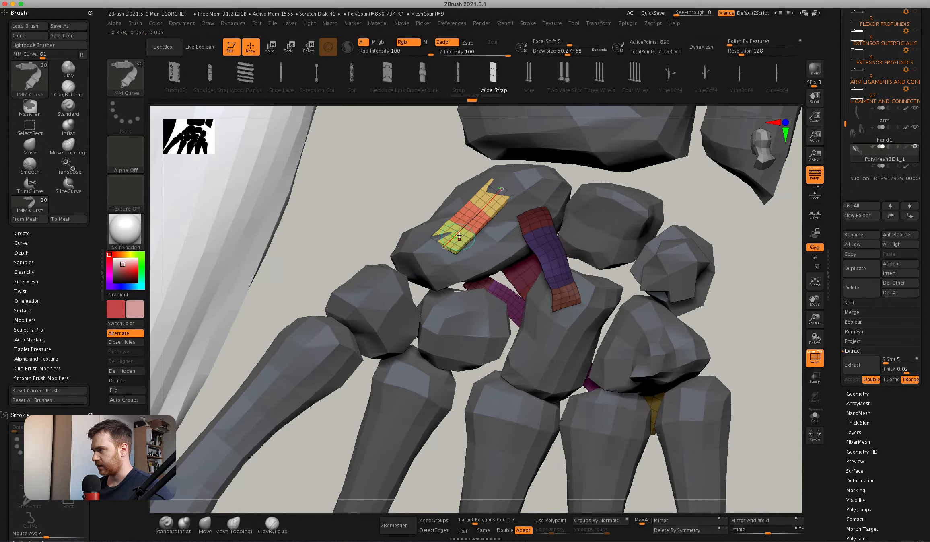
{"action": "right_click_drag", "start_coordinate": [498, 189], "coordinate": [467, 252], "text": "super"}
{"action": "left_click_drag", "start_coordinate": [689, 250], "coordinate": [693, 253], "text": "super"}
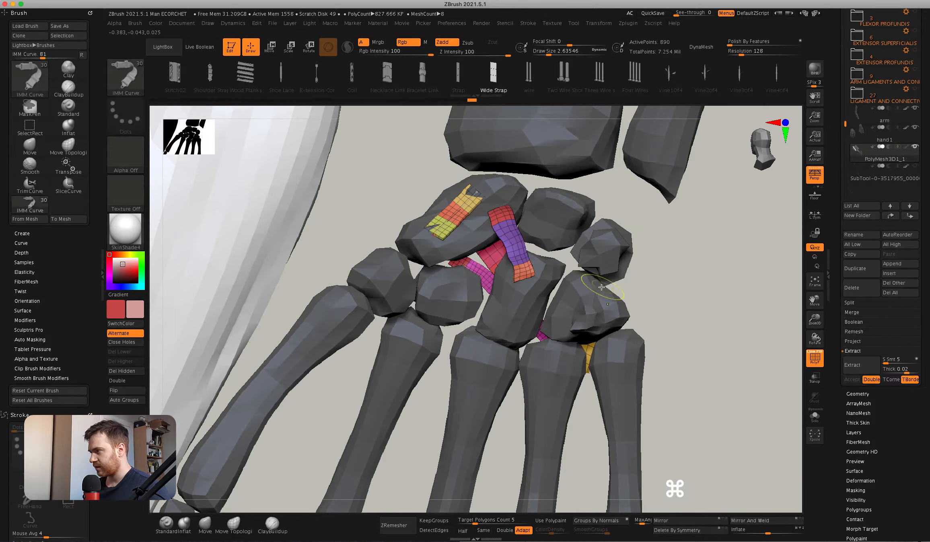
{"action": "mouse_move", "coordinate": [563, 278]}
{"action": "right_mouse_down", "text": "super"}
{"action": "mouse_move", "coordinate": [557, 258]}
{"action": "mouse_move", "coordinate": [482, 274]}
{"action": "right_mouse_up", "text": "super"}
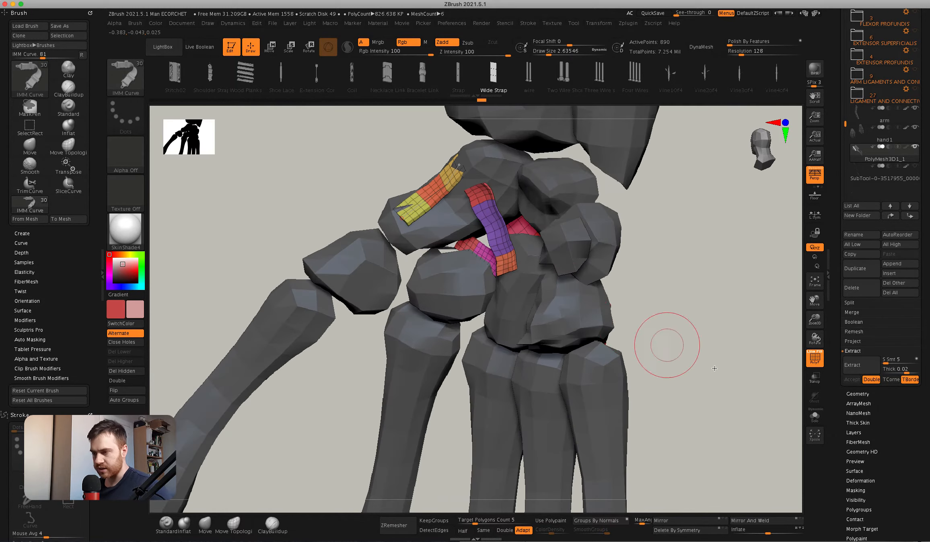
Assign each separate strap its own polygroup with Auto Groups.
{"action": "left_click_drag", "start_coordinate": [841, 448], "coordinate": [838, 347]}
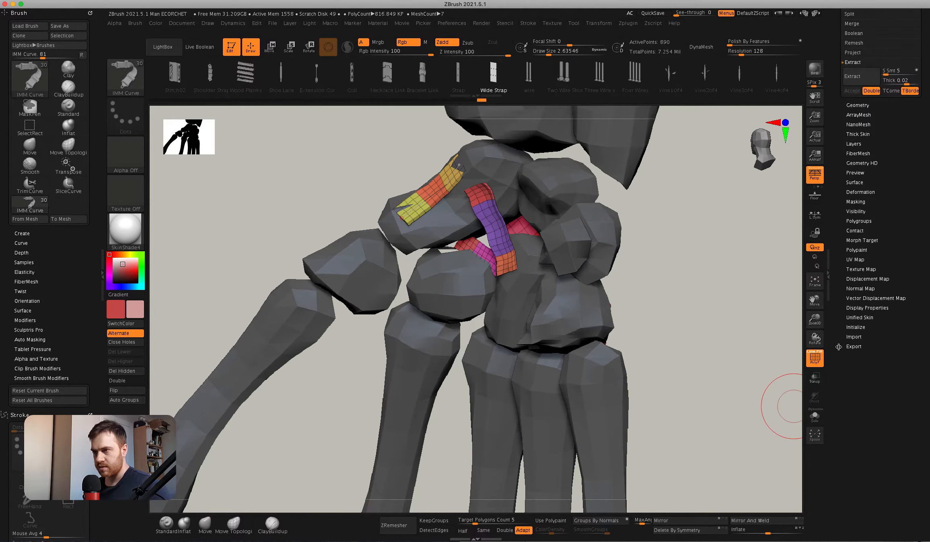
{"action": "left_click", "coordinate": [861, 221]}
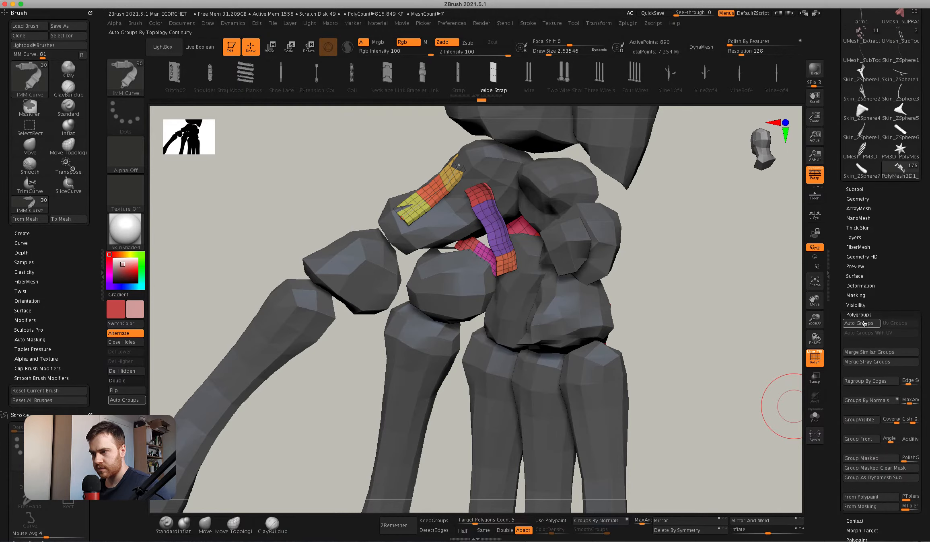
{"action": "left_click", "coordinate": [859, 323]}
{"action": "right_click_drag", "start_coordinate": [630, 297], "coordinate": [671, 316], "text": "super"}
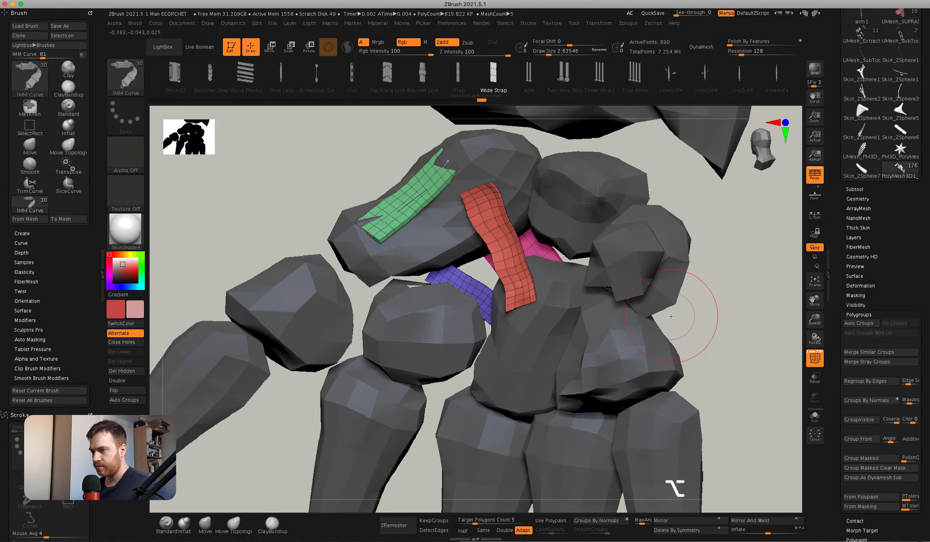
Split the straps' faces and side edges into separate polygroups with Groups By Normals.
{"action": "left_click", "coordinate": [849, 401]}
{"action": "scroll", "coordinate": [893, 362], "scroll_direction": "down", "scroll_amount": 5}
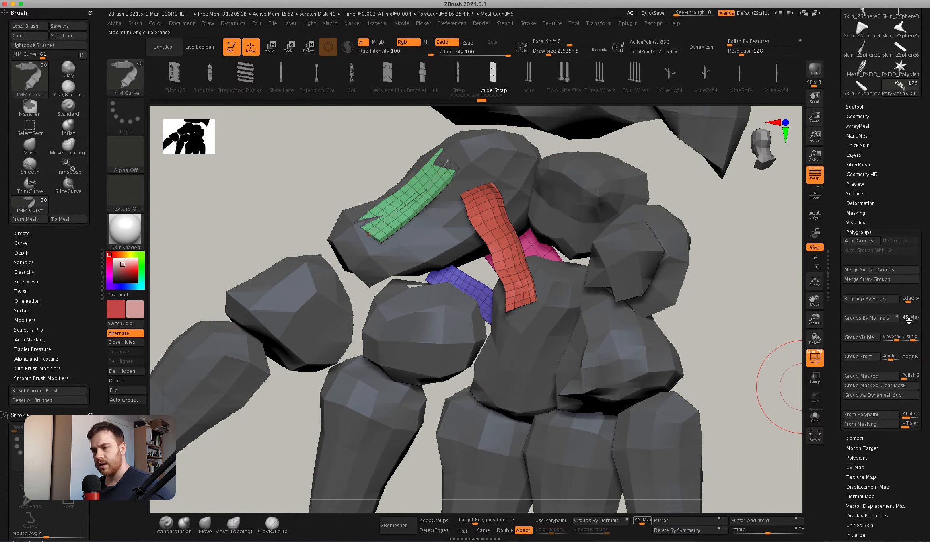
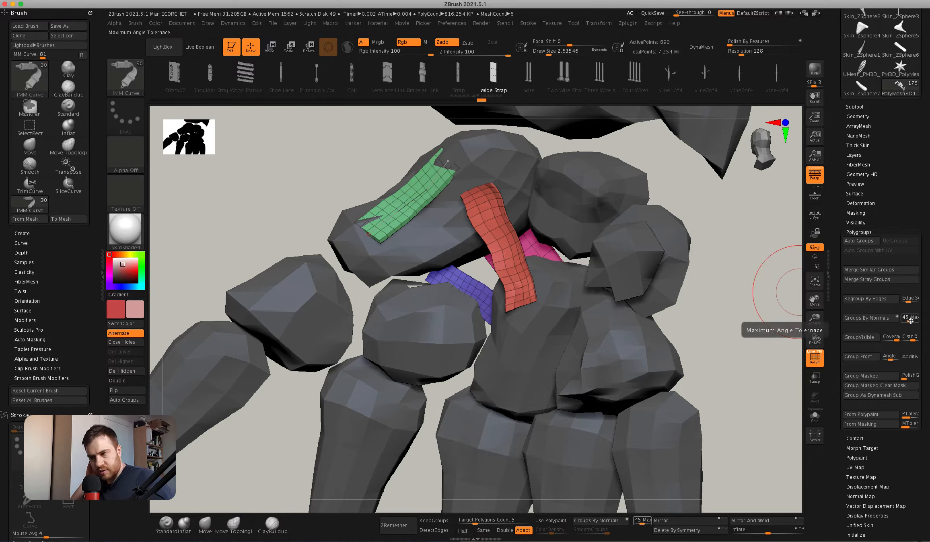
{"action": "left_click", "coordinate": [880, 320]}
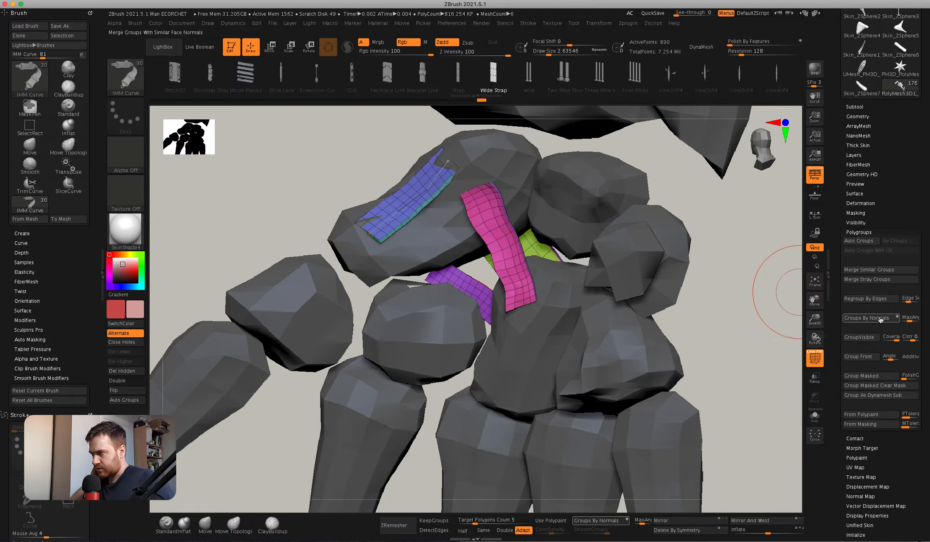
{"action": "right_click_drag", "start_coordinate": [591, 310], "coordinate": [474, 233]}
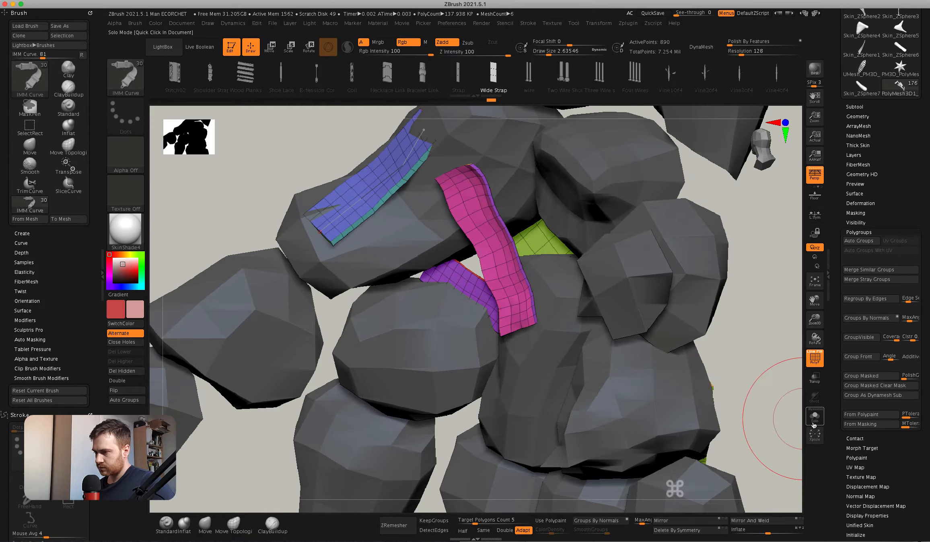
Show the strap subtool in Solo mode and hide the back-face and edge polygroups of the individual straps.
{"action": "left_click", "coordinate": [815, 416]}
{"action": "right_click_drag", "start_coordinate": [546, 223], "coordinate": [478, 219]}
{"action": "left_click", "coordinate": [397, 231], "text": "shift+super"}
{"action": "left_click", "coordinate": [369, 238], "text": "shift+super"}
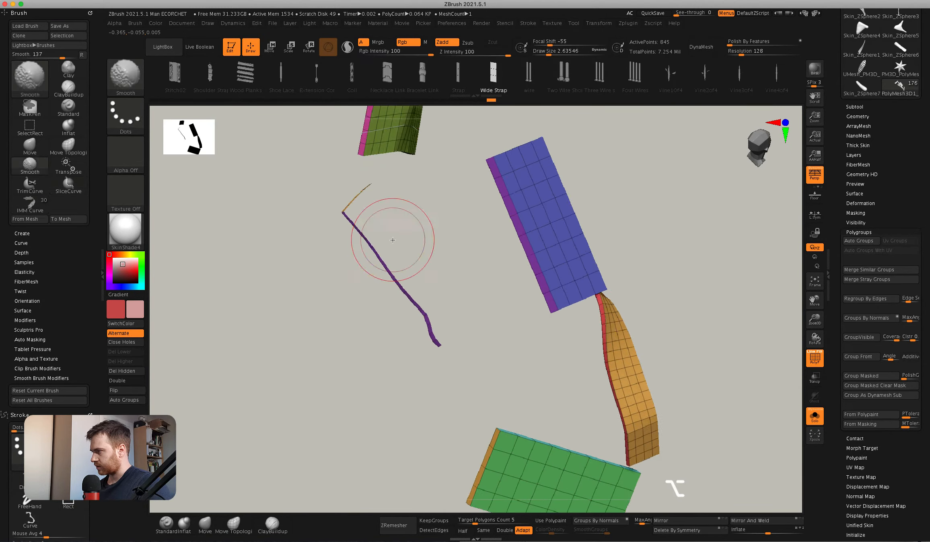
{"action": "mouse_move", "coordinate": [369, 239]}
{"action": "right_mouse_down", "text": "alt"}
{"action": "mouse_move", "coordinate": [400, 218]}
{"action": "mouse_move", "coordinate": [403, 232]}
{"action": "mouse_move", "coordinate": [474, 207]}
{"action": "right_mouse_up", "text": "alt"}
{"action": "key", "text": "shift+super"}
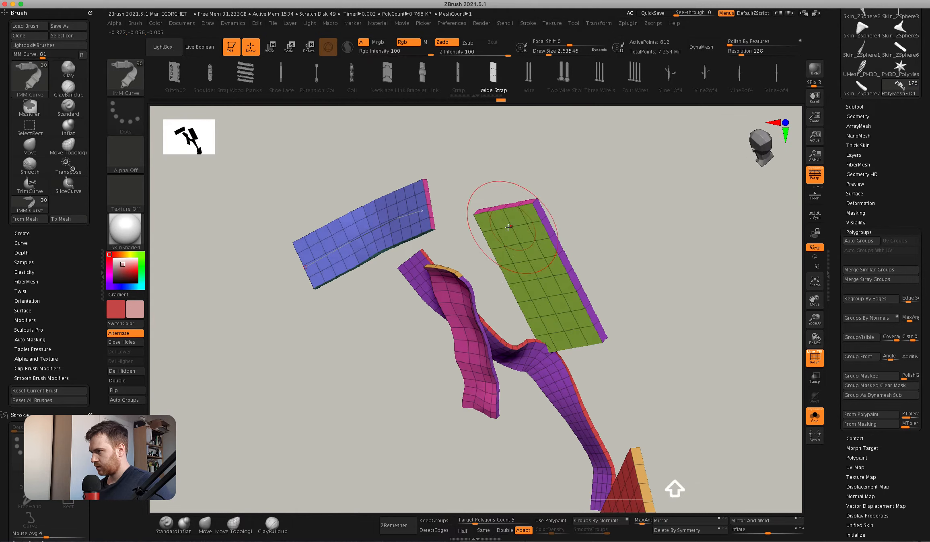
{"action": "left_click", "coordinate": [533, 285], "text": "shift+super"}
{"action": "left_click", "coordinate": [542, 366], "text": "shift+super"}
Turn on double-sided display for the strap subtool and check the partly hidden straps from several angles.
{"action": "right_click_drag", "start_coordinate": [542, 366], "coordinate": [531, 369], "text": "alt"}
{"action": "key", "text": "super"}
{"action": "mouse_move", "coordinate": [509, 333]}
{"action": "right_mouse_down"}
{"action": "mouse_move", "coordinate": [453, 310]}
{"action": "mouse_move", "coordinate": [451, 284]}
{"action": "mouse_move", "coordinate": [534, 251]}
{"action": "mouse_move", "coordinate": [518, 307]}
{"action": "mouse_move", "coordinate": [472, 298]}
{"action": "mouse_move", "coordinate": [466, 329]}
{"action": "right_mouse_up"}
{"action": "left_click", "coordinate": [132, 381]}
{"action": "key", "text": "super"}
{"action": "right_click_drag", "start_coordinate": [443, 282], "coordinate": [448, 248]}
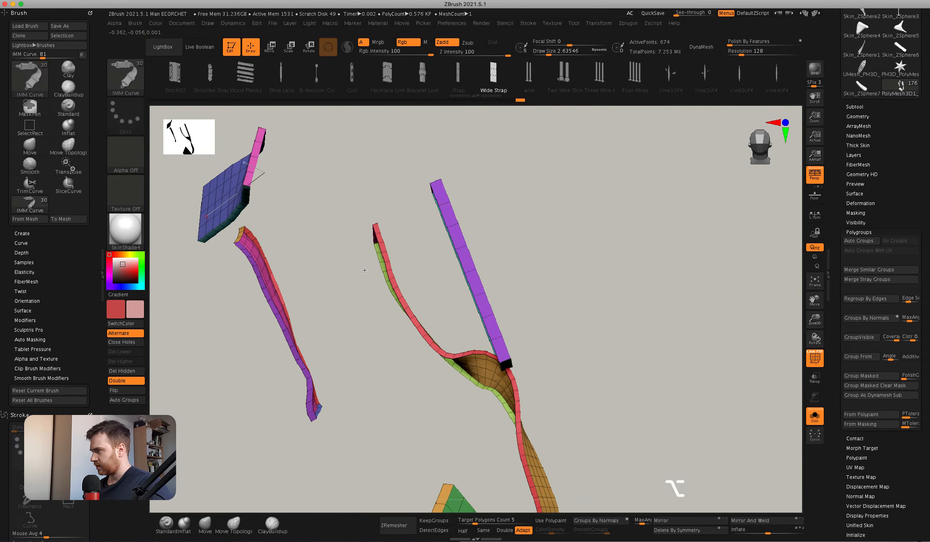
Hide the unneeded face and side polygroups still showing on the remaining straps.
{"action": "left_click", "coordinate": [459, 249], "text": "shift+super"}
{"action": "mouse_move", "coordinate": [454, 203]}
{"action": "right_mouse_down"}
{"action": "mouse_move", "coordinate": [463, 225]}
{"action": "mouse_move", "coordinate": [448, 268]}
{"action": "mouse_move", "coordinate": [467, 242]}
{"action": "mouse_move", "coordinate": [446, 257]}
{"action": "mouse_move", "coordinate": [438, 296]}
{"action": "mouse_move", "coordinate": [421, 265]}
{"action": "right_mouse_up"}
{"action": "left_click", "coordinate": [471, 230], "text": "shift+super"}
{"action": "left_click", "coordinate": [438, 296], "text": "shift+super"}
{"action": "left_click", "coordinate": [444, 306], "text": "shift+super"}
{"action": "left_click", "coordinate": [429, 279], "text": "shift+super"}
{"action": "left_click", "coordinate": [434, 273], "text": "shift+super"}
{"action": "right_click_drag", "start_coordinate": [482, 238], "coordinate": [420, 304]}
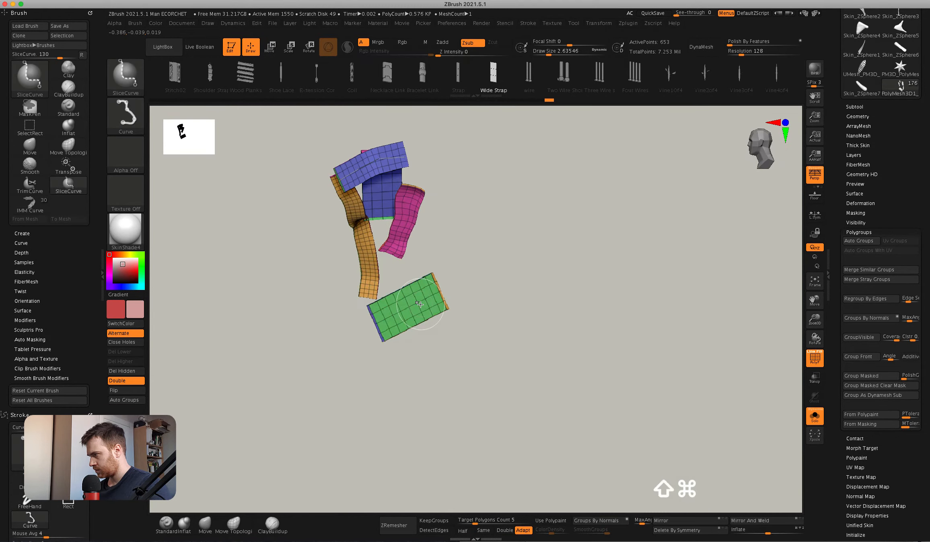
{"action": "mouse_move", "coordinate": [208, 342]}
{"action": "right_mouse_down"}
{"action": "mouse_move", "coordinate": [397, 229]}
{"action": "mouse_move", "coordinate": [396, 199]}
{"action": "mouse_move", "coordinate": [385, 224]}
{"action": "mouse_move", "coordinate": [153, 333]}
{"action": "right_mouse_up"}
{"action": "left_click", "coordinate": [391, 223], "text": "shift+super"}
{"action": "left_click", "coordinate": [391, 223], "text": "shift+super"}
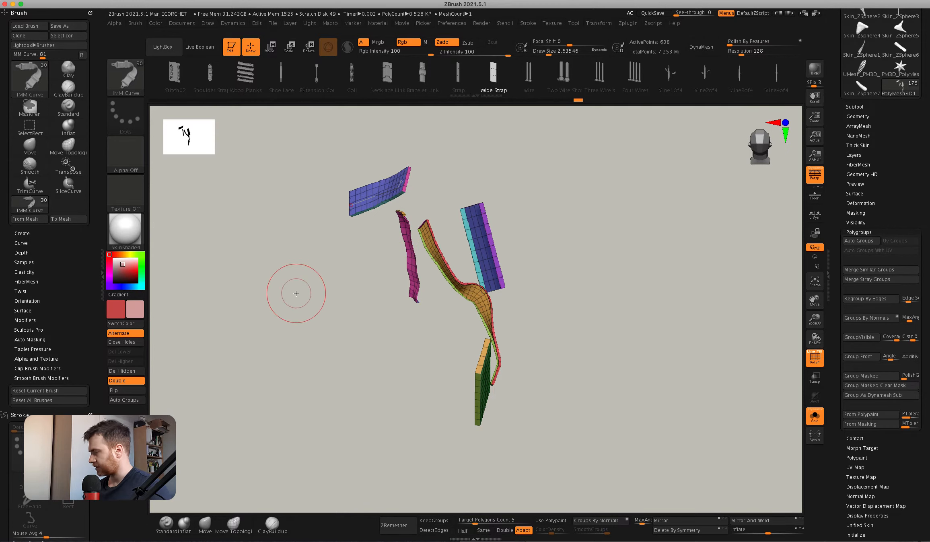
Switch to the ZModeler brush and set its polygon action to Delete with the target Polygroup All.
{"action": "key", "text": "b"}
{"action": "left_click", "coordinate": [613, 484]}
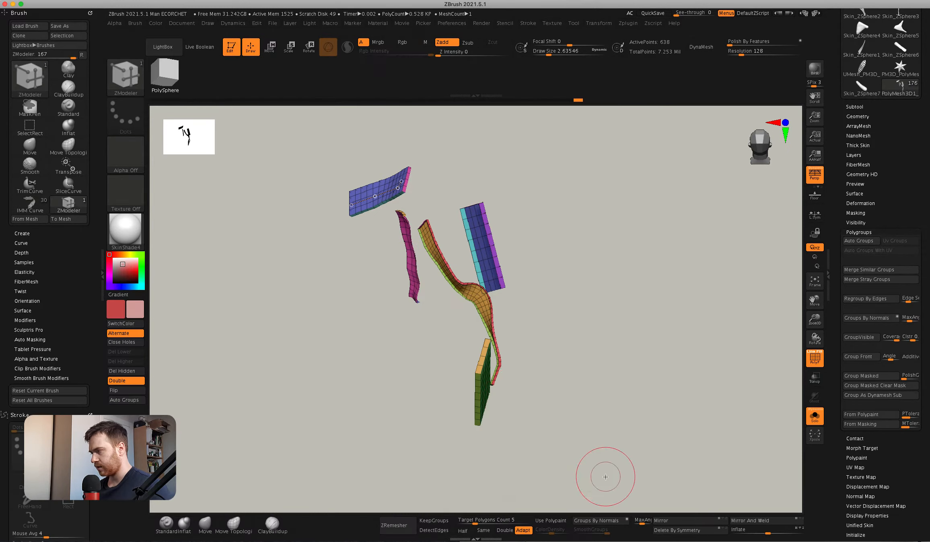
{"action": "left_click_drag", "start_coordinate": [266, 258], "coordinate": [176, 328], "text": "alt"}
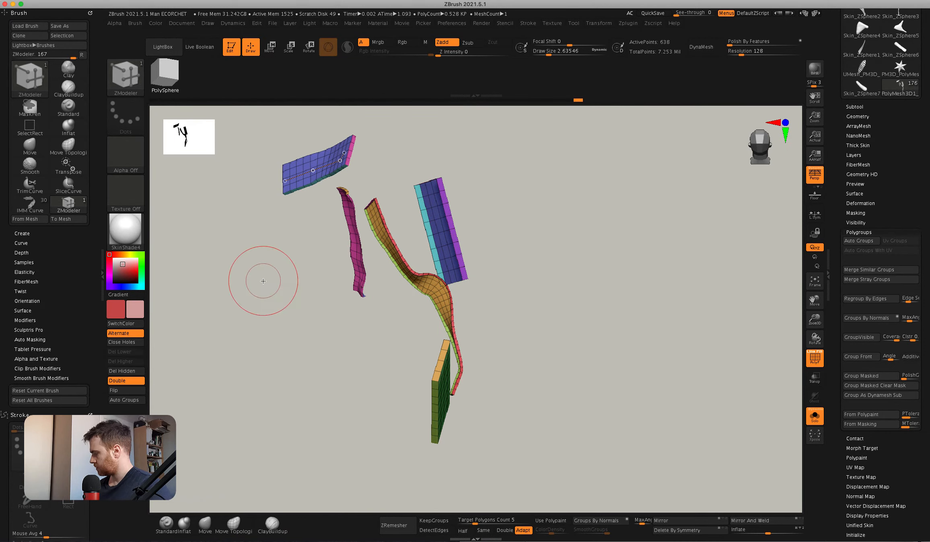
{"action": "left_click_drag", "start_coordinate": [365, 226], "coordinate": [388, 241]}
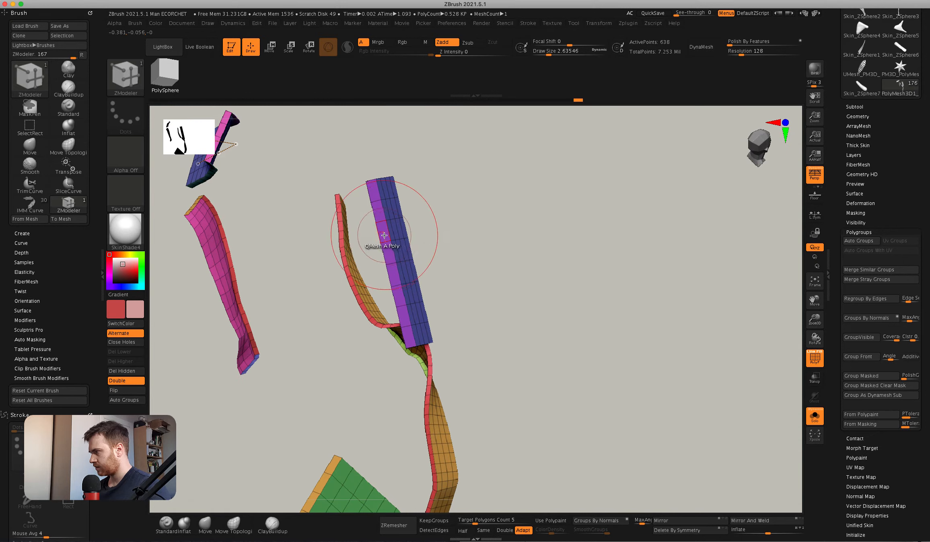
{"action": "key", "text": "space"}
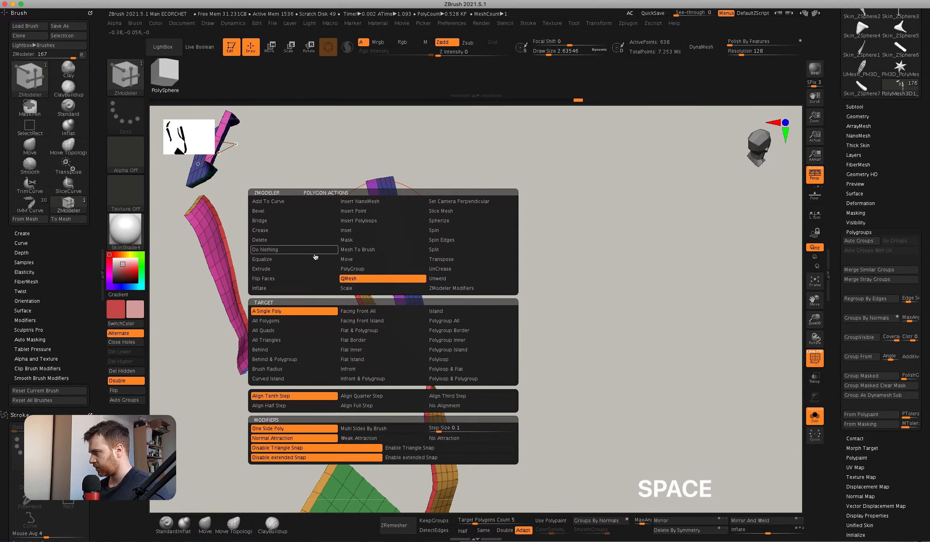
{"action": "left_click", "coordinate": [312, 239]}
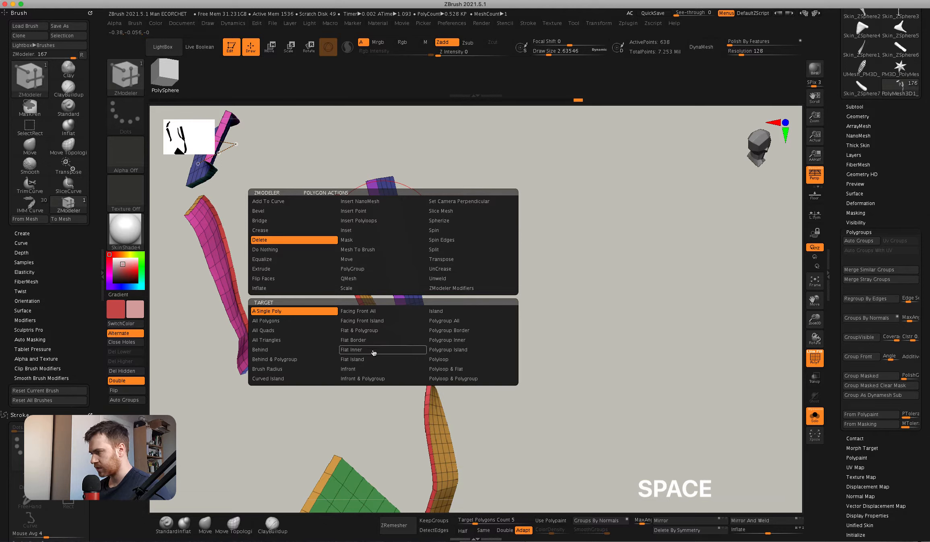
{"action": "left_click", "coordinate": [448, 324]}
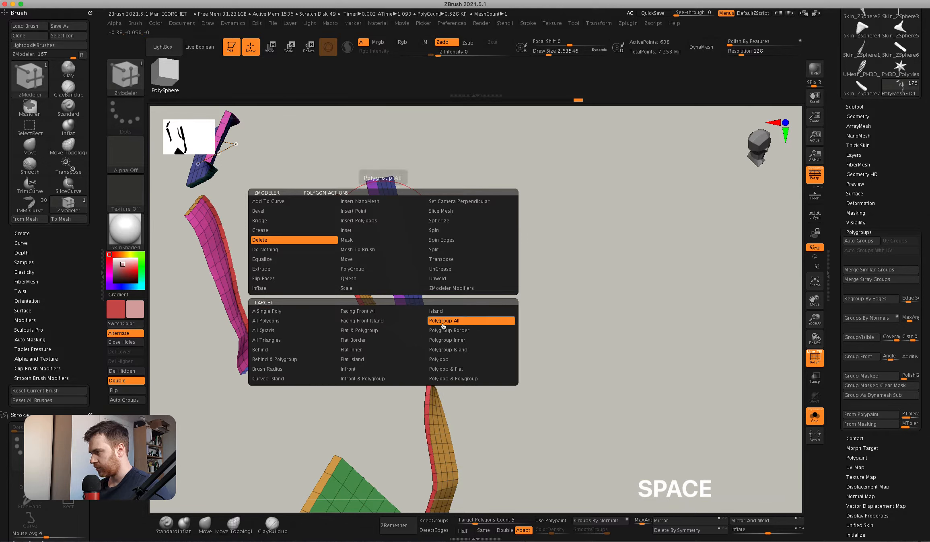
Delete the side-edge polygroups of the long twisted orange strap.
{"action": "mouse_move", "coordinate": [378, 226]}
{"action": "right_mouse_down", "text": "super"}
{"action": "mouse_move", "coordinate": [379, 183]}
{"action": "mouse_move", "coordinate": [420, 238]}
{"action": "mouse_move", "coordinate": [448, 238]}
{"action": "mouse_move", "coordinate": [413, 227]}
{"action": "mouse_move", "coordinate": [425, 271]}
{"action": "right_mouse_up", "text": "super"}
{"action": "left_click", "coordinate": [449, 241]}
{"action": "left_click", "coordinate": [411, 227]}
{"action": "mouse_move", "coordinate": [411, 259]}
{"action": "left_mouse_down"}
{"action": "mouse_move", "coordinate": [462, 153]}
{"action": "mouse_move", "coordinate": [720, 364]}
{"action": "left_mouse_up"}
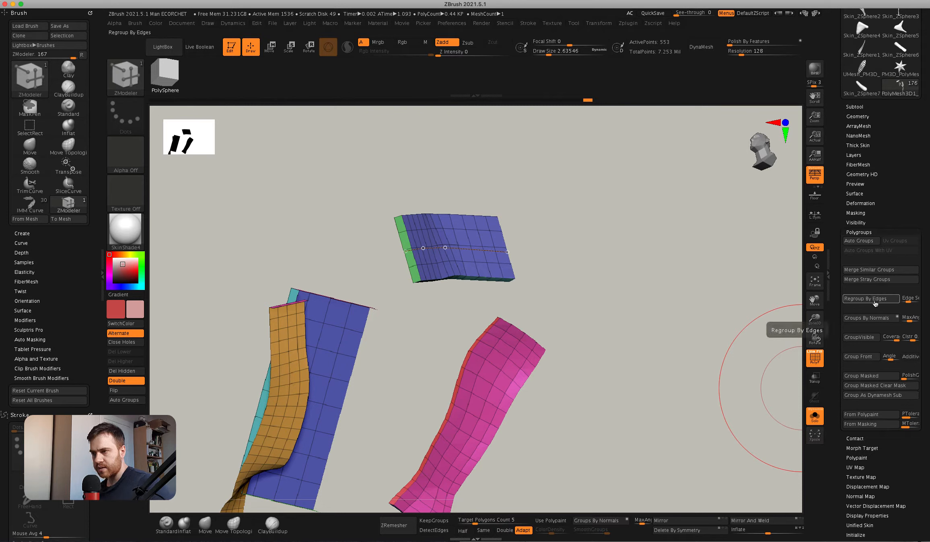
Try merging the straps' similar polygroups and deleting a merged group, and undo both operations.
{"action": "left_click", "coordinate": [879, 270]}
{"action": "mouse_move", "coordinate": [571, 332]}
{"action": "left_mouse_down"}
{"action": "mouse_move", "coordinate": [544, 325]}
{"action": "mouse_move", "coordinate": [514, 256]}
{"action": "mouse_move", "coordinate": [447, 260]}
{"action": "left_mouse_up"}
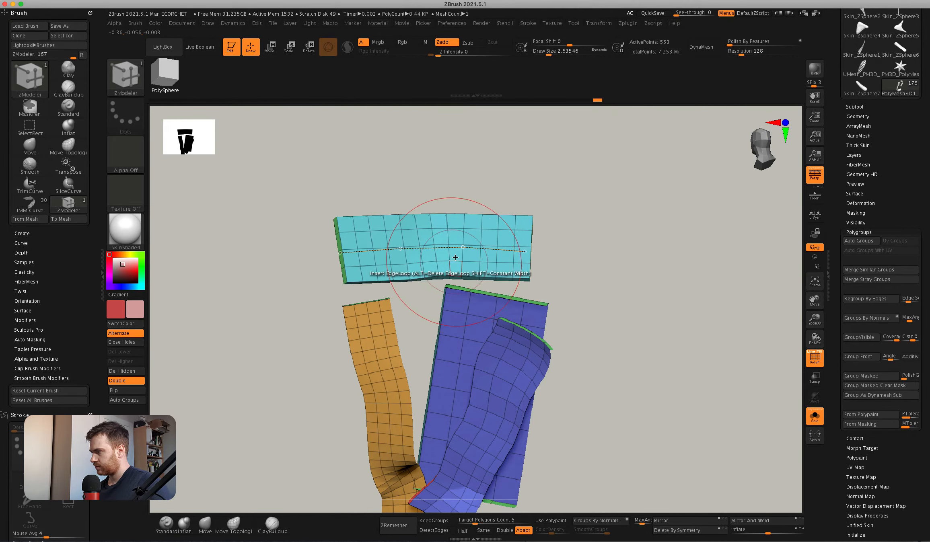
{"action": "key", "text": "super+z"}
{"action": "key", "text": "super+z"}
{"action": "key", "text": "super+z"}
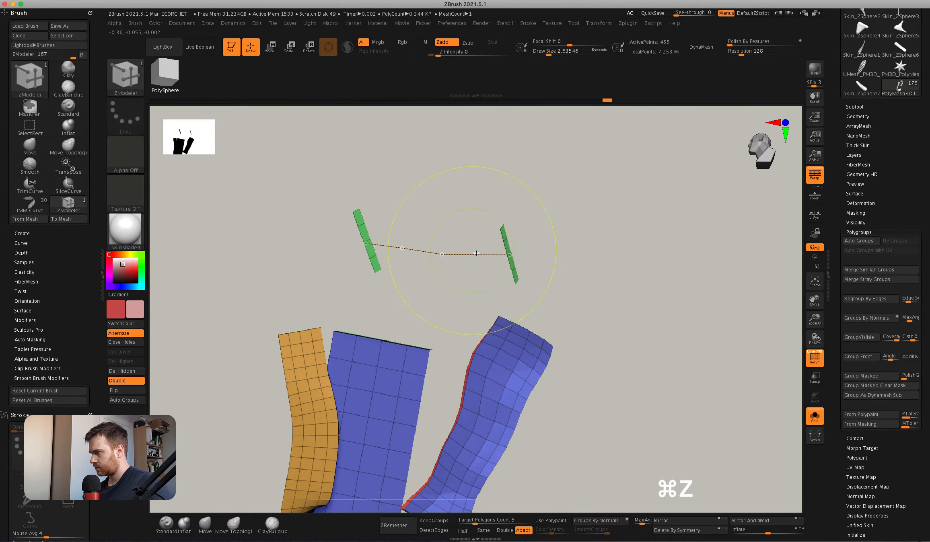
{"action": "key", "text": "super+z"}
{"action": "key", "text": "super+z"}
{"action": "key", "text": "super+z"}
{"action": "key", "text": "super+z"}
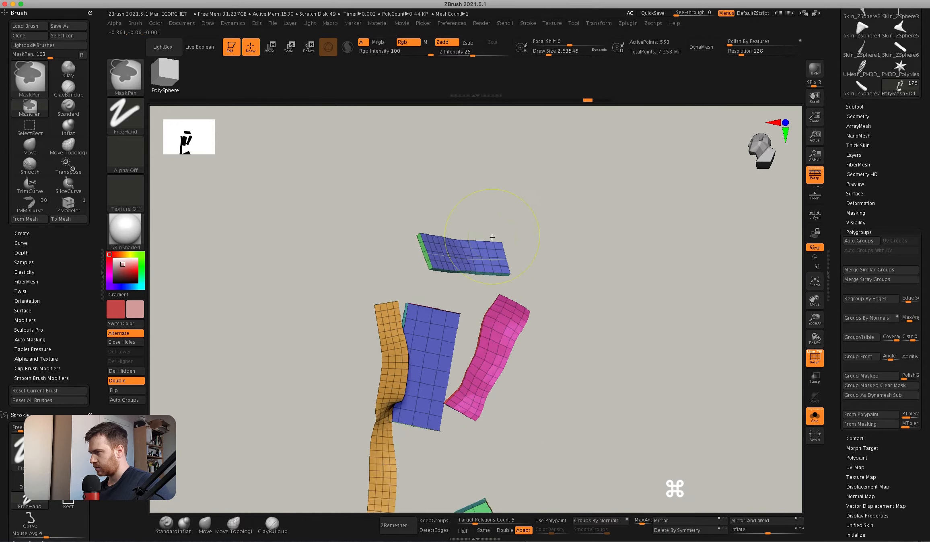
Delete the side and end polygroups of the short bent blue strap to reduce it to a single surface.
{"action": "key", "text": "super+z"}
{"action": "key", "text": "super+z"}
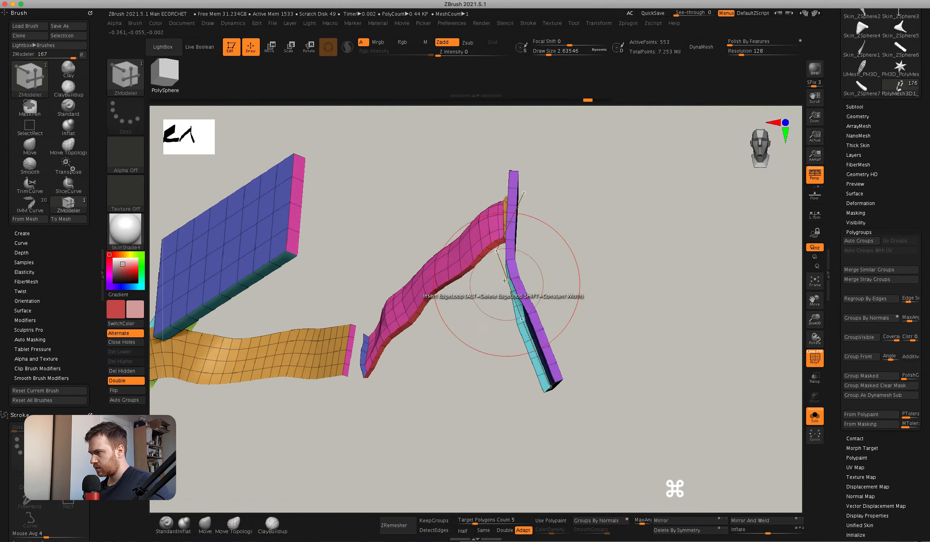
{"action": "key", "text": "super+z"}
{"action": "key", "text": "super+z"}
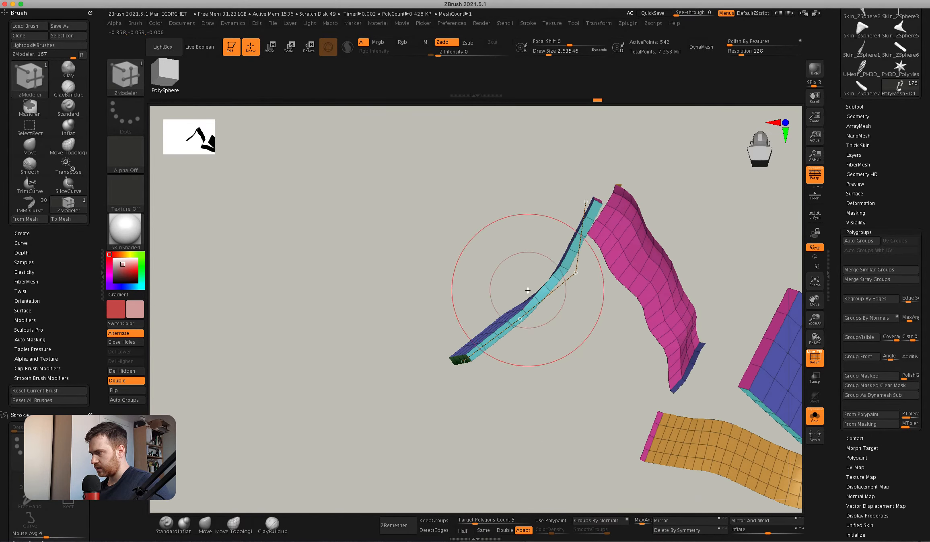
{"action": "key", "text": "super+z"}
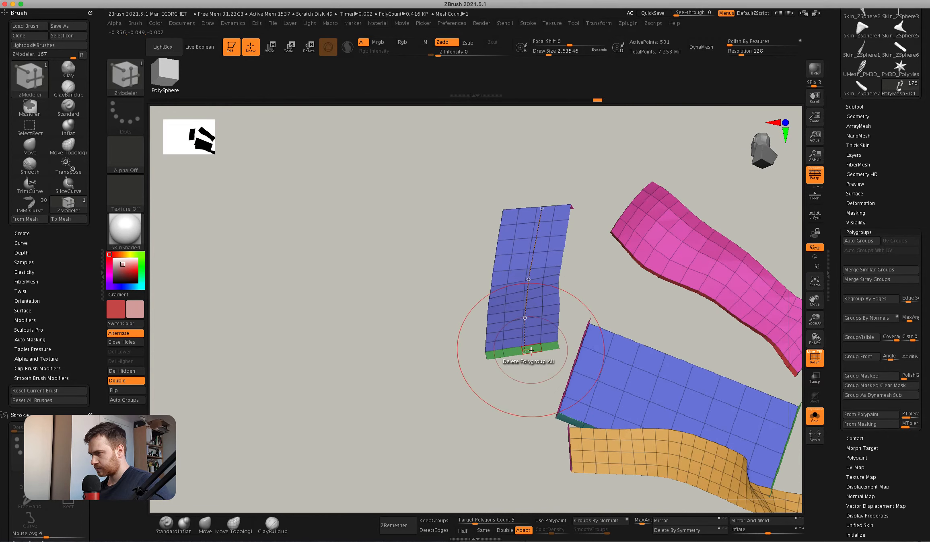
{"action": "key", "text": "super+z"}
{"action": "key", "text": "super+z"}
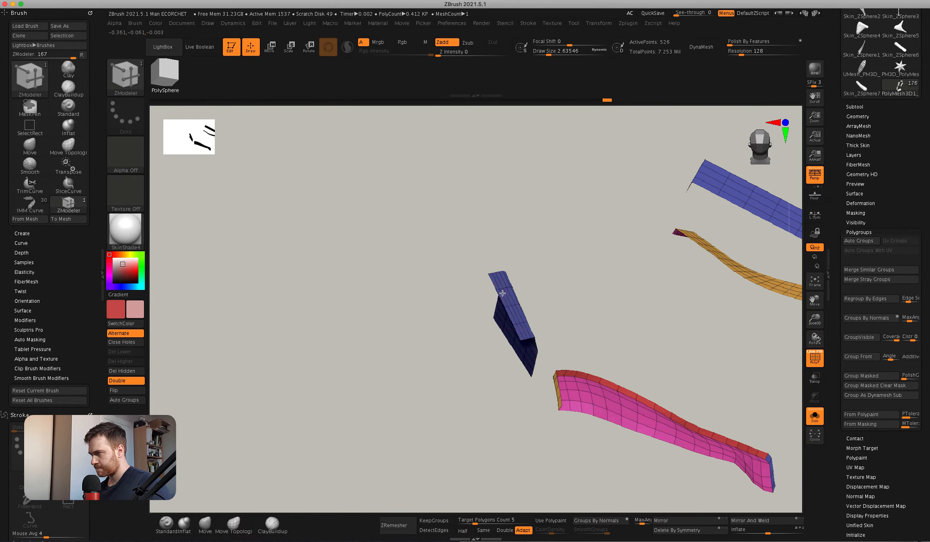
Delete the unwanted edge and face polygroups of the other straps, including the green strap.
{"action": "key", "text": "super+z"}
{"action": "key", "text": "super+z"}
{"action": "key", "text": "super+z"}
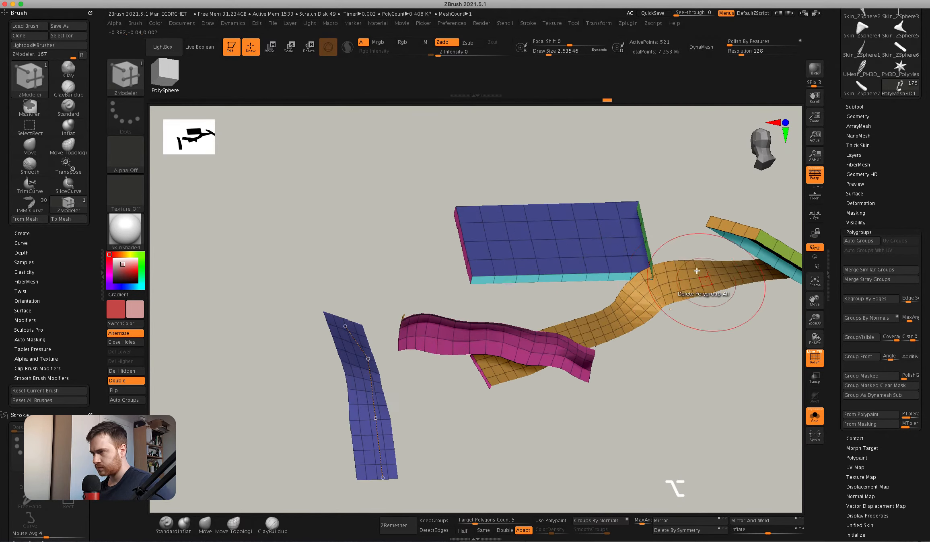
{"action": "key", "text": "super+z"}
{"action": "key", "text": "super+z"}
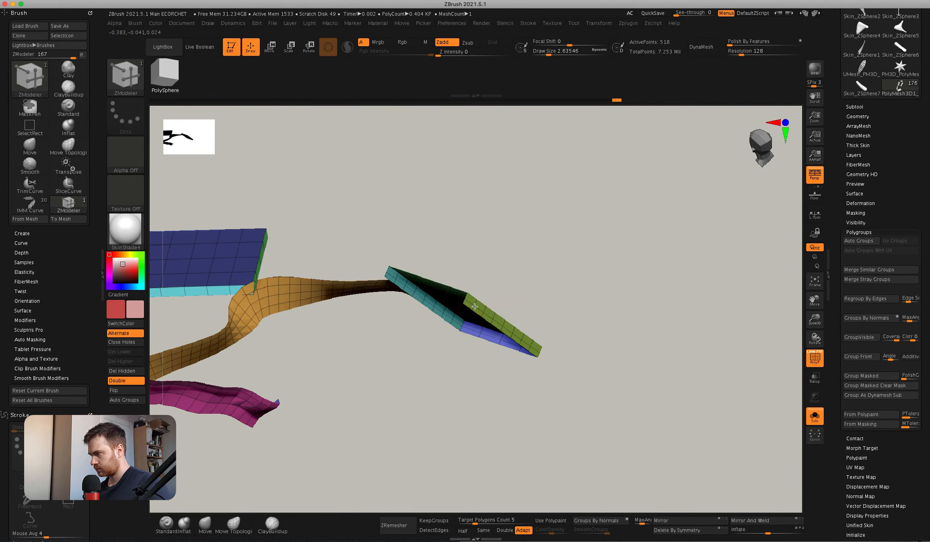
{"action": "key", "text": "super+z"}
{"action": "key", "text": "super+z"}
{"action": "key", "text": "super+z"}
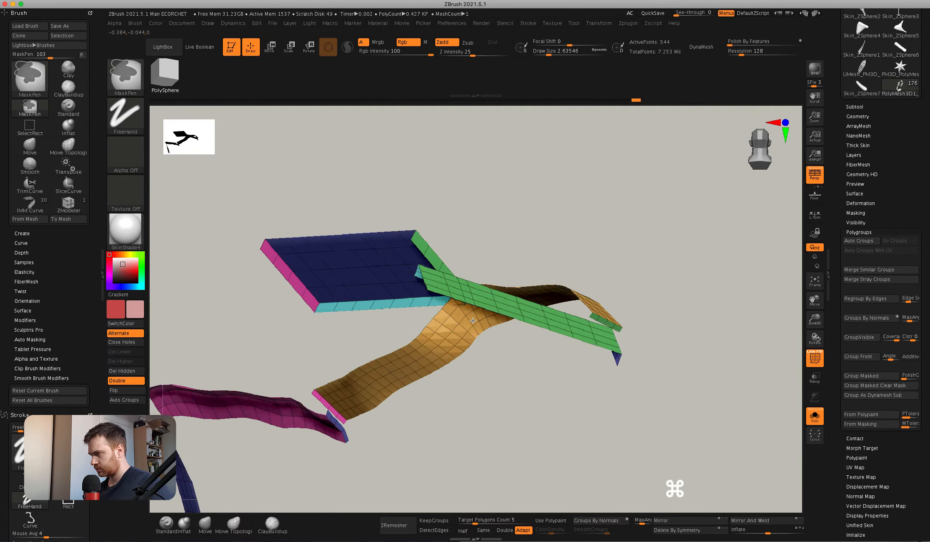
Leave Solo mode and examine the single-surface straps on the wrist bones from several angles and in the full figure.
{"action": "left_click", "coordinate": [815, 416]}
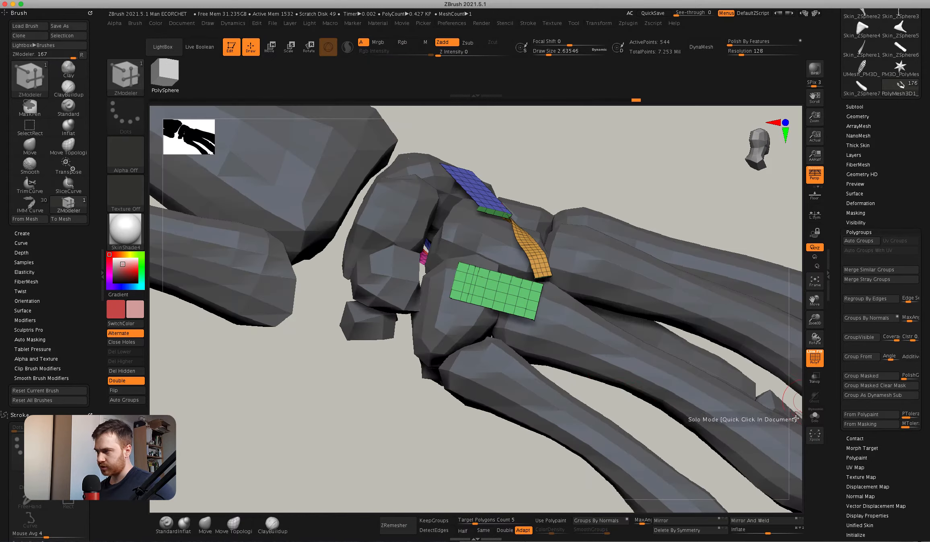
{"action": "key", "text": "super+z"}
{"action": "key", "text": "super+z"}
{"action": "key", "text": "super+z"}
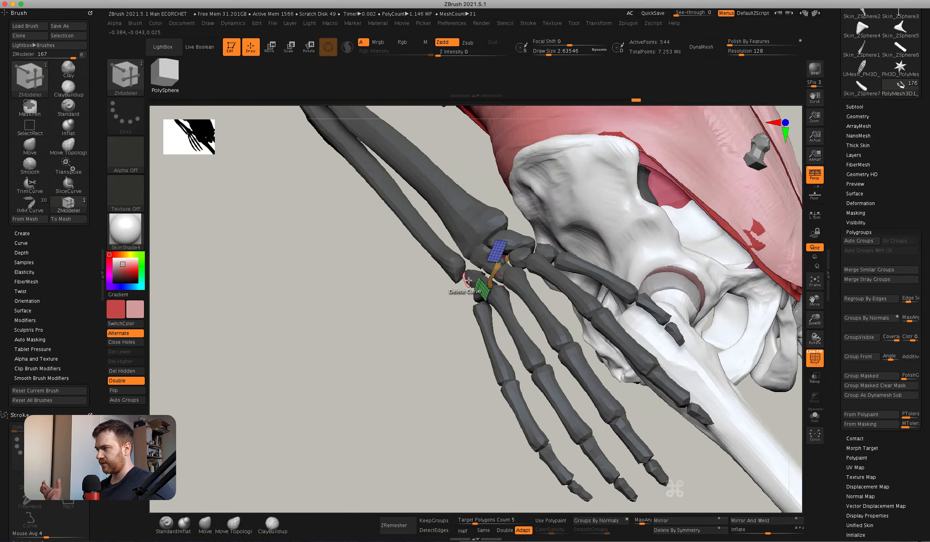
{"action": "key", "text": "super+z"}
{"action": "key", "text": "super+z"}
{"action": "key", "text": "super+z"}
{"action": "key", "text": "super+z"}
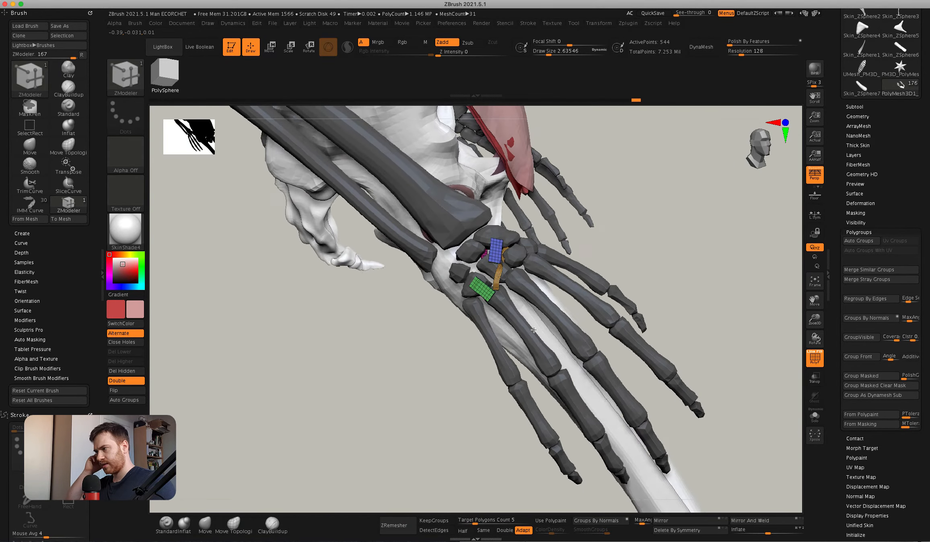
{"action": "key", "text": "super+z"}
{"action": "key", "text": "super+z"}
{"action": "key", "text": "super+z"}
{"action": "key", "text": "super+z"}
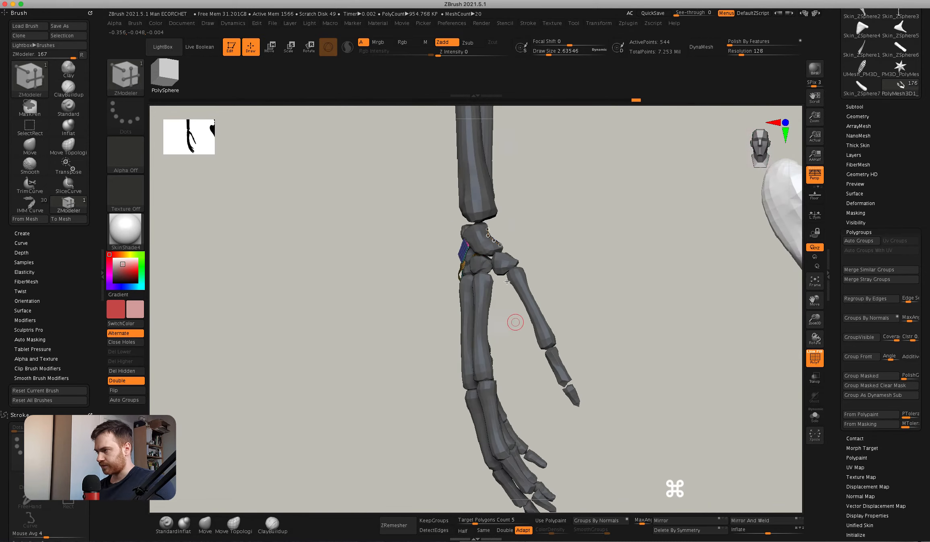
{"action": "key", "text": "super+z"}
{"action": "key", "text": "super+z"}
{"action": "key", "text": "super+z"}
{"action": "key", "text": "super+z"}
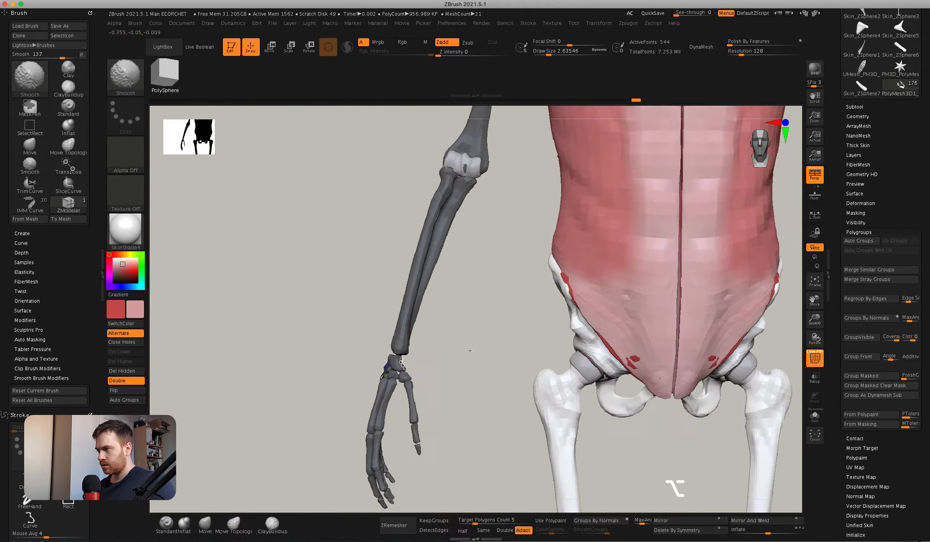
{"action": "key", "text": "super+z"}
{"action": "key", "text": "super+z"}
{"action": "key", "text": "super+z"}
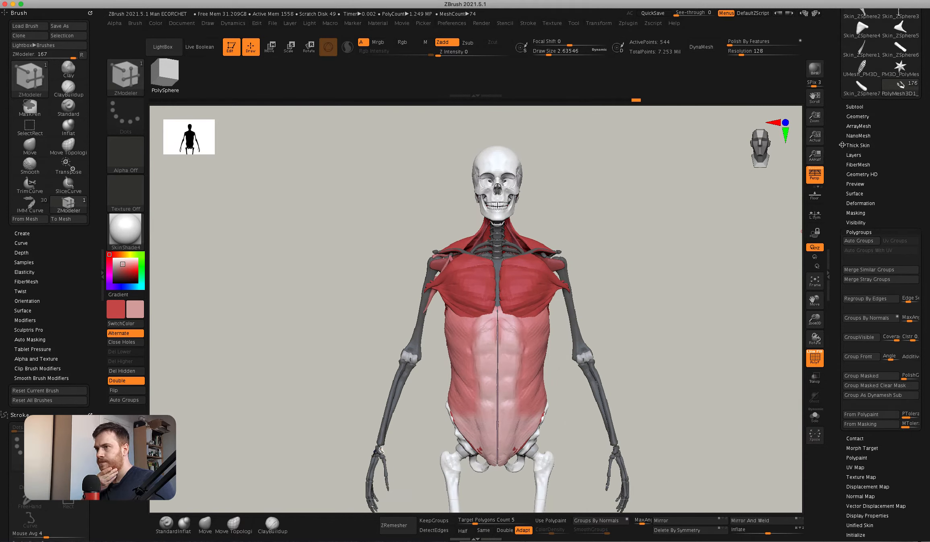
Open the subtool list and select the hand1 subtool.
{"action": "left_click", "coordinate": [858, 106]}
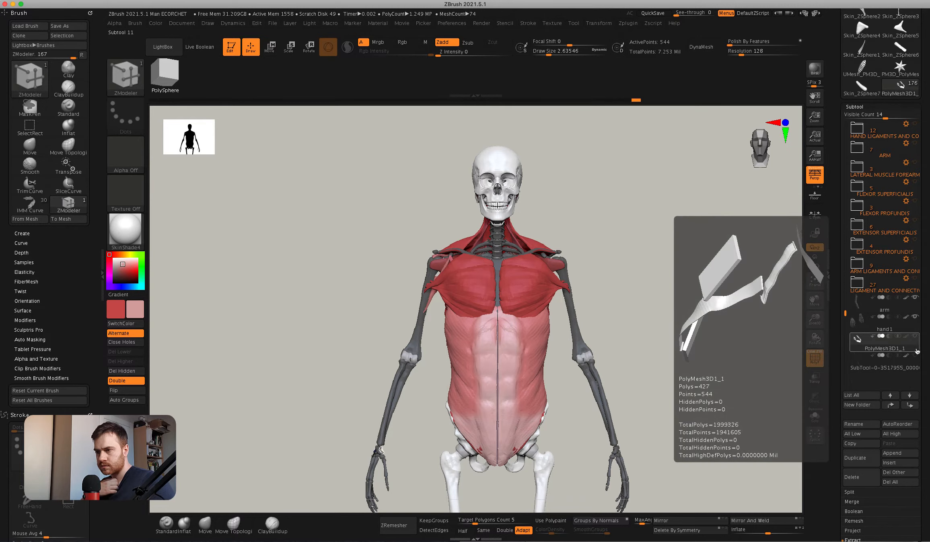
{"action": "left_click", "coordinate": [885, 324]}
{"action": "left_click_drag", "start_coordinate": [560, 331], "coordinate": [864, 252]}
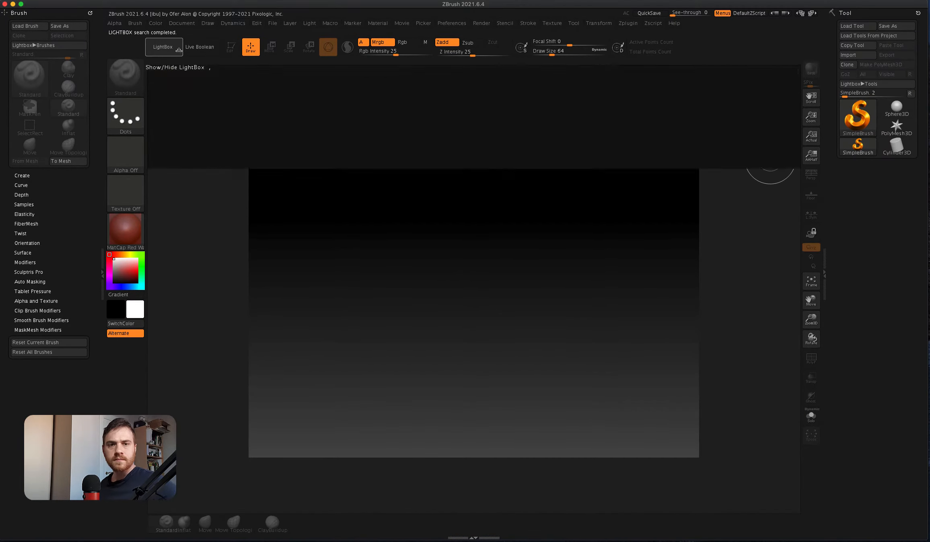
Load the recent Man ECORCHET project with the muscled torso thumbnail from LightBox.
{"action": "left_click", "coordinate": [191, 72]}
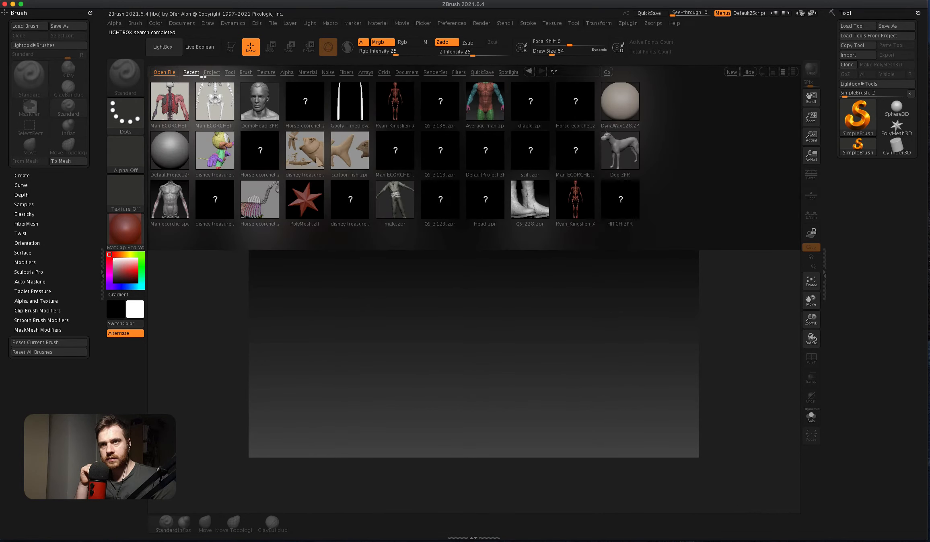
{"action": "left_click", "coordinate": [185, 103]}
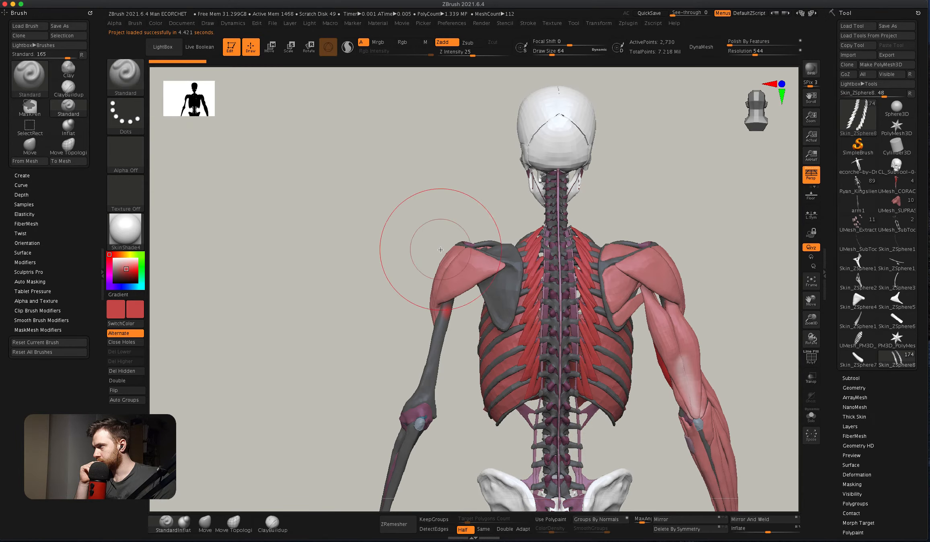
Examine the completed arm and the tendons, retinaculum and ligaments around its wrist and hand.
{"action": "left_click_drag", "start_coordinate": [441, 250], "coordinate": [487, 212]}
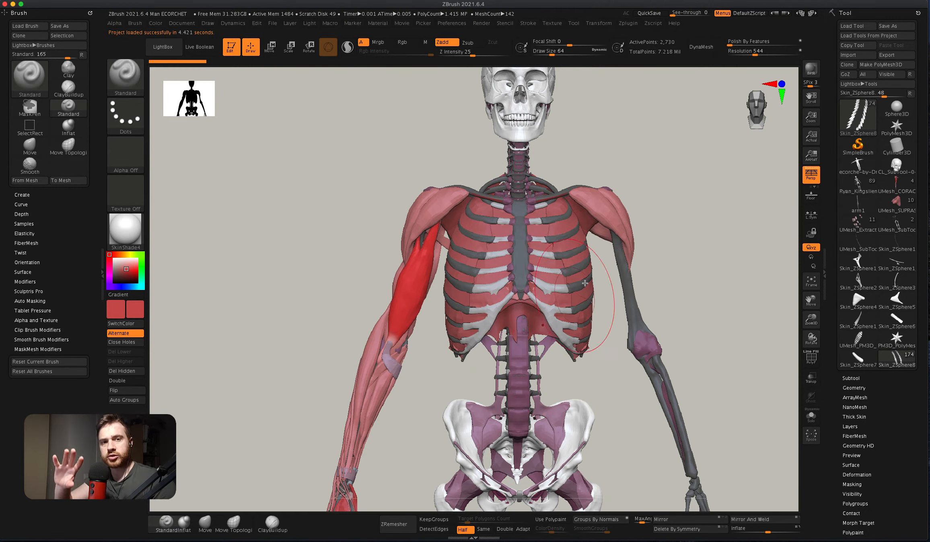
{"action": "right_click_drag", "start_coordinate": [523, 292], "coordinate": [554, 193], "text": "alt"}
{"action": "mouse_move", "coordinate": [553, 258]}
{"action": "right_mouse_down", "text": "ctrl"}
{"action": "mouse_move", "coordinate": [557, 329]}
{"action": "mouse_move", "coordinate": [557, 242]}
{"action": "right_mouse_up", "text": "ctrl"}
{"action": "mouse_move", "coordinate": [535, 291]}
{"action": "right_mouse_down", "text": "ctrl"}
{"action": "mouse_move", "coordinate": [478, 332]}
{"action": "mouse_move", "coordinate": [451, 277]}
{"action": "mouse_move", "coordinate": [457, 226]}
{"action": "right_mouse_up", "text": "ctrl"}
{"action": "key", "text": "space"}
{"action": "left_click_drag", "start_coordinate": [483, 232], "coordinate": [463, 232]}
{"action": "right_click_drag", "start_coordinate": [482, 241], "coordinate": [446, 237]}
{"action": "mouse_move", "coordinate": [483, 210]}
{"action": "right_mouse_down", "text": "ctrl"}
{"action": "mouse_move", "coordinate": [531, 257]}
{"action": "mouse_move", "coordinate": [502, 175]}
{"action": "mouse_move", "coordinate": [506, 312]}
{"action": "mouse_move", "coordinate": [519, 208]}
{"action": "right_mouse_up", "text": "ctrl"}
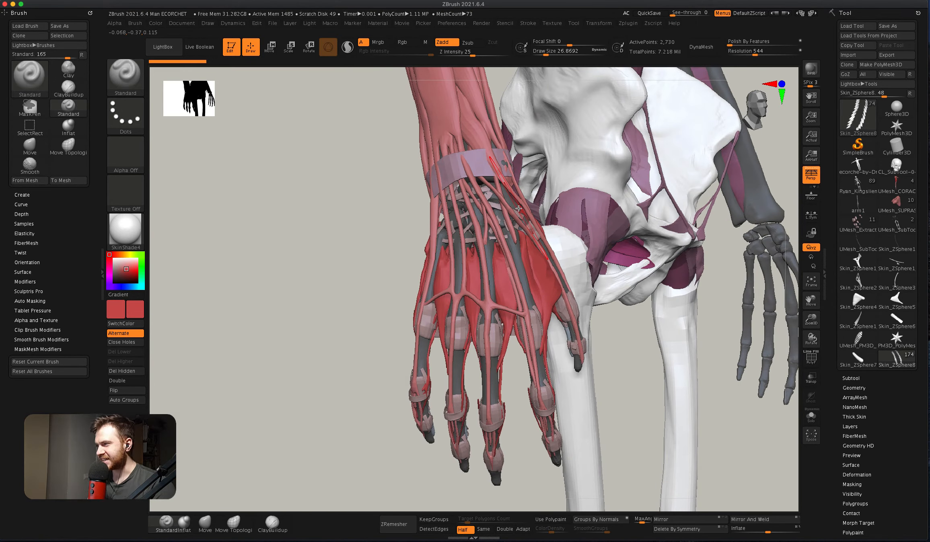
{"action": "right_click_drag", "start_coordinate": [503, 266], "coordinate": [427, 225]}
{"action": "mouse_move", "coordinate": [426, 225]}
{"action": "right_mouse_down", "text": "alt"}
{"action": "mouse_move", "coordinate": [453, 196]}
{"action": "mouse_move", "coordinate": [464, 265]}
{"action": "mouse_move", "coordinate": [450, 276]}
{"action": "mouse_move", "coordinate": [480, 259]}
{"action": "right_mouse_up", "text": "alt"}
Select the JOINT CAPSULE subtool on the wrist and isolate it in Solo mode with its polyframe shown.
{"action": "left_click", "coordinate": [481, 261], "text": "alt"}
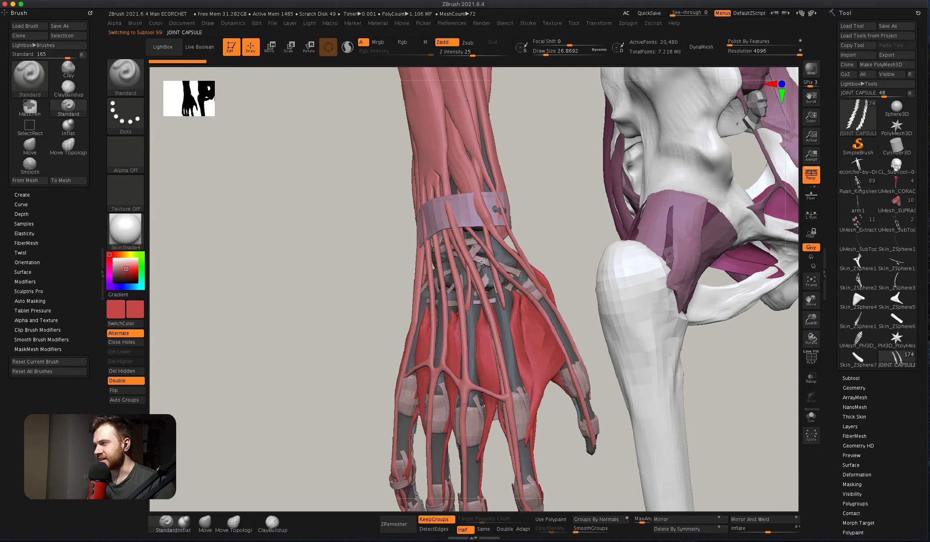
{"action": "key", "text": "shift+f"}
{"action": "mouse_move", "coordinate": [478, 264]}
{"action": "right_mouse_down", "text": "ctrl"}
{"action": "mouse_move", "coordinate": [501, 282]}
{"action": "mouse_move", "coordinate": [540, 264]}
{"action": "mouse_move", "coordinate": [480, 242]}
{"action": "mouse_move", "coordinate": [508, 314]}
{"action": "mouse_move", "coordinate": [450, 318]}
{"action": "mouse_move", "coordinate": [455, 289]}
{"action": "mouse_move", "coordinate": [488, 309]}
{"action": "mouse_move", "coordinate": [460, 348]}
{"action": "right_mouse_up", "text": "ctrl"}
{"action": "left_click", "coordinate": [810, 422]}
Set the draw size to about 5.75 and inspect the isolated joint capsule strips.
{"action": "key", "text": "space"}
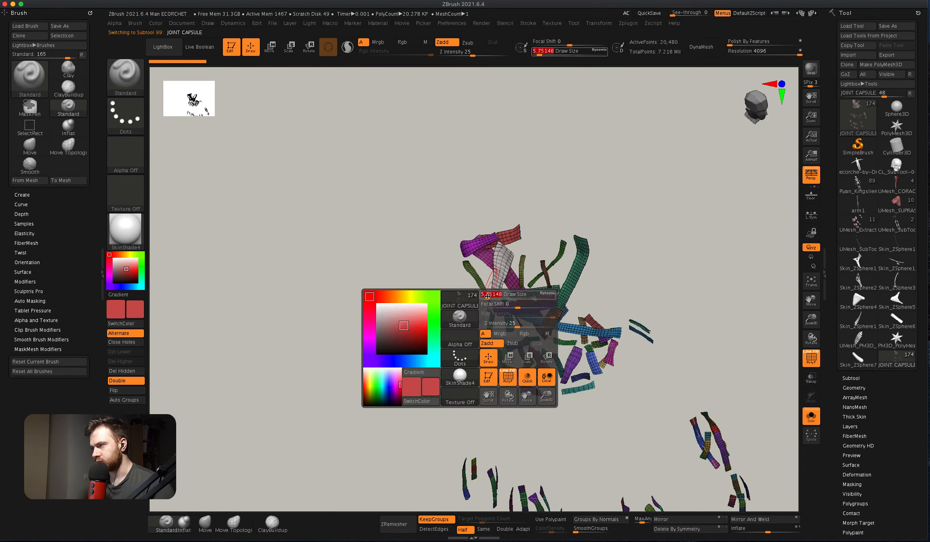
{"action": "mouse_move", "coordinate": [487, 296]}
{"action": "right_mouse_down", "text": "alt"}
{"action": "mouse_move", "coordinate": [420, 237]}
{"action": "mouse_move", "coordinate": [418, 209]}
{"action": "mouse_move", "coordinate": [478, 274]}
{"action": "mouse_move", "coordinate": [495, 323]}
{"action": "mouse_move", "coordinate": [478, 290]}
{"action": "mouse_move", "coordinate": [498, 253]}
{"action": "mouse_move", "coordinate": [507, 287]}
{"action": "mouse_move", "coordinate": [567, 302]}
{"action": "right_mouse_up", "text": "alt"}
{"action": "mouse_move", "coordinate": [539, 386]}
{"action": "right_mouse_down", "text": "ctrl"}
{"action": "mouse_move", "coordinate": [560, 413]}
{"action": "mouse_move", "coordinate": [497, 329]}
{"action": "mouse_move", "coordinate": [483, 342]}
{"action": "mouse_move", "coordinate": [490, 278]}
{"action": "mouse_move", "coordinate": [481, 303]}
{"action": "mouse_move", "coordinate": [532, 326]}
{"action": "right_mouse_up", "text": "ctrl"}
Leave Solo mode, check the opposite bare hand, and switch the active tool to the PolyMesh3D star.
{"action": "left_click", "coordinate": [811, 417]}
{"action": "right_click_drag", "start_coordinate": [766, 409], "coordinate": [331, 277], "text": "ctrl"}
{"action": "right_click_drag", "start_coordinate": [644, 298], "coordinate": [565, 310], "text": "alt"}
{"action": "right_click_drag", "start_coordinate": [565, 309], "coordinate": [664, 282], "text": "ctrl"}
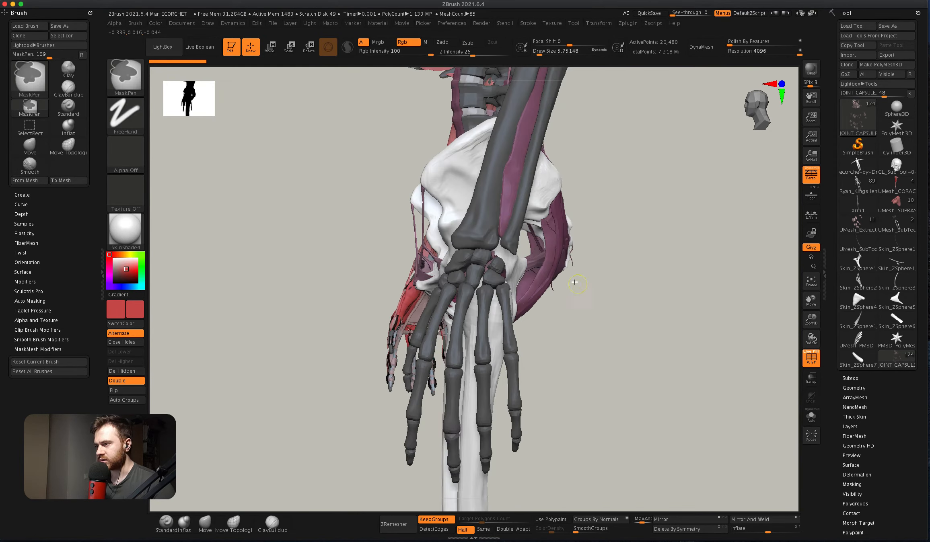
{"action": "left_click", "coordinate": [905, 128]}
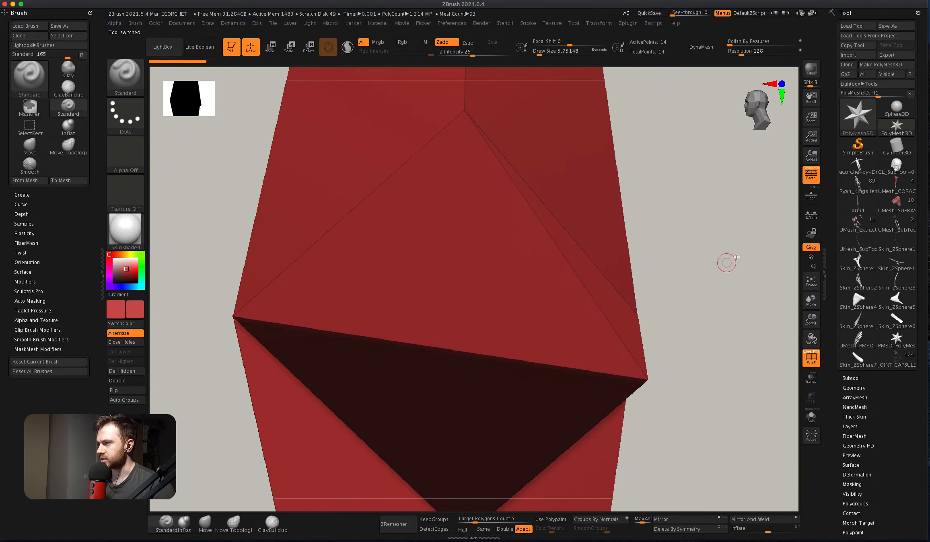
Try the QCube, QSphere and QGrid initializations on the star mesh, ending on the cube.
{"action": "mouse_move", "coordinate": [727, 262]}
{"action": "left_mouse_down", "text": "shift"}
{"action": "mouse_move", "coordinate": [560, 274]}
{"action": "mouse_move", "coordinate": [562, 266]}
{"action": "mouse_move", "coordinate": [617, 281]}
{"action": "left_mouse_up", "text": "shift"}
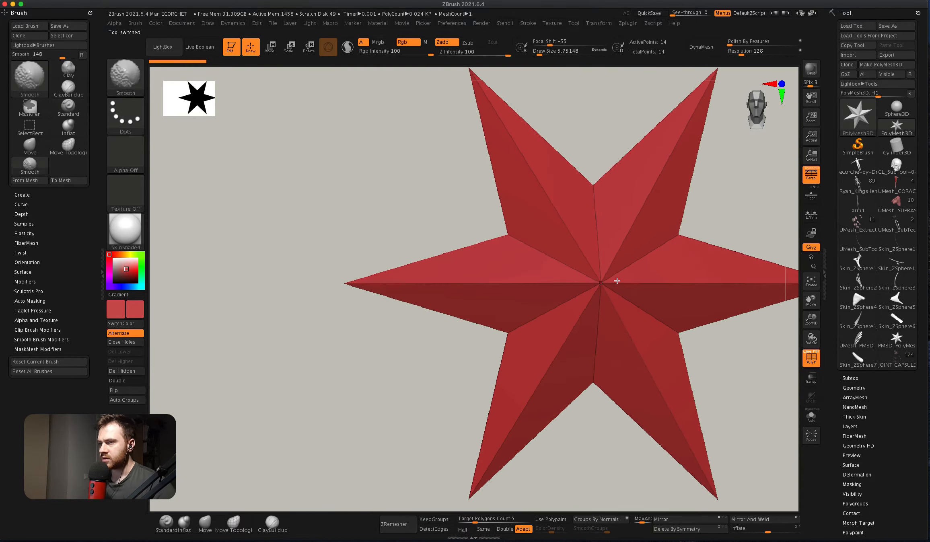
{"action": "key", "text": "f"}
{"action": "key", "text": "f"}
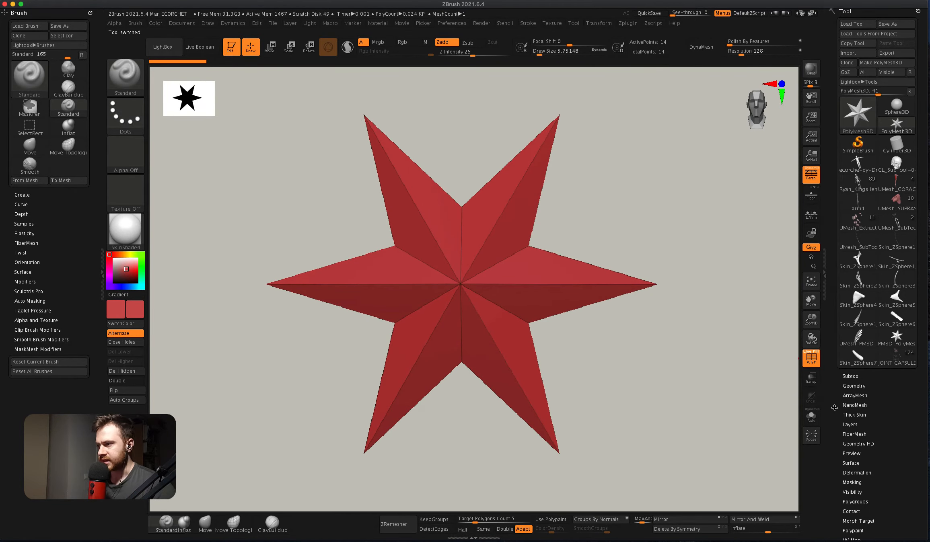
{"action": "scroll", "coordinate": [835, 408], "scroll_direction": "down", "scroll_amount": 10}
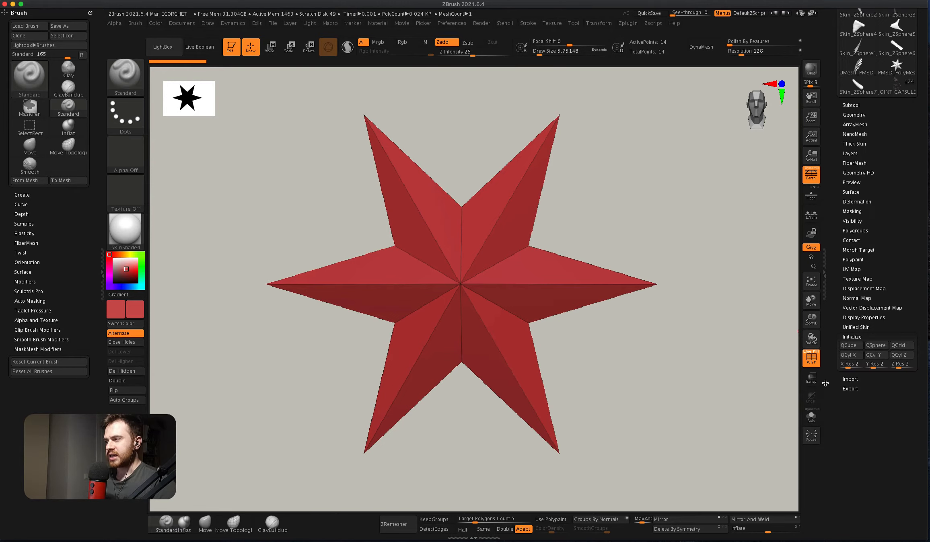
{"action": "scroll", "coordinate": [832, 375], "scroll_direction": "up", "scroll_amount": 10}
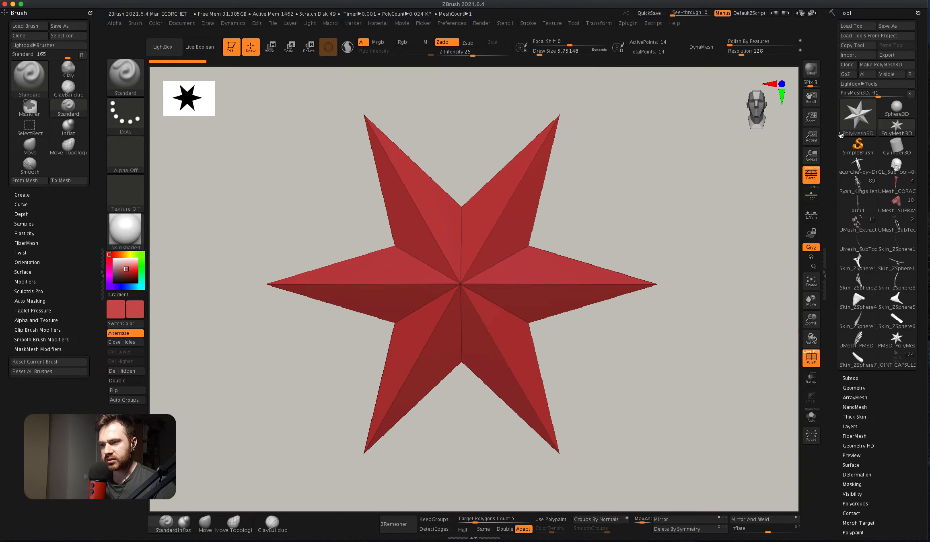
{"action": "scroll", "coordinate": [829, 359], "scroll_direction": "down", "scroll_amount": 14}
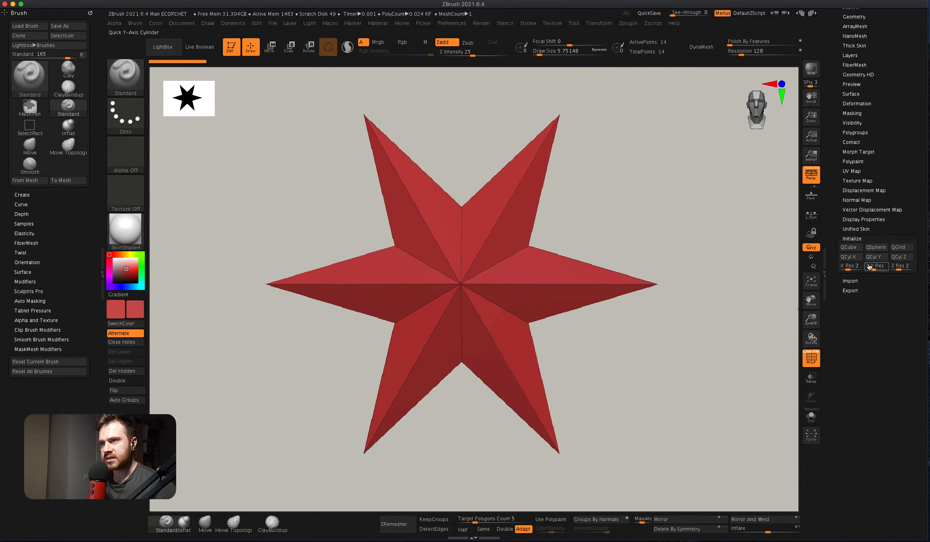
{"action": "left_click", "coordinate": [853, 248]}
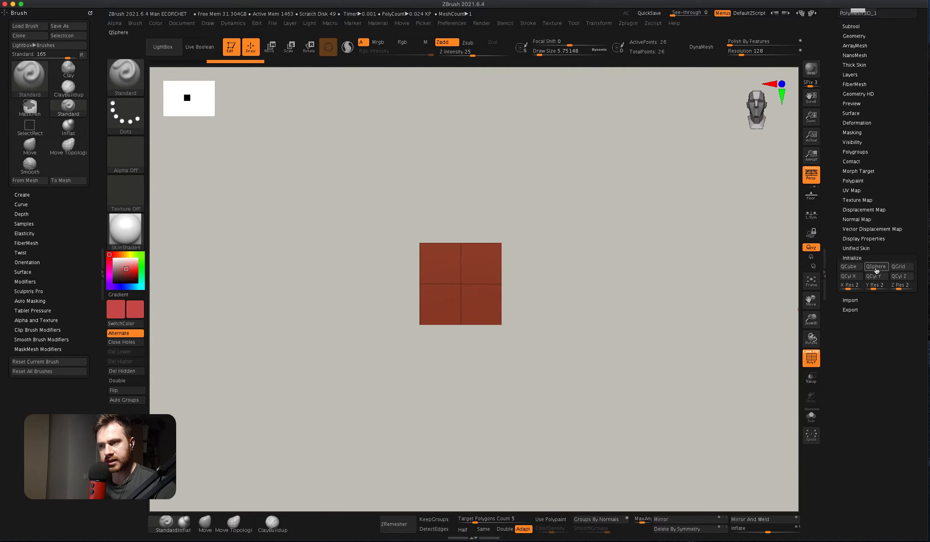
{"action": "left_click", "coordinate": [877, 267]}
{"action": "left_click", "coordinate": [900, 269]}
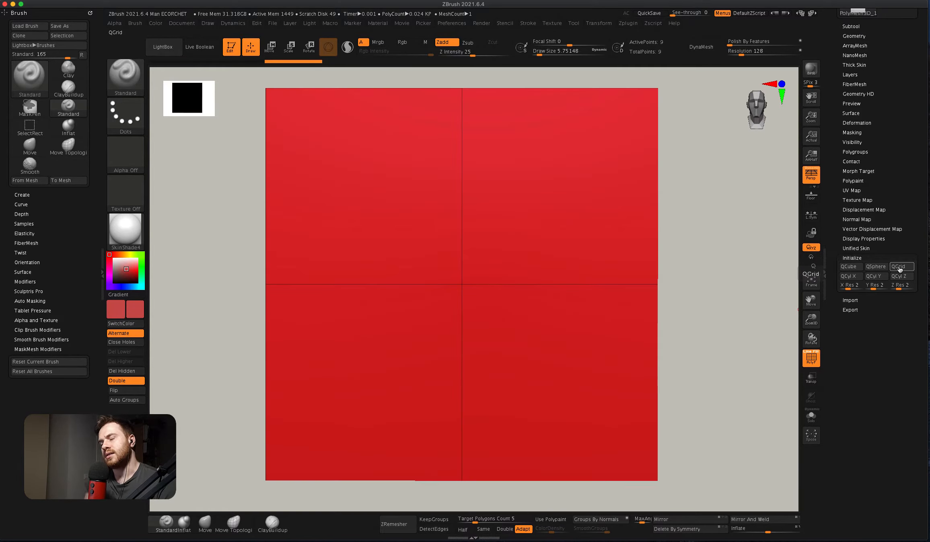
{"action": "left_click", "coordinate": [858, 268]}
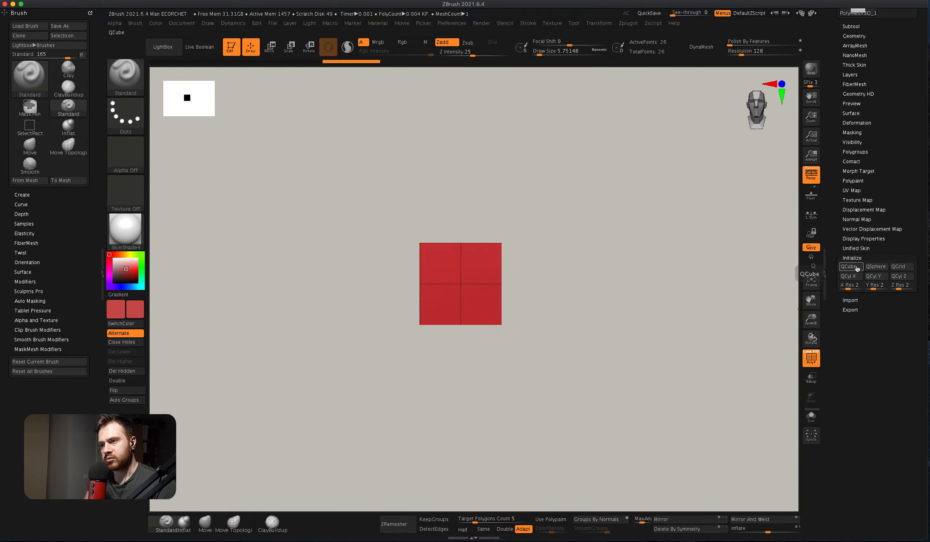
{"action": "left_click_drag", "start_coordinate": [538, 303], "coordinate": [637, 306]}
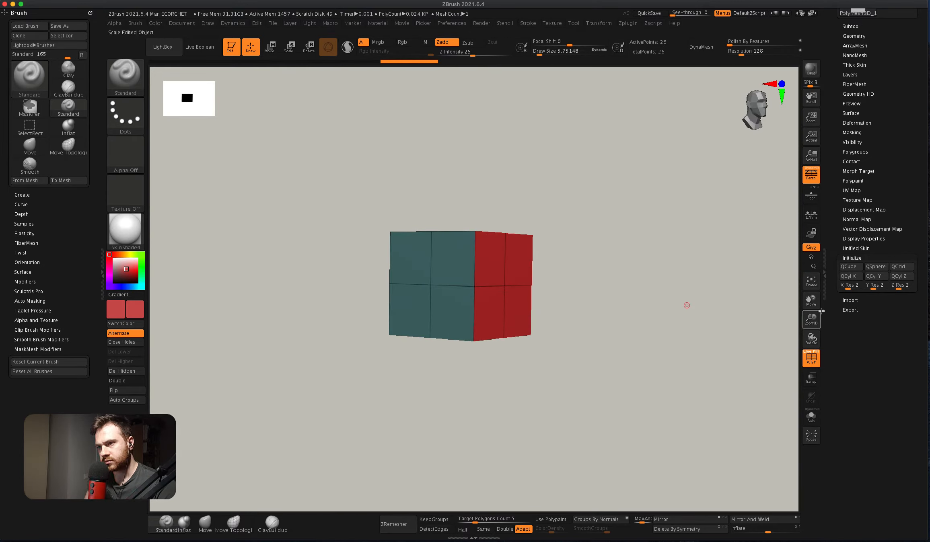
Reinitialize the mesh as a QCube with its Y resolution set to 4.
{"action": "left_click", "coordinate": [849, 266]}
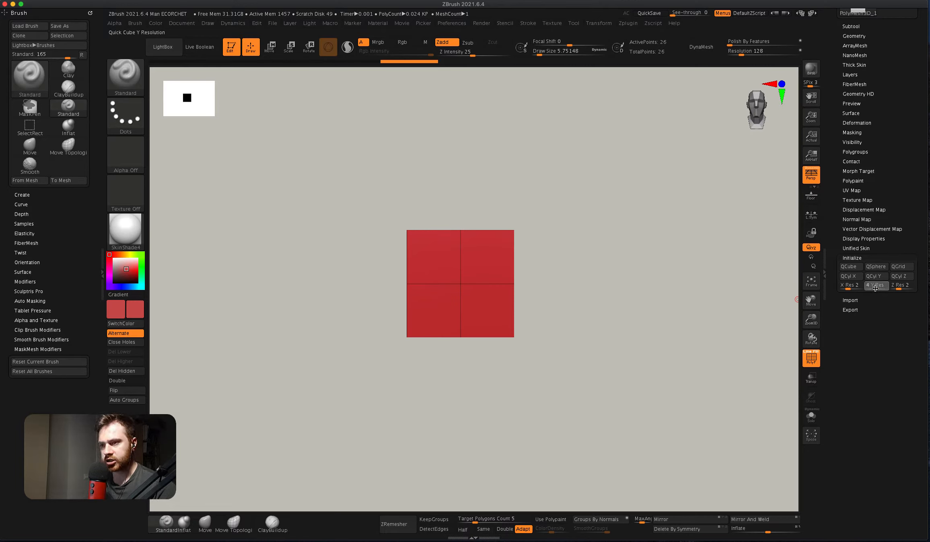
{"action": "left_click", "coordinate": [850, 269]}
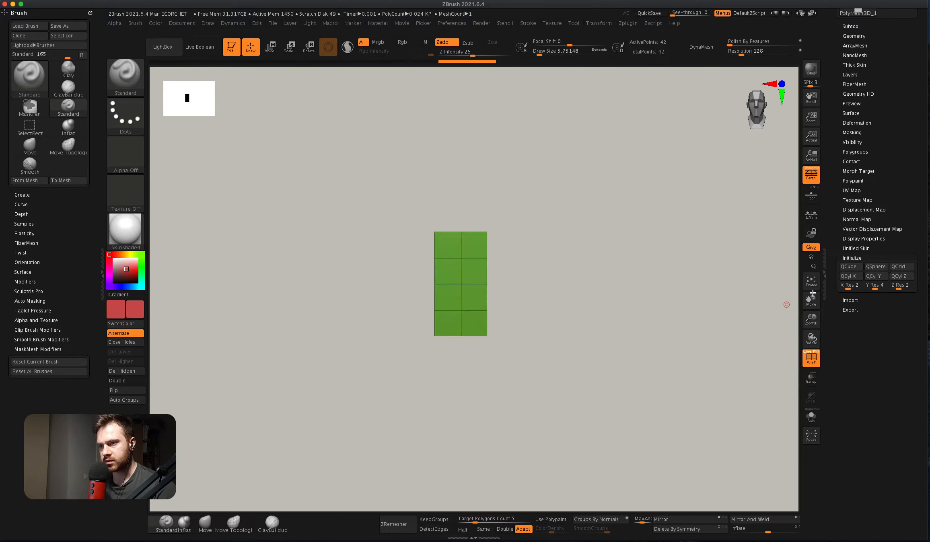
{"action": "left_click_drag", "start_coordinate": [503, 303], "coordinate": [465, 302]}
{"action": "left_click_drag", "start_coordinate": [547, 304], "coordinate": [481, 299]}
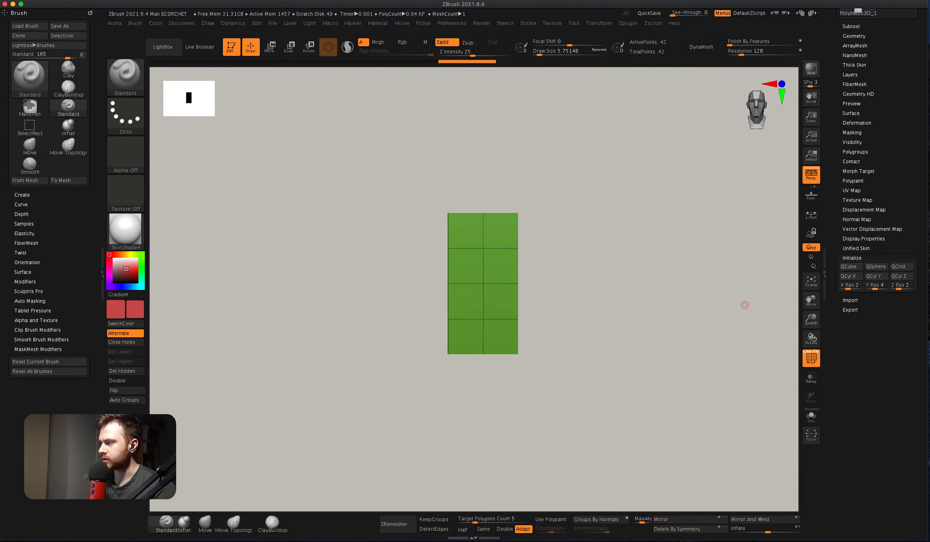
{"action": "key", "text": "F4"}
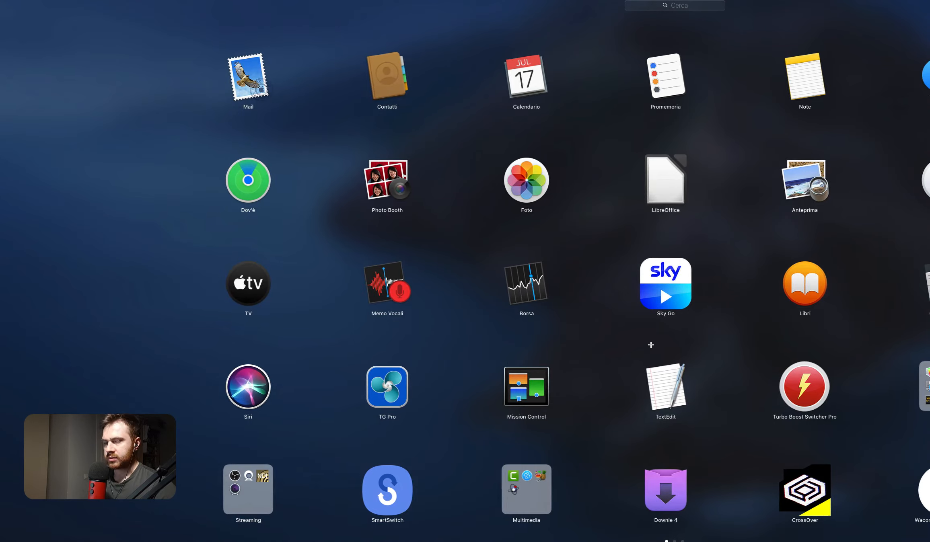
{"action": "scroll", "coordinate": [652, 346], "scroll_direction": "right", "scroll_amount": 5}
{"action": "key", "text": "F4"}
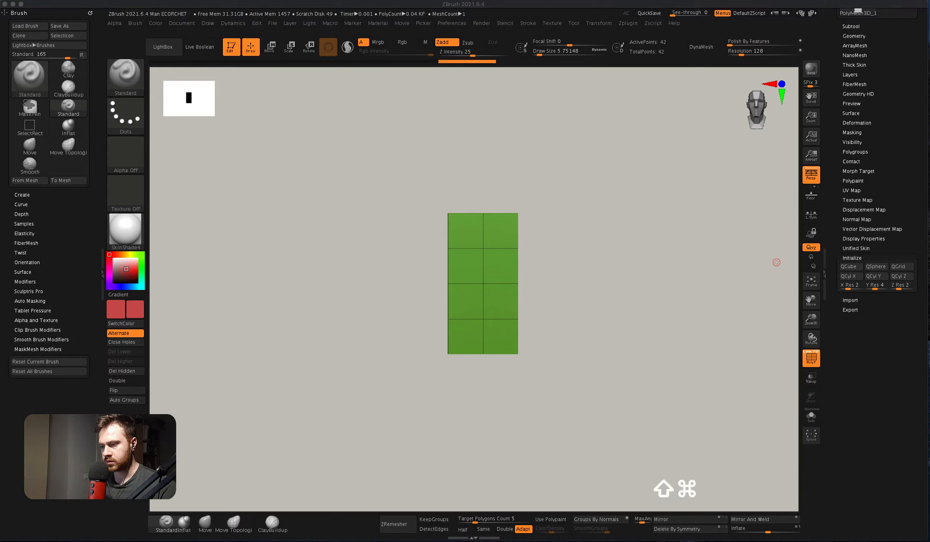
Isolate the box's front face, delete the hidden polygons and make the remaining plane double-sided.
{"action": "key", "text": "alt"}
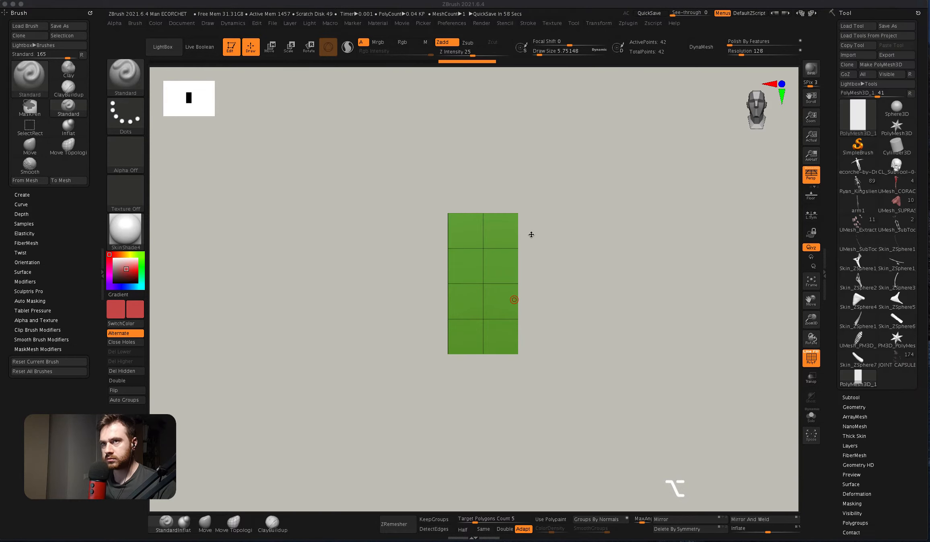
{"action": "mouse_move", "coordinate": [520, 293]}
{"action": "left_mouse_down"}
{"action": "mouse_move", "coordinate": [531, 311]}
{"action": "mouse_move", "coordinate": [490, 303]}
{"action": "mouse_move", "coordinate": [528, 287]}
{"action": "left_mouse_up"}
{"action": "key", "text": "shift"}
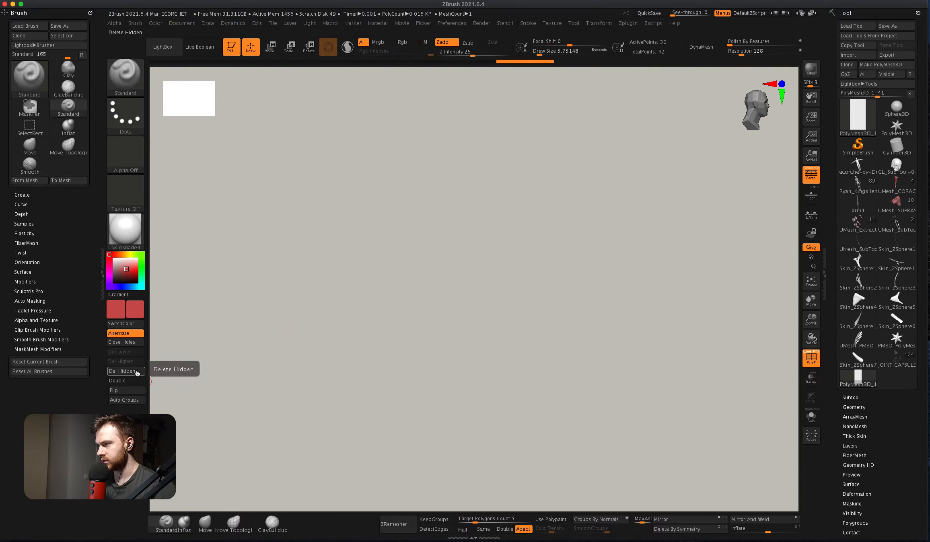
{"action": "left_click_drag", "start_coordinate": [428, 331], "coordinate": [341, 367]}
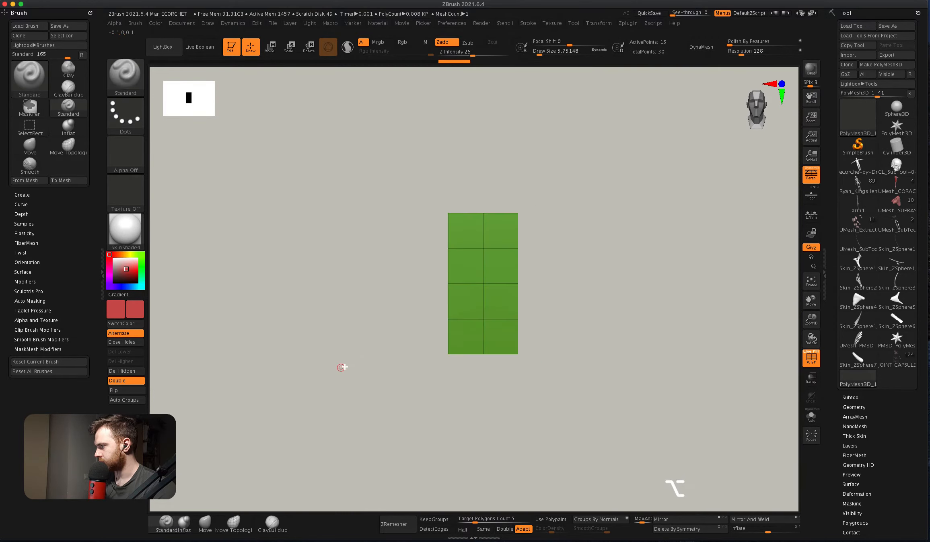
{"action": "mouse_move", "coordinate": [571, 292]}
{"action": "left_mouse_down"}
{"action": "mouse_move", "coordinate": [565, 326]}
{"action": "mouse_move", "coordinate": [584, 318]}
{"action": "mouse_move", "coordinate": [583, 259]}
{"action": "mouse_move", "coordinate": [563, 298]}
{"action": "mouse_move", "coordinate": [517, 271]}
{"action": "mouse_move", "coordinate": [543, 328]}
{"action": "mouse_move", "coordinate": [535, 322]}
{"action": "mouse_move", "coordinate": [556, 284]}
{"action": "mouse_move", "coordinate": [556, 301]}
{"action": "mouse_move", "coordinate": [602, 311]}
{"action": "mouse_move", "coordinate": [563, 310]}
{"action": "left_mouse_up"}
Centre the Move gizmo on the flat plane, then return to Draw mode with the plane facing front.
{"action": "key", "text": "super"}
{"action": "key", "text": "w"}
{"action": "left_click", "coordinate": [503, 241]}
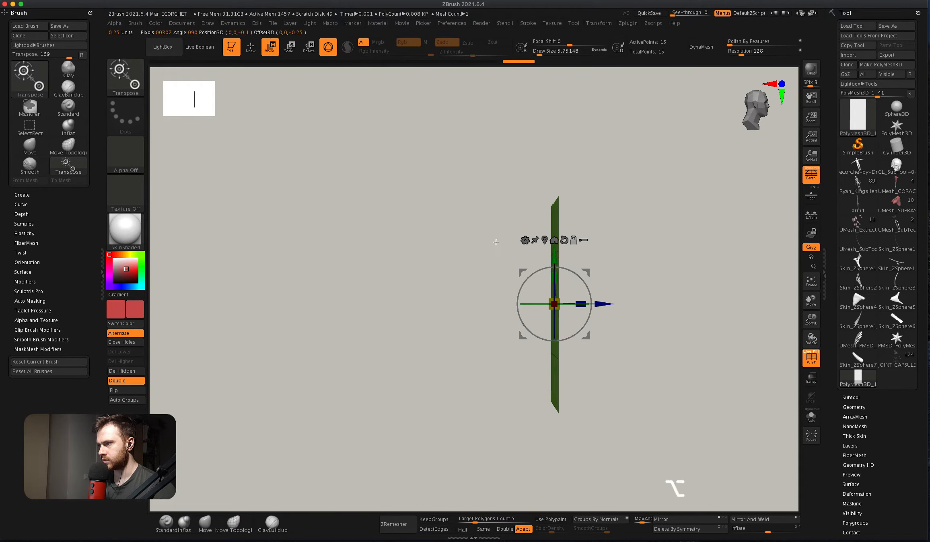
{"action": "left_click_drag", "start_coordinate": [555, 242], "coordinate": [573, 295]}
{"action": "scroll", "coordinate": [877, 241], "scroll_direction": "down", "scroll_amount": 5}
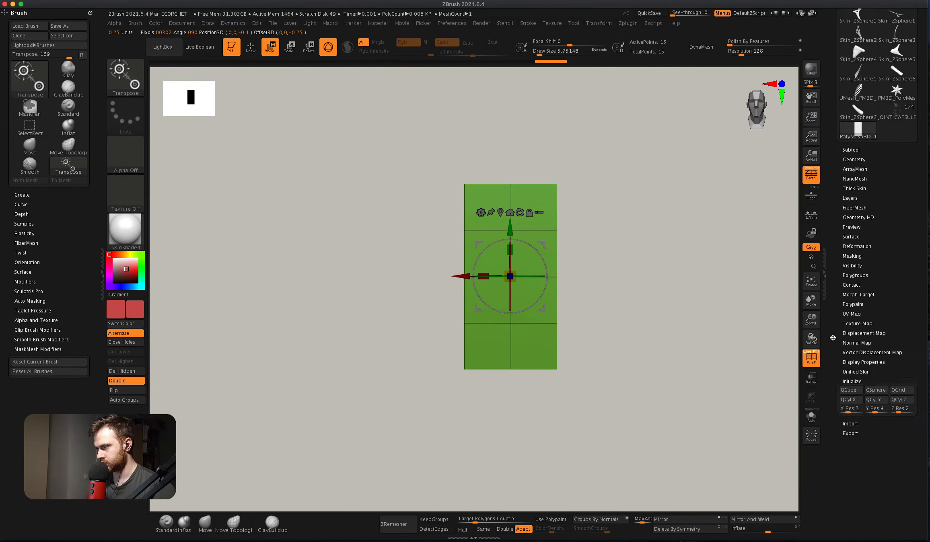
{"action": "left_click_drag", "start_coordinate": [505, 296], "coordinate": [456, 298], "text": "alt"}
{"action": "key", "text": "q"}
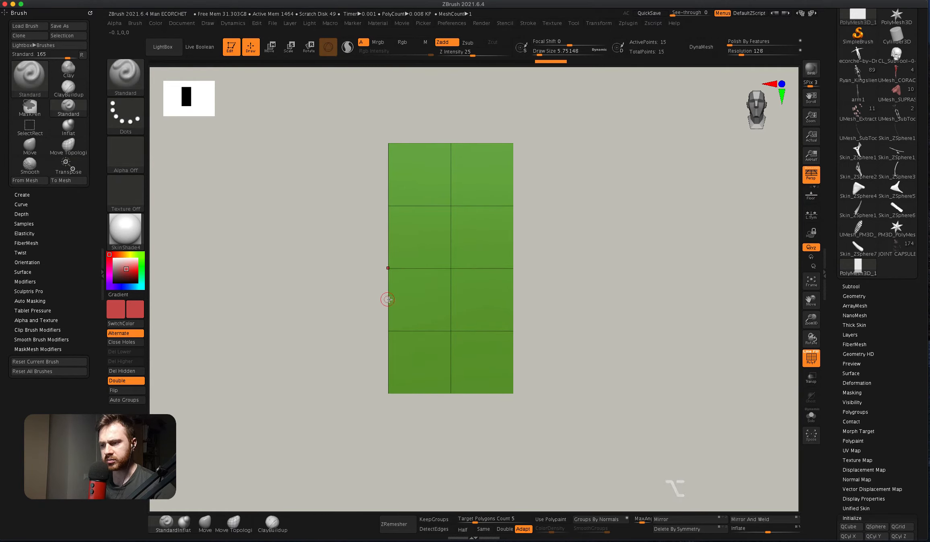
Create a new InsertMesh brush from the flat plane and test it by inserting several patches on the plane.
{"action": "left_click", "coordinate": [22, 194]}
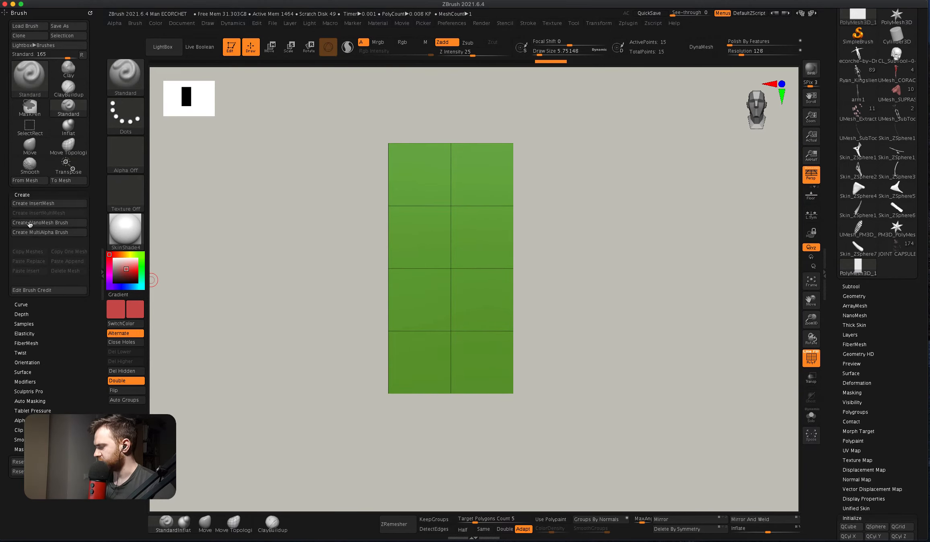
{"action": "left_click", "coordinate": [51, 204]}
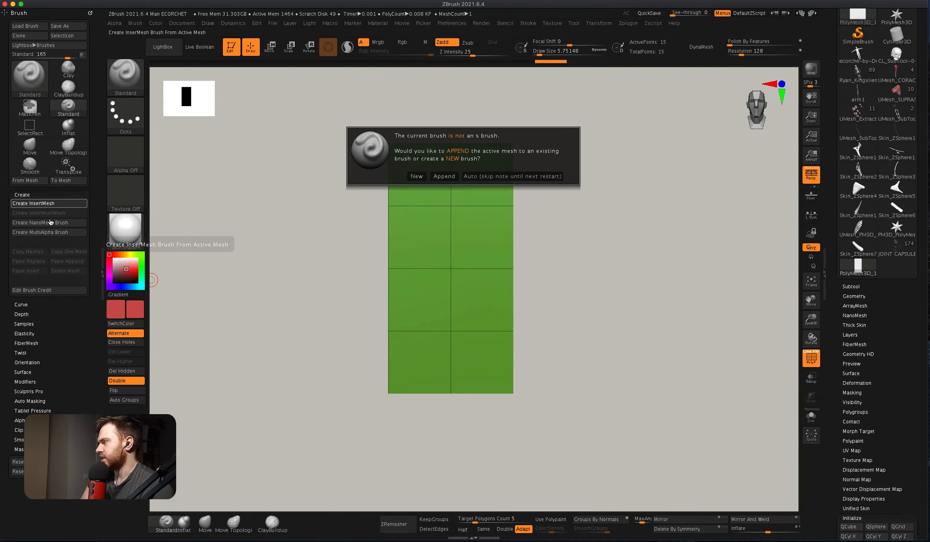
{"action": "left_click", "coordinate": [417, 177]}
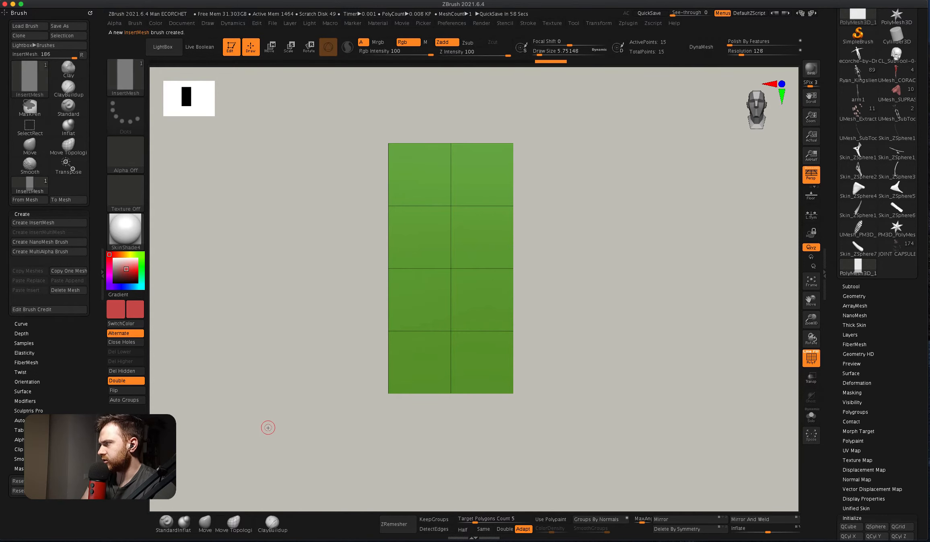
{"action": "left_click_drag", "start_coordinate": [419, 187], "coordinate": [421, 233]}
{"action": "left_click_drag", "start_coordinate": [467, 189], "coordinate": [475, 245]}
{"action": "left_click_drag", "start_coordinate": [418, 269], "coordinate": [492, 342]}
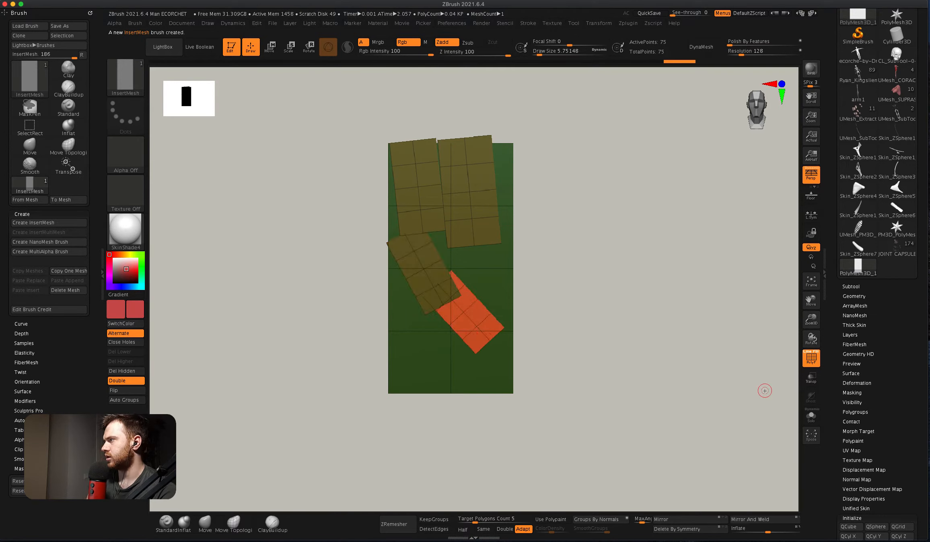
Switch the active tool back to JOINT CAPSULE and bring the bare hand skeleton into view.
{"action": "left_click", "coordinate": [915, 244]}
{"action": "left_click_drag", "start_coordinate": [503, 262], "coordinate": [610, 255], "text": "alt"}
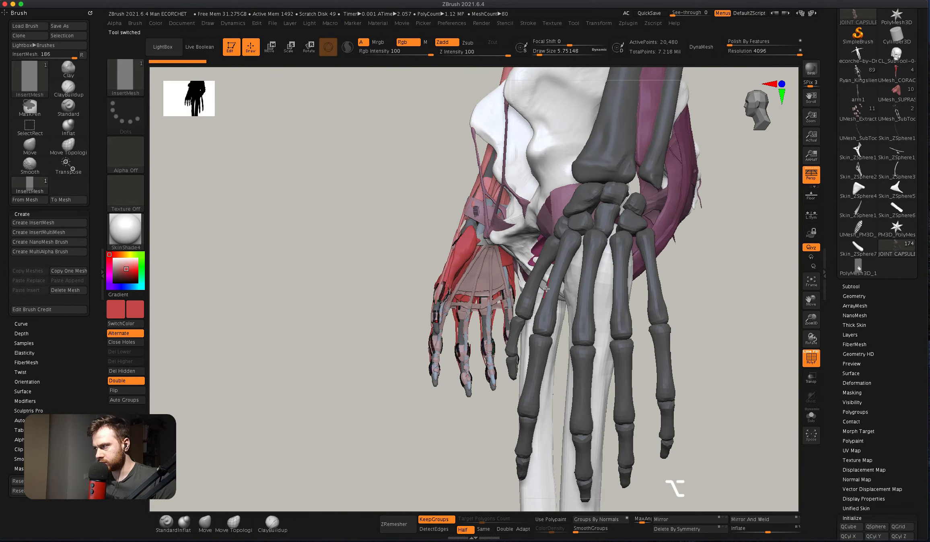
{"action": "left_click_drag", "start_coordinate": [562, 280], "coordinate": [488, 247], "text": "alt"}
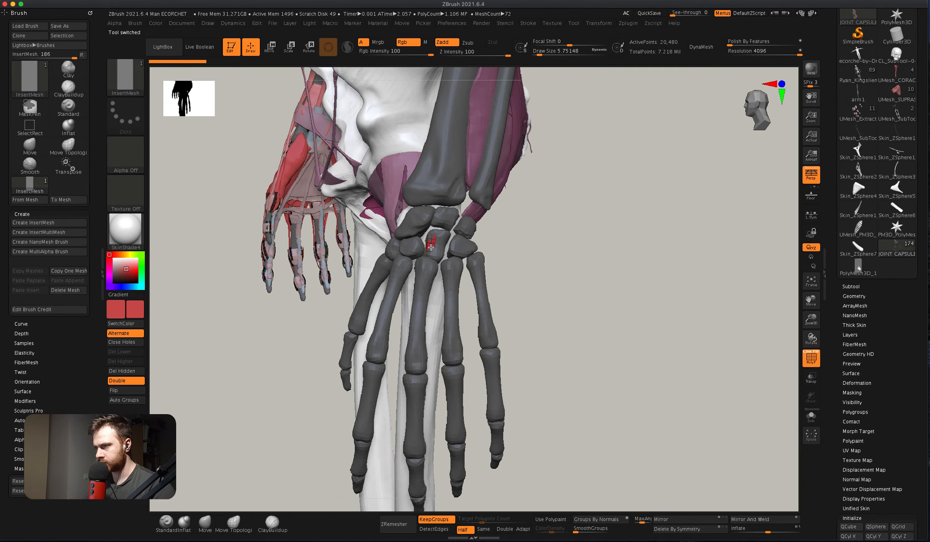
Try inserting a patch on the carpal bones, undo it, and set the draw size to about 7.47.
{"action": "left_click_drag", "start_coordinate": [431, 247], "coordinate": [437, 249]}
{"action": "key", "text": "space"}
{"action": "key", "text": "super+z"}
{"action": "key", "text": "super+z"}
{"action": "key", "text": "super+z"}
{"action": "key", "text": "space"}
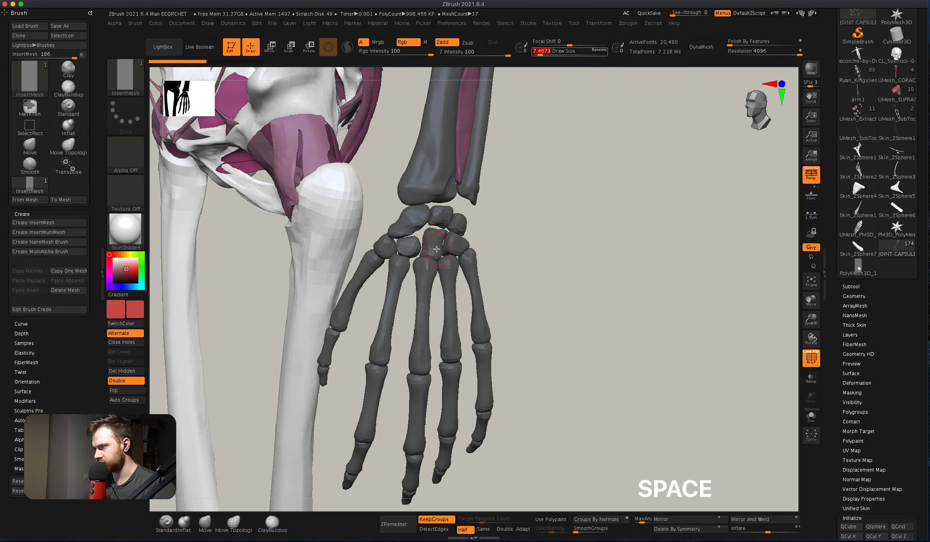
{"action": "key", "text": "super+z"}
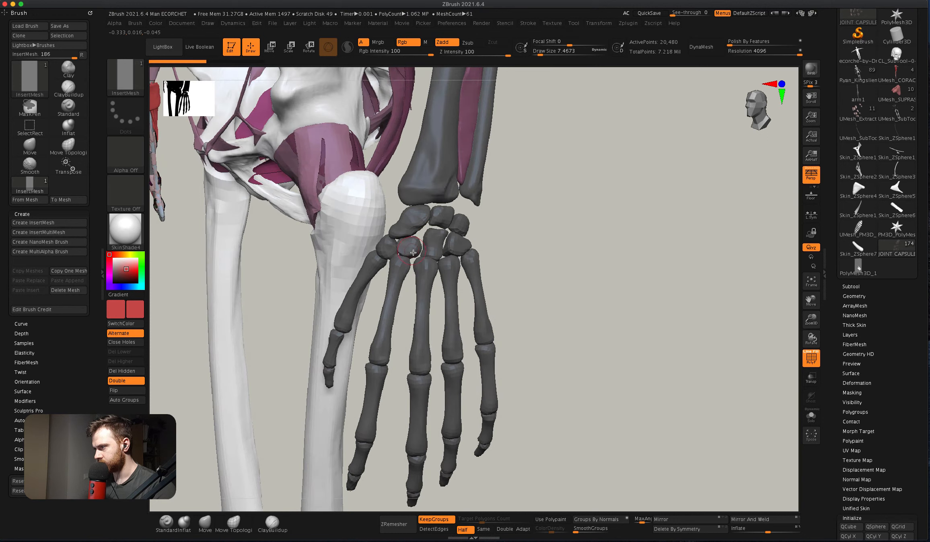
Insert about a dozen flat patches across the carpal bones and the metacarpal bases with the InsertMesh brush.
{"action": "left_click_drag", "start_coordinate": [424, 252], "coordinate": [427, 256]}
{"action": "key", "text": "shift+super+z"}
{"action": "key", "text": "shift+super+z"}
{"action": "key", "text": "shift+super+z"}
{"action": "key", "text": "shift+super+z"}
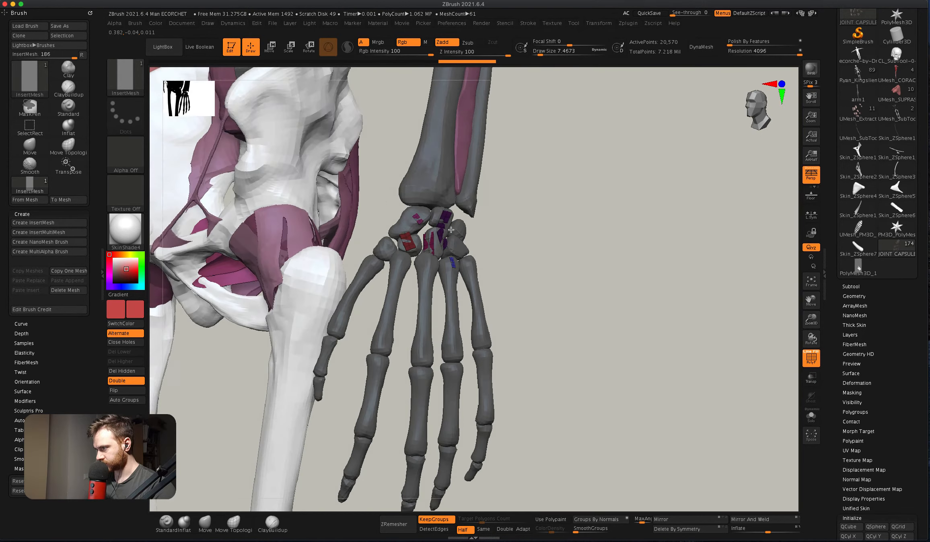
{"action": "key", "text": "shift+super+z"}
{"action": "key", "text": "shift+super+z"}
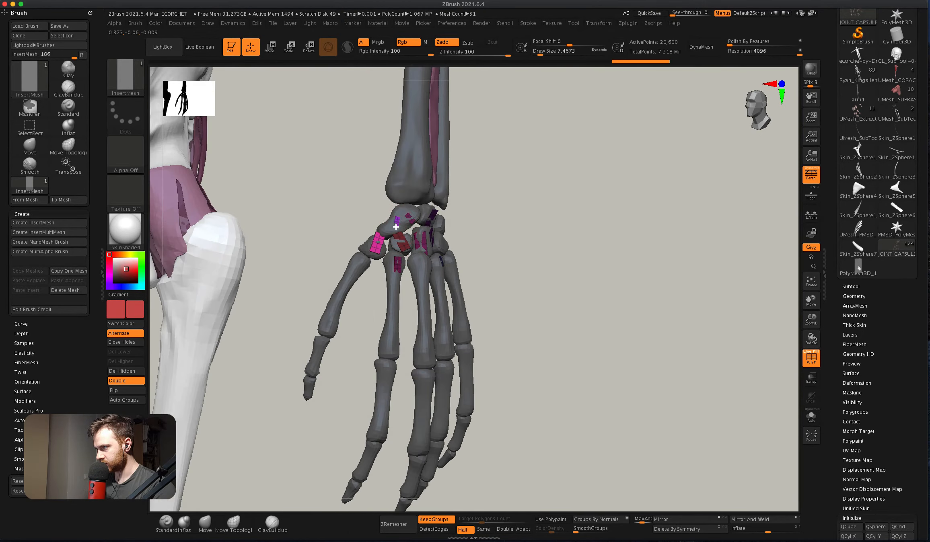
{"action": "key", "text": "shift+super+z"}
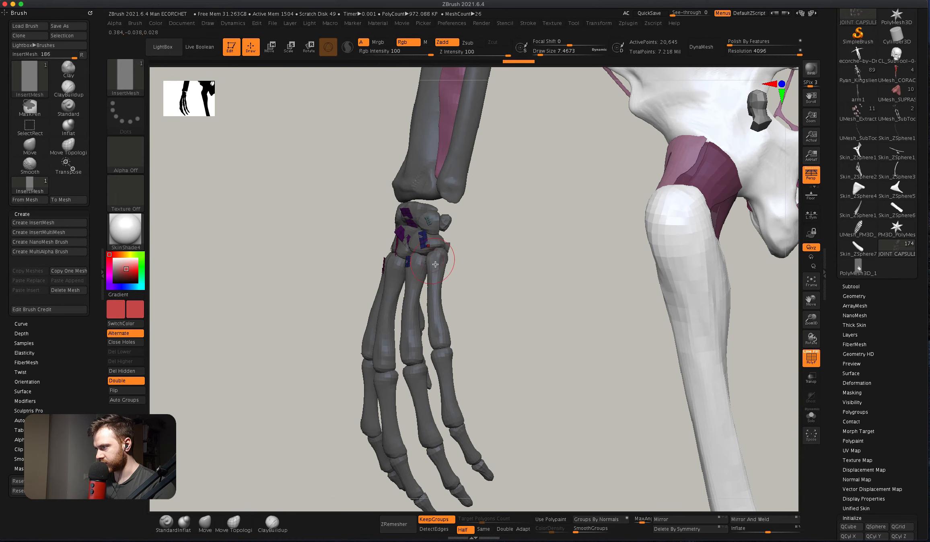
{"action": "key", "text": "shift+super+z"}
{"action": "key", "text": "shift+super+z"}
{"action": "key", "text": "shift+super+z"}
{"action": "key", "text": "shift+super+z"}
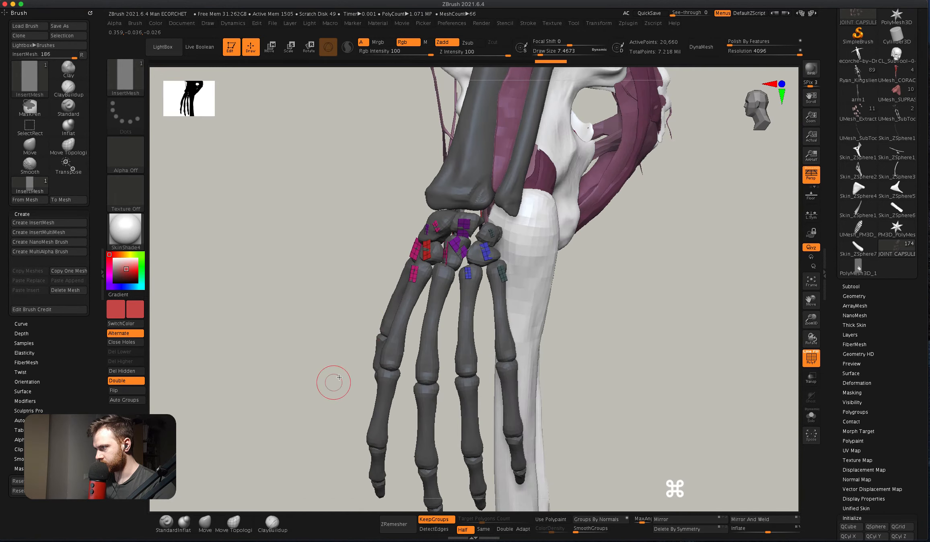
Stretch the inserted patches near the ring and little metacarpal bases between neighbouring bones with the Move Topological brush.
{"action": "left_click", "coordinate": [233, 523]}
{"action": "key", "text": "shift+super+z"}
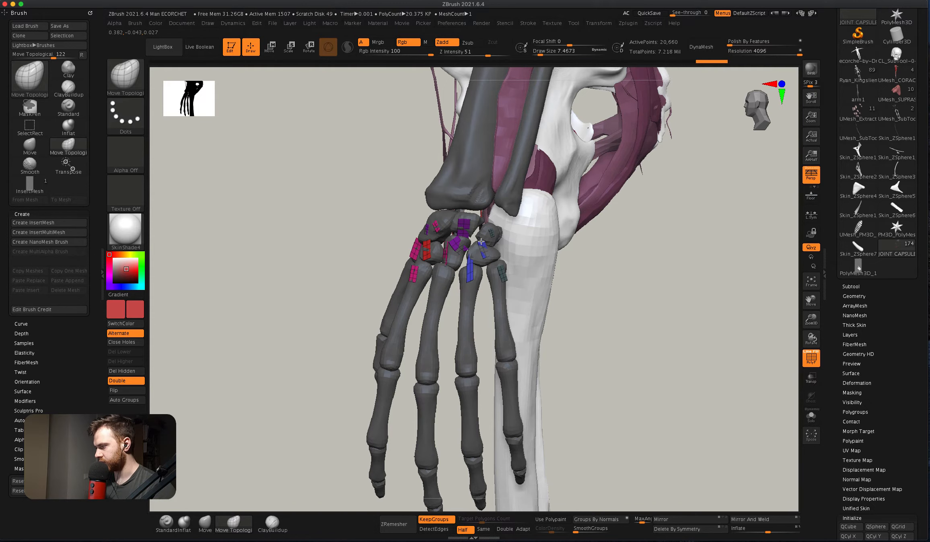
{"action": "key", "text": "shift+super+z"}
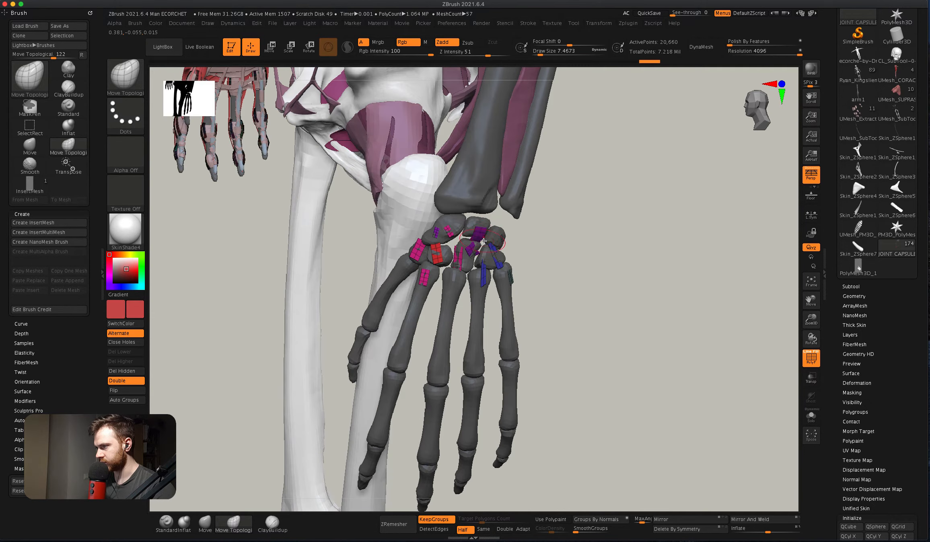
{"action": "key", "text": "shift+super+z"}
{"action": "key", "text": "shift+super+z"}
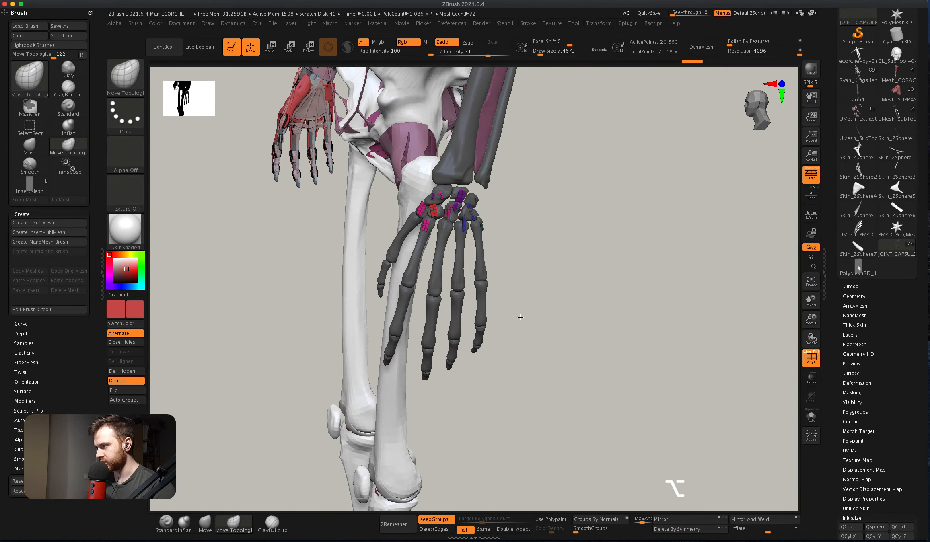
Switch the active tool to the PolyMesh3D_1 plane and undo the patches inserted on it until only the base plane remains.
{"action": "left_click_drag", "start_coordinate": [520, 317], "coordinate": [527, 353], "text": "alt"}
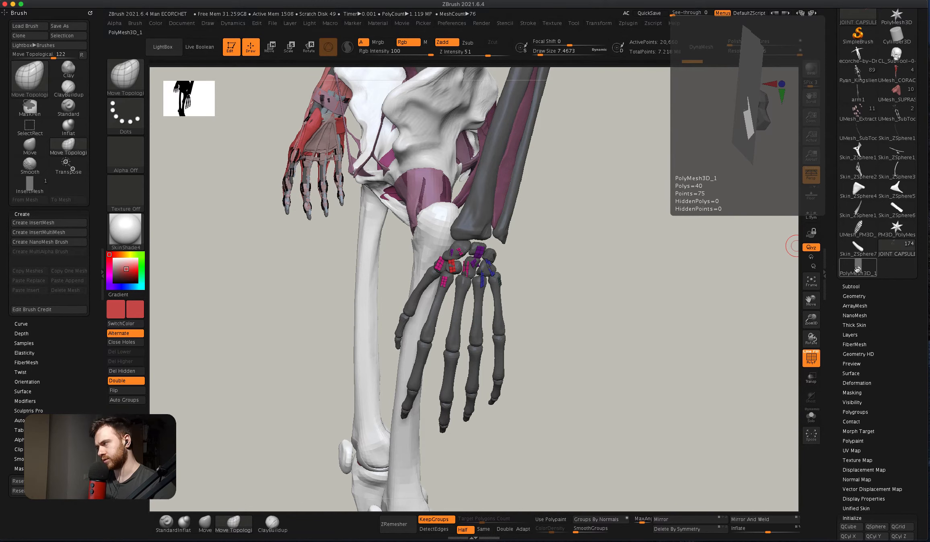
{"action": "left_click", "coordinate": [857, 270]}
{"action": "left_click_drag", "start_coordinate": [459, 231], "coordinate": [490, 231]}
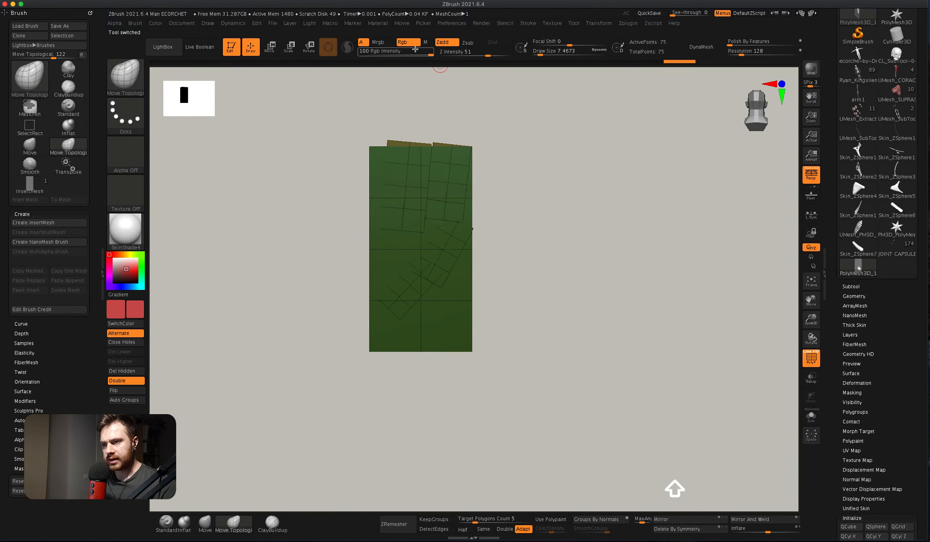
{"action": "left_click_drag", "start_coordinate": [523, 121], "coordinate": [629, 89], "text": "shift"}
{"action": "key", "text": "ctrl+z"}
{"action": "key", "text": "ctrl+z"}
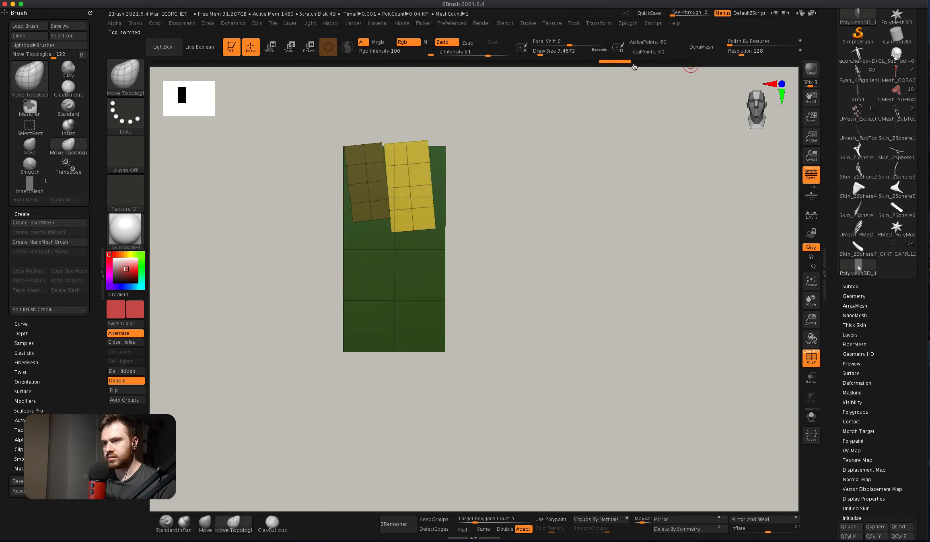
{"action": "left_click_drag", "start_coordinate": [346, 253], "coordinate": [424, 257], "text": "alt"}
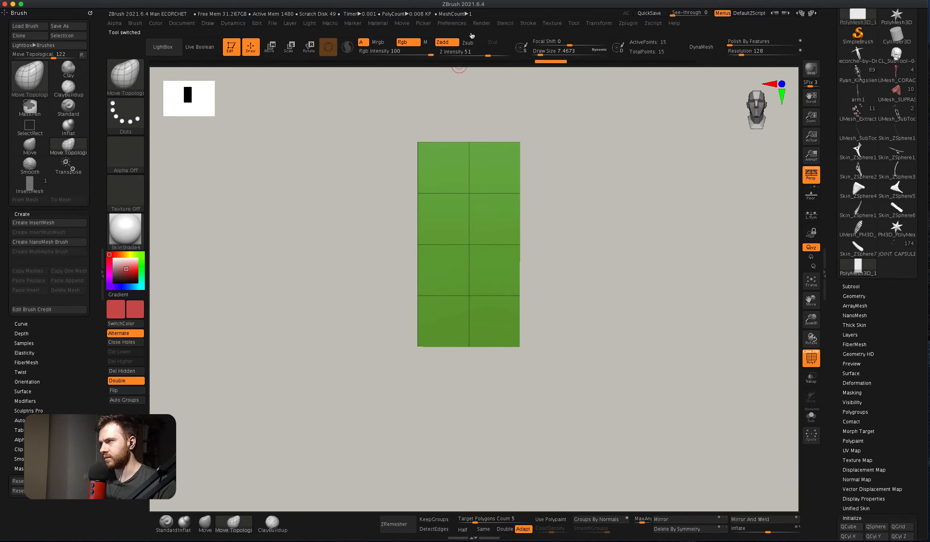
Dock the Stroke palette beside the canvas and turn on Curve Mode for the Move Topological brush.
{"action": "left_click", "coordinate": [529, 23]}
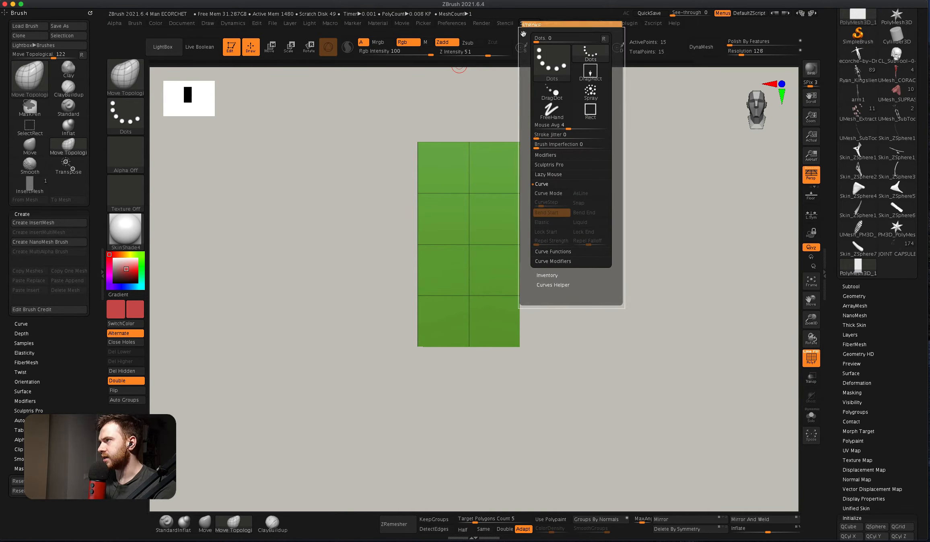
{"action": "mouse_move", "coordinate": [523, 34]}
{"action": "left_mouse_down"}
{"action": "mouse_move", "coordinate": [664, 60]}
{"action": "mouse_move", "coordinate": [821, 39]}
{"action": "mouse_move", "coordinate": [833, 170]}
{"action": "left_mouse_up"}
{"action": "left_click", "coordinate": [861, 183]}
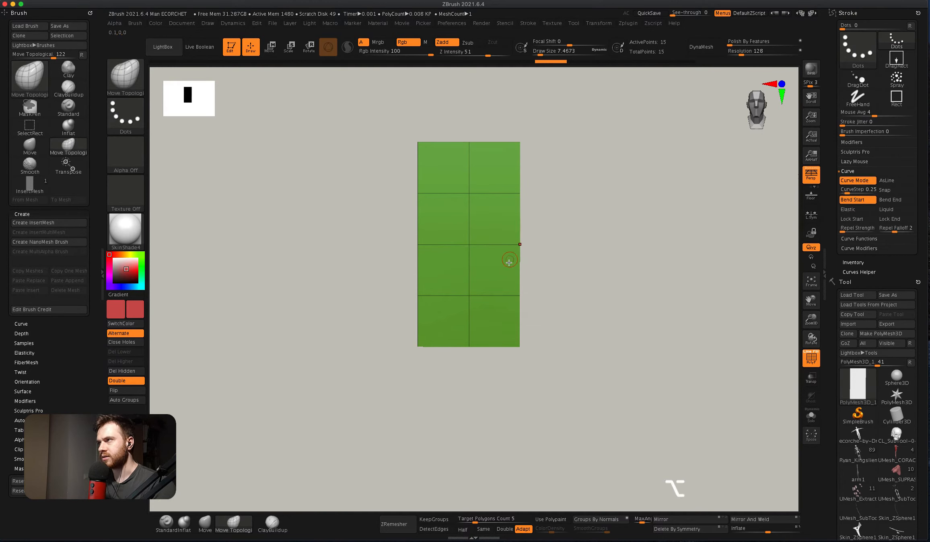
Try a curve stroke on the plane with the draw size at about 43.76, and turn Curve Mode off for Move Topological.
{"action": "left_click_drag", "start_coordinate": [509, 262], "coordinate": [494, 276], "text": "alt"}
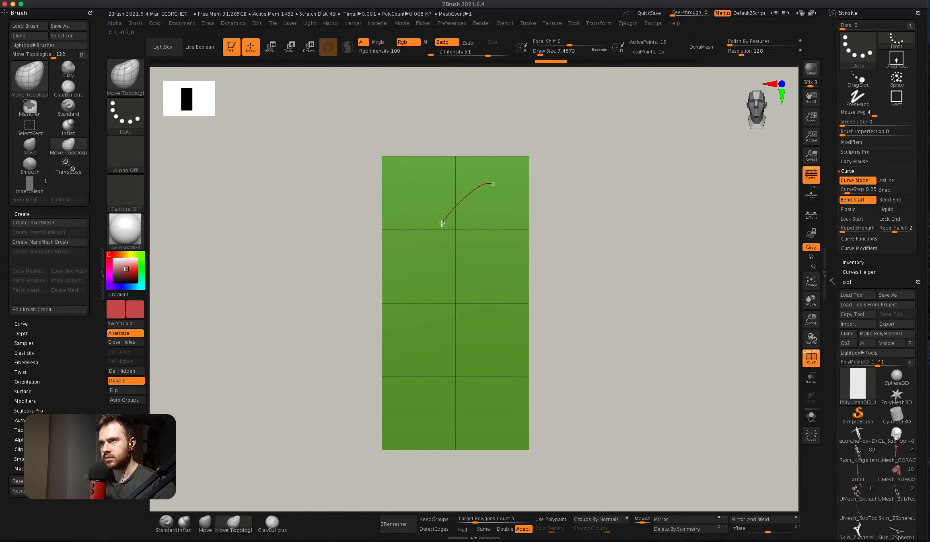
{"action": "mouse_move", "coordinate": [441, 293]}
{"action": "right_mouse_down"}
{"action": "mouse_move", "coordinate": [465, 291]}
{"action": "mouse_move", "coordinate": [439, 296]}
{"action": "right_mouse_up"}
{"action": "key", "text": "space"}
{"action": "left_click_drag", "start_coordinate": [462, 278], "coordinate": [473, 279]}
{"action": "mouse_move", "coordinate": [490, 210]}
{"action": "left_mouse_down"}
{"action": "mouse_move", "coordinate": [419, 333]}
{"action": "mouse_move", "coordinate": [442, 378]}
{"action": "left_mouse_up"}
{"action": "key", "text": "super+z"}
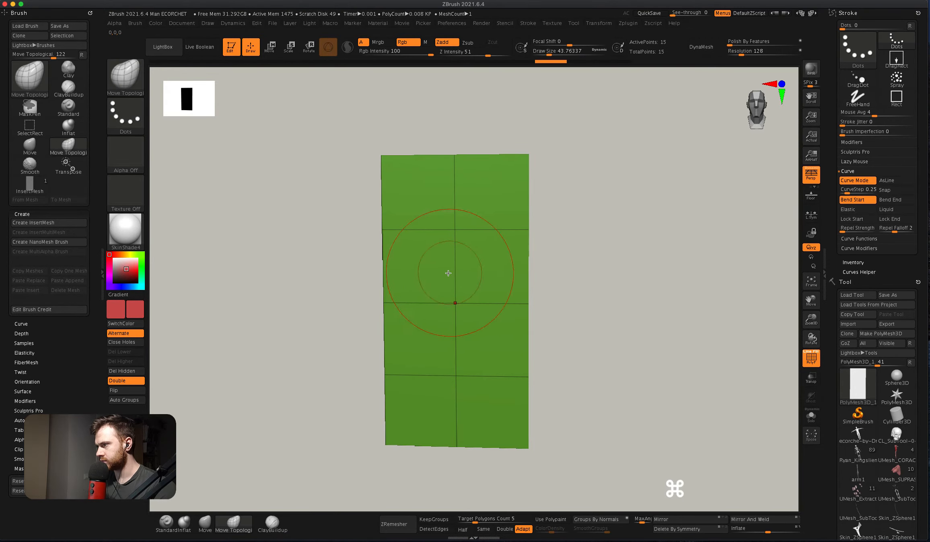
{"action": "right_click_drag", "start_coordinate": [415, 264], "coordinate": [416, 215], "text": "alt"}
{"action": "left_click", "coordinate": [854, 181]}
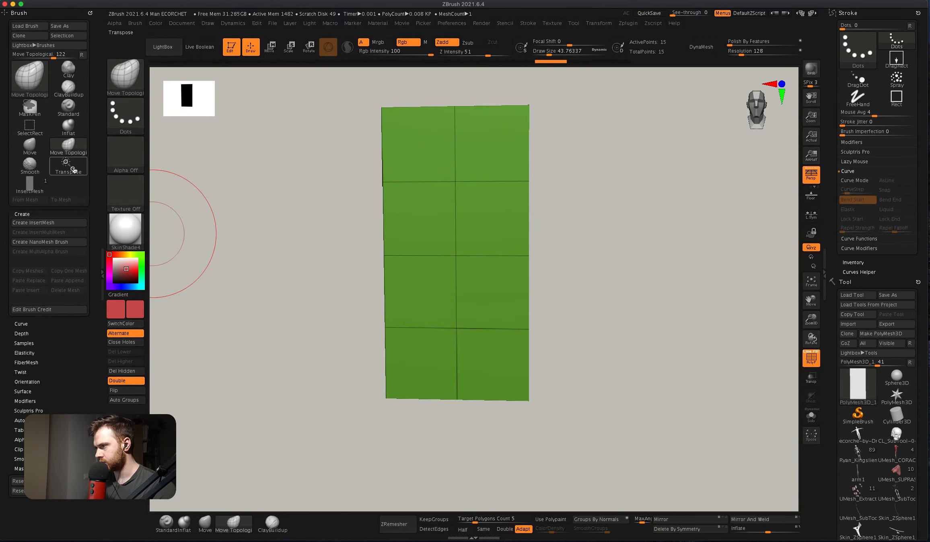
Select the InsertMesh brush and turn on Curve Mode for it.
{"action": "left_click", "coordinate": [29, 185]}
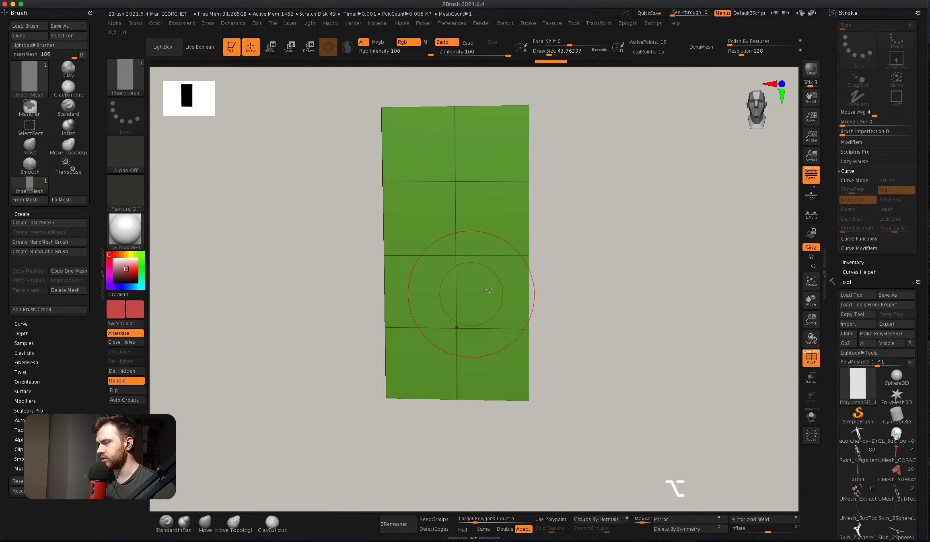
{"action": "right_click_drag", "start_coordinate": [469, 286], "coordinate": [483, 305], "text": "alt"}
{"action": "left_click", "coordinate": [855, 180]}
{"action": "right_click_drag", "start_coordinate": [426, 225], "coordinate": [442, 201], "text": "shift"}
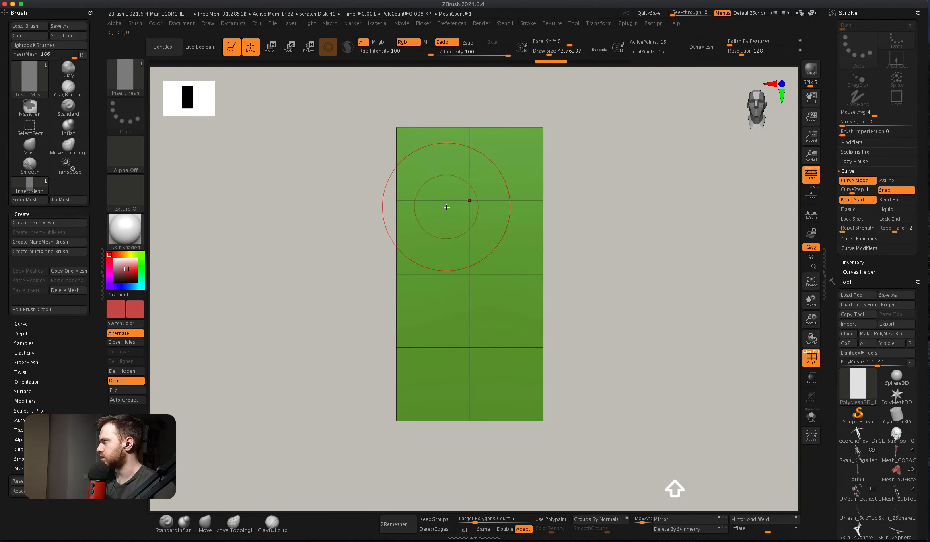
Try drawing curved strips over and beside the plane with the InsertMesh brush, and undo them.
{"action": "left_click_drag", "start_coordinate": [426, 321], "coordinate": [430, 352]}
{"action": "mouse_move", "coordinate": [445, 290]}
{"action": "right_mouse_down"}
{"action": "mouse_move", "coordinate": [453, 419]}
{"action": "mouse_move", "coordinate": [412, 343]}
{"action": "mouse_move", "coordinate": [446, 307]}
{"action": "mouse_move", "coordinate": [475, 326]}
{"action": "mouse_move", "coordinate": [457, 294]}
{"action": "mouse_move", "coordinate": [462, 251]}
{"action": "mouse_move", "coordinate": [442, 199]}
{"action": "mouse_move", "coordinate": [461, 213]}
{"action": "mouse_move", "coordinate": [502, 200]}
{"action": "mouse_move", "coordinate": [494, 184]}
{"action": "mouse_move", "coordinate": [512, 173]}
{"action": "mouse_move", "coordinate": [529, 200]}
{"action": "right_mouse_up"}
{"action": "right_click_drag", "start_coordinate": [405, 247], "coordinate": [418, 263]}
{"action": "right_click_drag", "start_coordinate": [418, 263], "coordinate": [368, 258]}
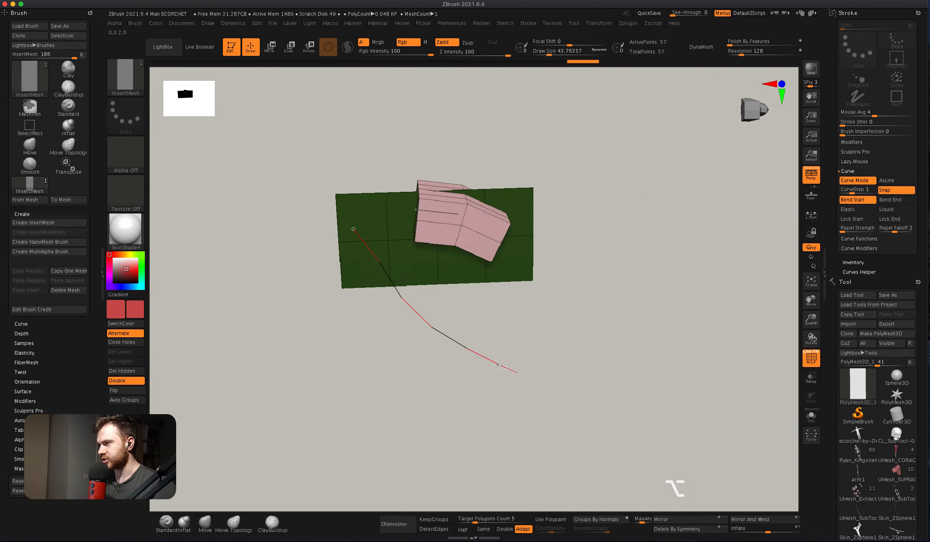
{"action": "left_click_drag", "start_coordinate": [478, 354], "coordinate": [589, 380]}
{"action": "right_click_drag", "start_coordinate": [537, 312], "coordinate": [500, 367]}
{"action": "key", "text": "super+z"}
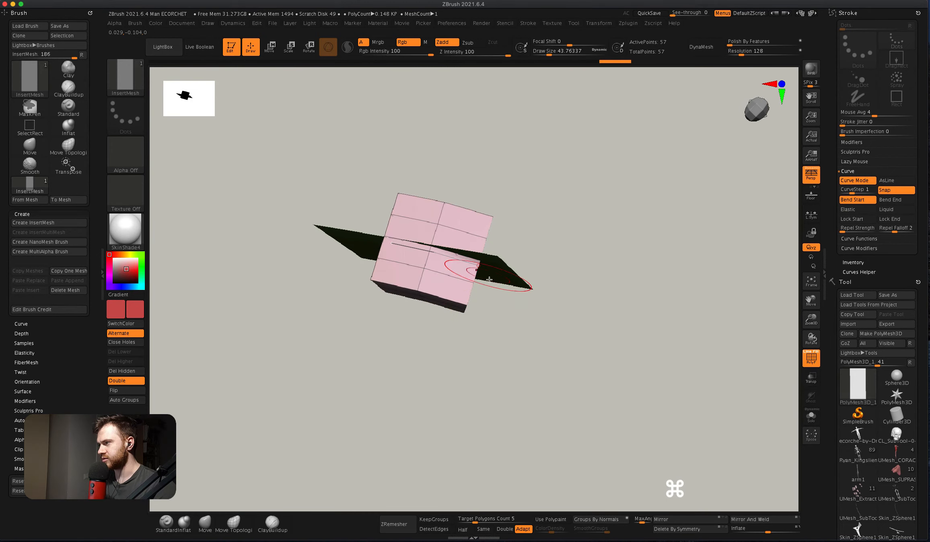
{"action": "right_click_drag", "start_coordinate": [489, 279], "coordinate": [494, 226]}
{"action": "key", "text": "super+z"}
{"action": "key", "text": "super+z"}
{"action": "right_click_drag", "start_coordinate": [484, 263], "coordinate": [480, 220], "text": "shift"}
{"action": "mouse_move", "coordinate": [478, 317]}
{"action": "right_mouse_down", "text": "alt"}
{"action": "mouse_move", "coordinate": [433, 247]}
{"action": "mouse_move", "coordinate": [463, 255]}
{"action": "mouse_move", "coordinate": [431, 225]}
{"action": "mouse_move", "coordinate": [397, 249]}
{"action": "right_mouse_up", "text": "alt"}
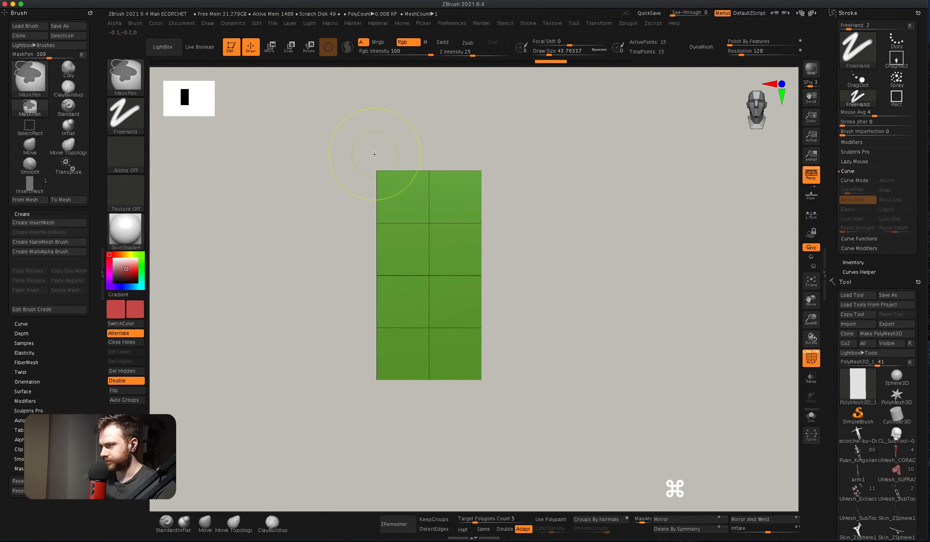
Open the InsertMesh brush's Modifiers and examine the Tri Parts option and its description.
{"action": "right_click_drag", "start_coordinate": [436, 209], "coordinate": [475, 250], "text": "alt"}
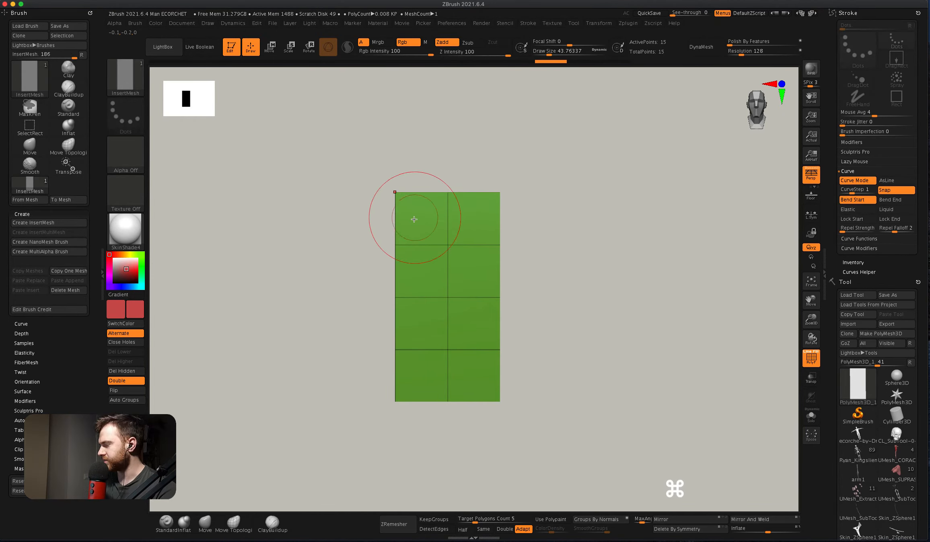
{"action": "scroll", "coordinate": [79, 399], "scroll_direction": "down", "scroll_amount": 4}
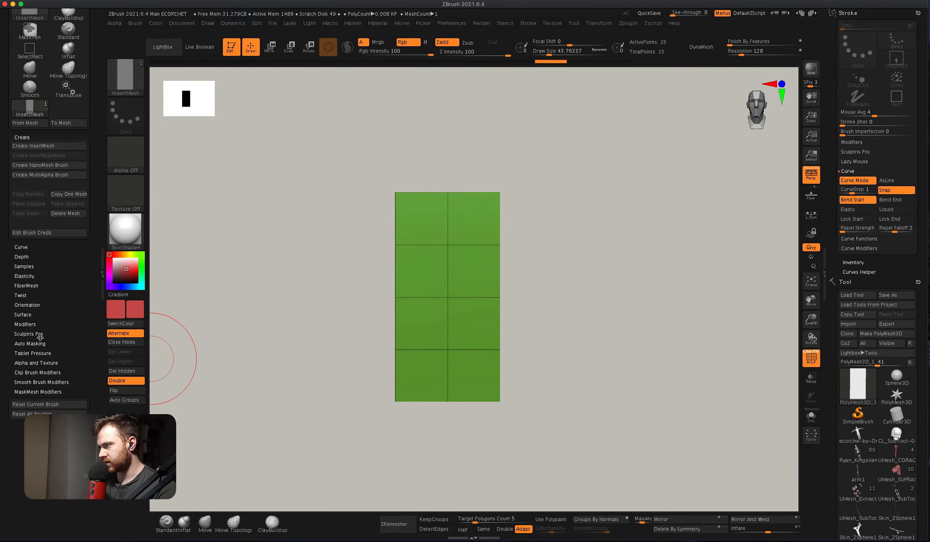
{"action": "left_click", "coordinate": [25, 325]}
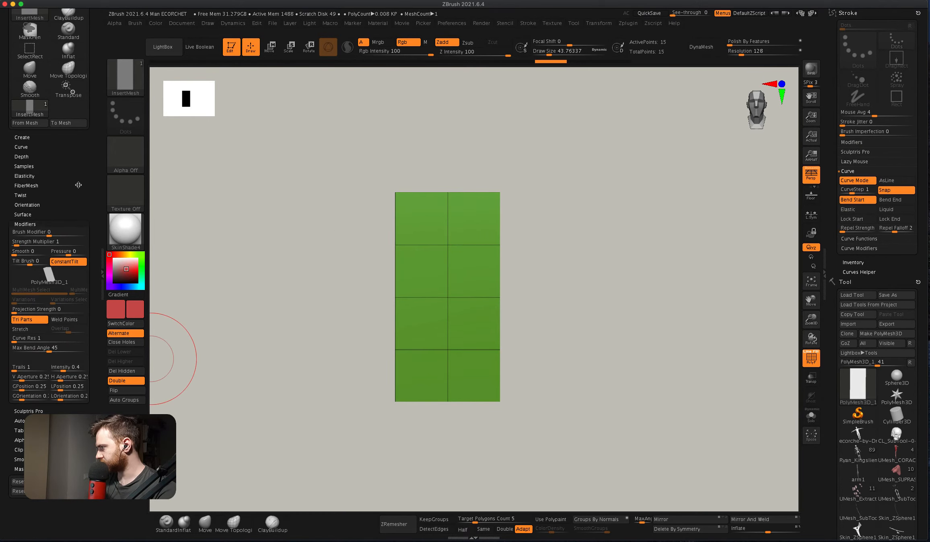
{"action": "scroll", "coordinate": [77, 184], "scroll_direction": "up", "scroll_amount": 2}
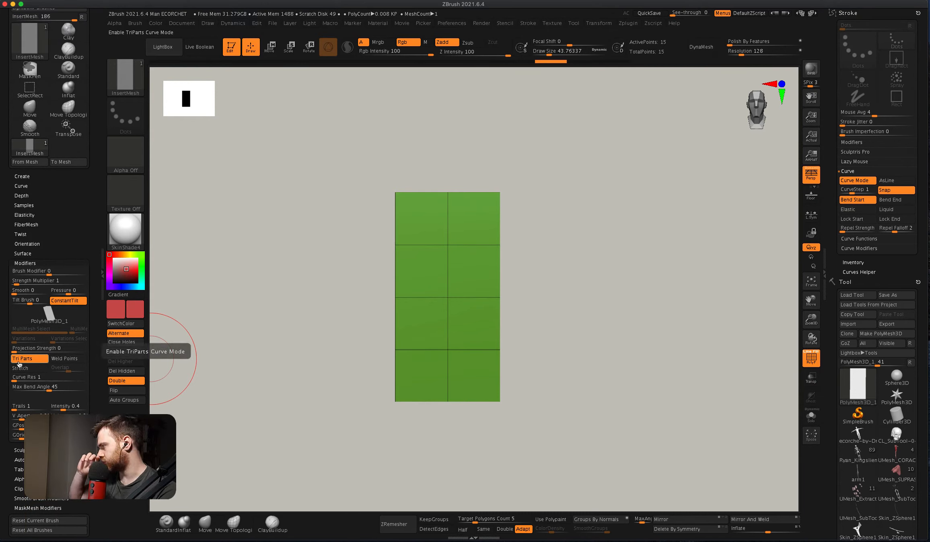
{"action": "key", "text": "super"}
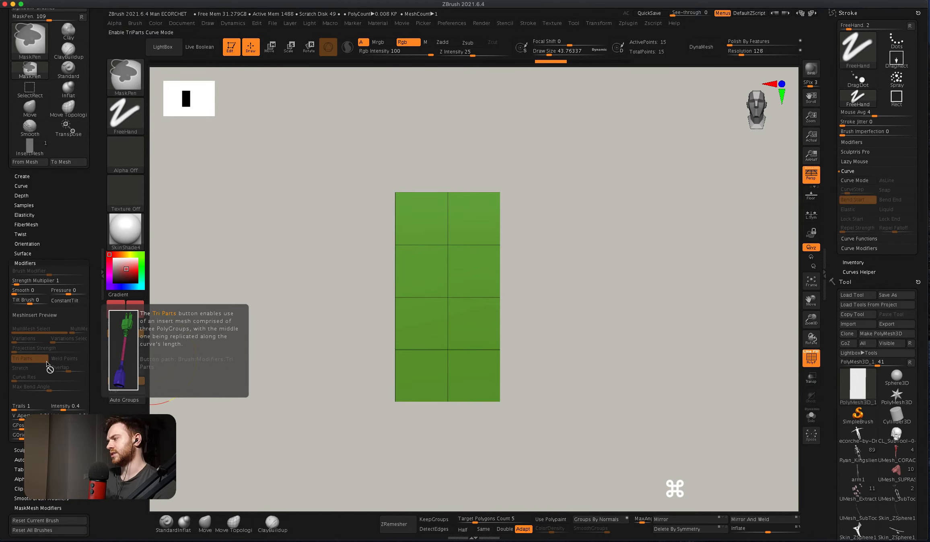
Mask the top row of the plane's polygons and assign that row its own polygroup.
{"action": "mouse_move", "coordinate": [415, 197]}
{"action": "left_mouse_down", "text": "alt"}
{"action": "mouse_move", "coordinate": [448, 166]}
{"action": "mouse_move", "coordinate": [430, 189]}
{"action": "left_mouse_up", "text": "alt"}
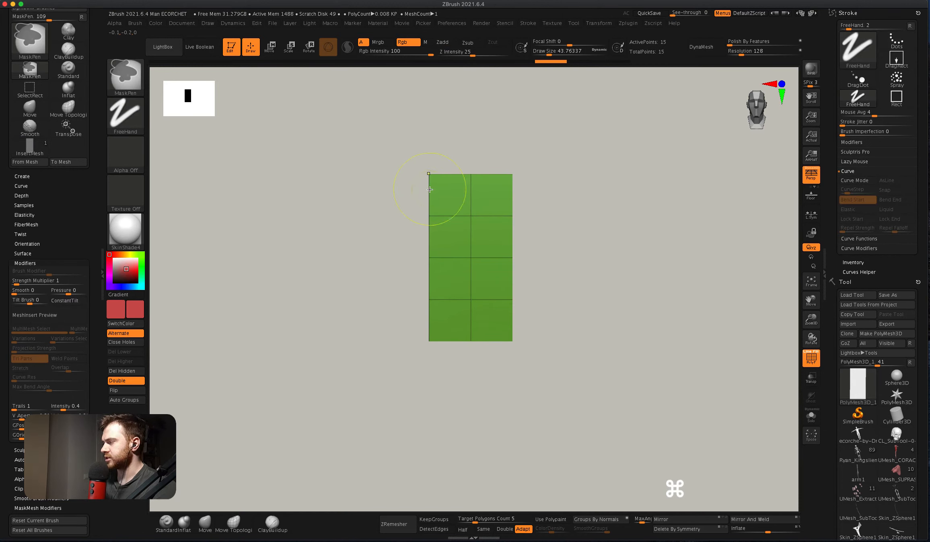
{"action": "left_click_drag", "start_coordinate": [406, 151], "coordinate": [557, 252], "text": "ctrl"}
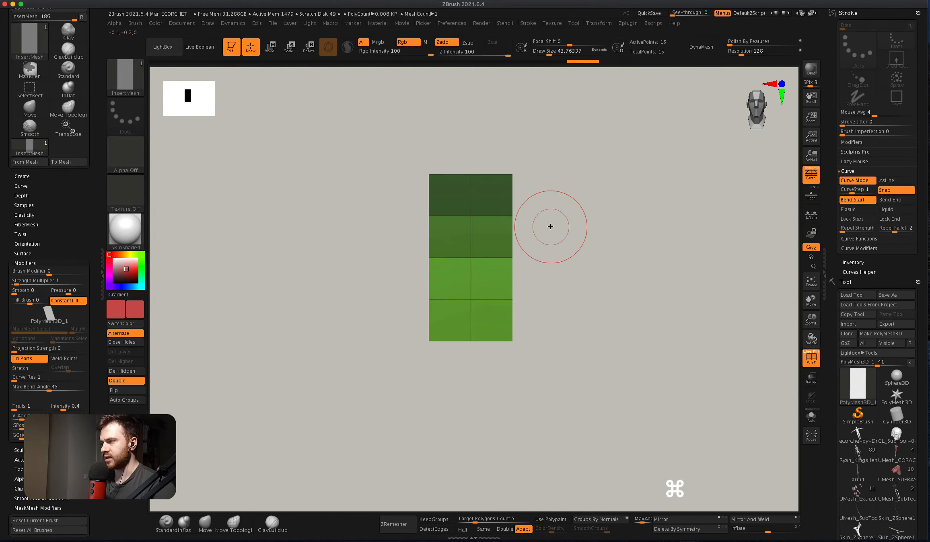
{"action": "key", "text": "super+z"}
{"action": "key", "text": "super+z"}
{"action": "key", "text": "super+z"}
{"action": "key", "text": "super+z"}
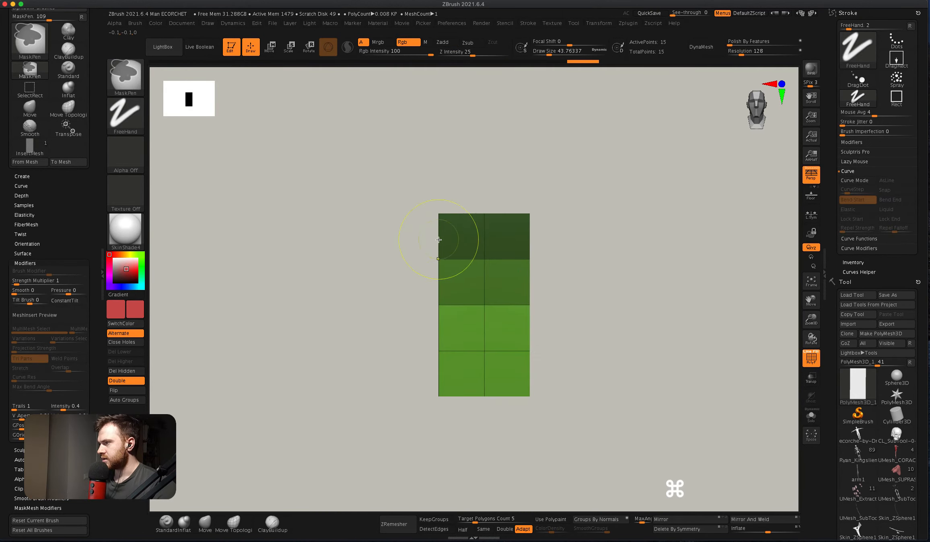
{"action": "key", "text": "super+z"}
{"action": "key", "text": "super+z"}
{"action": "key", "text": "super+z"}
{"action": "key", "text": "super+z"}
Try masking only the bottom row of the plane with several mask selections, and clear the mask.
{"action": "left_click_drag", "start_coordinate": [591, 371], "coordinate": [430, 234], "text": "ctrl"}
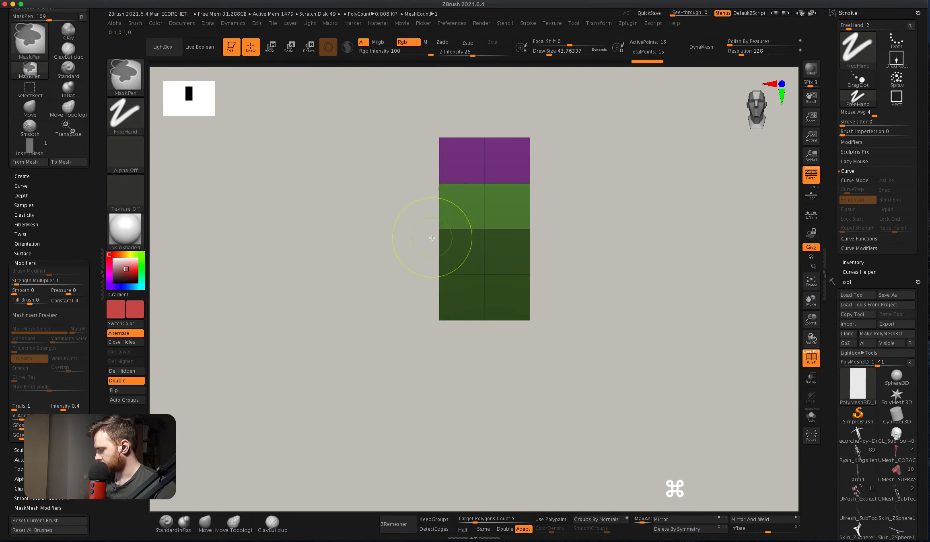
{"action": "key", "text": "super+z"}
{"action": "key", "text": "super+shift+z"}
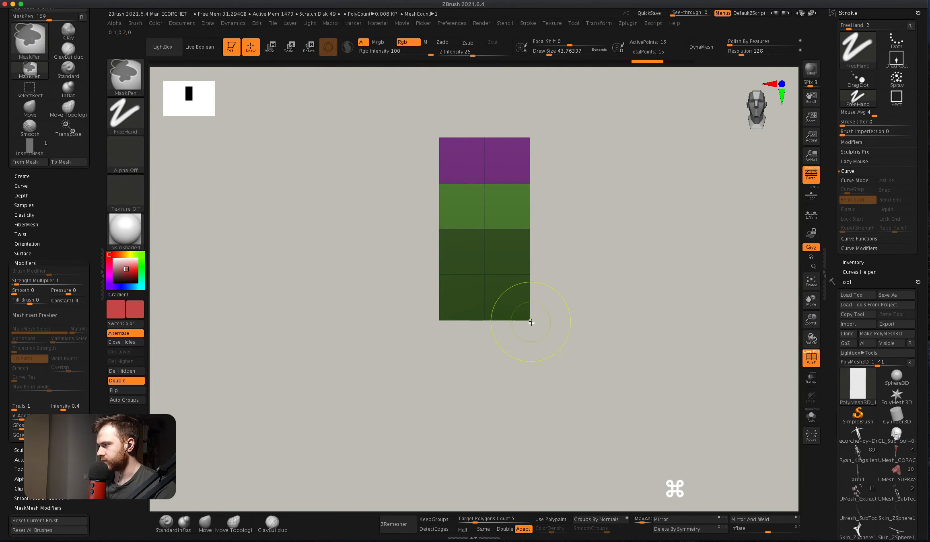
{"action": "key", "text": "super+z"}
{"action": "key", "text": "super+z"}
{"action": "key", "text": "super+shift+z"}
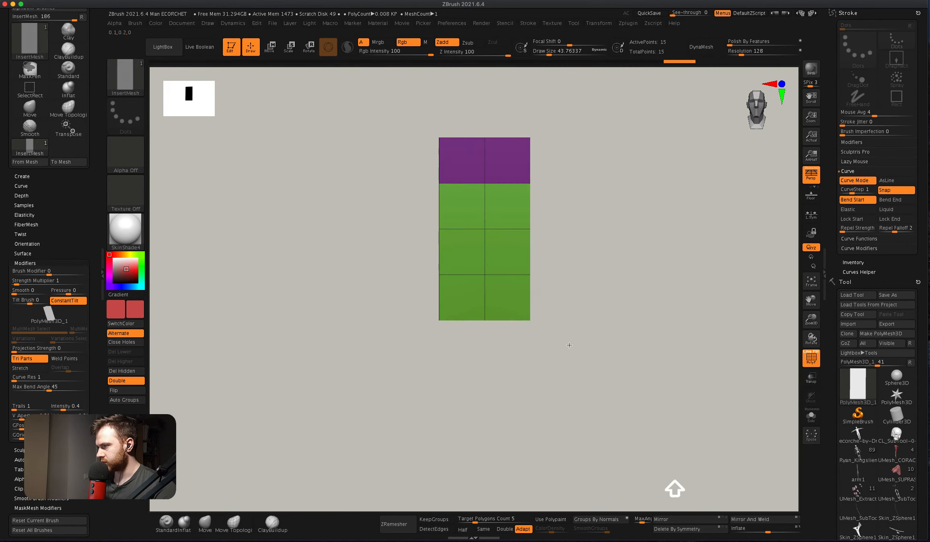
{"action": "left_click_drag", "start_coordinate": [584, 345], "coordinate": [445, 278], "text": "ctrl"}
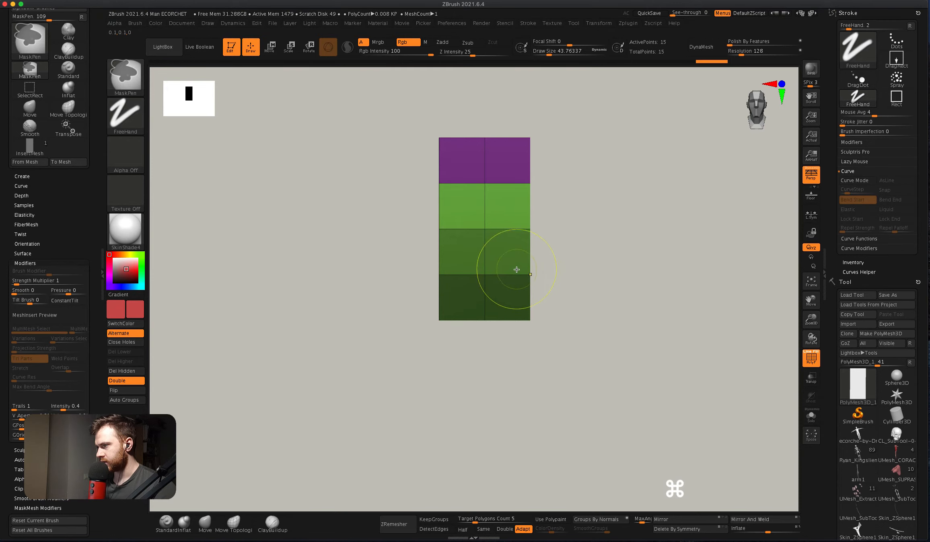
{"action": "key", "text": "super+z"}
{"action": "mouse_move", "coordinate": [585, 353]}
{"action": "left_mouse_down", "text": "ctrl"}
{"action": "mouse_move", "coordinate": [563, 306]}
{"action": "mouse_move", "coordinate": [450, 252]}
{"action": "mouse_move", "coordinate": [367, 250]}
{"action": "left_mouse_up", "text": "ctrl"}
{"action": "key", "text": "super+z"}
{"action": "left_click_drag", "start_coordinate": [475, 233], "coordinate": [422, 258], "text": "ctrl"}
{"action": "left_click_drag", "start_coordinate": [573, 353], "coordinate": [422, 275], "text": "ctrl"}
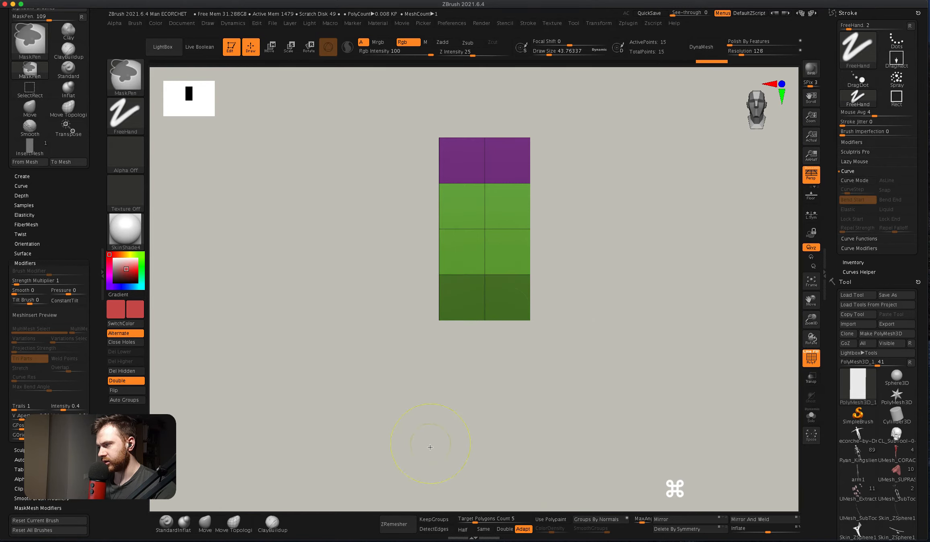
{"action": "left_click_drag", "start_coordinate": [585, 352], "coordinate": [427, 229], "text": "ctrl"}
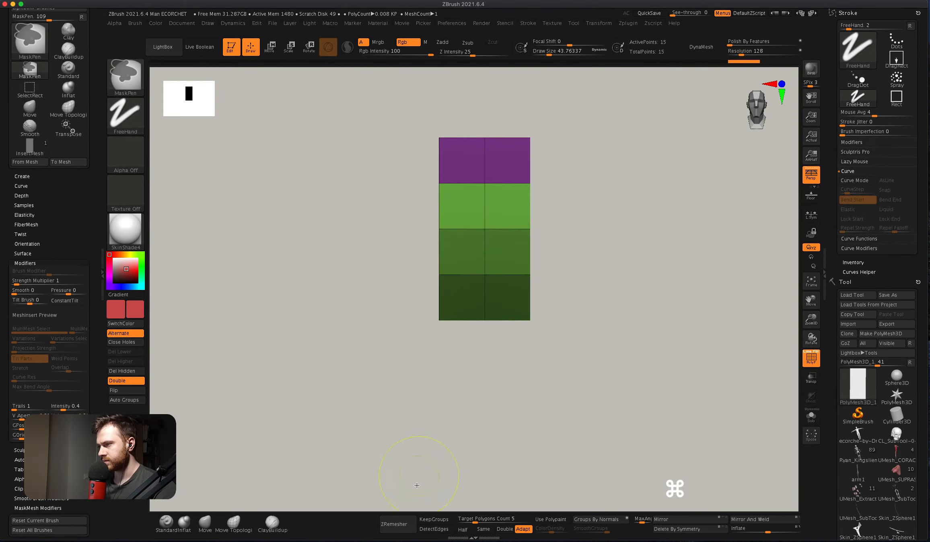
{"action": "left_click_drag", "start_coordinate": [470, 378], "coordinate": [475, 372], "text": "ctrl"}
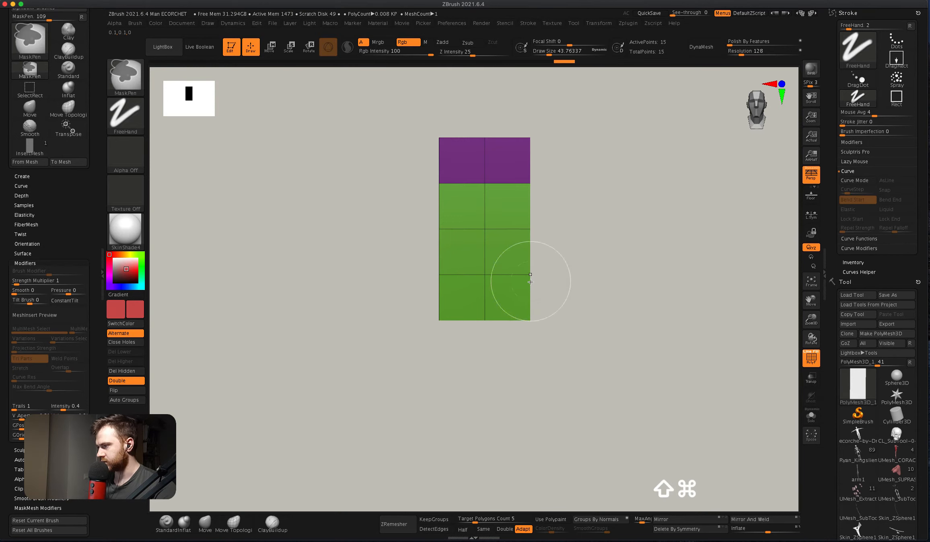
Isolate the plane's bottom row of polygons, assign it its own polygroup, and unhide the whole plane.
{"action": "key", "text": "ctrl+shift"}
{"action": "left_click_drag", "start_coordinate": [594, 342], "coordinate": [375, 222], "text": "alt"}
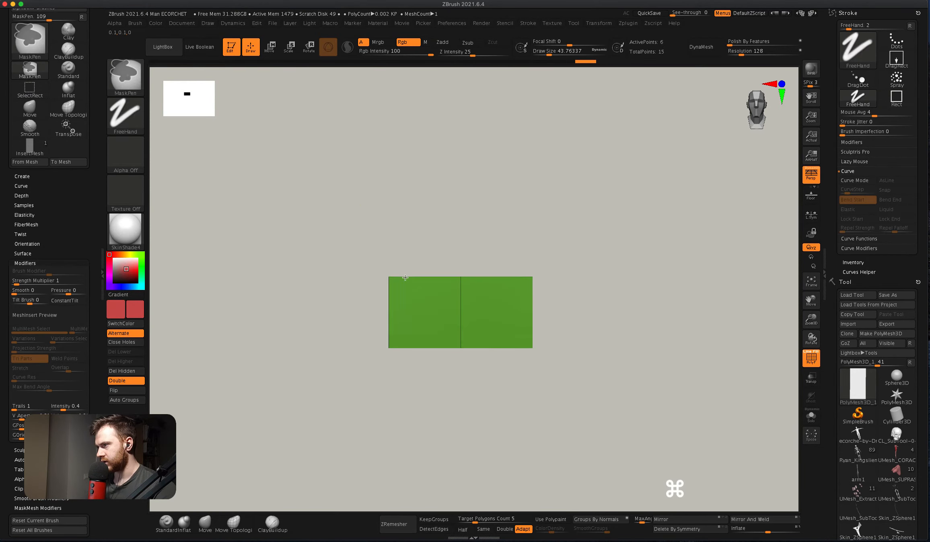
{"action": "key", "text": "ctrl+w"}
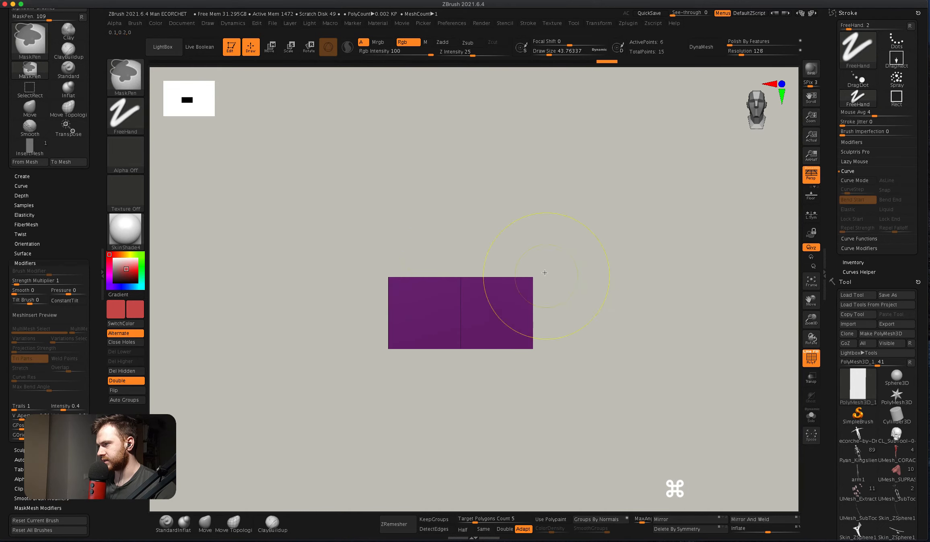
{"action": "left_click", "coordinate": [572, 290], "text": "ctrl+shift"}
{"action": "mouse_move", "coordinate": [523, 266]}
{"action": "left_mouse_down"}
{"action": "mouse_move", "coordinate": [543, 220]}
{"action": "mouse_move", "coordinate": [528, 229]}
{"action": "mouse_move", "coordinate": [583, 320]}
{"action": "mouse_move", "coordinate": [467, 234]}
{"action": "mouse_move", "coordinate": [396, 233]}
{"action": "mouse_move", "coordinate": [388, 376]}
{"action": "mouse_move", "coordinate": [475, 306]}
{"action": "mouse_move", "coordinate": [611, 281]}
{"action": "left_mouse_up"}
{"action": "left_click", "coordinate": [413, 238], "text": "ctrl+shift"}
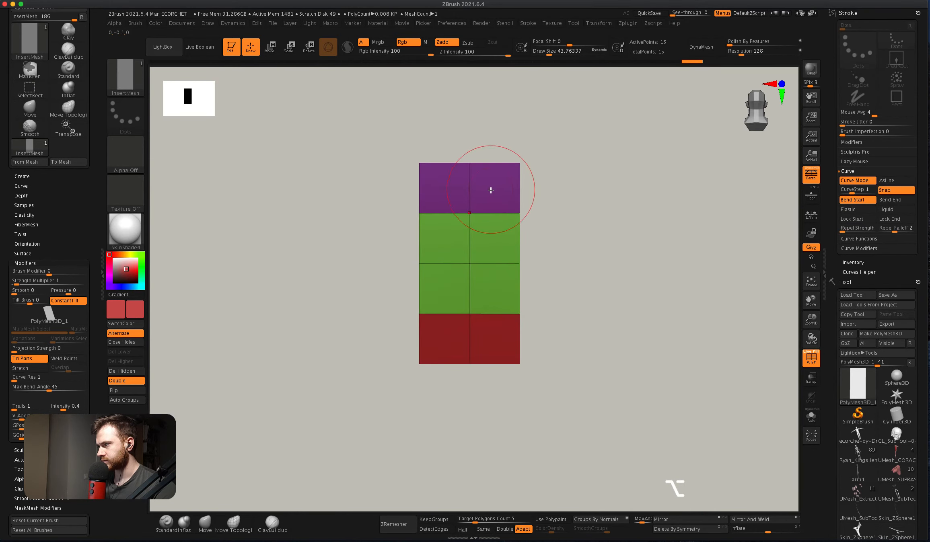
Append the three-polygroup plane to the current InsertMesh brush, and try a curve stroke on the plane with it.
{"action": "mouse_move", "coordinate": [410, 281]}
{"action": "left_mouse_down"}
{"action": "mouse_move", "coordinate": [456, 328]}
{"action": "mouse_move", "coordinate": [421, 349]}
{"action": "mouse_move", "coordinate": [386, 312]}
{"action": "left_mouse_up"}
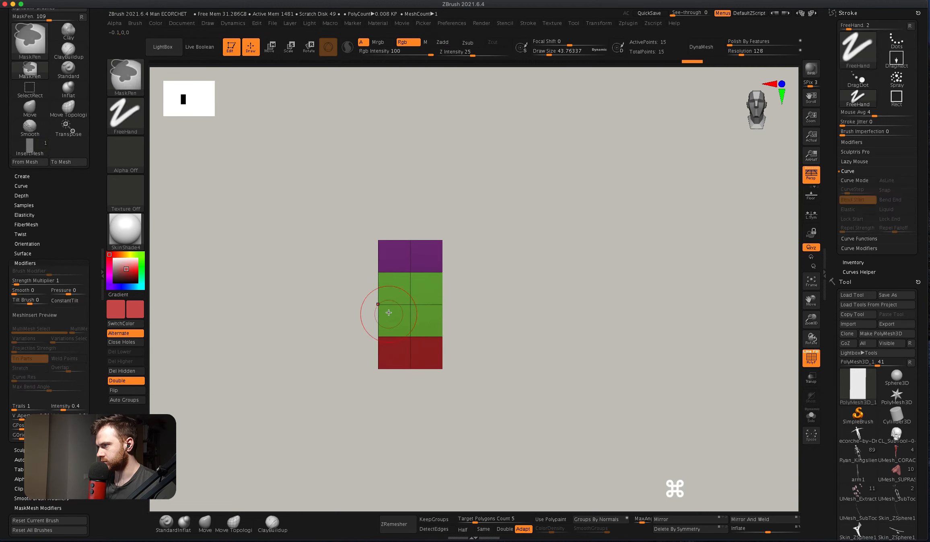
{"action": "left_click", "coordinate": [36, 178]}
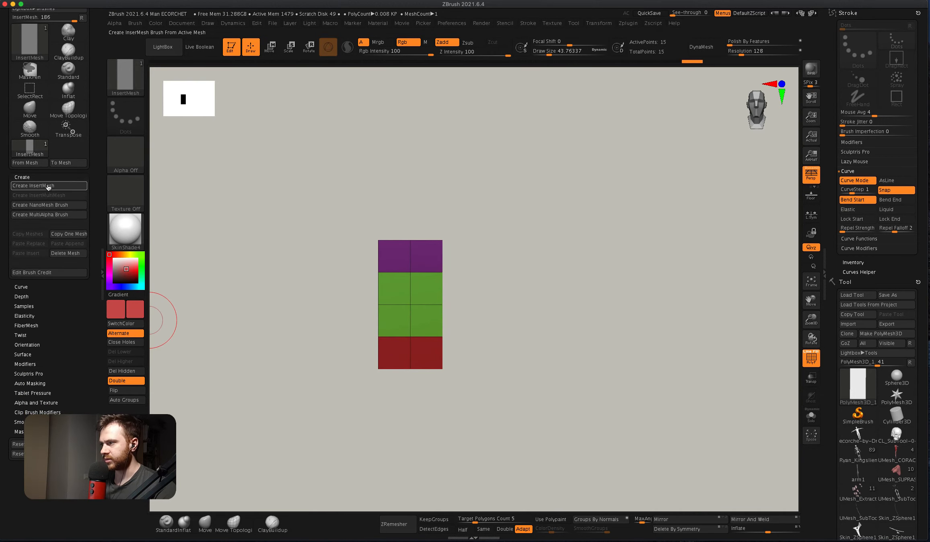
{"action": "left_click", "coordinate": [44, 185]}
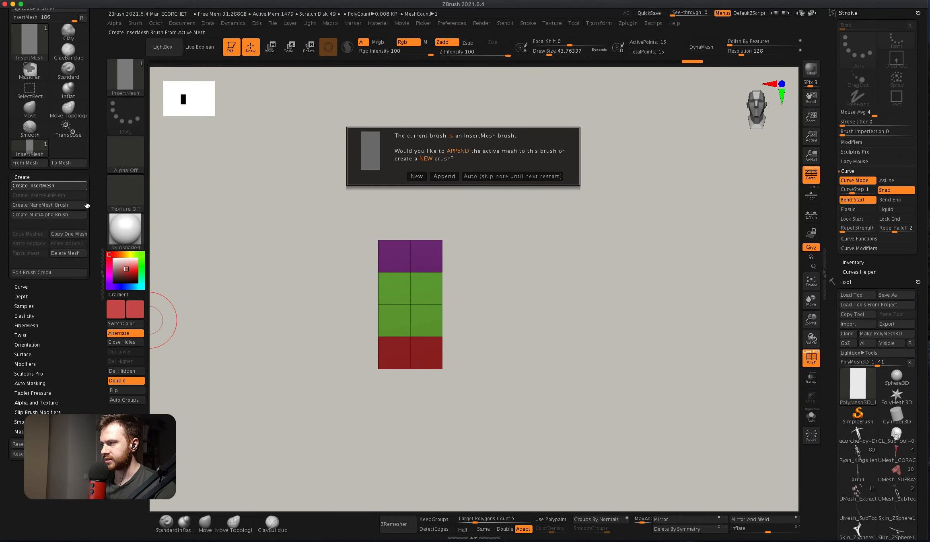
{"action": "left_click", "coordinate": [443, 177]}
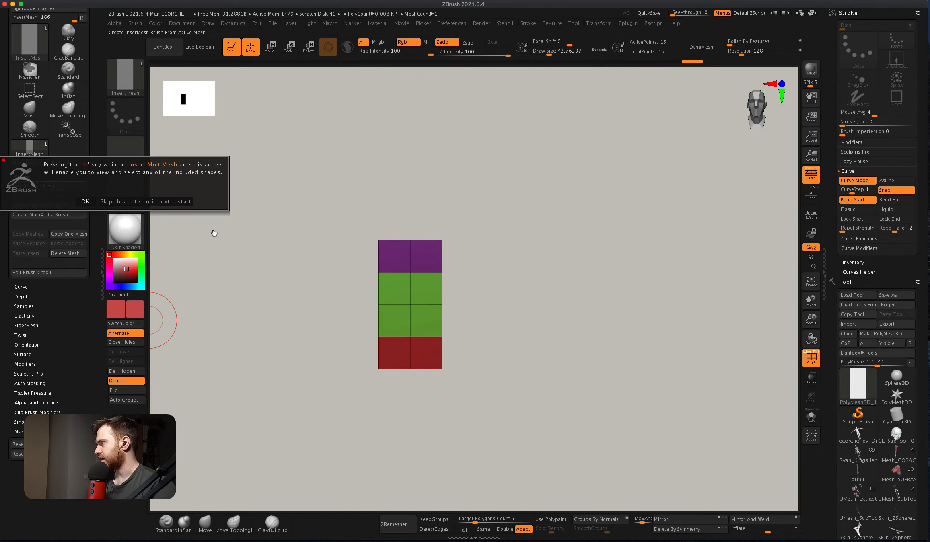
{"action": "left_click", "coordinate": [86, 202]}
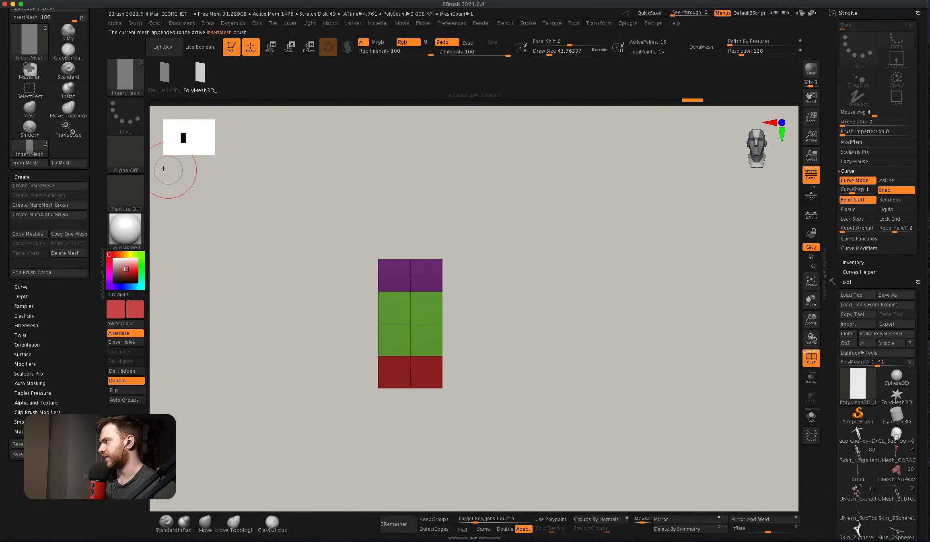
{"action": "left_click_drag", "start_coordinate": [345, 285], "coordinate": [322, 249], "text": "alt"}
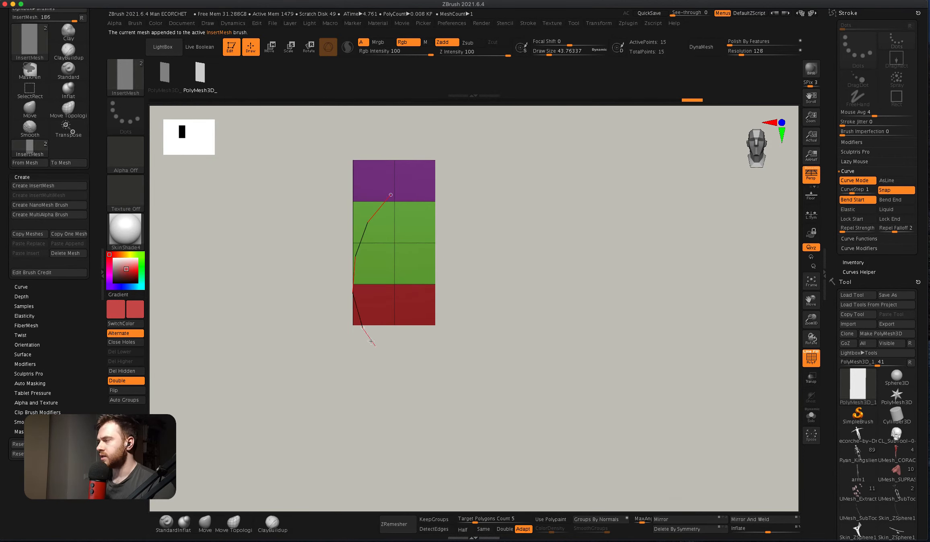
{"action": "left_click_drag", "start_coordinate": [371, 341], "coordinate": [373, 343]}
{"action": "key", "text": "super+z"}
Reduce the Draw Size to about 14 and create a new InsertMesh brush from the active plane.
{"action": "left_click_drag", "start_coordinate": [407, 239], "coordinate": [407, 193]}
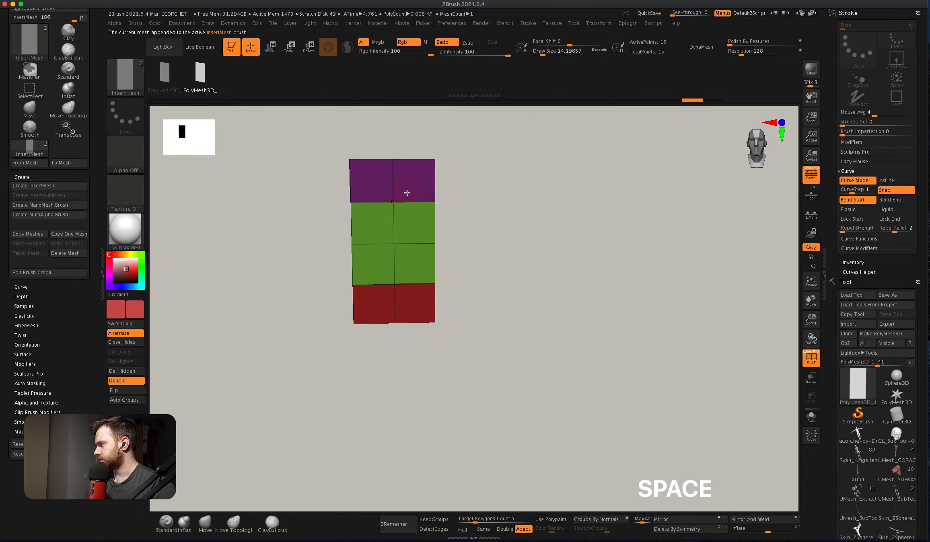
{"action": "key", "text": "super+alt+i"}
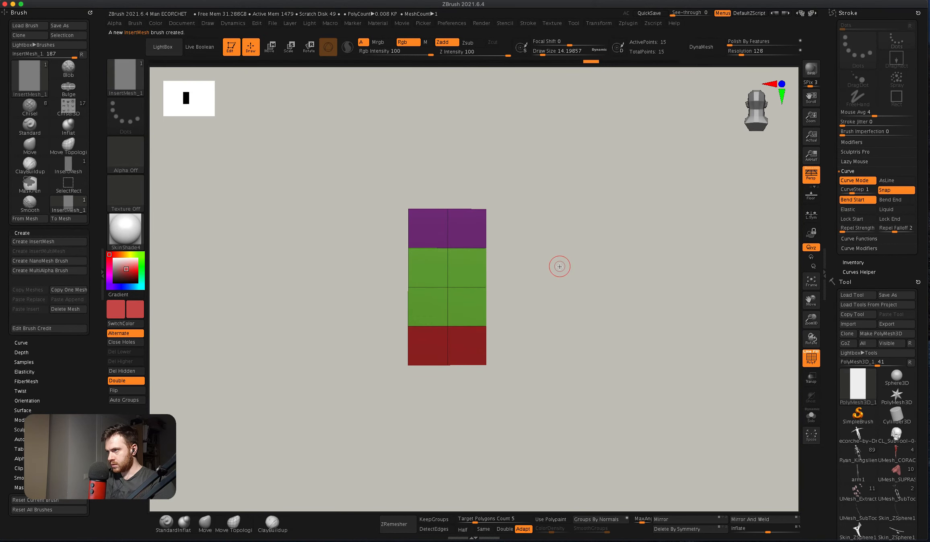
{"action": "mouse_move", "coordinate": [329, 275]}
{"action": "left_mouse_down", "text": "alt"}
{"action": "mouse_move", "coordinate": [291, 243]}
{"action": "mouse_move", "coordinate": [270, 264]}
{"action": "left_mouse_up", "text": "alt"}
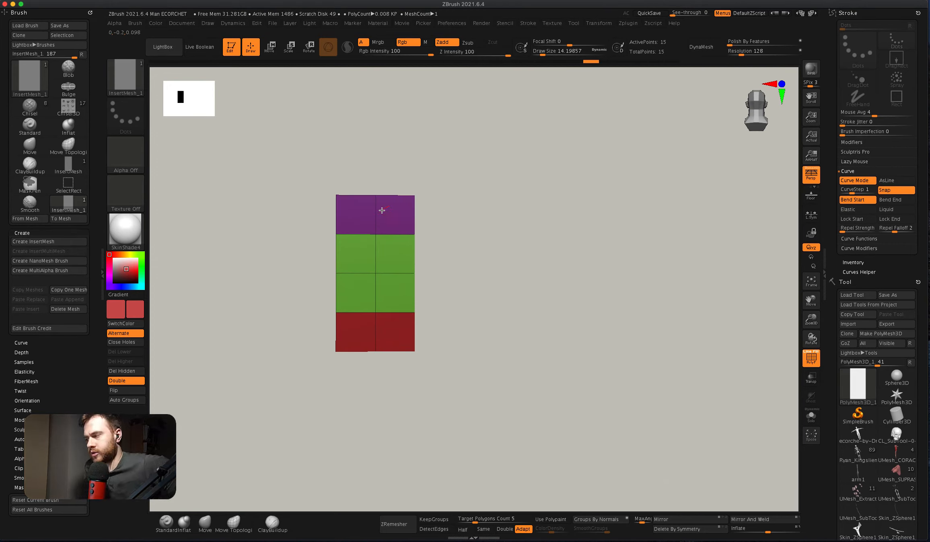
{"action": "key", "text": "super+z"}
Draw a test curve strip down the plane with the original InsertMesh brush, and revert it.
{"action": "left_click_drag", "start_coordinate": [343, 264], "coordinate": [389, 216]}
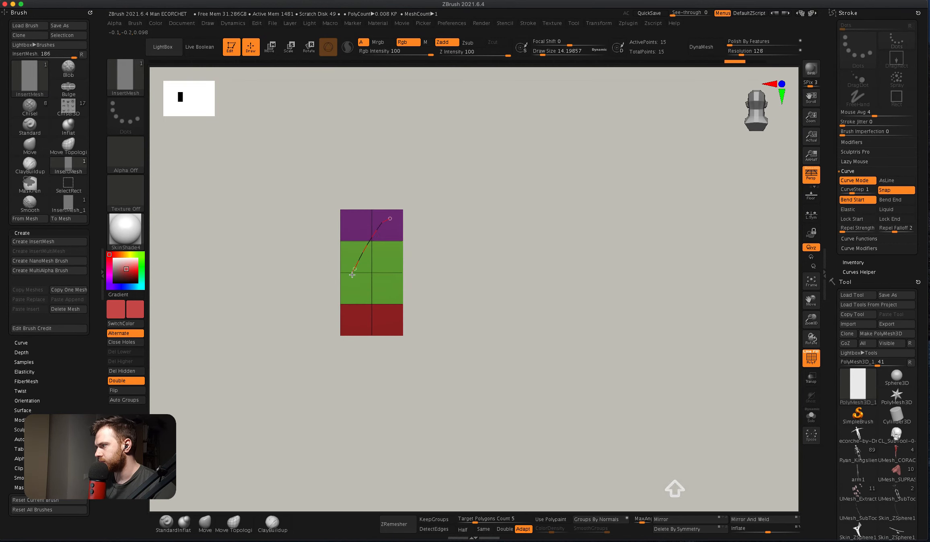
{"action": "mouse_move", "coordinate": [365, 281]}
{"action": "left_mouse_down"}
{"action": "mouse_move", "coordinate": [378, 209]}
{"action": "mouse_move", "coordinate": [412, 237]}
{"action": "mouse_move", "coordinate": [401, 186]}
{"action": "mouse_move", "coordinate": [395, 213]}
{"action": "mouse_move", "coordinate": [407, 231]}
{"action": "mouse_move", "coordinate": [425, 233]}
{"action": "mouse_move", "coordinate": [415, 229]}
{"action": "mouse_move", "coordinate": [407, 181]}
{"action": "mouse_move", "coordinate": [401, 253]}
{"action": "mouse_move", "coordinate": [407, 177]}
{"action": "mouse_move", "coordinate": [379, 278]}
{"action": "mouse_move", "coordinate": [336, 229]}
{"action": "mouse_move", "coordinate": [338, 243]}
{"action": "mouse_move", "coordinate": [411, 208]}
{"action": "mouse_move", "coordinate": [430, 284]}
{"action": "mouse_move", "coordinate": [447, 246]}
{"action": "left_mouse_up"}
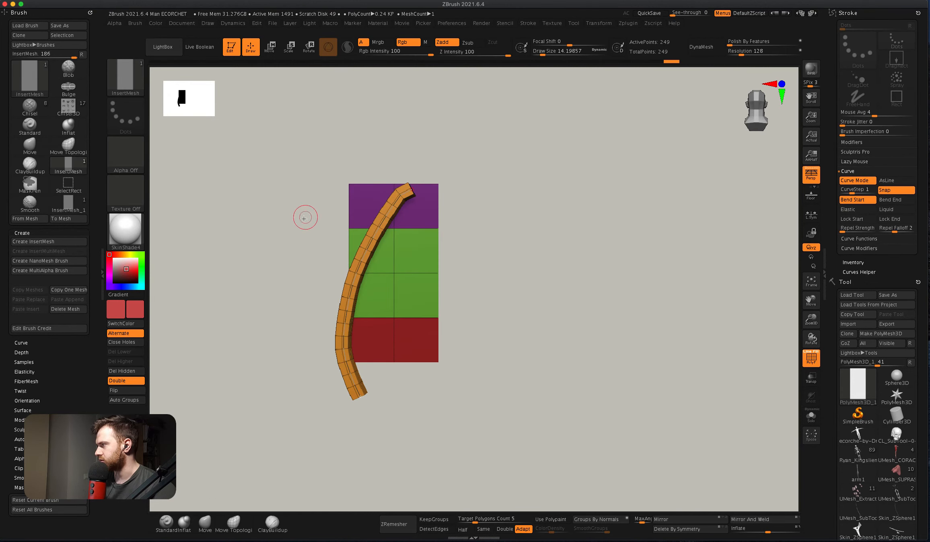
{"action": "left_click_drag", "start_coordinate": [666, 62], "coordinate": [581, 71]}
Hide the plane's top row of polygons, mask the uppermost visible row, and assign that row its own polygroup.
{"action": "left_click_drag", "start_coordinate": [358, 170], "coordinate": [517, 234], "text": "alt+shift+super"}
{"action": "left_click_drag", "start_coordinate": [315, 204], "coordinate": [543, 328], "text": "super"}
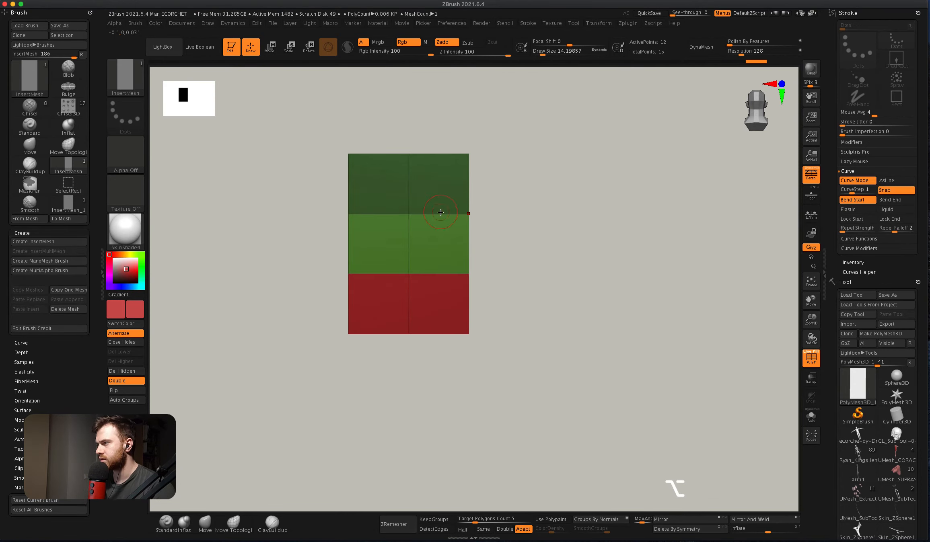
{"action": "key", "text": "super+w"}
{"action": "left_click_drag", "start_coordinate": [432, 228], "coordinate": [429, 197]}
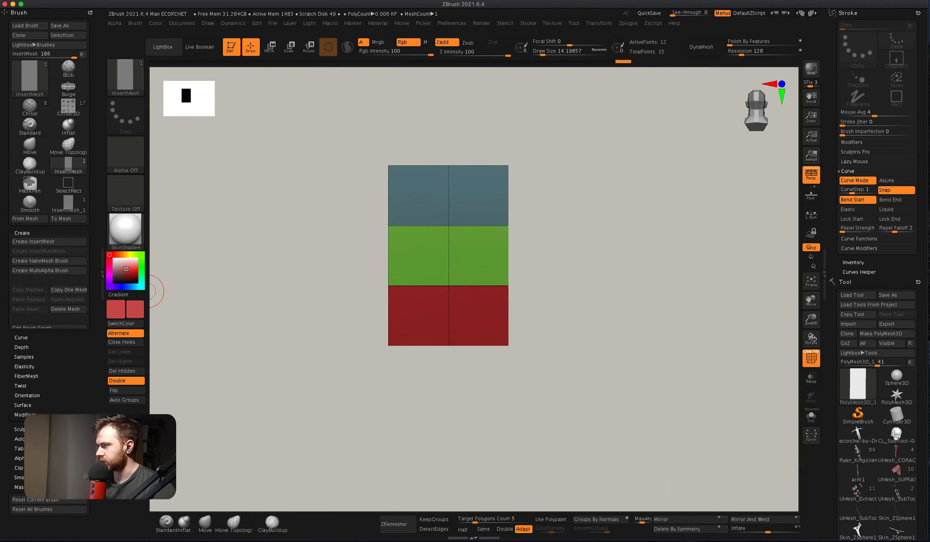
Create a new InsertMesh brush from the plane's three visible rows with Tri Parts enabled in its modifiers.
{"action": "left_click", "coordinate": [24, 414]}
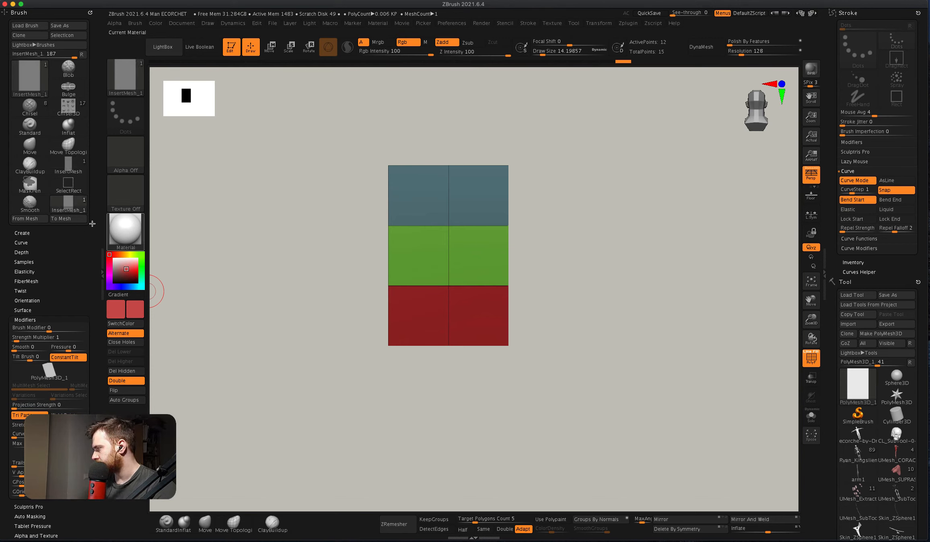
{"action": "left_click_drag", "start_coordinate": [302, 322], "coordinate": [214, 282], "text": "alt"}
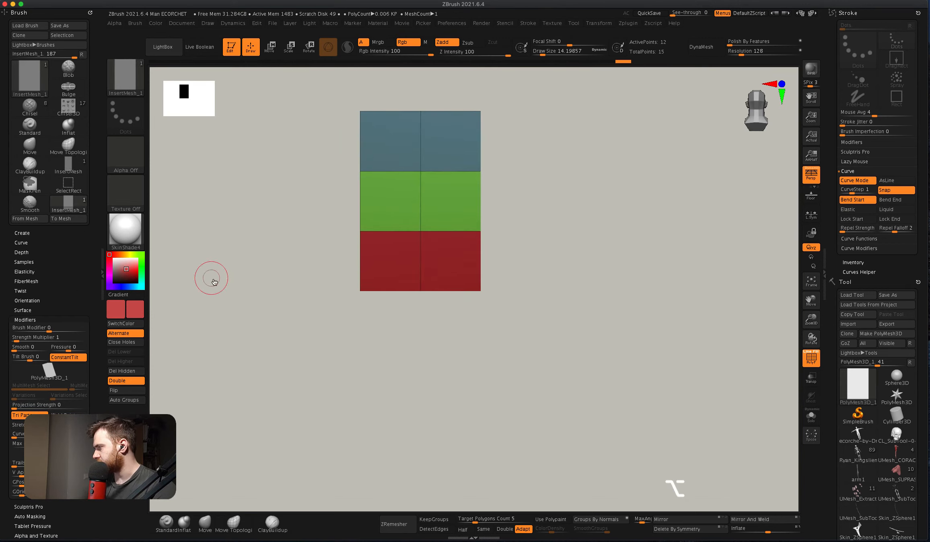
{"action": "left_click", "coordinate": [26, 235]}
{"action": "left_click_drag", "start_coordinate": [175, 230], "coordinate": [175, 296], "text": "alt"}
Draw several test curve strips across the plane with the new three-row brush, and undo them all.
{"action": "left_click_drag", "start_coordinate": [445, 190], "coordinate": [394, 362]}
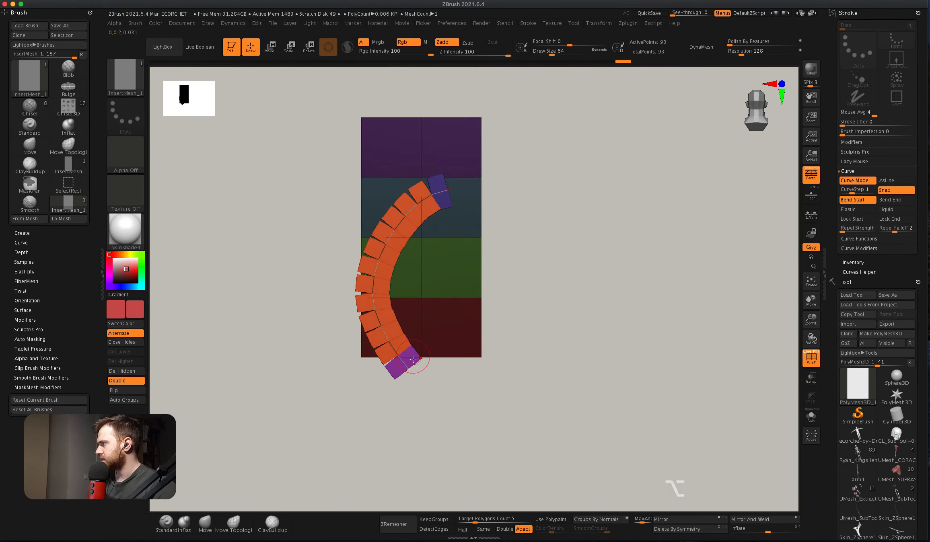
{"action": "left_click_drag", "start_coordinate": [438, 273], "coordinate": [408, 288]}
{"action": "right_click_drag", "start_coordinate": [408, 288], "coordinate": [451, 179]}
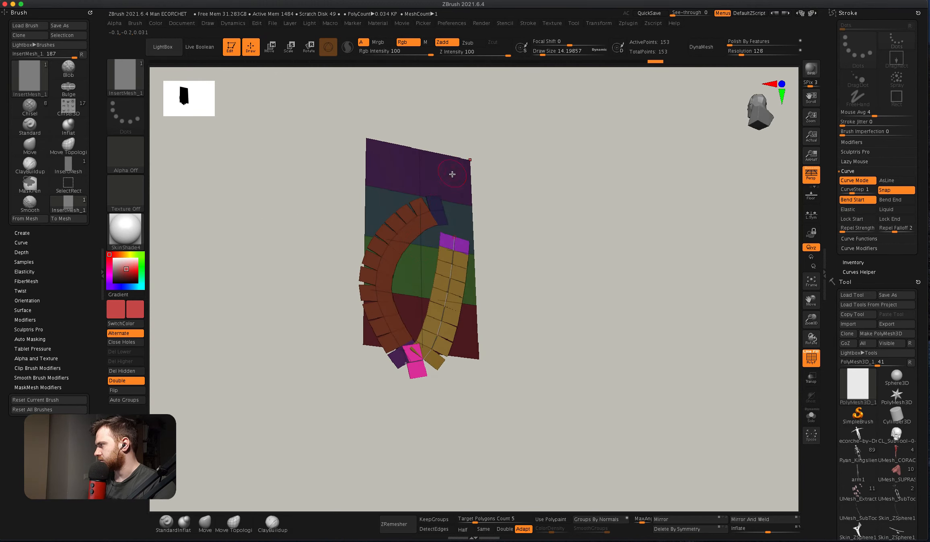
{"action": "left_click", "coordinate": [387, 321]}
{"action": "right_click_drag", "start_coordinate": [360, 307], "coordinate": [471, 288], "text": "alt"}
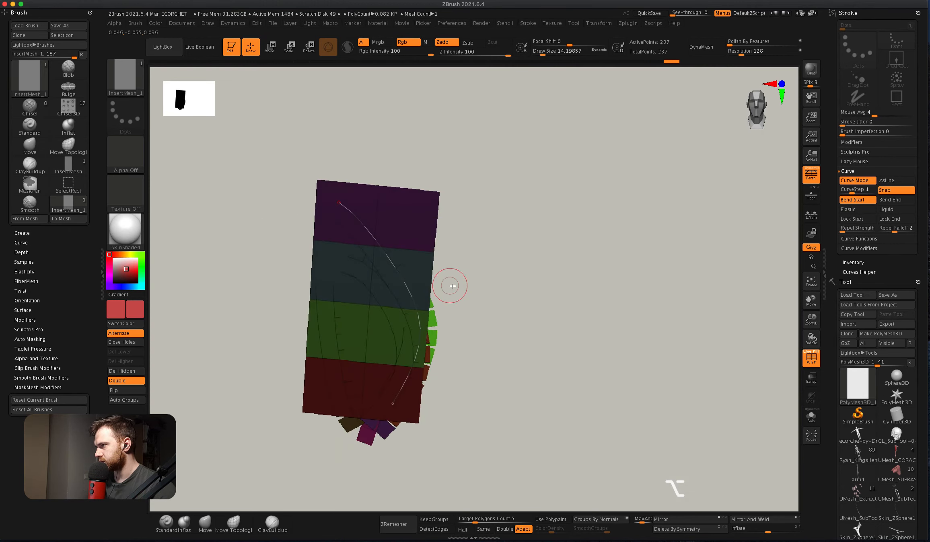
{"action": "key", "text": "super+z"}
{"action": "key", "text": "super+z"}
{"action": "key", "text": "super+z"}
{"action": "key", "text": "super+z"}
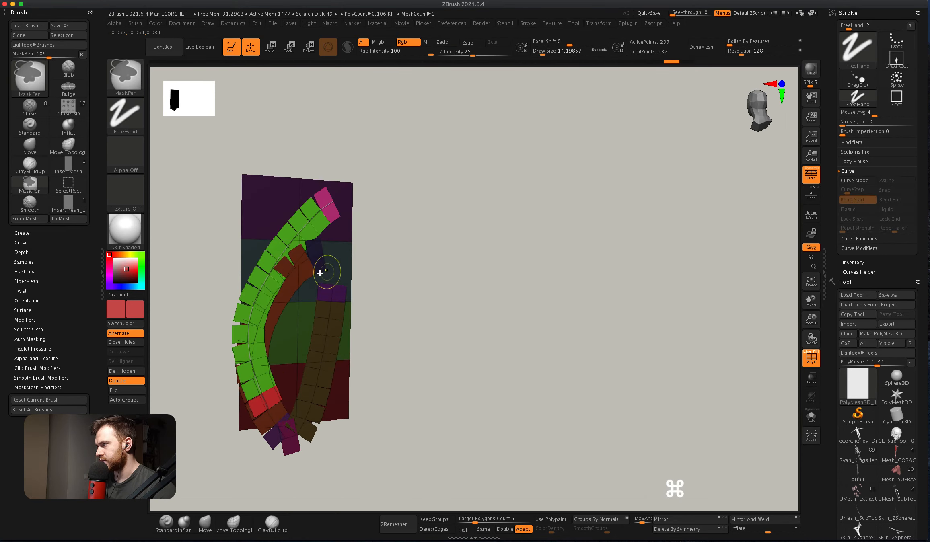
{"action": "mouse_move", "coordinate": [347, 270]}
{"action": "right_mouse_down", "text": "alt"}
{"action": "mouse_move", "coordinate": [434, 209]}
{"action": "mouse_move", "coordinate": [417, 191]}
{"action": "mouse_move", "coordinate": [381, 227]}
{"action": "right_mouse_up", "text": "alt"}
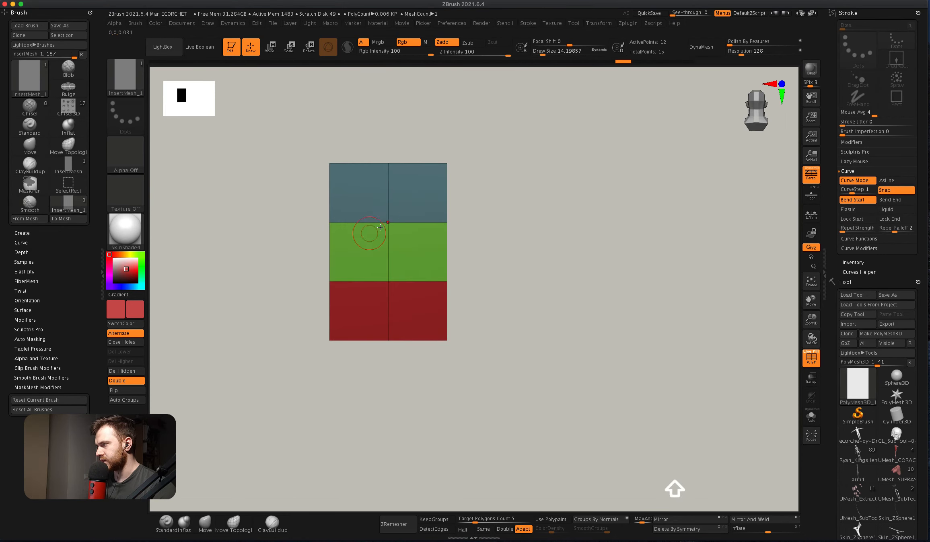
Draw a new test curve strip down the length of the plane and try shifting it.
{"action": "left_click_drag", "start_coordinate": [415, 174], "coordinate": [361, 349]}
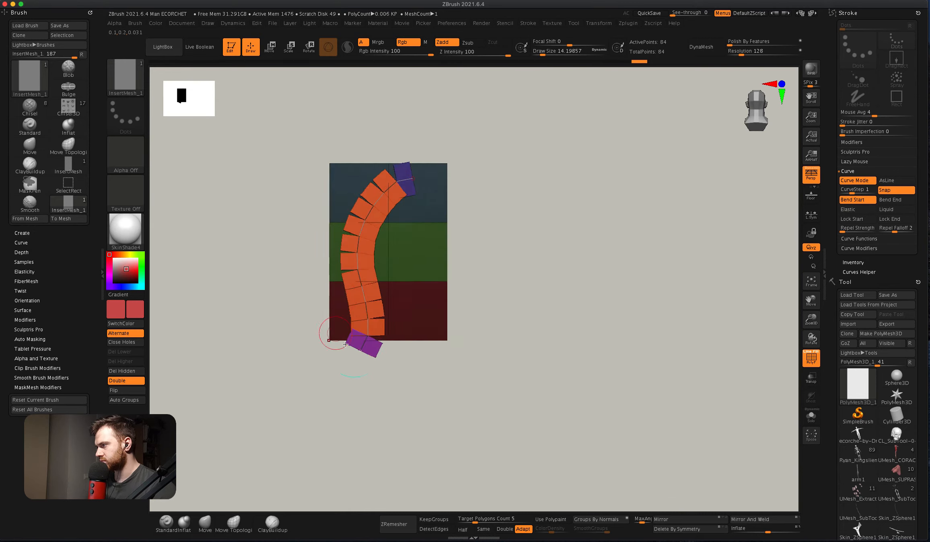
{"action": "mouse_move", "coordinate": [411, 179]}
{"action": "left_mouse_down"}
{"action": "mouse_move", "coordinate": [454, 169]}
{"action": "mouse_move", "coordinate": [427, 214]}
{"action": "mouse_move", "coordinate": [410, 190]}
{"action": "left_mouse_up"}
{"action": "mouse_move", "coordinate": [410, 190]}
{"action": "right_mouse_down"}
{"action": "mouse_move", "coordinate": [423, 232]}
{"action": "mouse_move", "coordinate": [349, 206]}
{"action": "right_mouse_up"}
{"action": "right_click_drag", "start_coordinate": [373, 241], "coordinate": [396, 196], "text": "alt"}
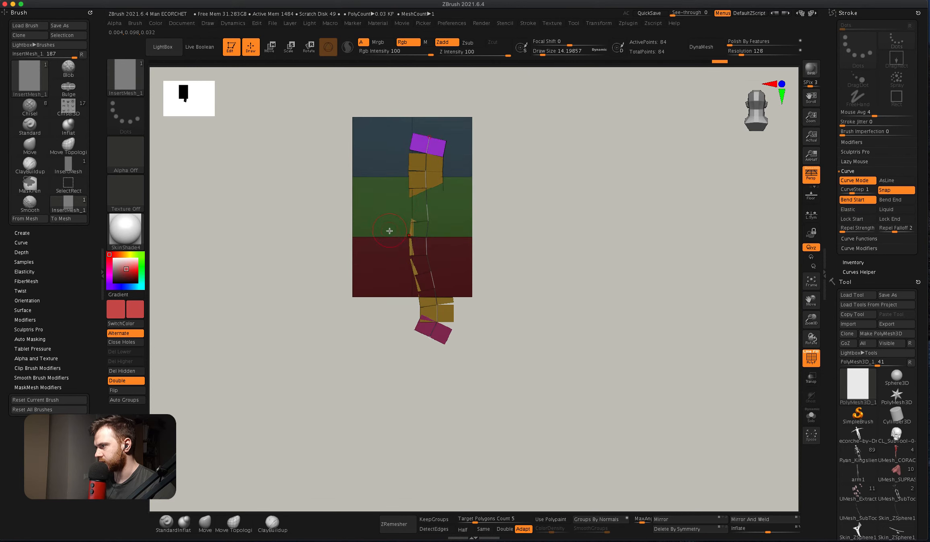
Undo the failed moves of the test strip and reposition it along the middle of the plane.
{"action": "key", "text": "super+z"}
{"action": "key", "text": "super+z"}
{"action": "key", "text": "super+z"}
{"action": "mouse_move", "coordinate": [395, 180]}
{"action": "right_mouse_down", "text": "alt"}
{"action": "mouse_move", "coordinate": [388, 222]}
{"action": "mouse_move", "coordinate": [400, 228]}
{"action": "right_mouse_up", "text": "alt"}
{"action": "left_click_drag", "start_coordinate": [416, 242], "coordinate": [405, 269]}
{"action": "key", "text": "super+z"}
{"action": "mouse_move", "coordinate": [397, 228]}
{"action": "right_mouse_down", "text": "alt"}
{"action": "mouse_move", "coordinate": [382, 264]}
{"action": "mouse_move", "coordinate": [436, 162]}
{"action": "mouse_move", "coordinate": [407, 172]}
{"action": "mouse_move", "coordinate": [410, 220]}
{"action": "right_mouse_up", "text": "alt"}
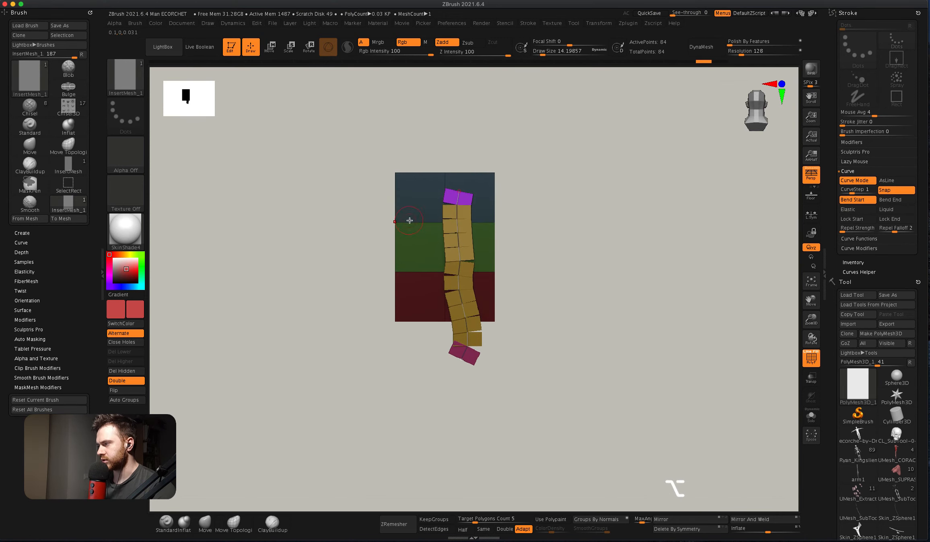
{"action": "left_click_drag", "start_coordinate": [453, 209], "coordinate": [426, 218]}
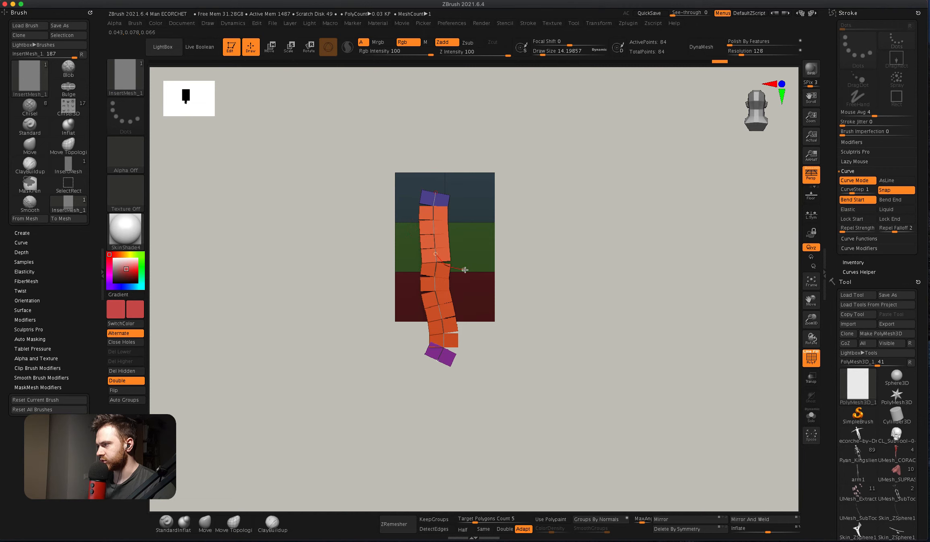
{"action": "key", "text": "super+z"}
Draw a second test curve strip beside the first, and place it so it extends past the plane's lower edge.
{"action": "right_click_drag", "start_coordinate": [430, 322], "coordinate": [411, 287]}
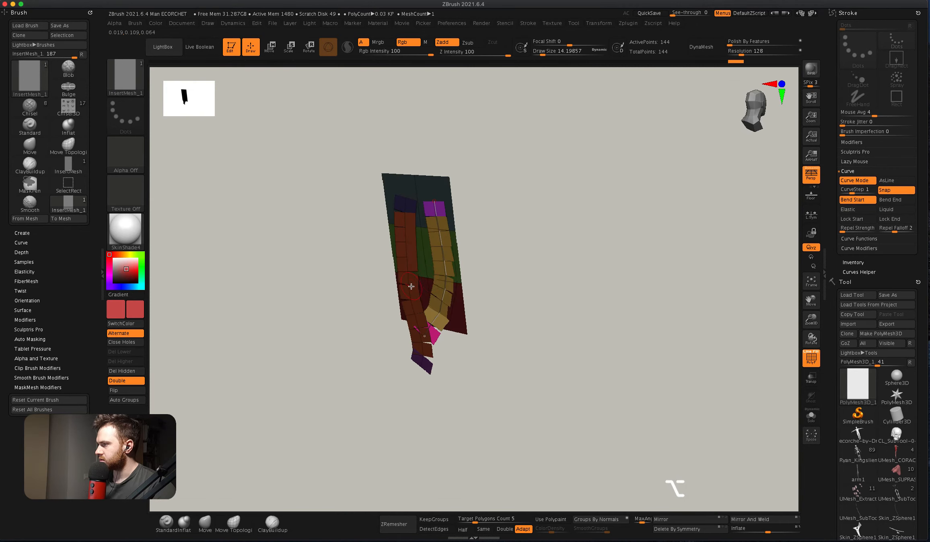
{"action": "key", "text": "super+z"}
{"action": "key", "text": "super+z"}
{"action": "key", "text": "super+z"}
{"action": "key", "text": "super+z"}
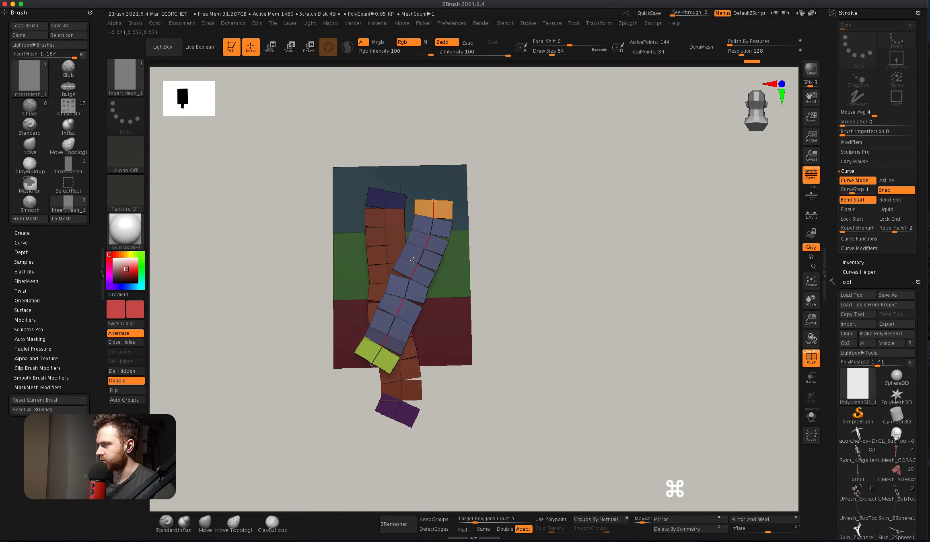
{"action": "mouse_move", "coordinate": [430, 303]}
{"action": "left_mouse_down"}
{"action": "mouse_move", "coordinate": [467, 190]}
{"action": "mouse_move", "coordinate": [426, 181]}
{"action": "mouse_move", "coordinate": [447, 354]}
{"action": "mouse_move", "coordinate": [442, 445]}
{"action": "left_mouse_up"}
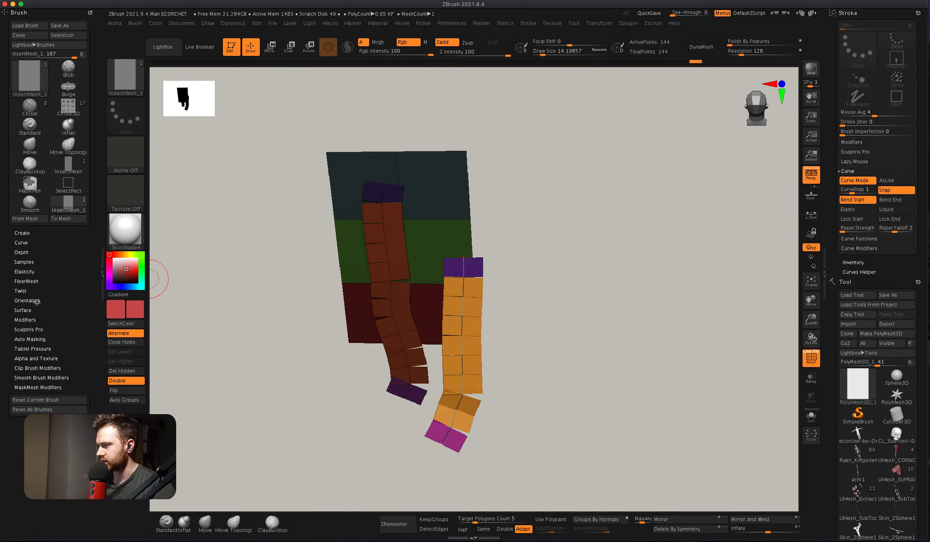
Turn on Weld Points in the brush modifiers and draw a third test strip between the two existing ones.
{"action": "left_click", "coordinate": [25, 320]}
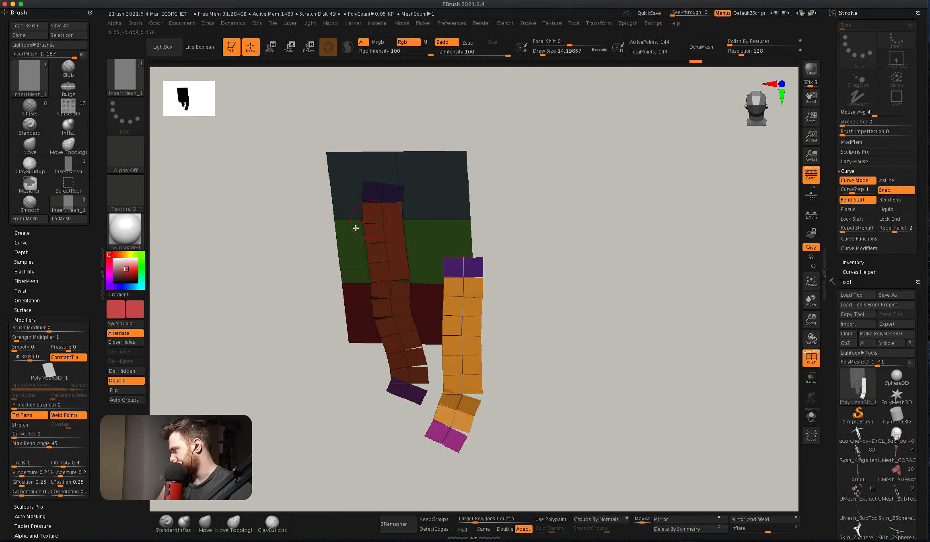
{"action": "left_click_drag", "start_coordinate": [421, 164], "coordinate": [422, 320]}
{"action": "right_click_drag", "start_coordinate": [411, 211], "coordinate": [427, 193]}
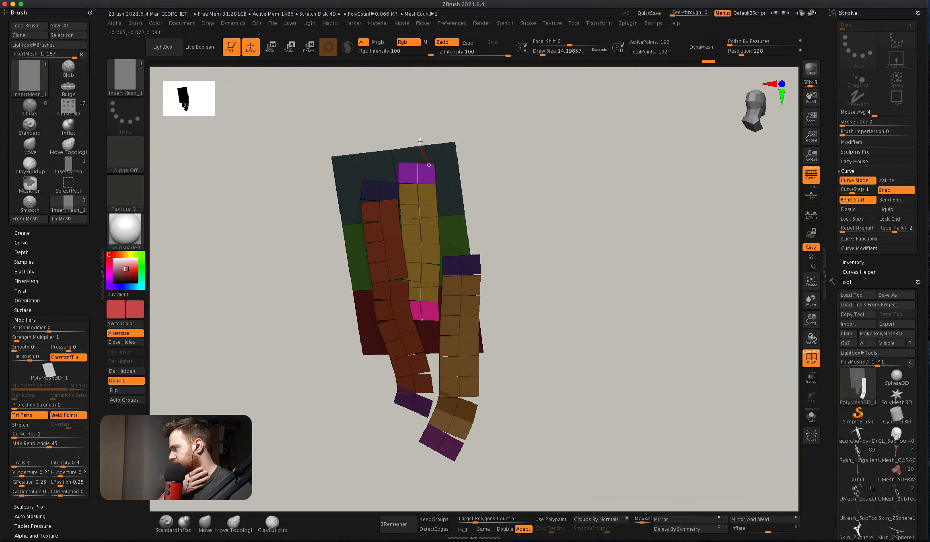
{"action": "key", "text": "super+z"}
{"action": "key", "text": "super+z"}
{"action": "key", "text": "super+z"}
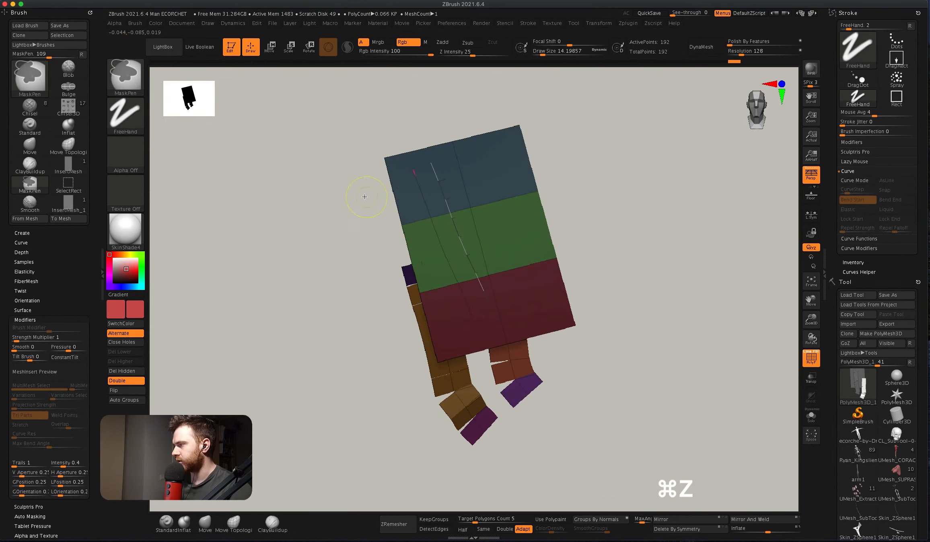
{"action": "left_click_drag", "start_coordinate": [364, 196], "coordinate": [312, 186], "text": "alt"}
{"action": "left_click_drag", "start_coordinate": [235, 276], "coordinate": [359, 218]}
{"action": "left_click_drag", "start_coordinate": [177, 334], "coordinate": [198, 324]}
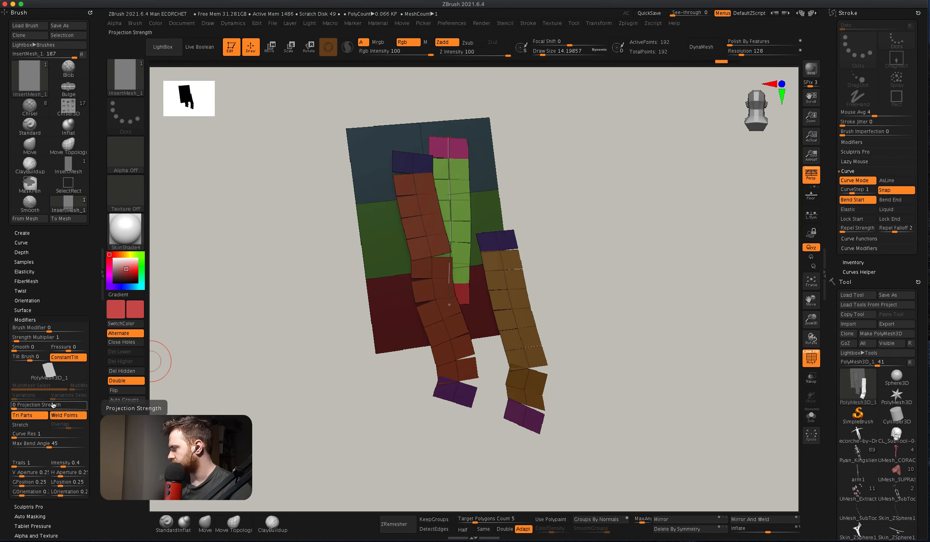
Turn on Stretch, set Overlap to about 0.244, and draw three more test strips on the plane's front and back.
{"action": "mouse_move", "coordinate": [57, 381]}
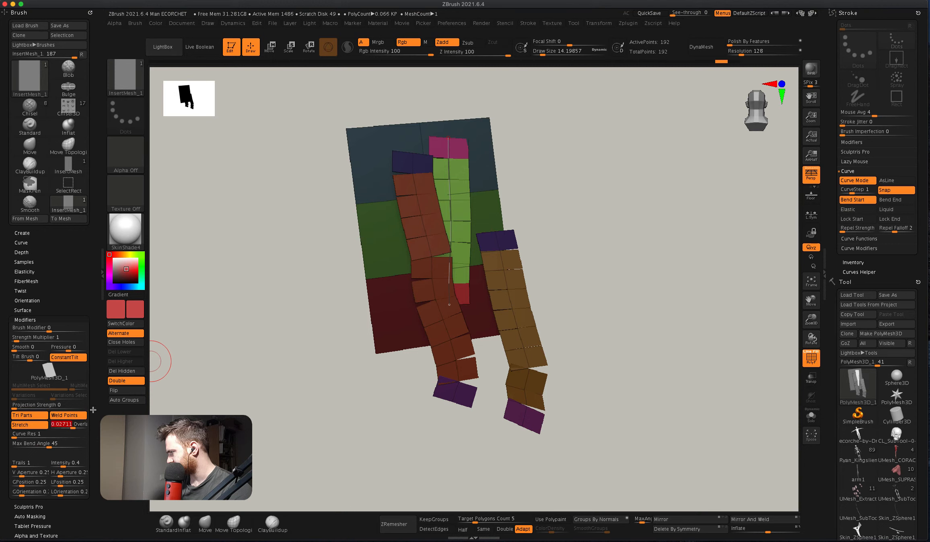
{"action": "left_click_drag", "start_coordinate": [372, 170], "coordinate": [362, 281]}
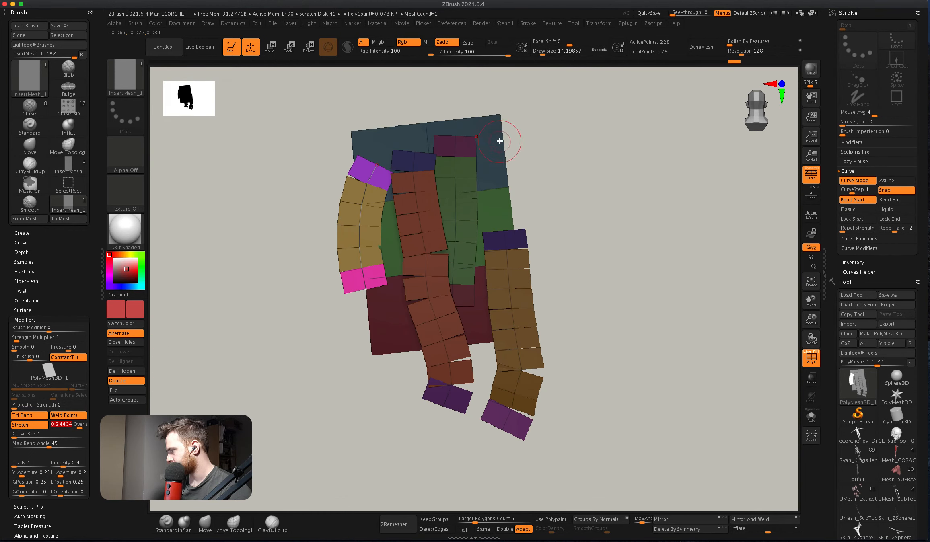
{"action": "left_click_drag", "start_coordinate": [500, 141], "coordinate": [471, 264]}
{"action": "right_click_drag", "start_coordinate": [412, 220], "coordinate": [354, 214]}
{"action": "left_click_drag", "start_coordinate": [403, 160], "coordinate": [438, 315]}
{"action": "right_click_drag", "start_coordinate": [417, 163], "coordinate": [376, 299]}
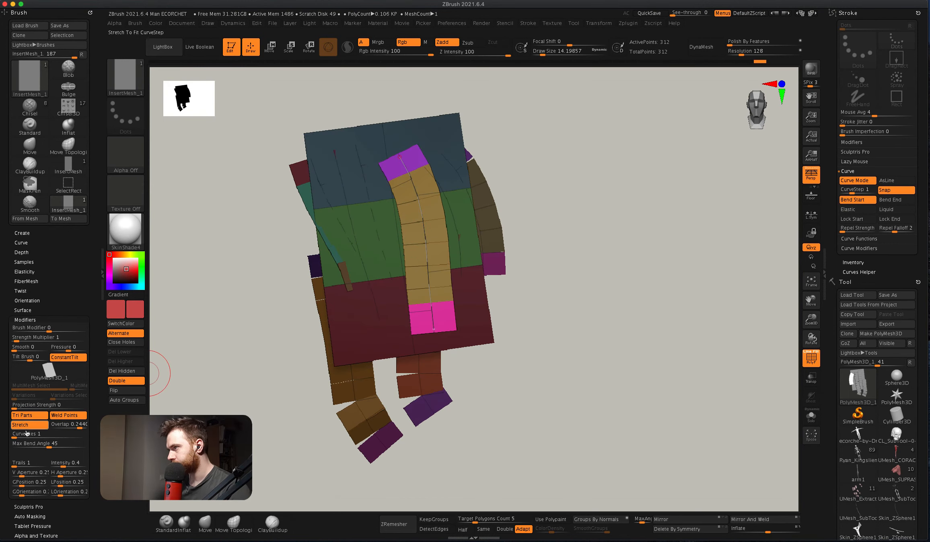
{"action": "right_click_drag", "start_coordinate": [342, 308], "coordinate": [354, 315]}
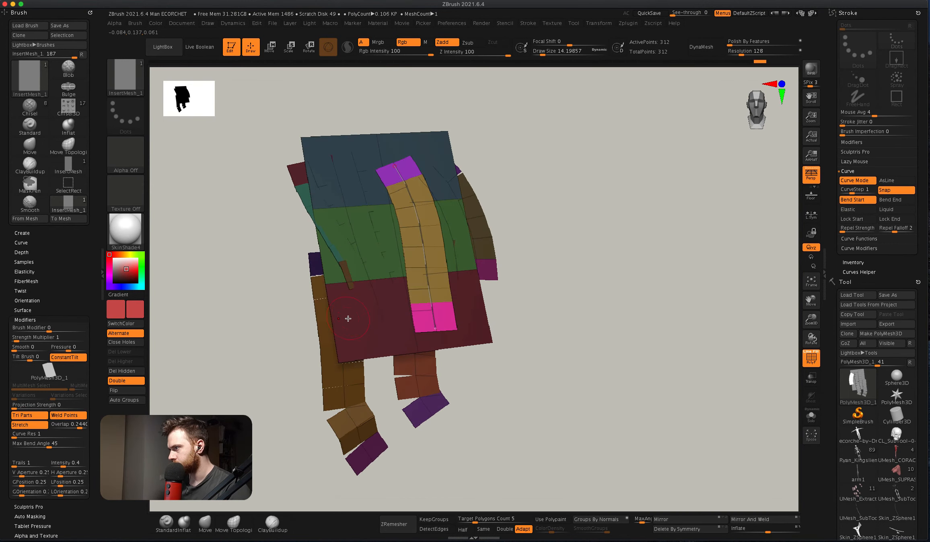
Draw another curve strip on the plane's front, then straighten it by moving its curve and extend it past the plane's upper edge.
{"action": "left_click", "coordinate": [356, 200]}
{"action": "right_click_drag", "start_coordinate": [356, 200], "coordinate": [366, 212]}
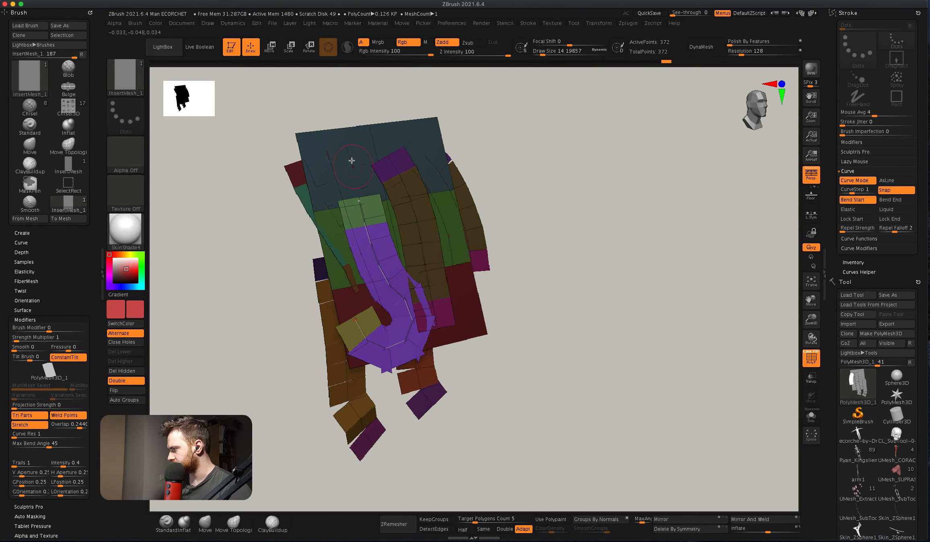
{"action": "left_click_drag", "start_coordinate": [352, 161], "coordinate": [384, 352]}
{"action": "right_click_drag", "start_coordinate": [362, 185], "coordinate": [346, 169]}
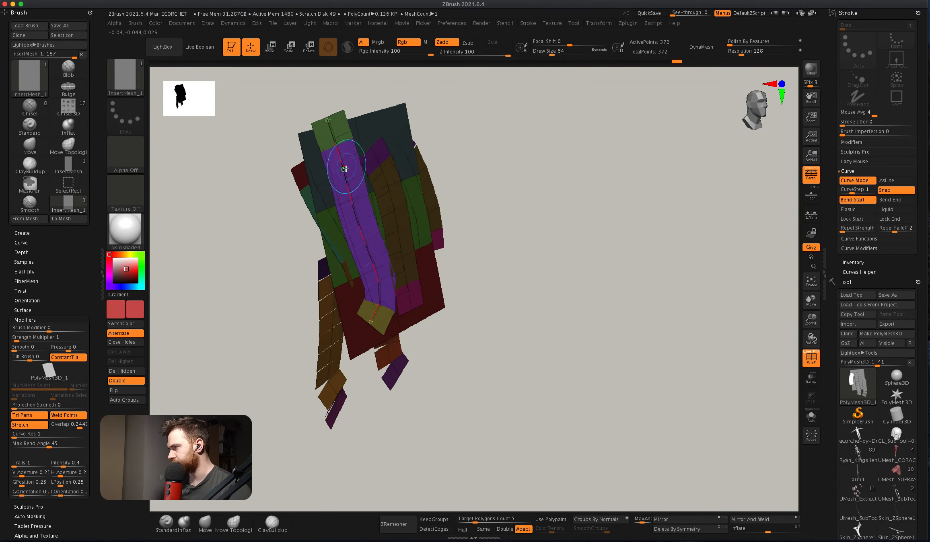
{"action": "mouse_move", "coordinate": [346, 168]}
{"action": "left_mouse_down"}
{"action": "mouse_move", "coordinate": [306, 181]}
{"action": "mouse_move", "coordinate": [273, 225]}
{"action": "mouse_move", "coordinate": [225, 225]}
{"action": "mouse_move", "coordinate": [229, 153]}
{"action": "mouse_move", "coordinate": [328, 104]}
{"action": "left_mouse_up"}
{"action": "mouse_move", "coordinate": [328, 104]}
{"action": "right_mouse_down"}
{"action": "mouse_move", "coordinate": [328, 198]}
{"action": "mouse_move", "coordinate": [487, 367]}
{"action": "mouse_move", "coordinate": [404, 205]}
{"action": "right_mouse_up"}
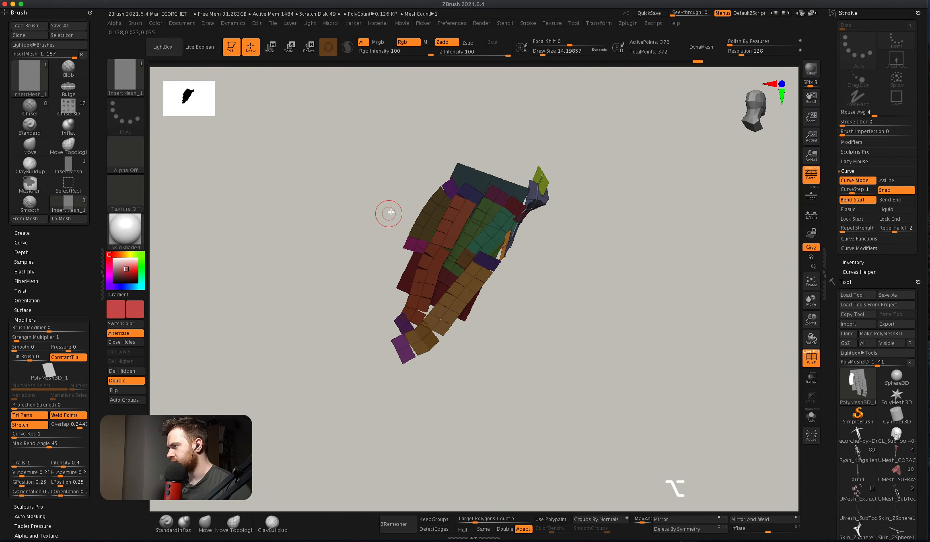
{"action": "right_click_drag", "start_coordinate": [423, 256], "coordinate": [385, 251]}
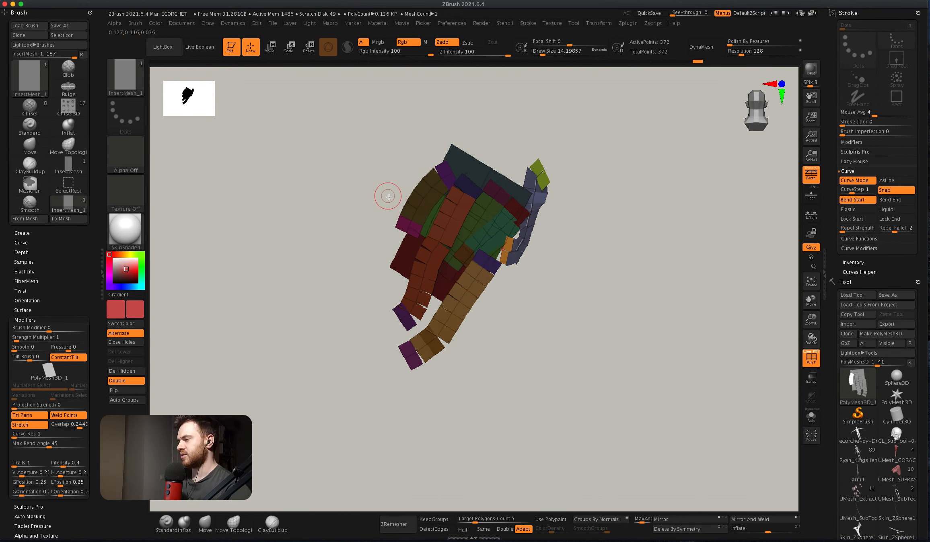
Revert the undo history to the plain three-polygroup plane without any test strips.
{"action": "right_click_drag", "start_coordinate": [165, 256], "coordinate": [497, 148], "text": "alt"}
{"action": "mouse_move", "coordinate": [639, 65]}
{"action": "left_mouse_down"}
{"action": "mouse_move", "coordinate": [428, 74]}
{"action": "mouse_move", "coordinate": [445, 72]}
{"action": "left_mouse_up"}
{"action": "right_click_drag", "start_coordinate": [464, 123], "coordinate": [160, 256], "text": "shift"}
{"action": "key", "text": "ctrl+w"}
Choose the ZModeler brush, set its polygon action to QMesh on All Polygons, and thicken the plane into a slab.
{"action": "key", "text": "b"}
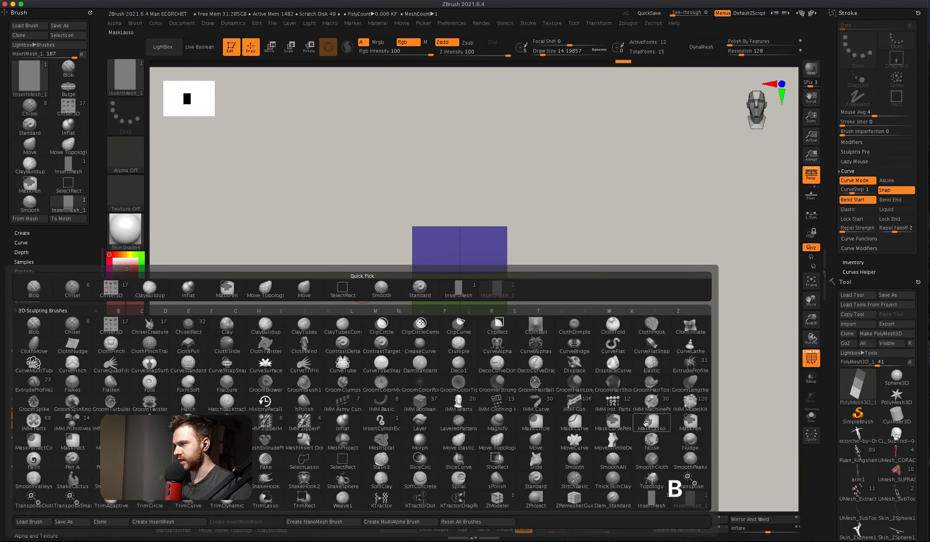
{"action": "left_click", "coordinate": [497, 501]}
{"action": "mouse_move", "coordinate": [508, 477]}
{"action": "right_mouse_down"}
{"action": "mouse_move", "coordinate": [471, 247]}
{"action": "mouse_move", "coordinate": [432, 218]}
{"action": "right_mouse_up"}
{"action": "key", "text": "space"}
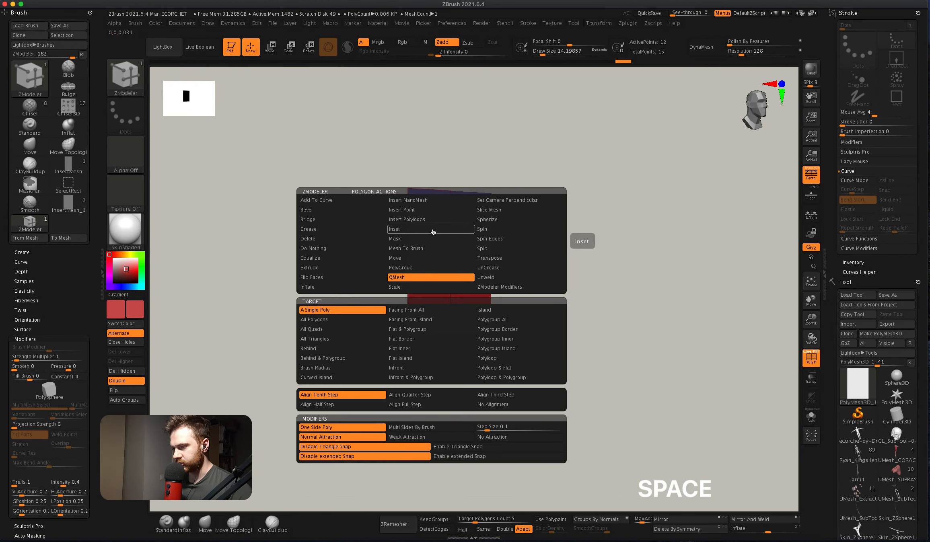
{"action": "left_click", "coordinate": [355, 324]}
{"action": "left_click", "coordinate": [435, 229]}
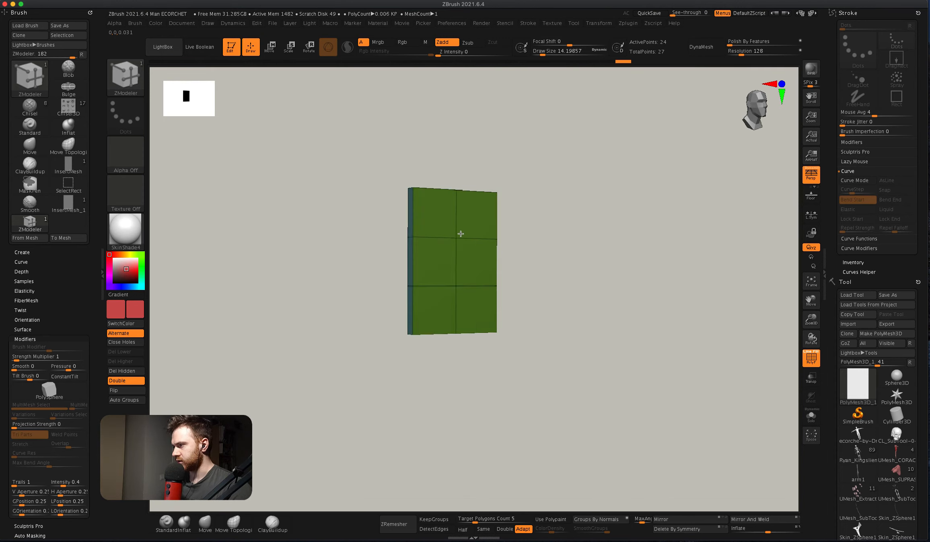
{"action": "left_click_drag", "start_coordinate": [491, 237], "coordinate": [417, 229]}
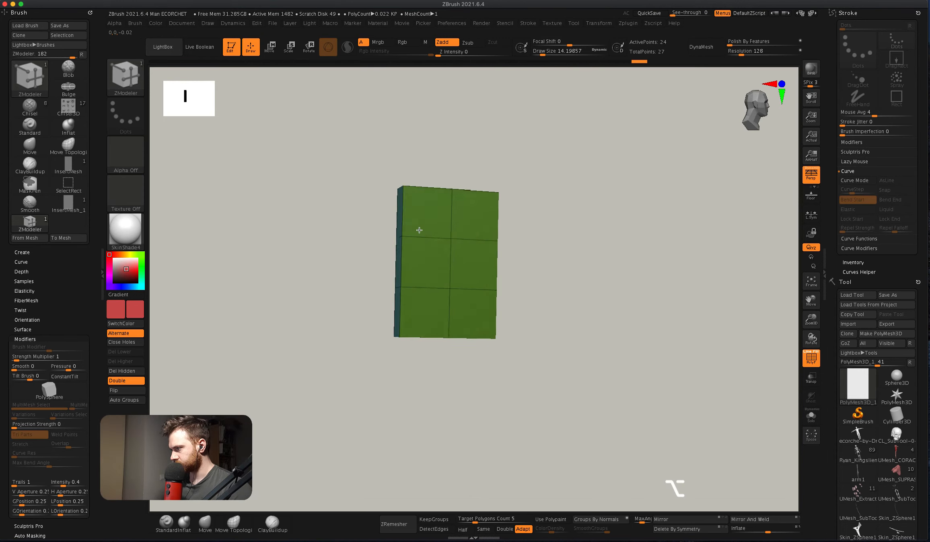
Assign separate polygroups to the slab's upper and lower rows by masking each one from the front view.
{"action": "left_click_drag", "start_coordinate": [366, 140], "coordinate": [394, 169], "text": "shift+super"}
{"action": "mouse_move", "coordinate": [573, 261]}
{"action": "left_mouse_down", "text": "shift+super"}
{"action": "mouse_move", "coordinate": [565, 229]}
{"action": "mouse_move", "coordinate": [600, 243]}
{"action": "mouse_move", "coordinate": [528, 199]}
{"action": "left_mouse_up", "text": "shift+super"}
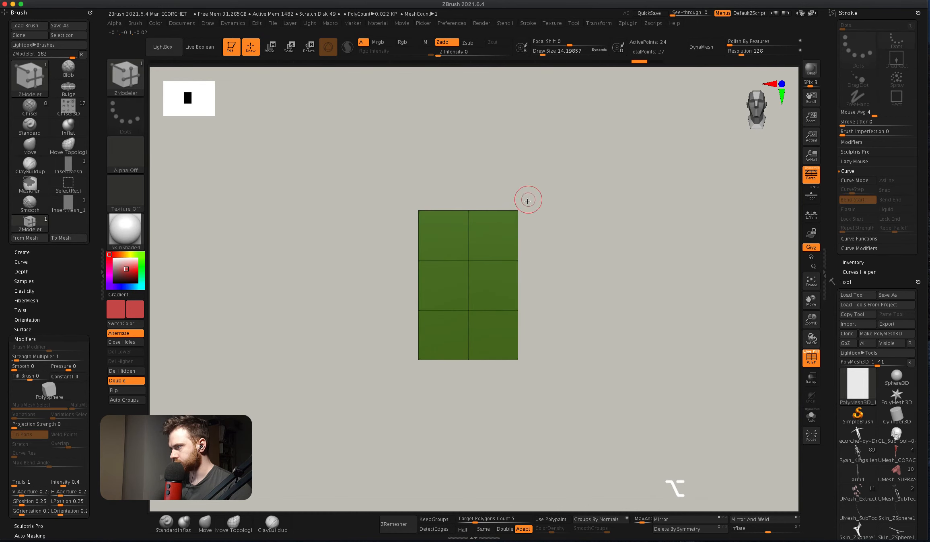
{"action": "left_click_drag", "start_coordinate": [374, 167], "coordinate": [559, 292], "text": "super"}
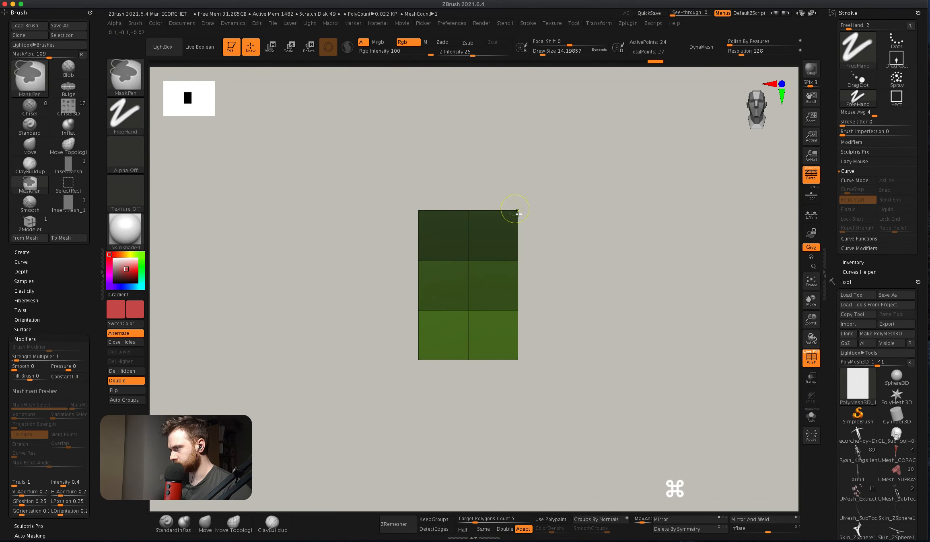
{"action": "key", "text": "super+w"}
{"action": "mouse_move", "coordinate": [503, 234]}
{"action": "left_mouse_down"}
{"action": "mouse_move", "coordinate": [567, 243]}
{"action": "mouse_move", "coordinate": [523, 261]}
{"action": "mouse_move", "coordinate": [511, 250]}
{"action": "mouse_move", "coordinate": [482, 152]}
{"action": "left_mouse_up"}
{"action": "left_click_drag", "start_coordinate": [544, 320], "coordinate": [365, 191], "text": "super"}
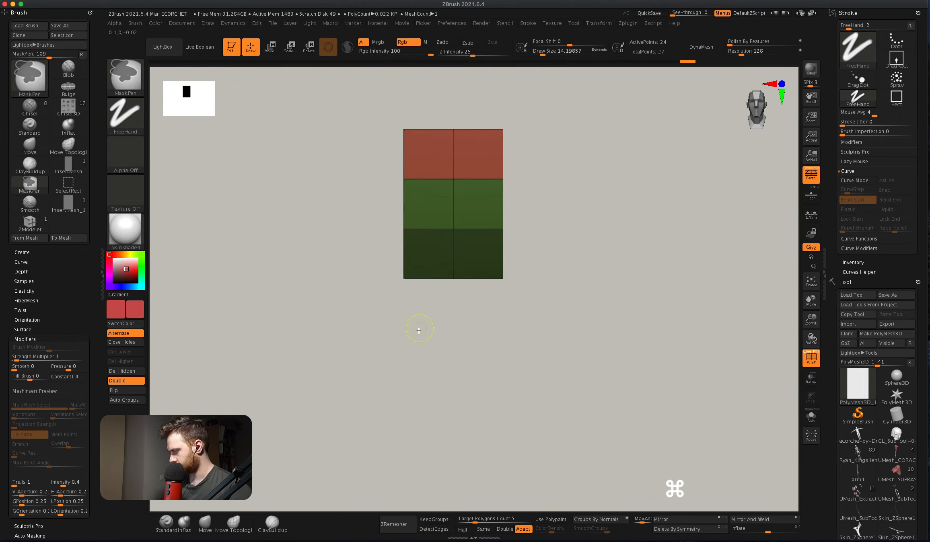
{"action": "key", "text": "super+w"}
Isolate the slab's middle row, assign it its own polygroup including the sides, and show the whole slab again.
{"action": "left_click_drag", "start_coordinate": [465, 266], "coordinate": [480, 292], "text": "shift"}
{"action": "left_click", "coordinate": [481, 291], "text": "shift+super"}
{"action": "left_click", "coordinate": [505, 197], "text": "shift+super"}
{"action": "left_click_drag", "start_coordinate": [504, 197], "coordinate": [503, 262]}
{"action": "key", "text": "super+w"}
{"action": "left_click", "coordinate": [503, 261], "text": "shift+super"}
{"action": "left_click_drag", "start_coordinate": [535, 182], "coordinate": [536, 257], "text": "alt"}
{"action": "key", "text": "super+z"}
{"action": "key", "text": "super+z"}
{"action": "key", "text": "super+shift+z"}
{"action": "left_click", "coordinate": [566, 224], "text": "shift+super"}
{"action": "left_click", "coordinate": [526, 221], "text": "shift+super"}
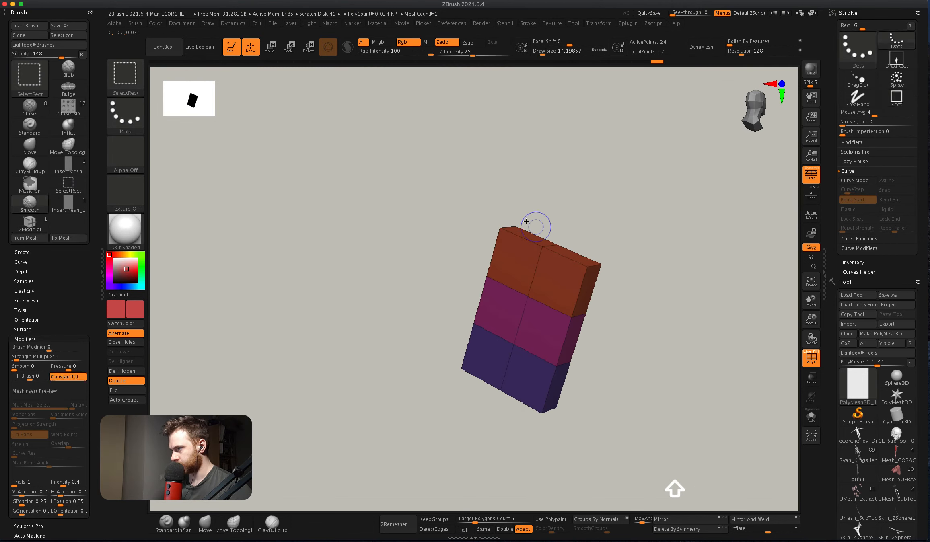
Create a new InsertMesh brush from the front view of the three-polygroup slab and turn on Curve Mode.
{"action": "mouse_move", "coordinate": [526, 221]}
{"action": "left_mouse_down"}
{"action": "mouse_move", "coordinate": [461, 228]}
{"action": "mouse_move", "coordinate": [448, 246]}
{"action": "mouse_move", "coordinate": [431, 201]}
{"action": "left_mouse_up"}
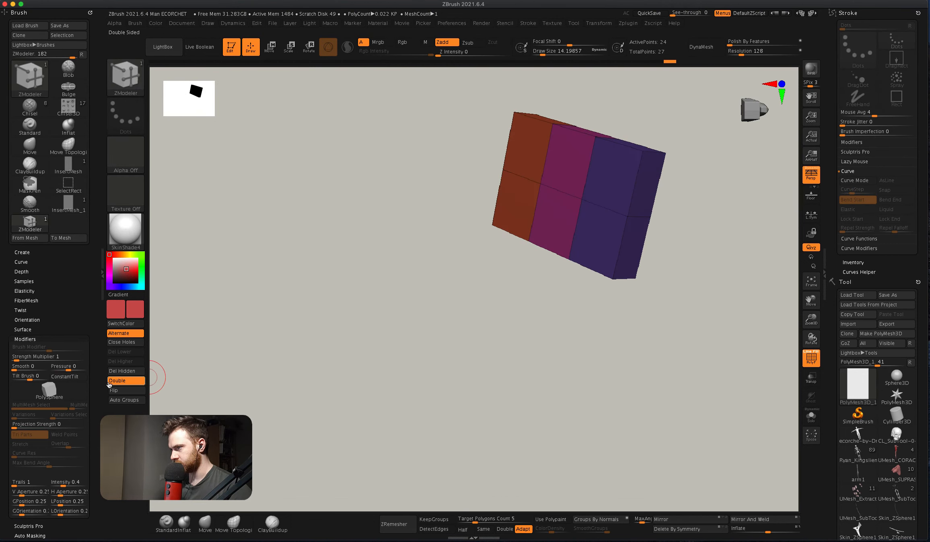
{"action": "left_click_drag", "start_coordinate": [247, 339], "coordinate": [286, 315], "text": "shift"}
{"action": "left_click", "coordinate": [23, 252]}
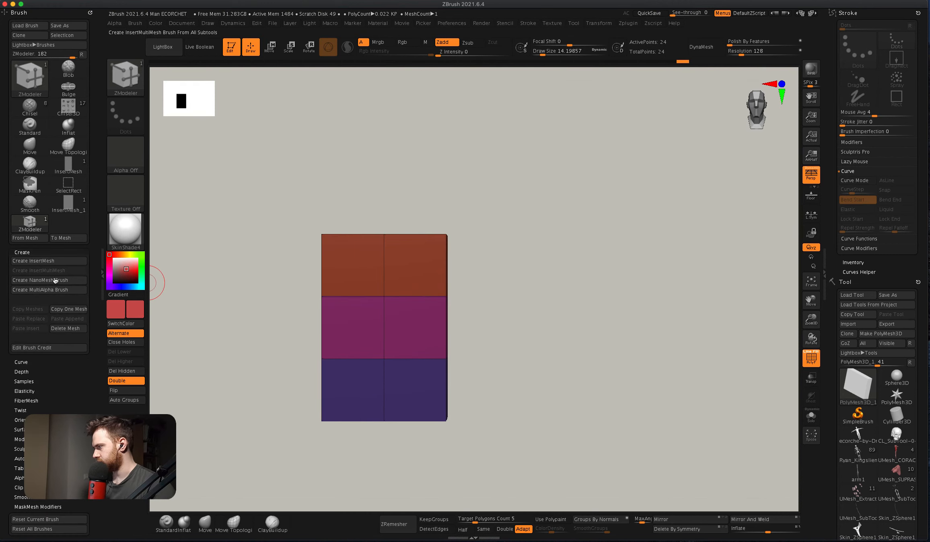
{"action": "left_click", "coordinate": [44, 260]}
{"action": "left_click", "coordinate": [417, 176]}
{"action": "mouse_move", "coordinate": [384, 228]}
{"action": "left_mouse_down", "text": "alt"}
{"action": "mouse_move", "coordinate": [430, 243]}
{"action": "mouse_move", "coordinate": [413, 258]}
{"action": "mouse_move", "coordinate": [447, 252]}
{"action": "left_mouse_up", "text": "alt"}
{"action": "key", "text": "super+z"}
{"action": "key", "text": "super+z"}
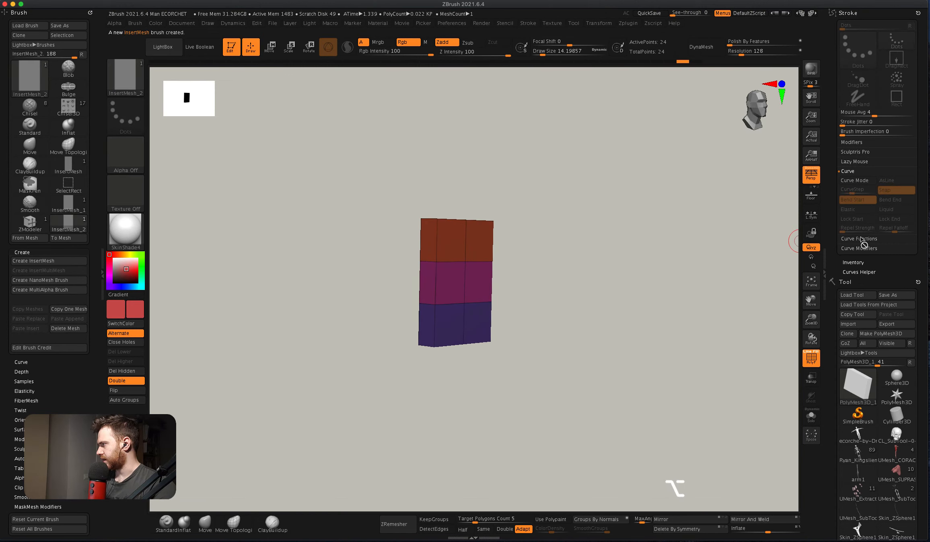
{"action": "left_click_drag", "start_coordinate": [523, 257], "coordinate": [469, 251], "text": "shift"}
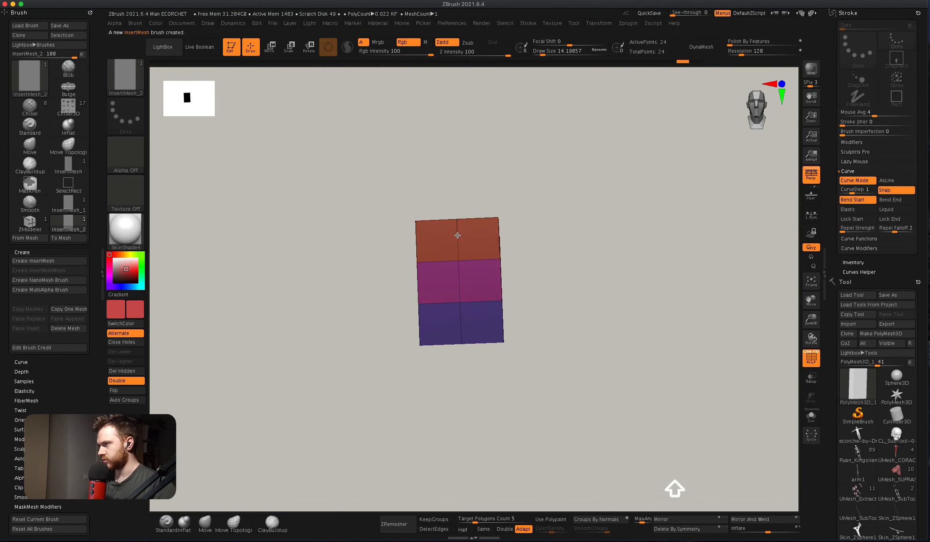
{"action": "mouse_move", "coordinate": [526, 363]}
{"action": "left_mouse_down"}
{"action": "mouse_move", "coordinate": [503, 346]}
{"action": "mouse_move", "coordinate": [501, 293]}
{"action": "mouse_move", "coordinate": [450, 315]}
{"action": "mouse_move", "coordinate": [389, 322]}
{"action": "mouse_move", "coordinate": [498, 283]}
{"action": "mouse_move", "coordinate": [542, 291]}
{"action": "mouse_move", "coordinate": [500, 255]}
{"action": "mouse_move", "coordinate": [471, 263]}
{"action": "mouse_move", "coordinate": [488, 402]}
{"action": "mouse_move", "coordinate": [481, 347]}
{"action": "left_mouse_up"}
{"action": "key", "text": "super+z"}
{"action": "key", "text": "super+z"}
Turn on Tri Parts and Weld Points in the brush modifiers, and draw a curved test strip down the slab's front.
{"action": "mouse_move", "coordinate": [468, 321]}
{"action": "left_mouse_down", "text": "shift"}
{"action": "mouse_move", "coordinate": [459, 285]}
{"action": "mouse_move", "coordinate": [428, 308]}
{"action": "left_mouse_up", "text": "shift"}
{"action": "scroll", "coordinate": [43, 310], "scroll_direction": "down", "scroll_amount": 5}
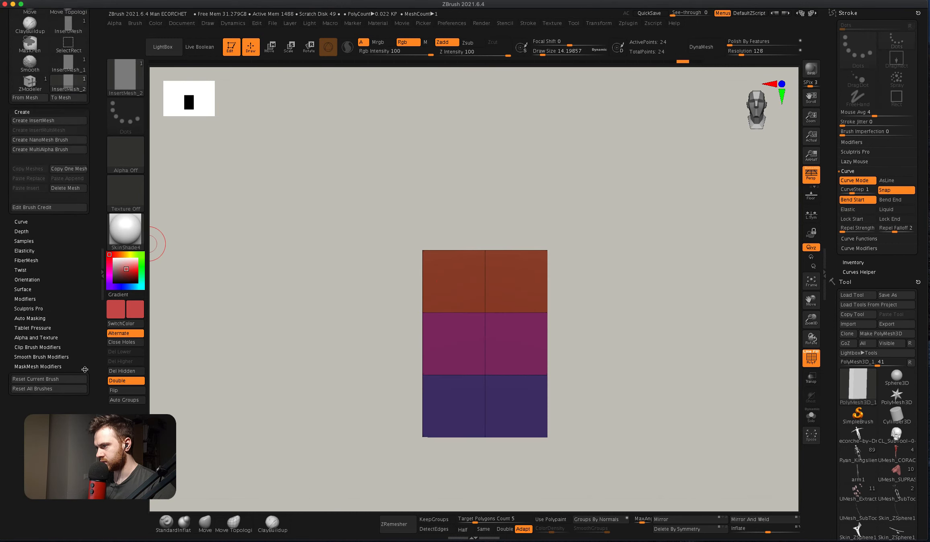
{"action": "left_click", "coordinate": [28, 291]}
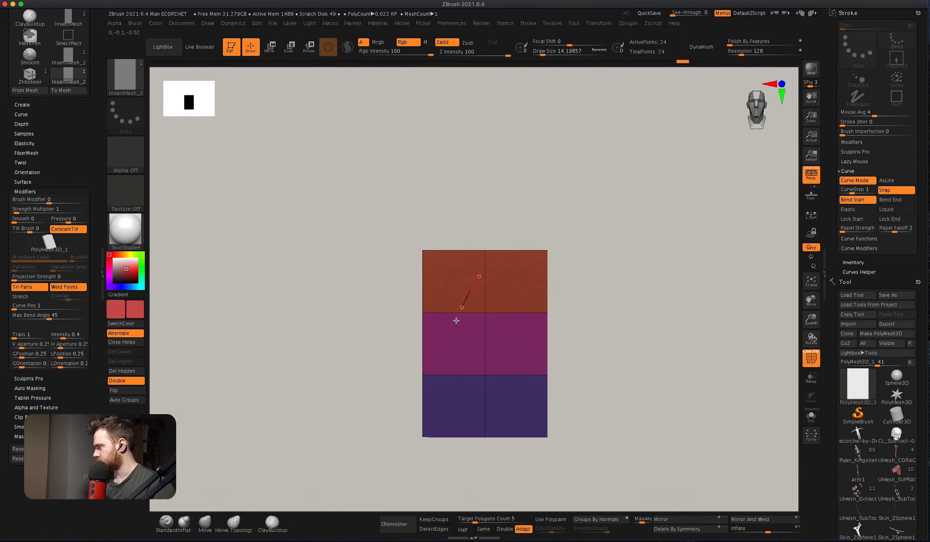
{"action": "left_click_drag", "start_coordinate": [456, 321], "coordinate": [483, 435]}
{"action": "mouse_move", "coordinate": [583, 362]}
{"action": "left_mouse_down"}
{"action": "mouse_move", "coordinate": [523, 354]}
{"action": "mouse_move", "coordinate": [480, 257]}
{"action": "left_mouse_up"}
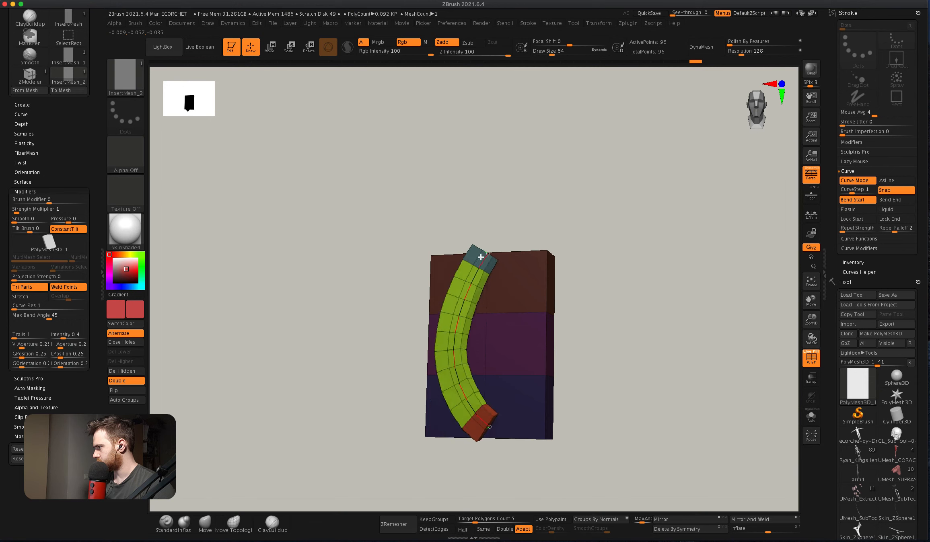
Move the thick test strip's curve past the slab's side edge and bend its upper part at several points.
{"action": "left_click_drag", "start_coordinate": [604, 322], "coordinate": [579, 318]}
{"action": "left_click_drag", "start_coordinate": [495, 318], "coordinate": [510, 338]}
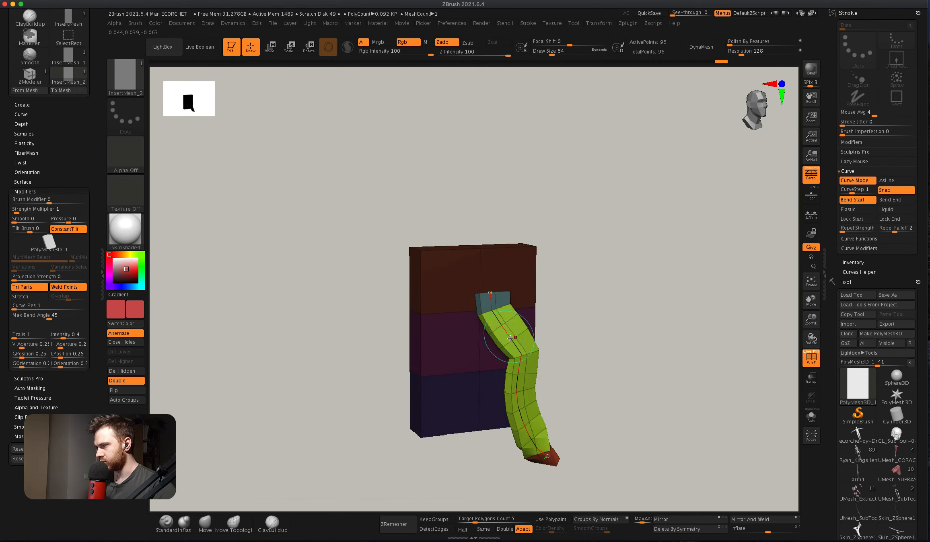
{"action": "left_click_drag", "start_coordinate": [564, 322], "coordinate": [450, 275]}
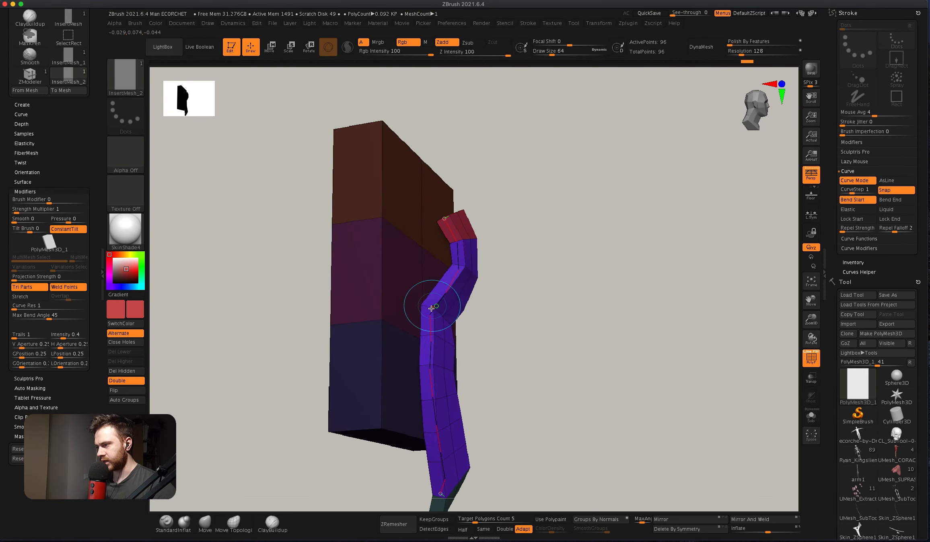
{"action": "left_click_drag", "start_coordinate": [432, 308], "coordinate": [404, 322]}
{"action": "right_click_drag", "start_coordinate": [405, 322], "coordinate": [385, 320]}
{"action": "left_click_drag", "start_coordinate": [437, 275], "coordinate": [442, 258]}
{"action": "right_click_drag", "start_coordinate": [443, 257], "coordinate": [465, 195]}
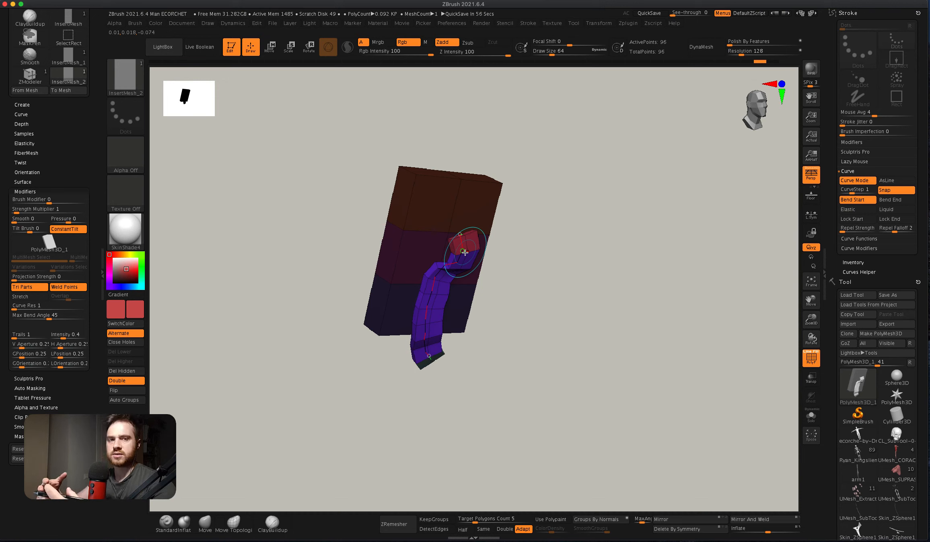
{"action": "right_click_drag", "start_coordinate": [433, 308], "coordinate": [433, 356], "text": "super"}
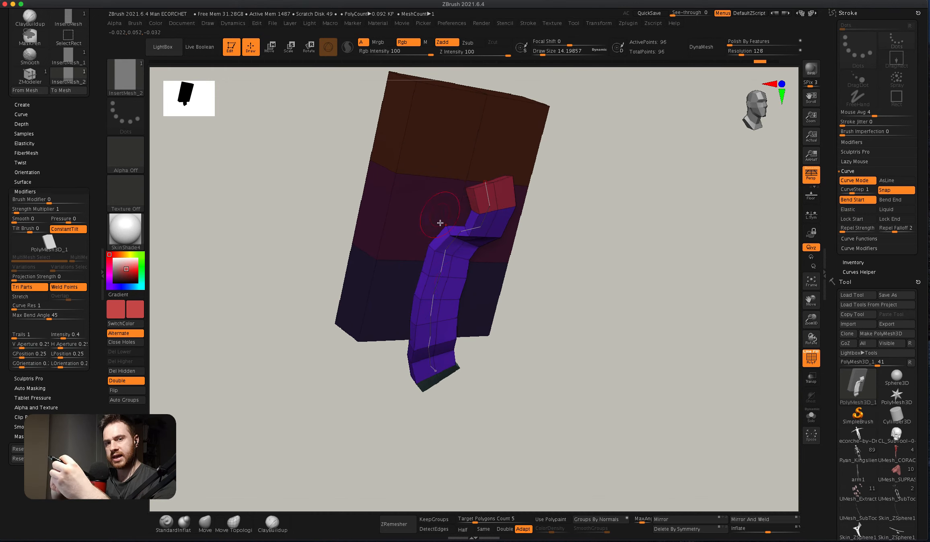
Undo the bends and moves of the thick test strip back to its originally drawn curve.
{"action": "key", "text": "super+z"}
{"action": "key", "text": "super+z"}
{"action": "key", "text": "super+z"}
{"action": "key", "text": "super+z"}
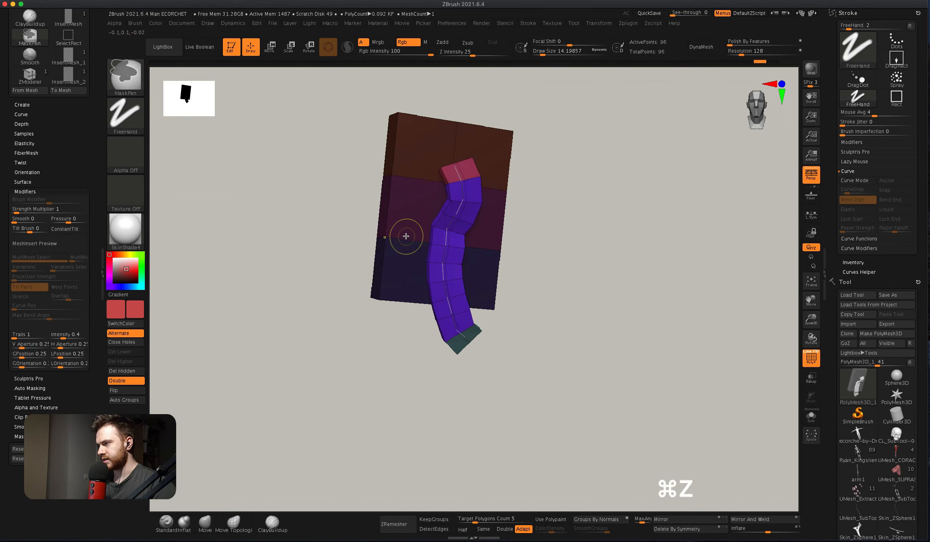
{"action": "key", "text": "super+z"}
{"action": "key", "text": "super+z"}
{"action": "key", "text": "super+z"}
{"action": "key", "text": "super+z"}
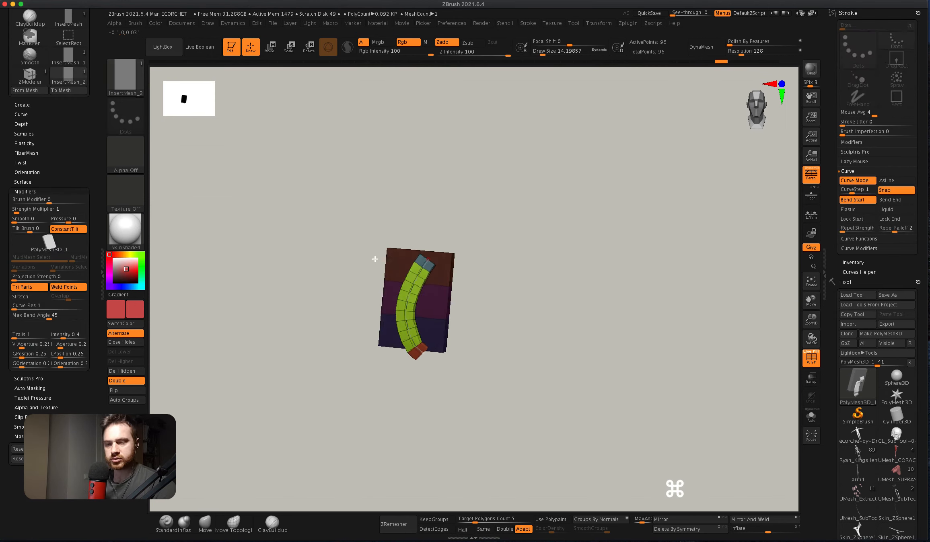
{"action": "key", "text": "super+z"}
{"action": "key", "text": "super+z"}
{"action": "key", "text": "super+z"}
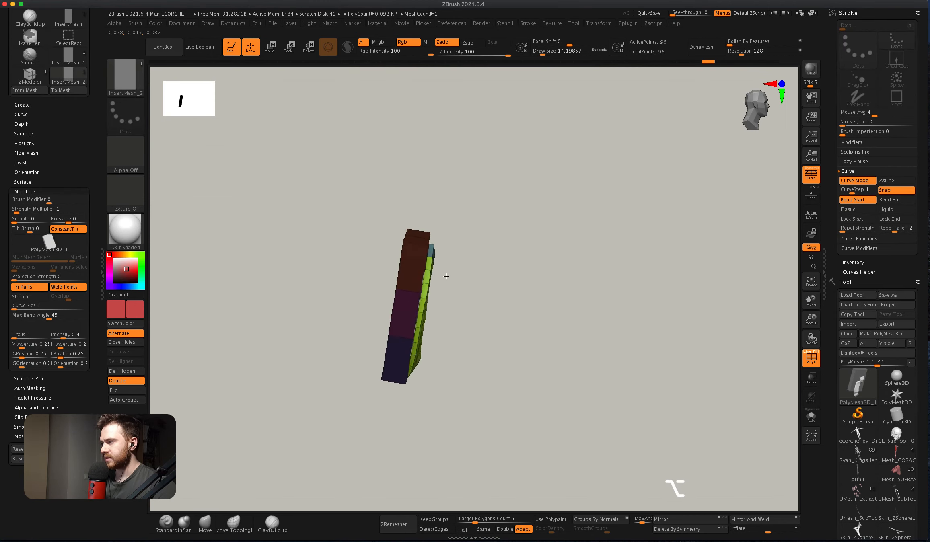
{"action": "key", "text": "super+z"}
{"action": "key", "text": "super+z"}
Turn off Weld Points and regenerate the test strip on the slab's front from its original curve.
{"action": "left_click", "coordinate": [254, 334]}
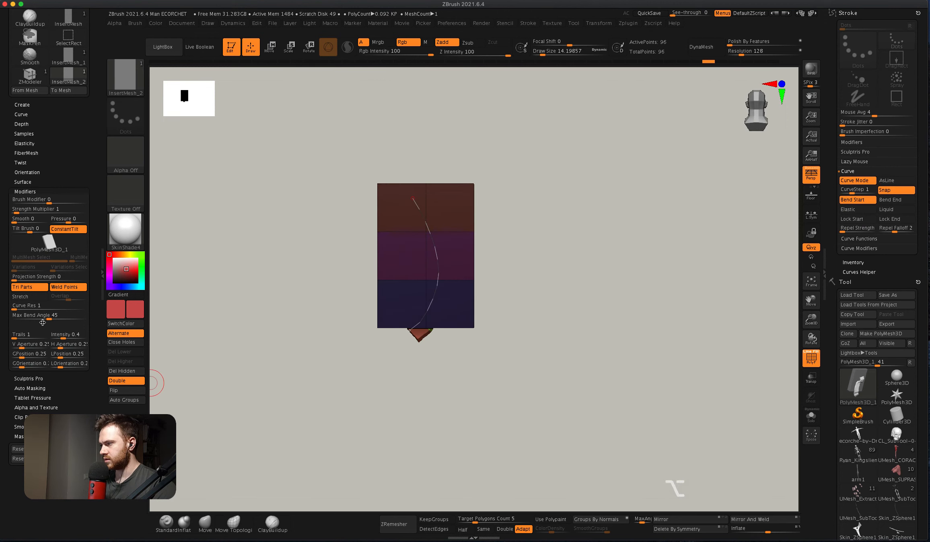
{"action": "key", "text": "super+shift+z"}
{"action": "key", "text": "super+shift+z"}
{"action": "key", "text": "super+shift+z"}
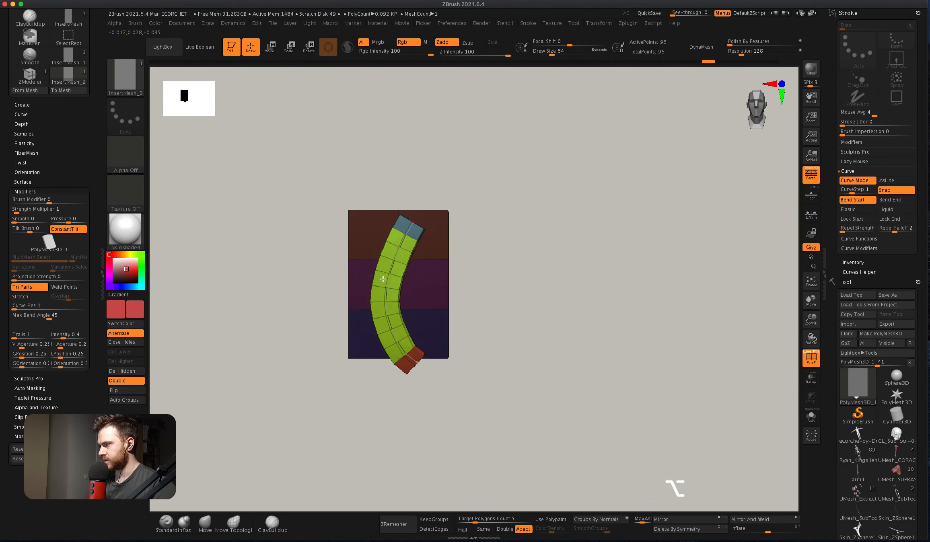
{"action": "left_click_drag", "start_coordinate": [439, 267], "coordinate": [498, 188], "text": "alt"}
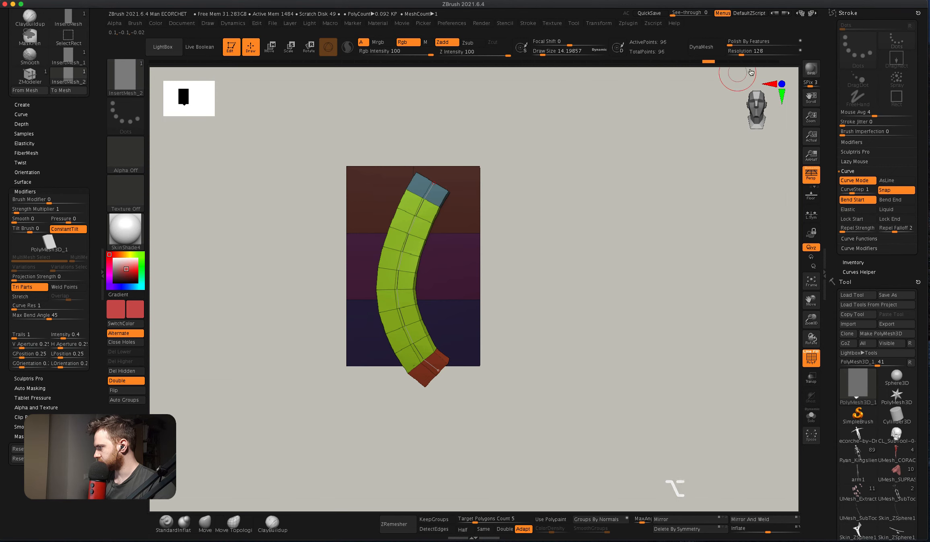
Revert the undo history to the plain slab and start reshaping its upper corner with the Move brush.
{"action": "left_click_drag", "start_coordinate": [707, 63], "coordinate": [683, 64]}
{"action": "left_click_drag", "start_coordinate": [522, 175], "coordinate": [321, 293]}
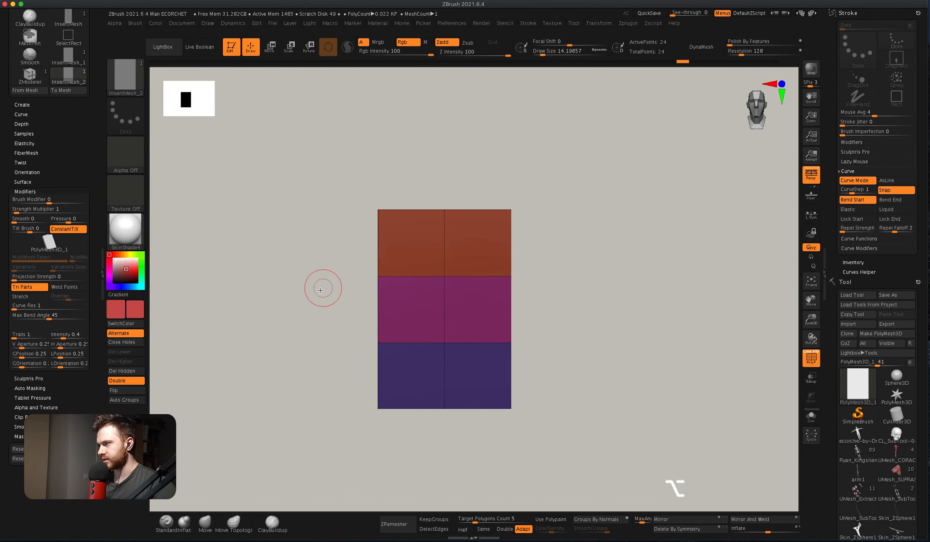
{"action": "left_click", "coordinate": [205, 523]}
{"action": "mouse_move", "coordinate": [380, 215]}
{"action": "left_mouse_down"}
{"action": "mouse_move", "coordinate": [407, 245]}
{"action": "mouse_move", "coordinate": [373, 203]}
{"action": "left_mouse_up"}
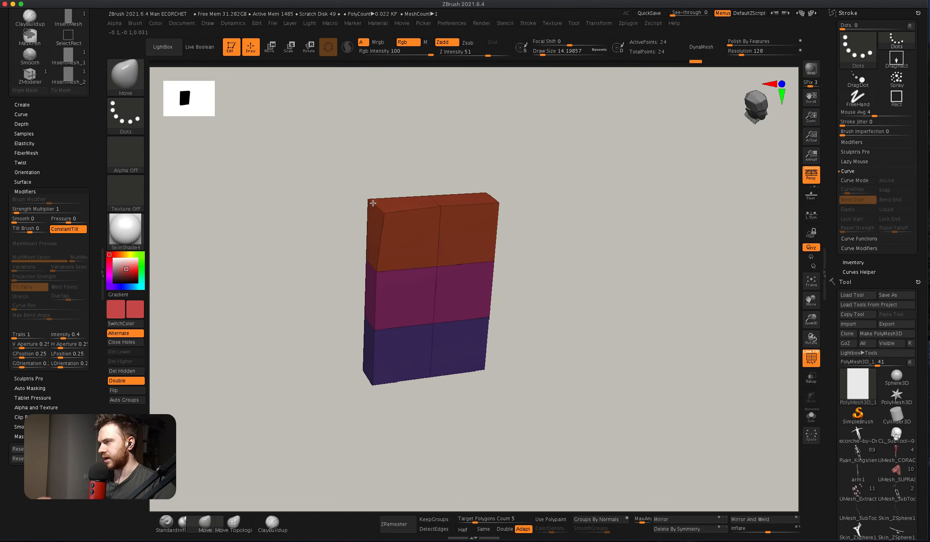